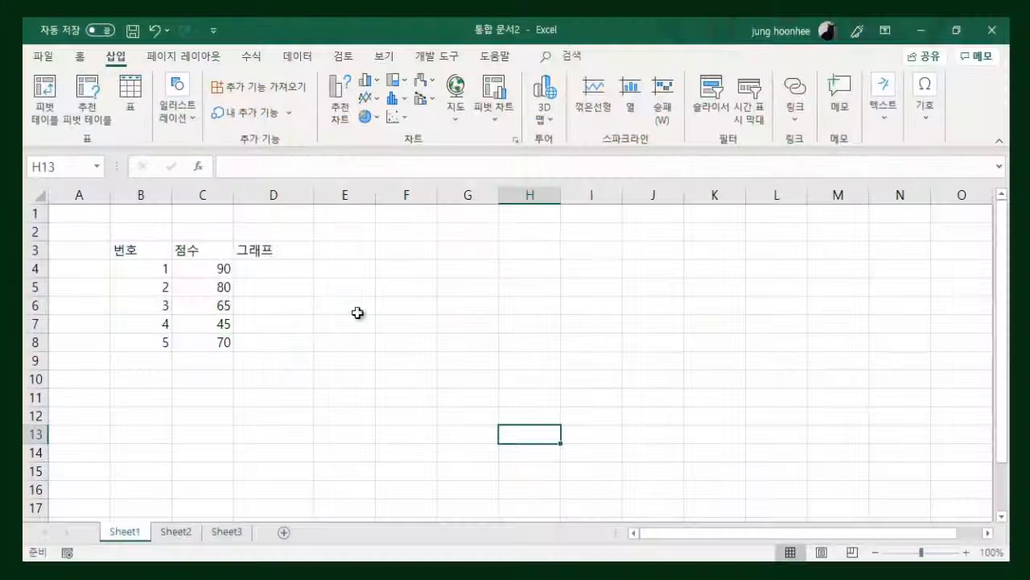
# Select empty cell F11 and preview the Home AutoSum list of Sum, Average, Count, Max and Min.
pyautogui.click(571, 317)
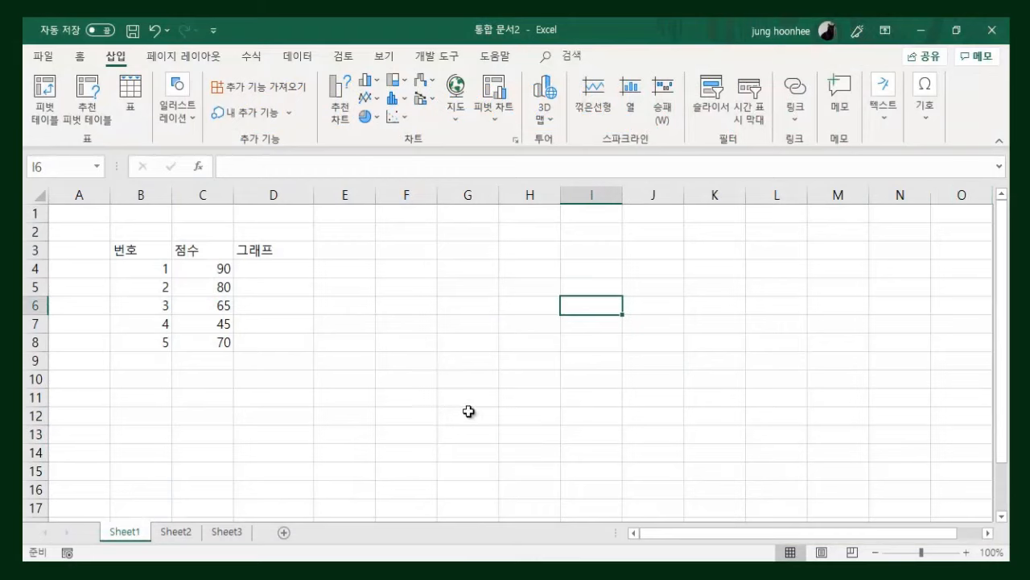
pyautogui.click(398, 393)
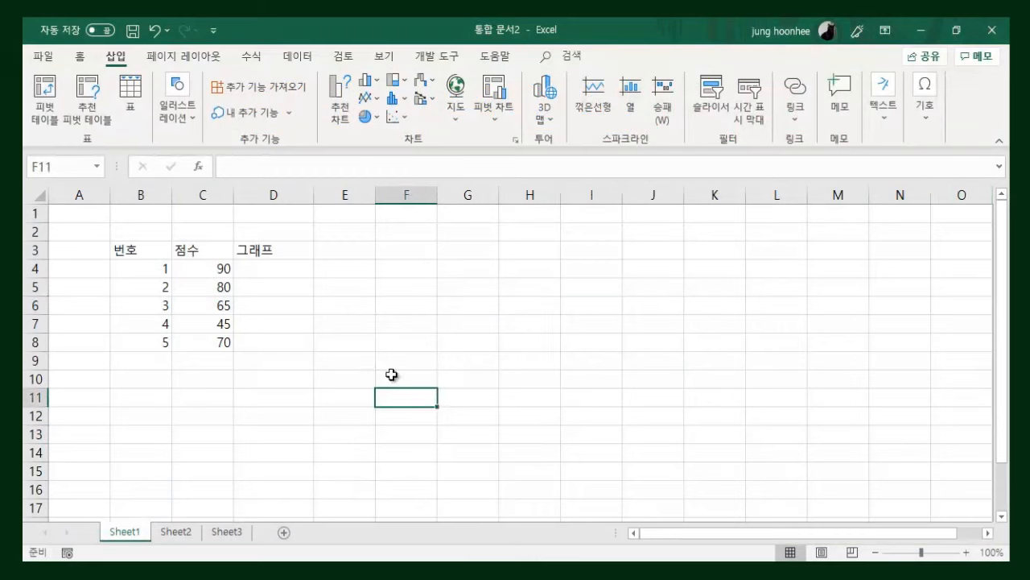
pyautogui.click(79, 57)
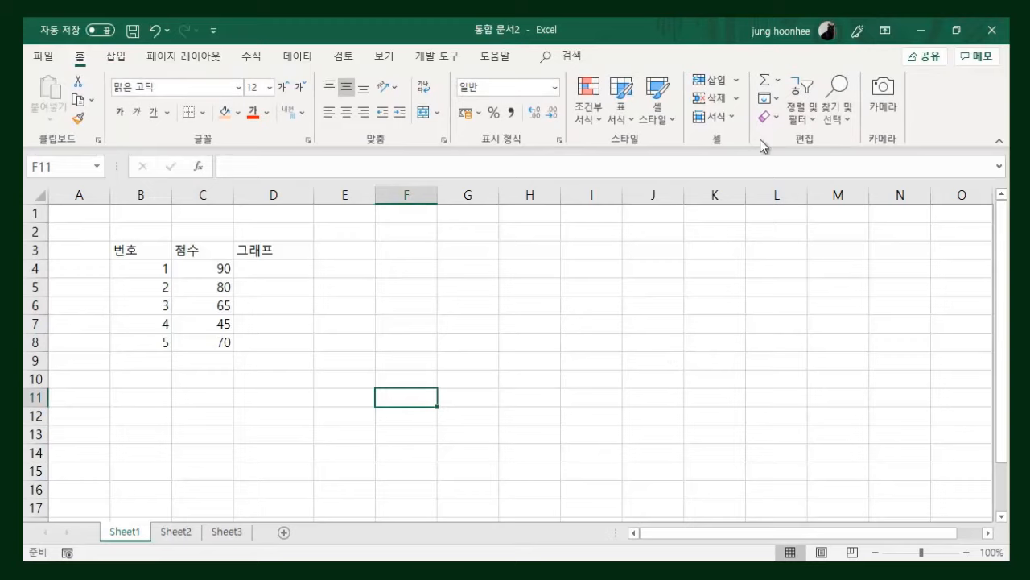
pyautogui.click(778, 79)
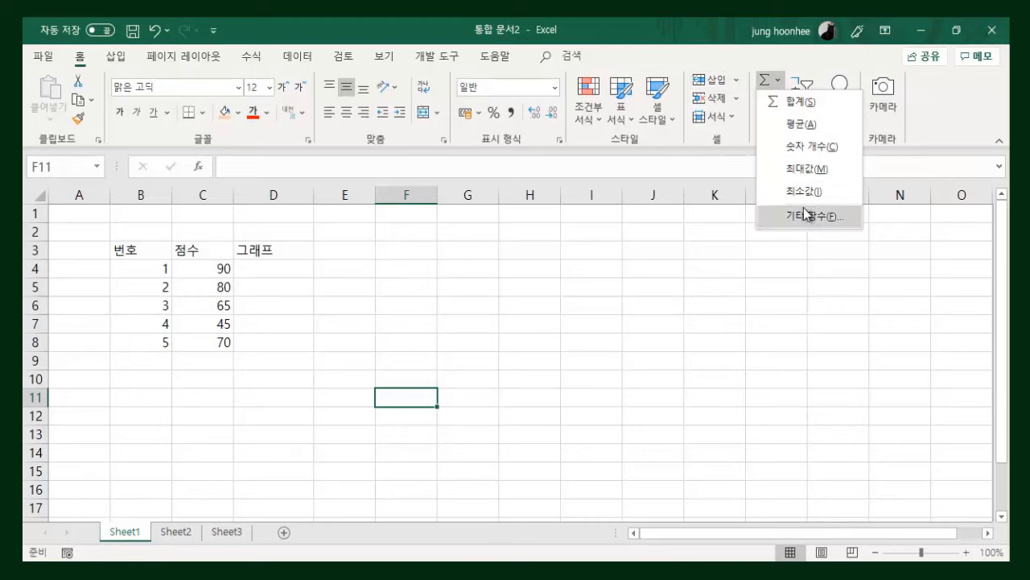
pyautogui.click(614, 354)
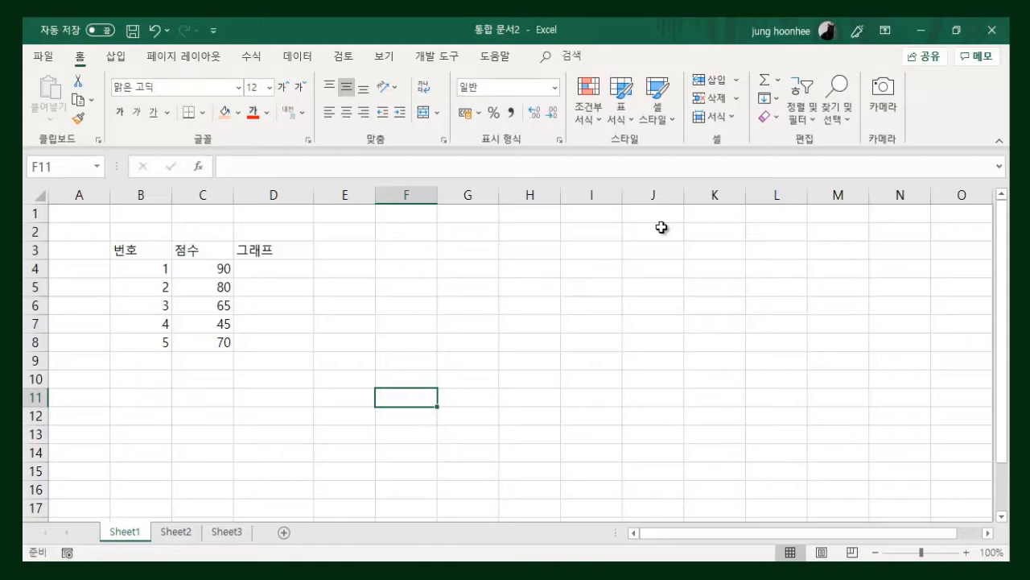
# Switch to the Formulas function library and select the 번호/점수 table B3:C8.
pyautogui.click(252, 58)
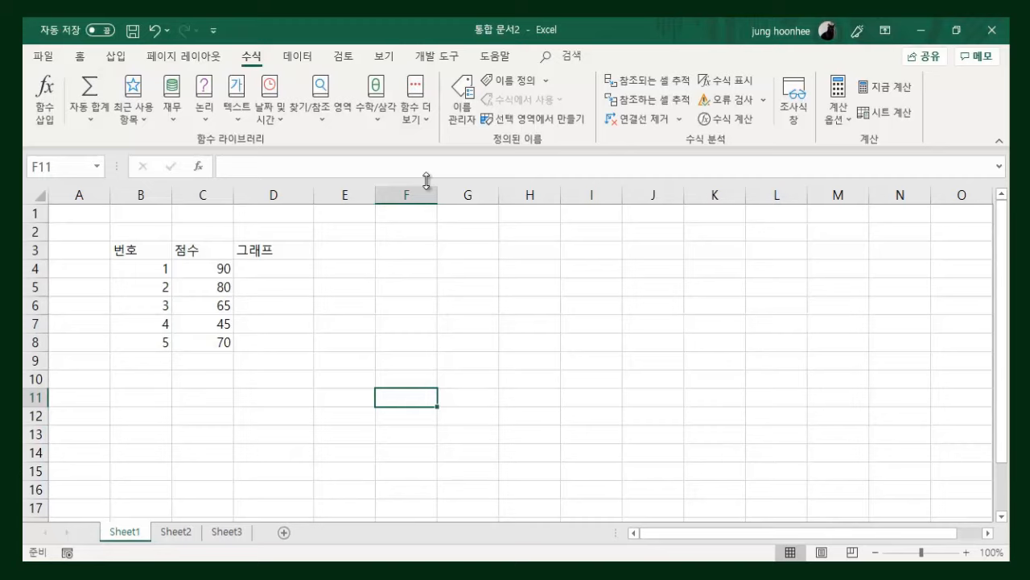
pyautogui.click(397, 380)
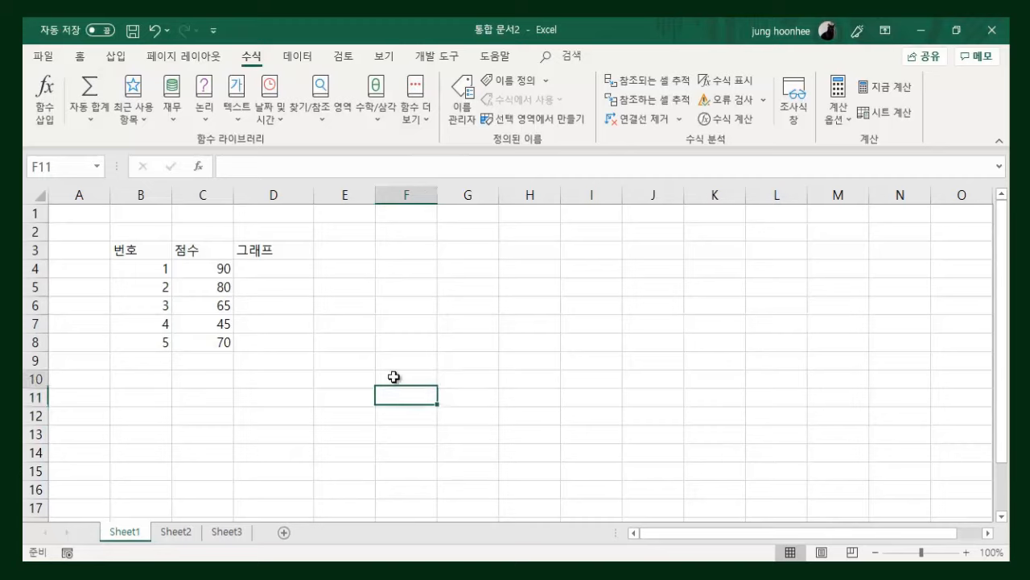
pyautogui.click(142, 269)
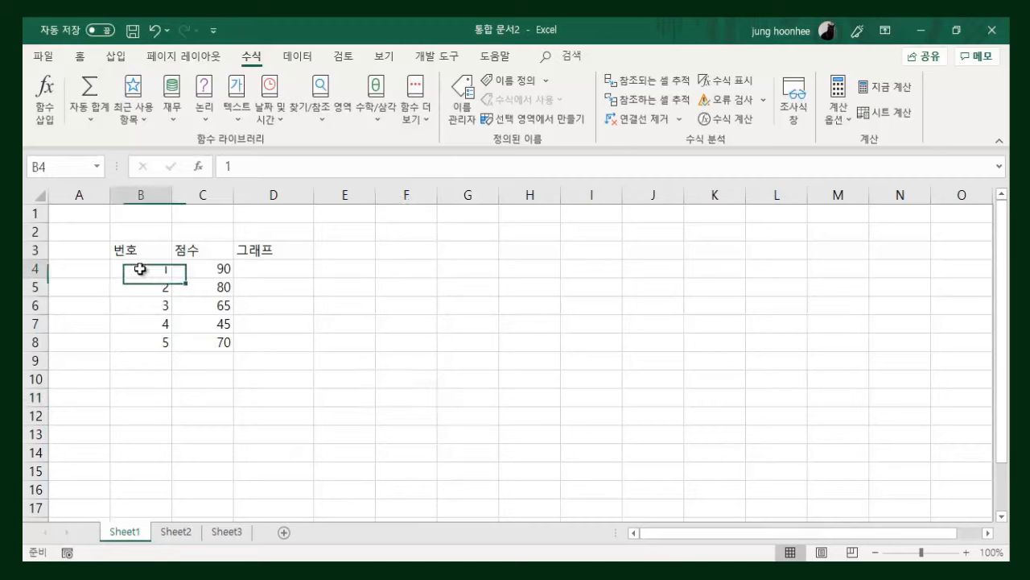
pyautogui.click(223, 272)
pyautogui.scroll(3, 364, 364)
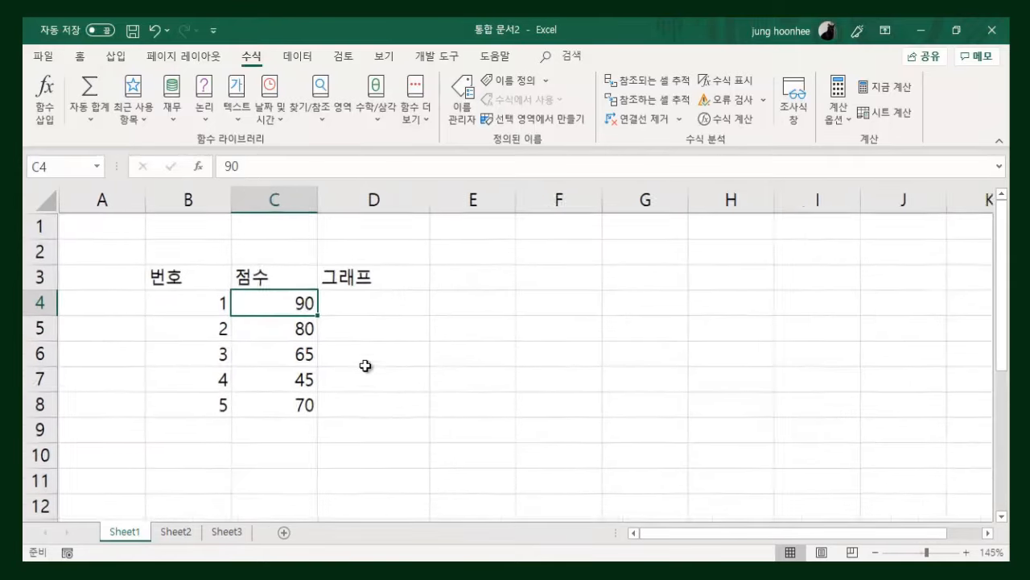
pyautogui.moveTo(211, 281); pyautogui.dragTo(287, 414)
pyautogui.click(402, 472)
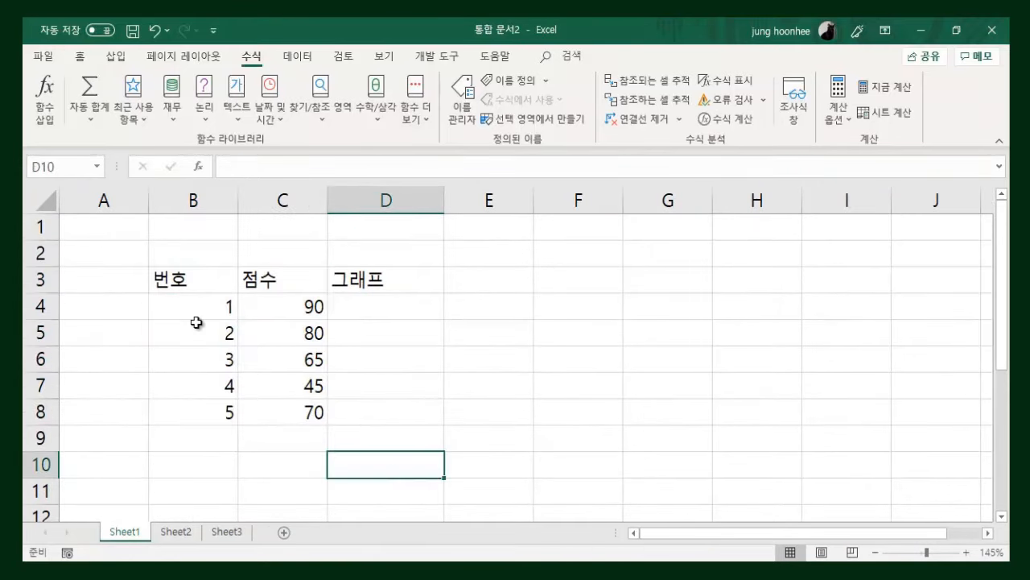
pyautogui.moveTo(177, 280); pyautogui.dragTo(290, 412)
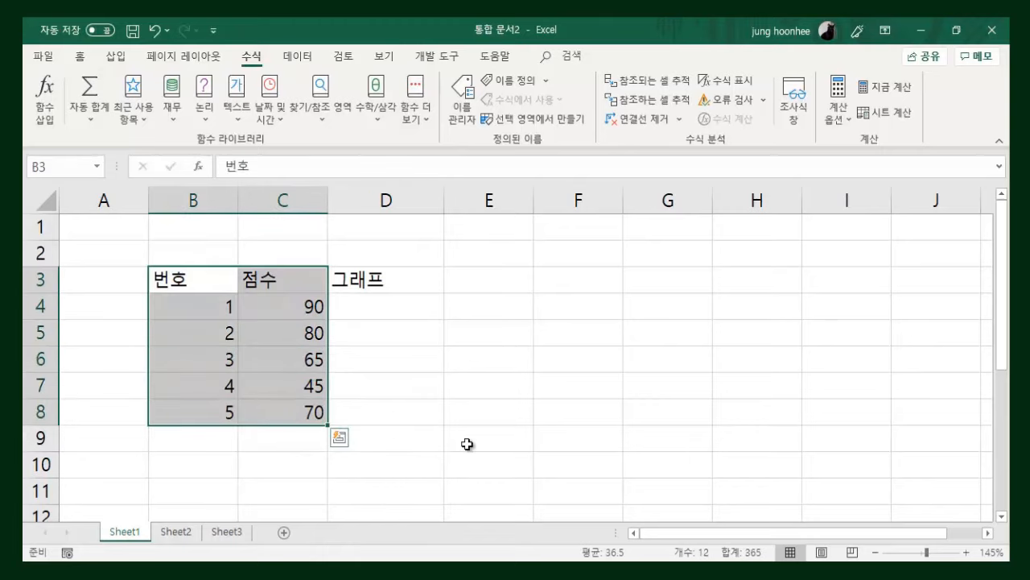
pyautogui.click(467, 434)
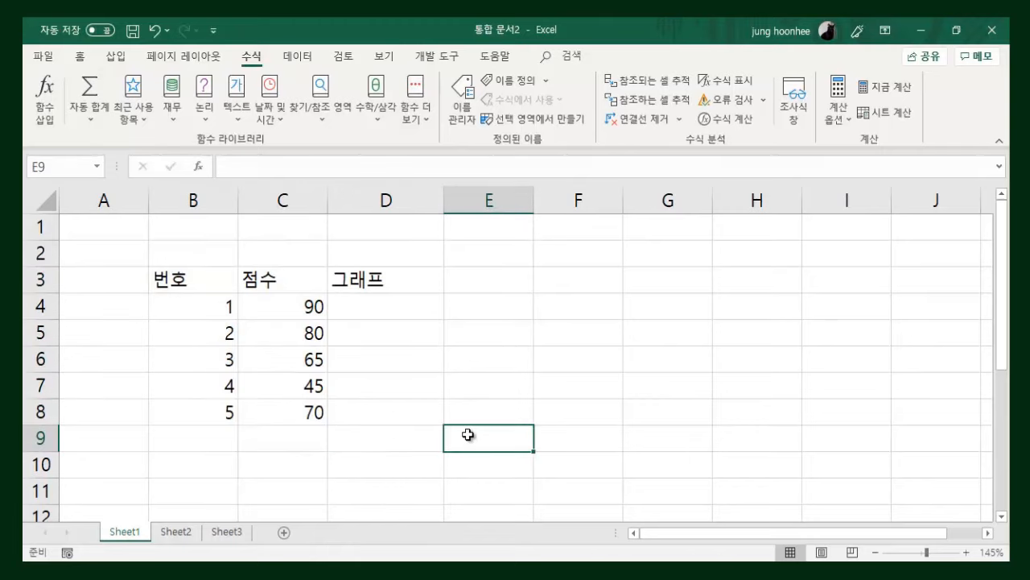
# Go through score cell C4 and the empty 그래프 cells D4 to D7.
pyautogui.click(315, 305)
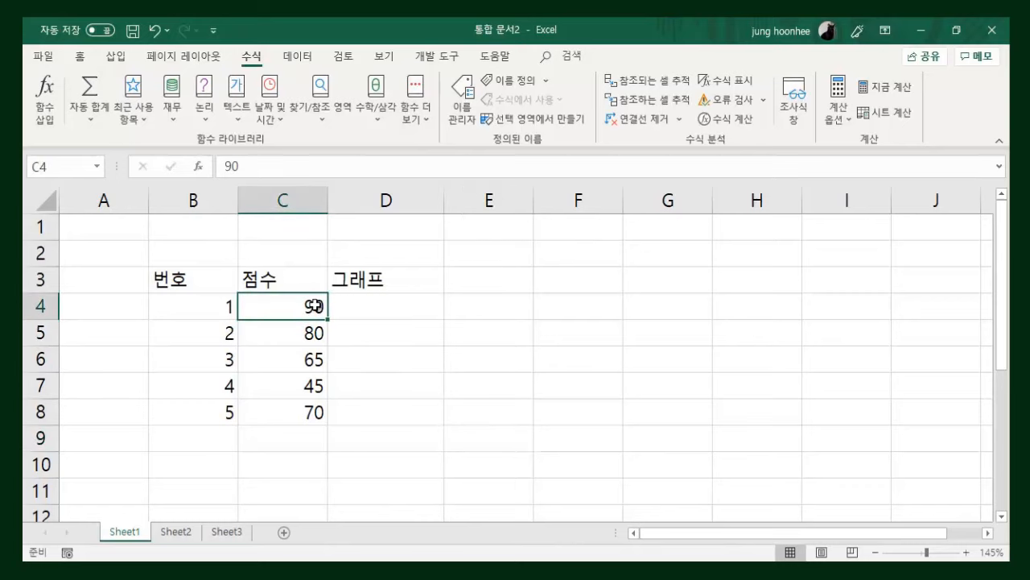
pyautogui.click(427, 307)
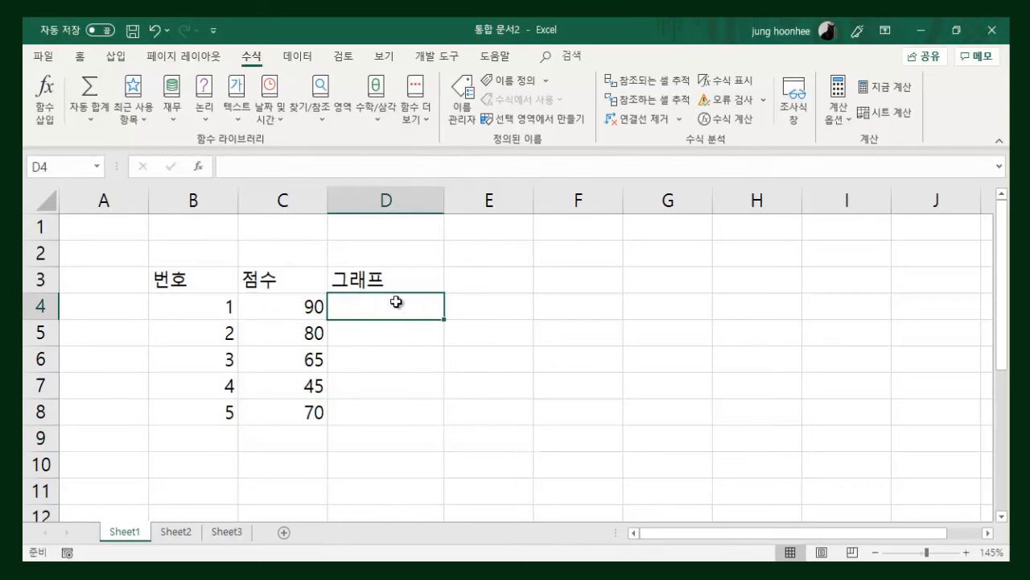
pyautogui.click(449, 342)
pyautogui.click(357, 315)
pyautogui.click(369, 335)
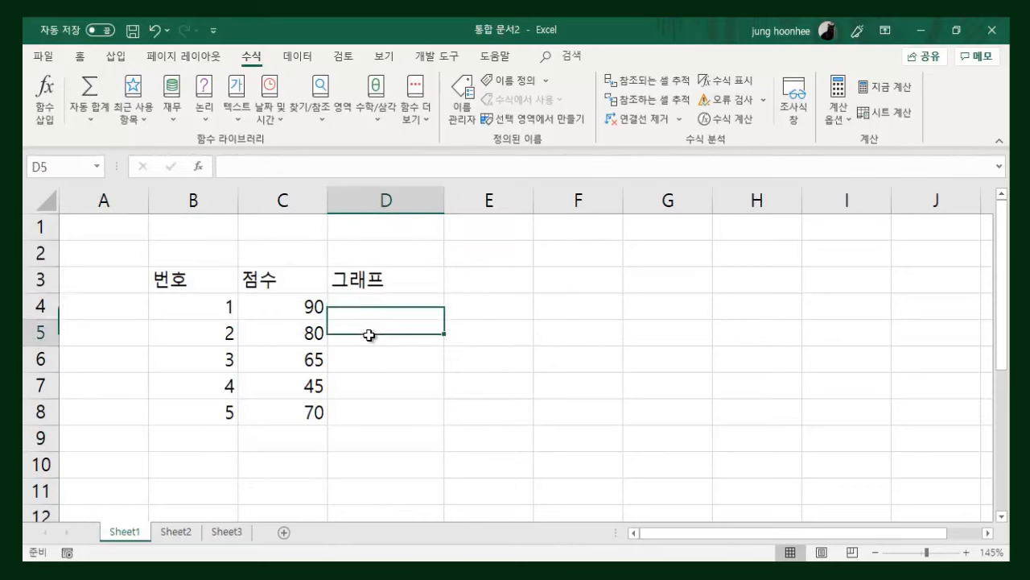
pyautogui.click(365, 362)
pyautogui.click(363, 386)
pyautogui.click(644, 448)
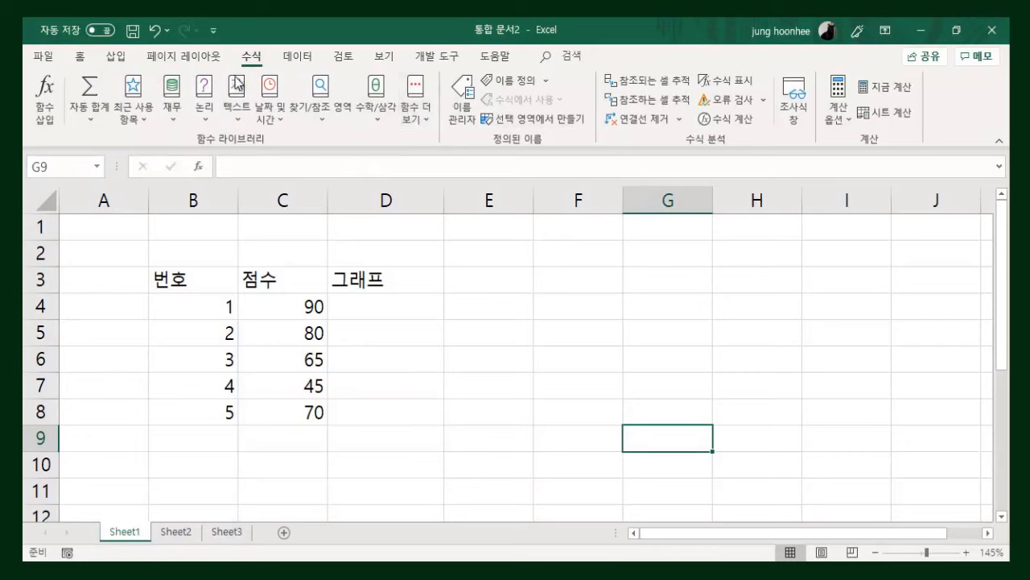
pyautogui.click(44, 88)
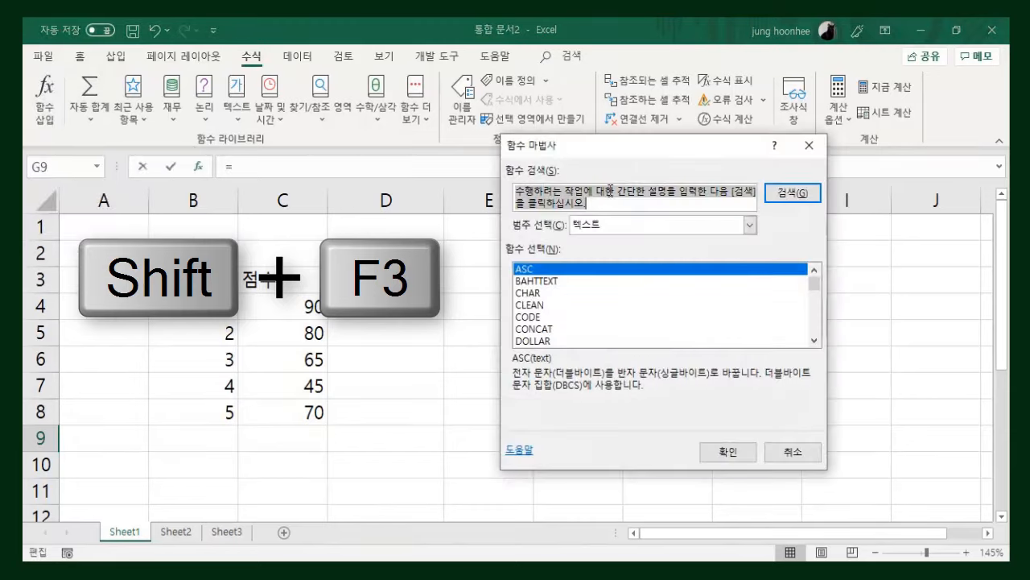
pyautogui.moveTo(591, 150); pyautogui.dragTo(548, 136)
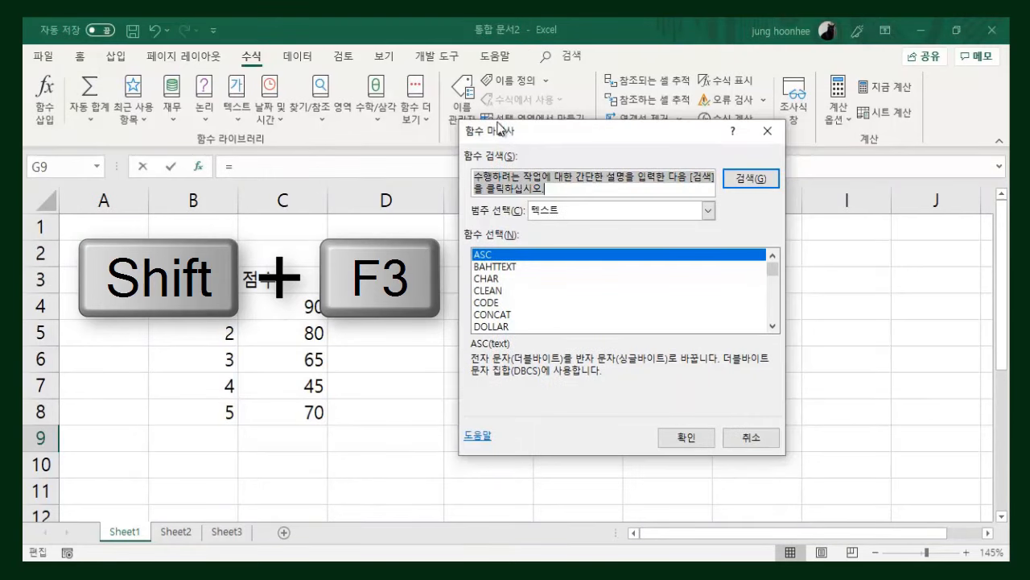
pyautogui.click(709, 210)
pyautogui.click(538, 239)
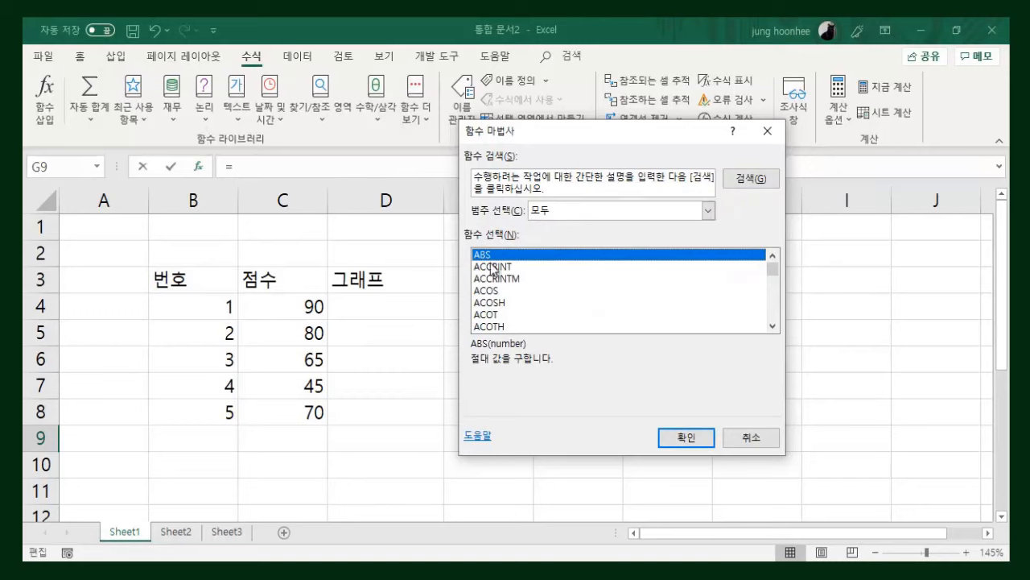
pyautogui.moveTo(774, 274); pyautogui.dragTo(774, 319)
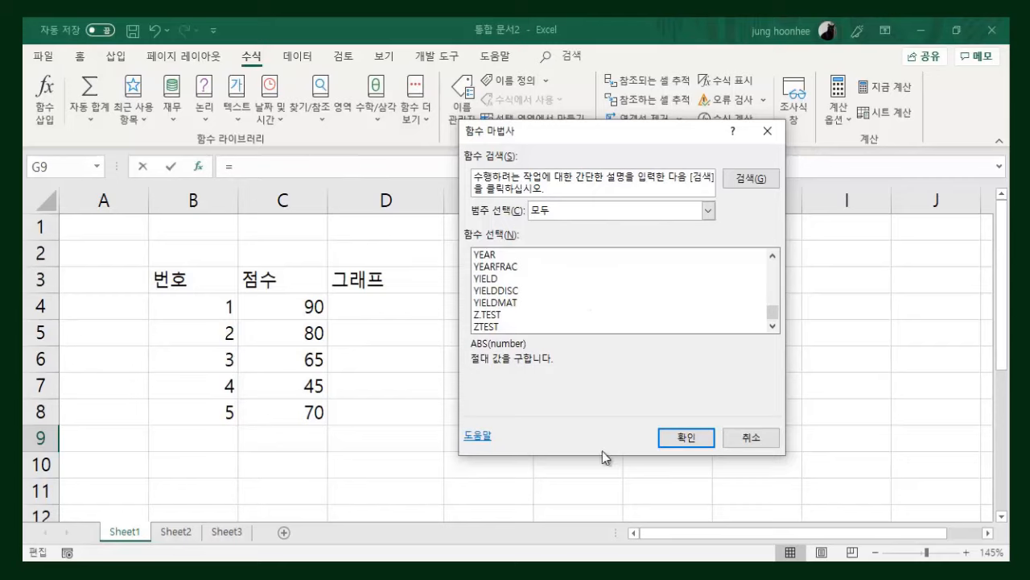
pyautogui.click(747, 437)
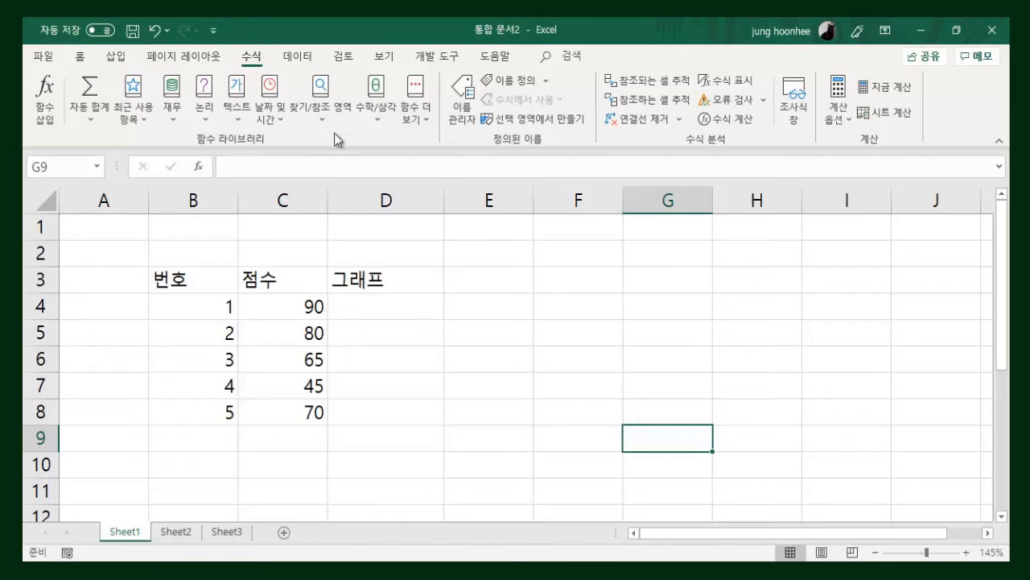
pyautogui.click(374, 114)
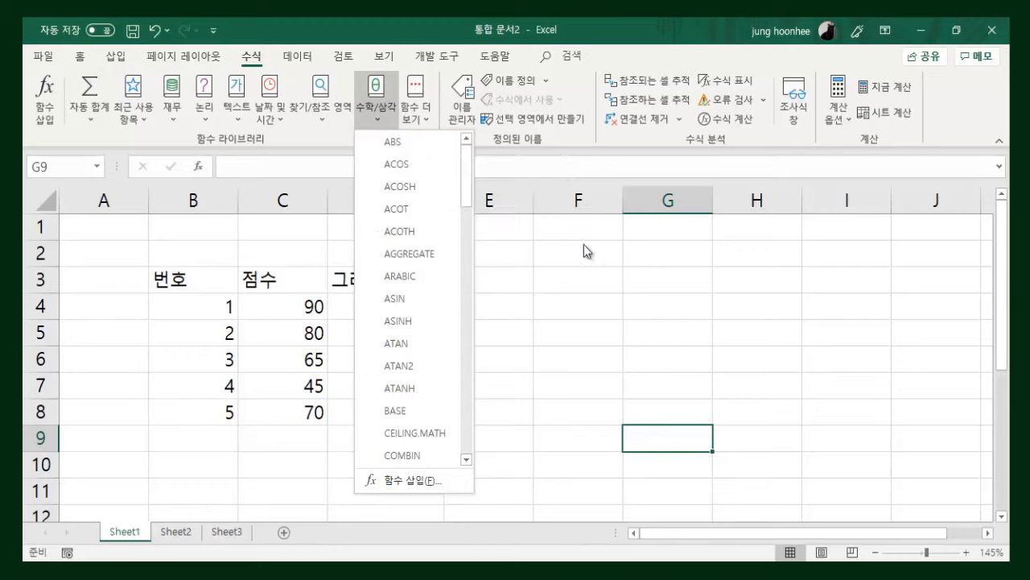
pyautogui.click(552, 281)
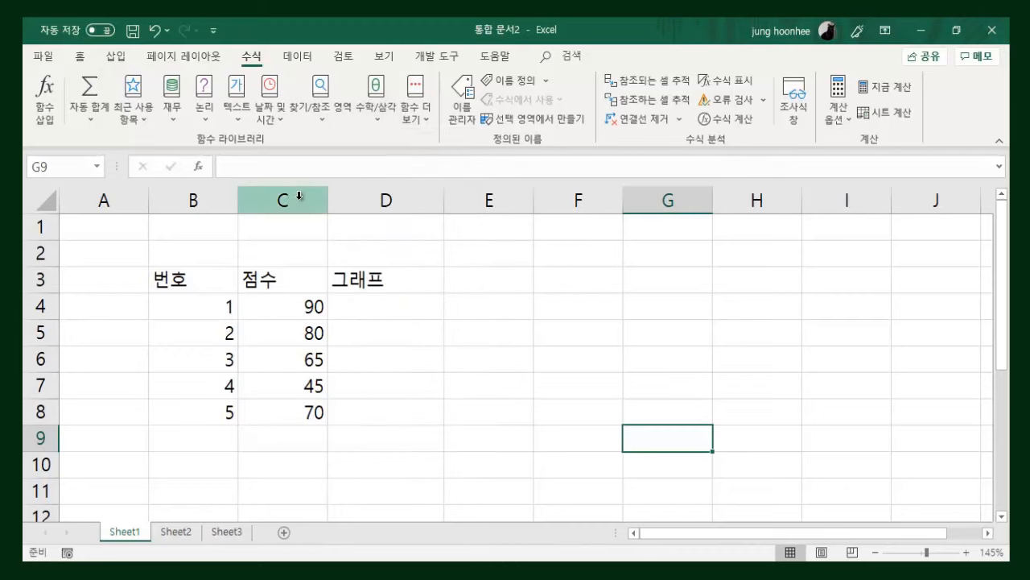
pyautogui.click(422, 116)
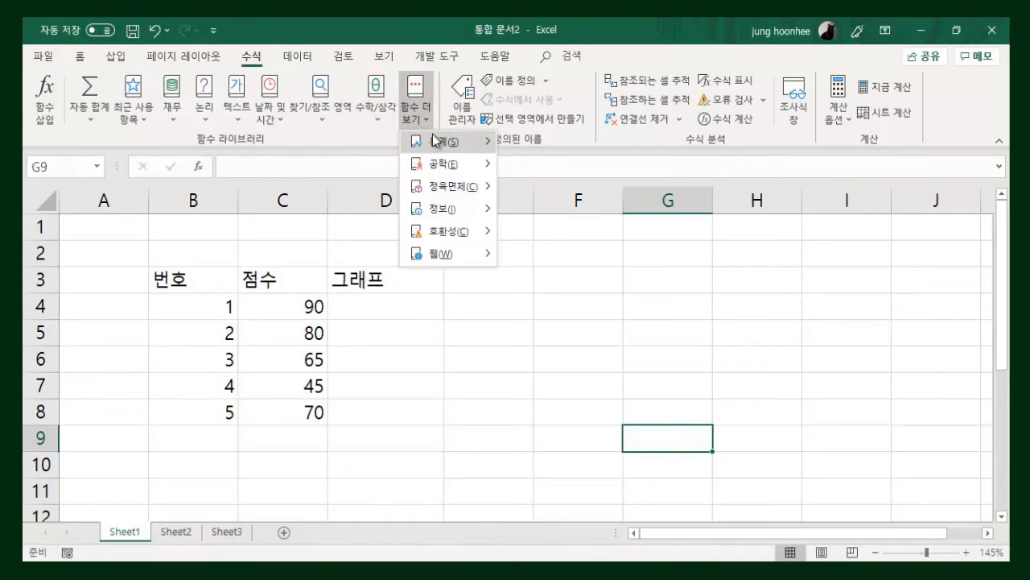
pyautogui.moveTo(434, 141)
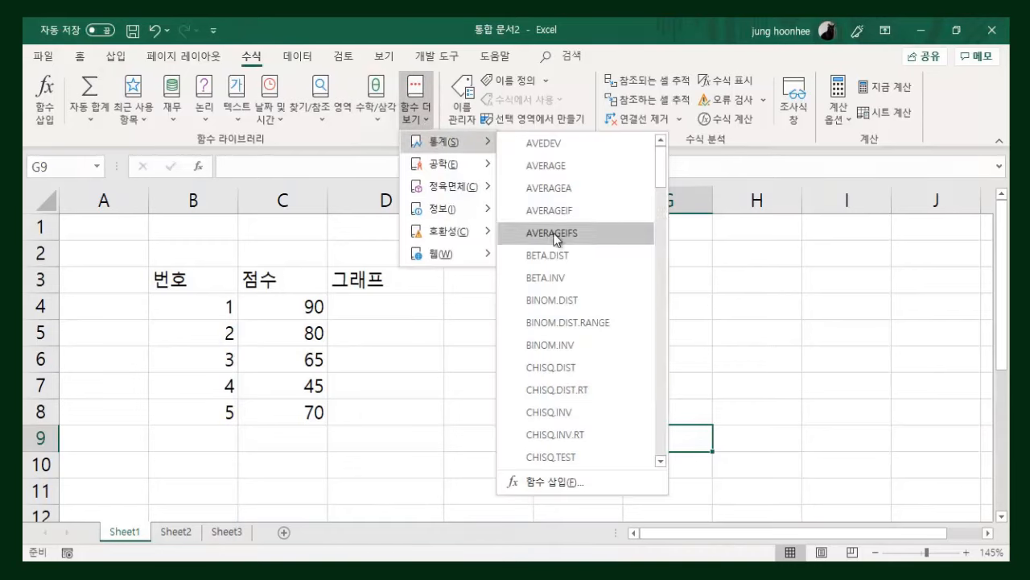
pyautogui.click(477, 371)
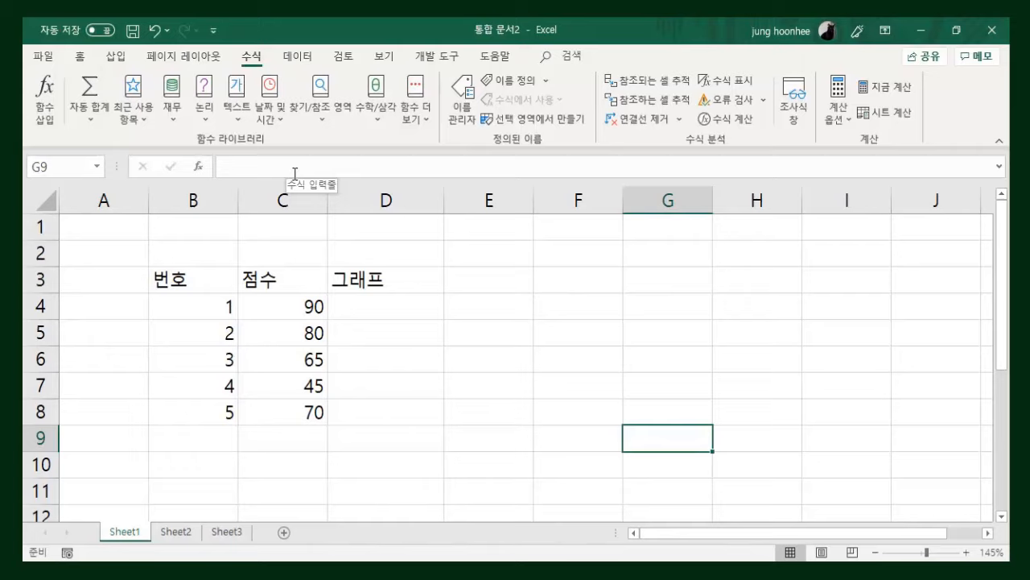
pyautogui.hotkey('alt', 'm')
pyautogui.press('t')
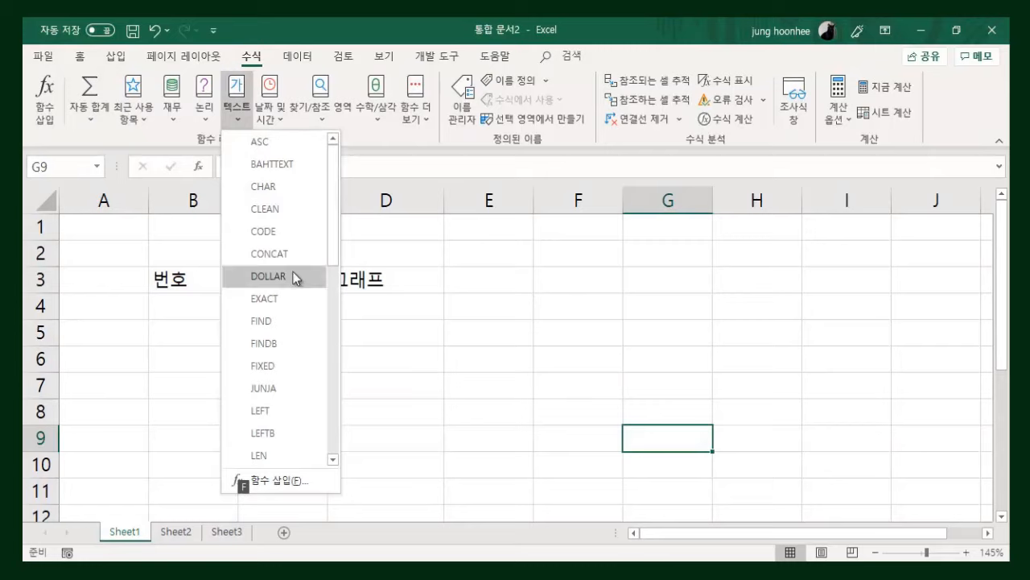
pyautogui.moveTo(335, 223); pyautogui.dragTo(300, 279)
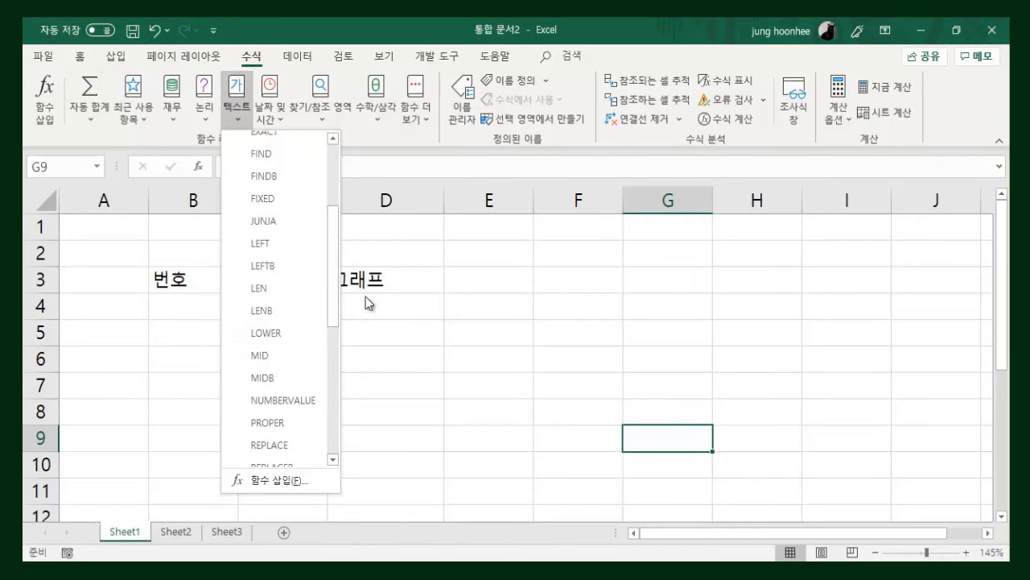
pyautogui.click(418, 244)
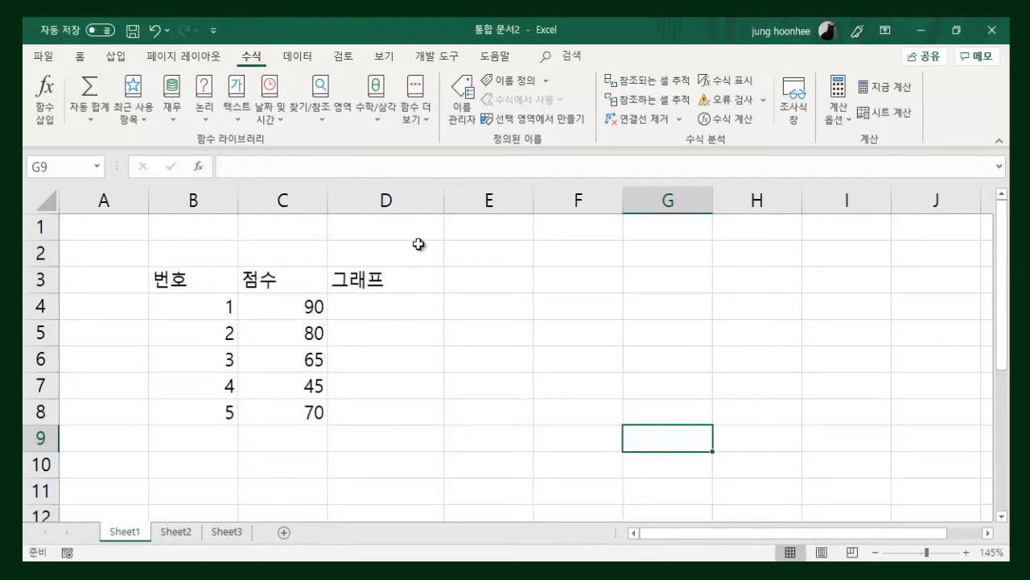
pyautogui.hotkey('alt', 'm')
pyautogui.press('e')
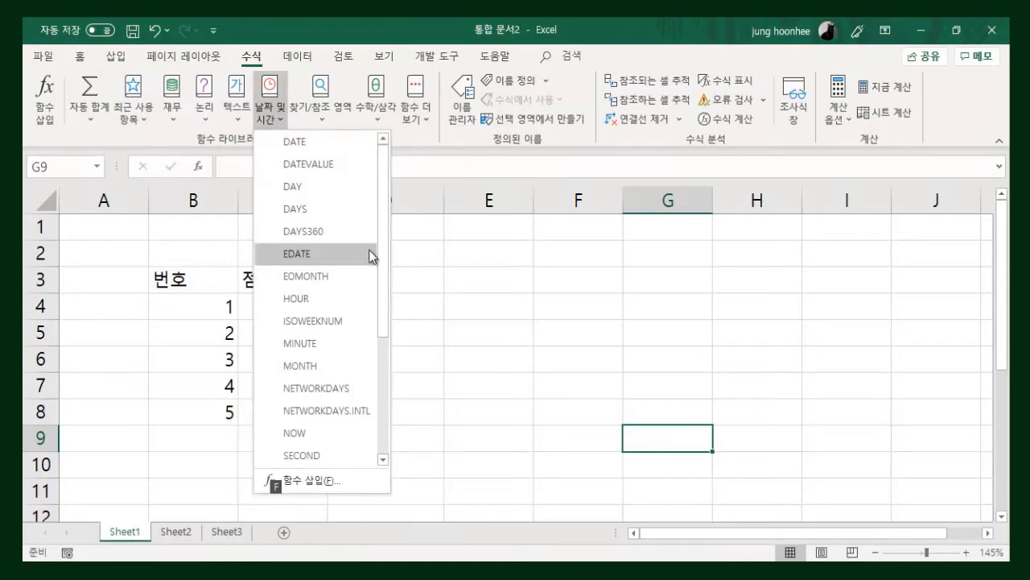
pyautogui.moveTo(385, 236); pyautogui.dragTo(380, 325)
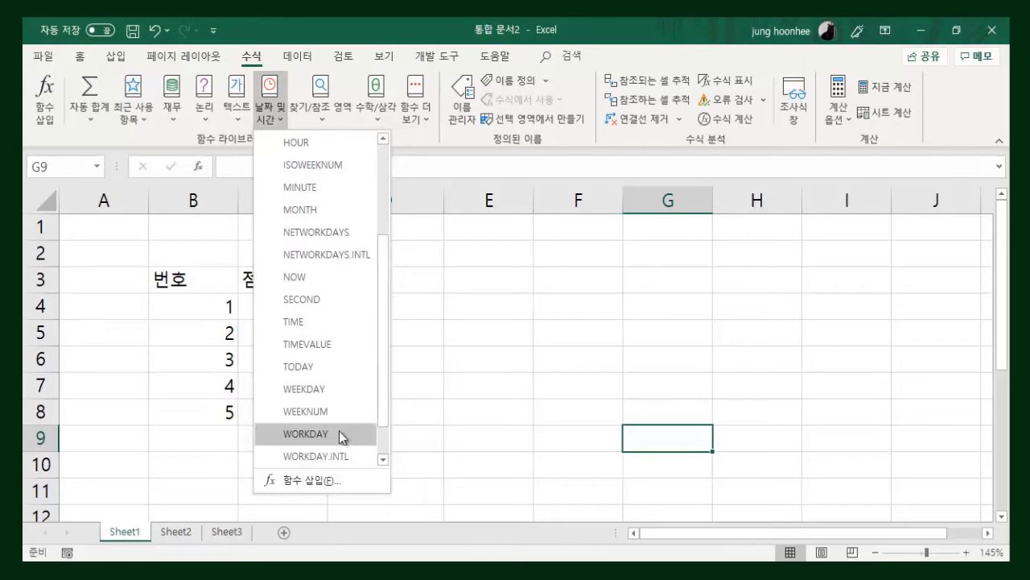
pyautogui.click(491, 398)
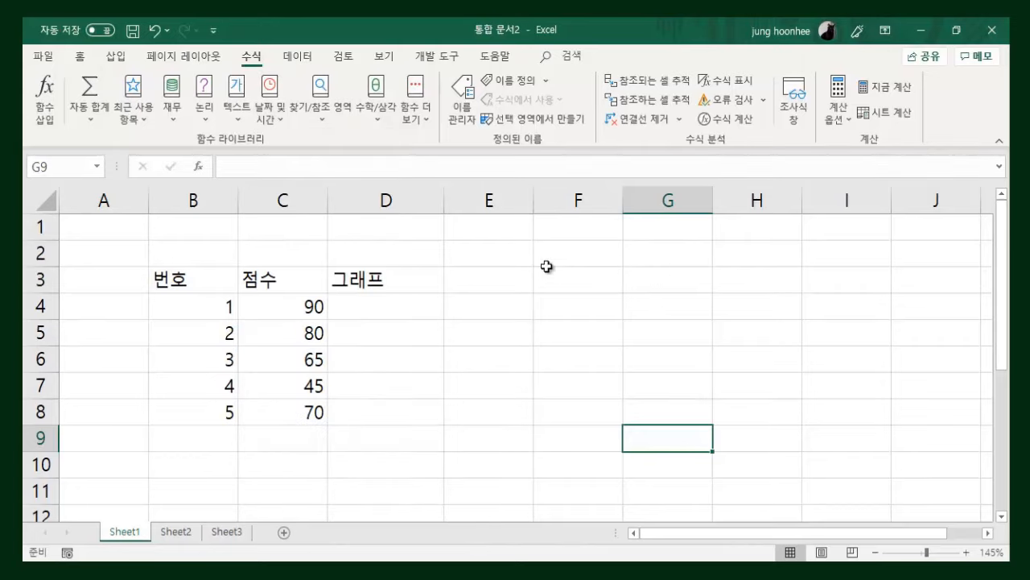
pyautogui.click(665, 244)
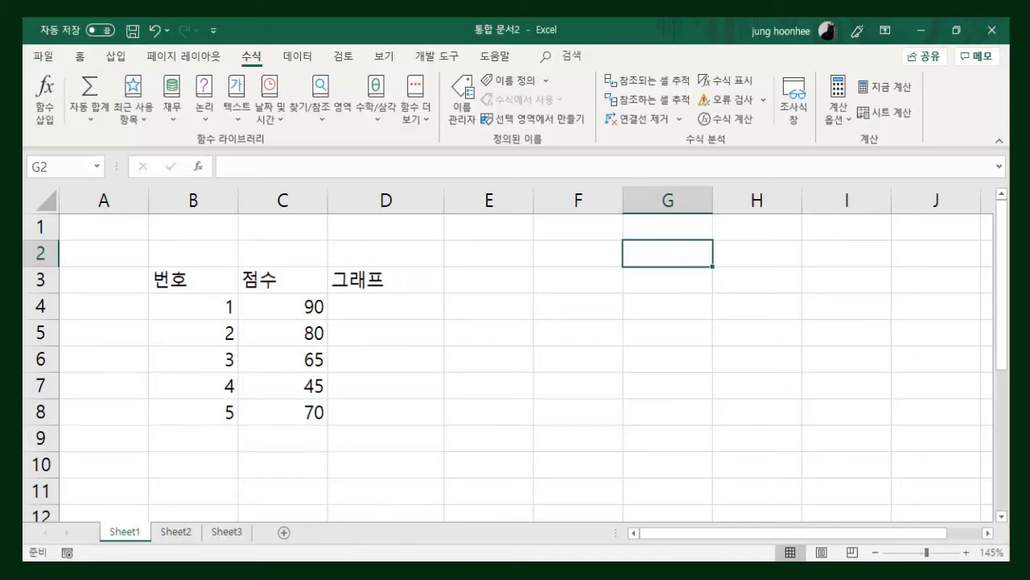
pyautogui.hotkey('alt', 'm')
pyautogui.press('e')
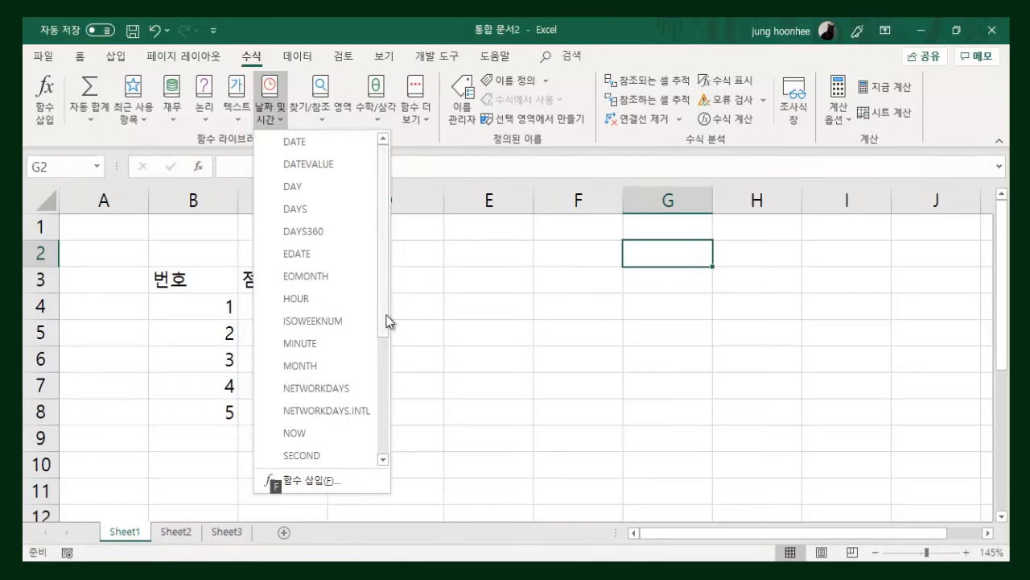
pyautogui.moveTo(387, 318); pyautogui.dragTo(388, 402)
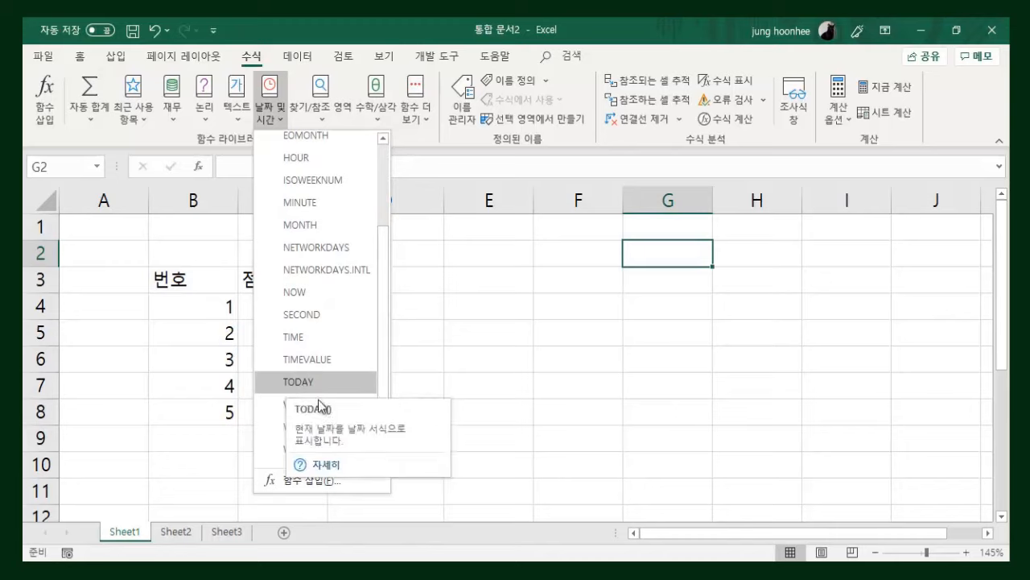
pyautogui.click(297, 382)
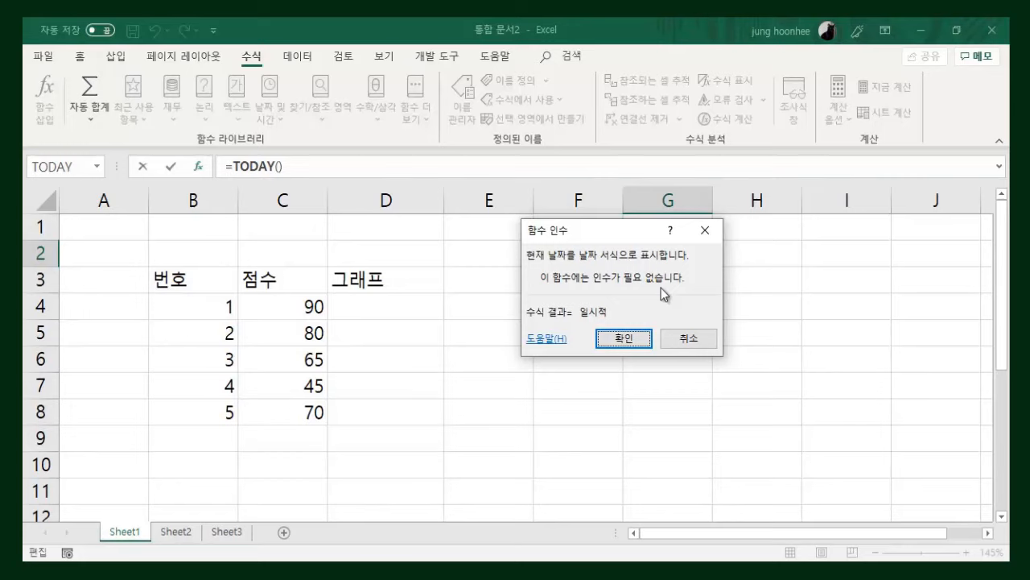
pyautogui.click(621, 339)
pyautogui.click(781, 335)
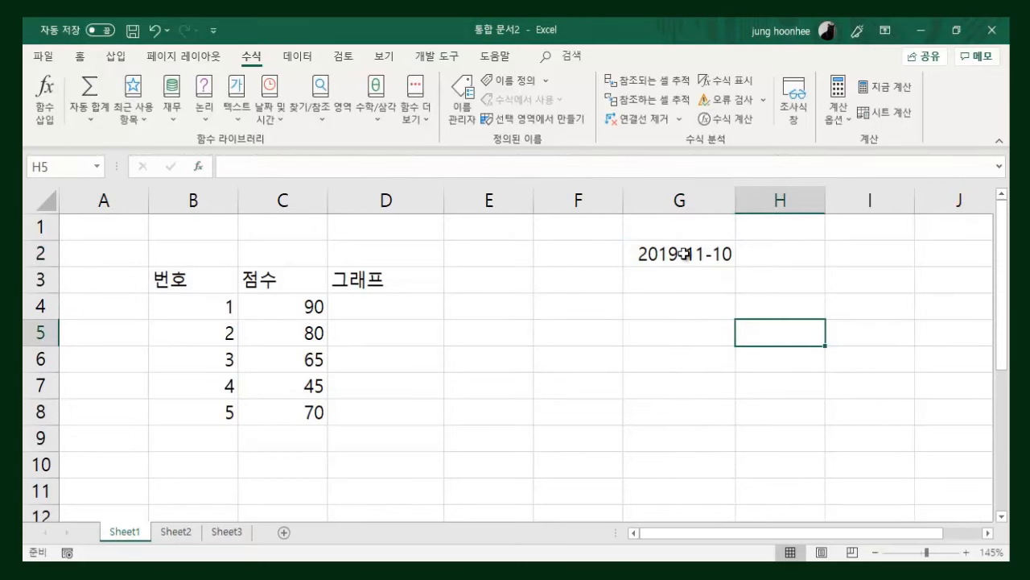
pyautogui.click(667, 252)
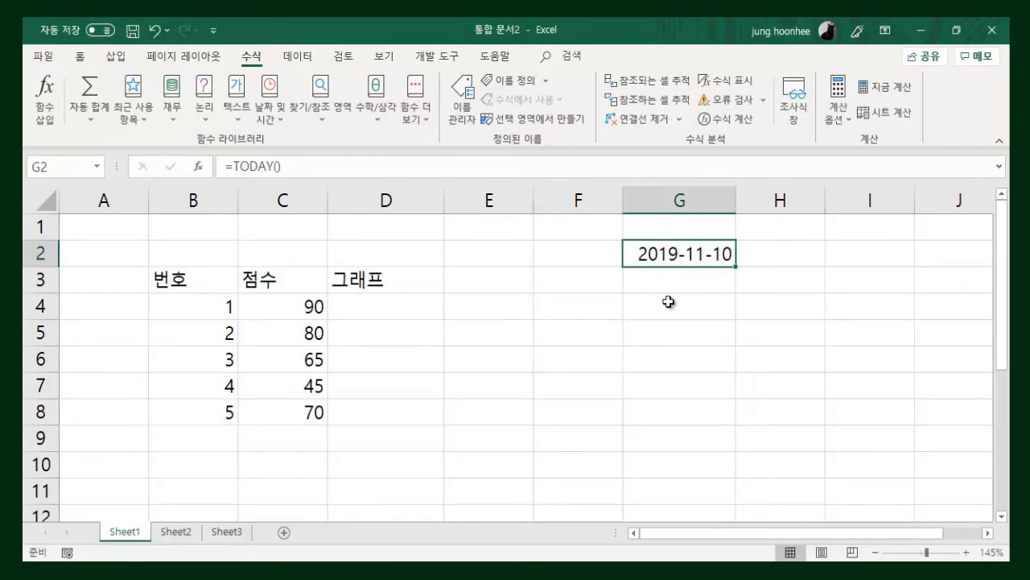
pyautogui.press('Delete')
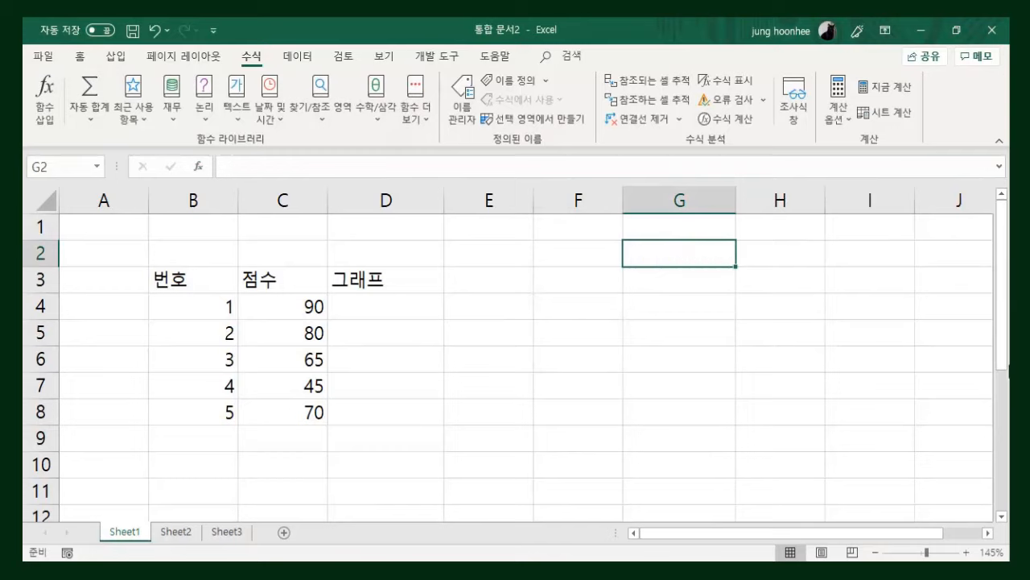
pyautogui.click(573, 398)
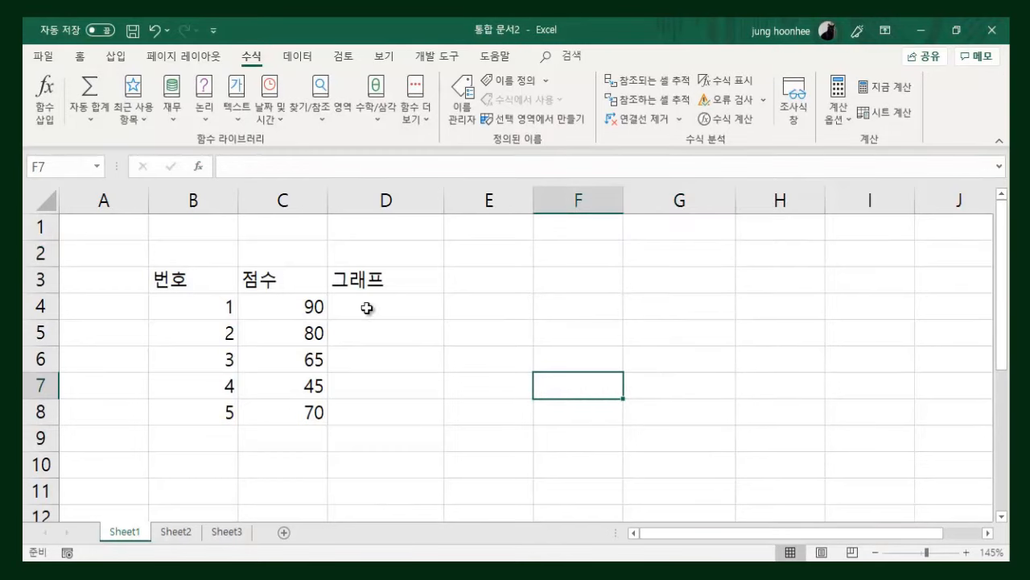
pyautogui.click(367, 310)
pyautogui.click(296, 316)
pyautogui.click(345, 311)
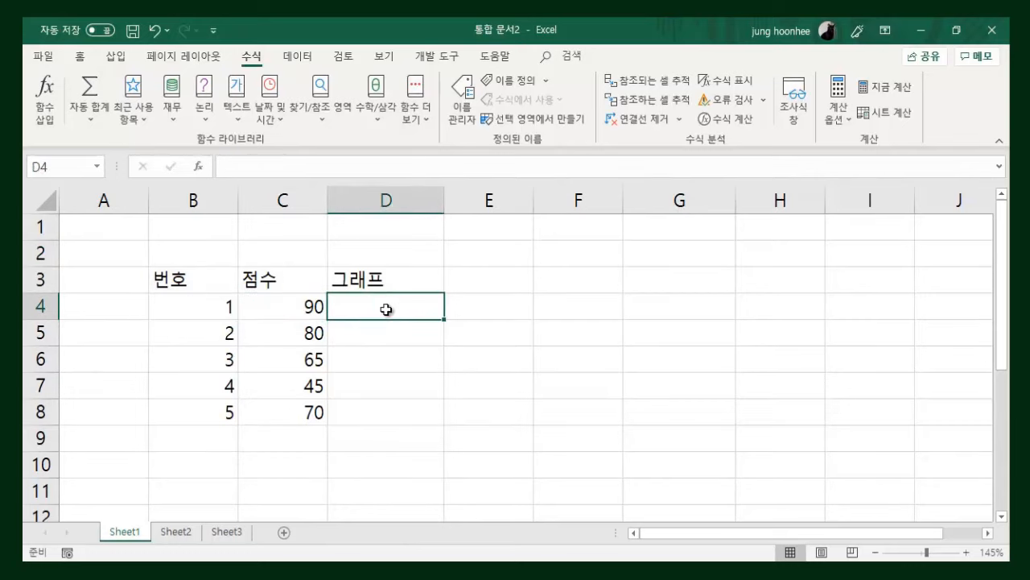
pyautogui.click(347, 337)
pyautogui.click(347, 360)
pyautogui.click(345, 383)
pyautogui.click(351, 409)
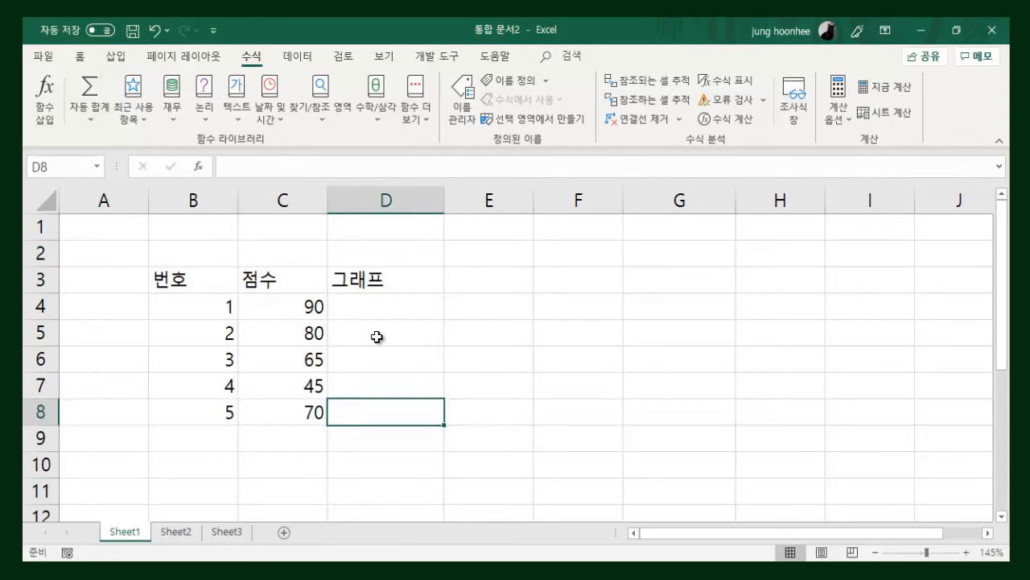
pyautogui.click(376, 318)
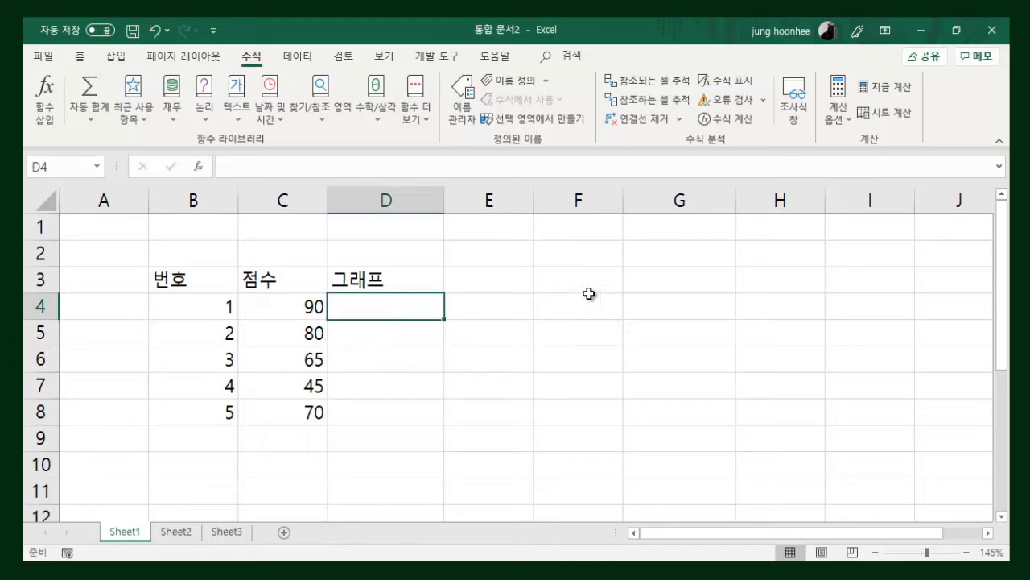
pyautogui.click(298, 306)
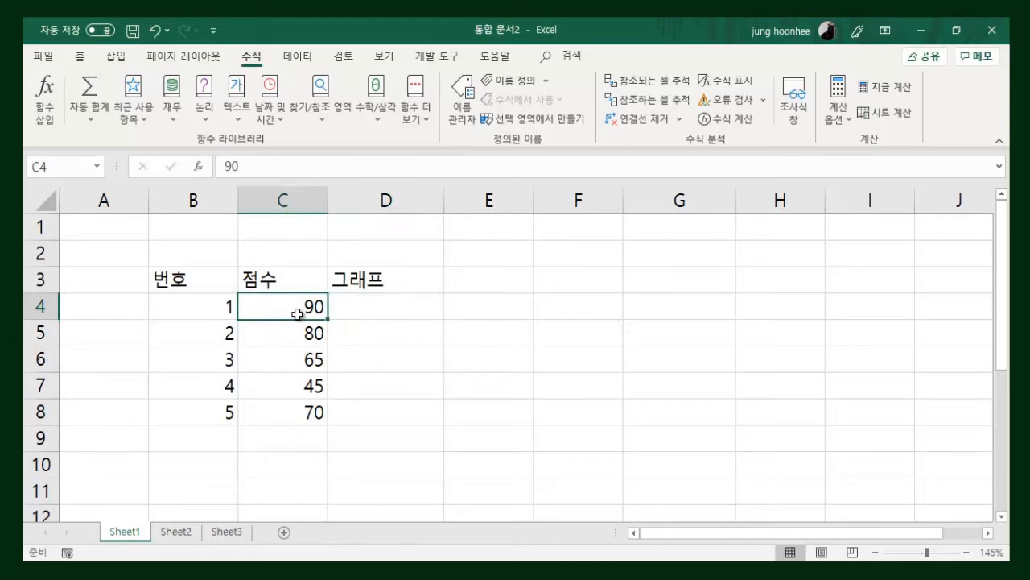
pyautogui.click(360, 305)
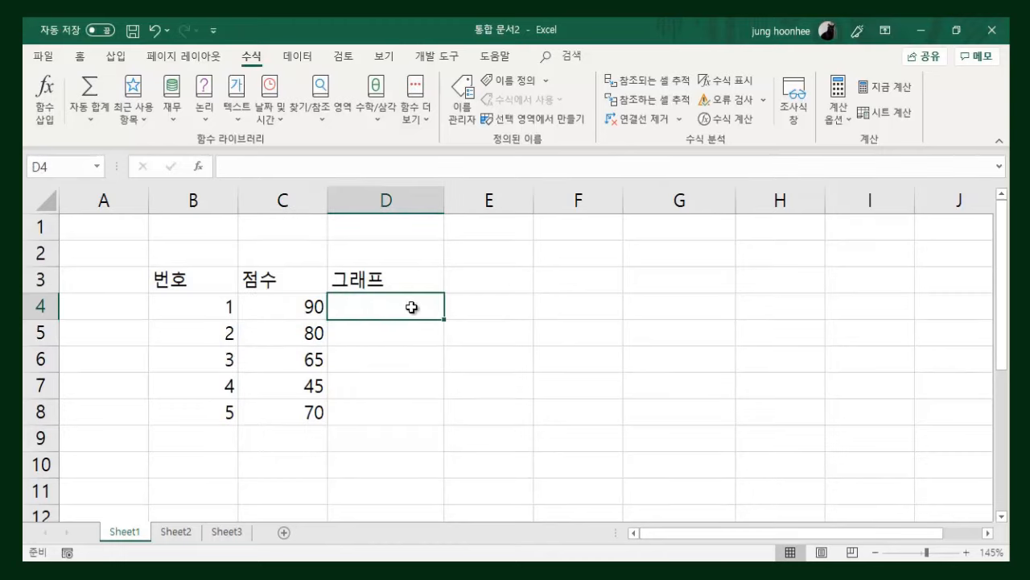
# Select D4 and insert REPT from the Text functions list (Alt+M+T).
pyautogui.click(315, 336)
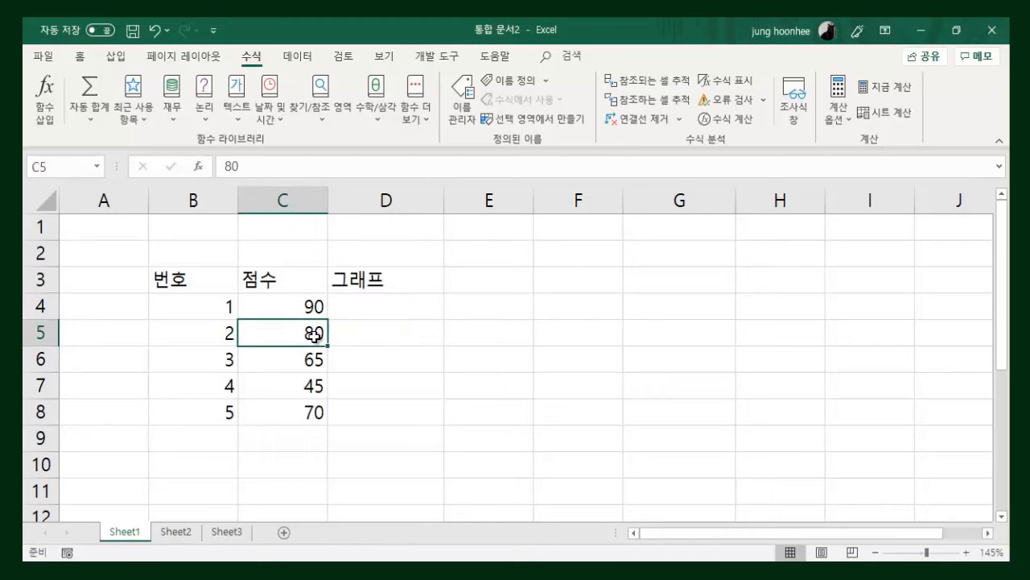
pyautogui.click(353, 335)
pyautogui.click(361, 303)
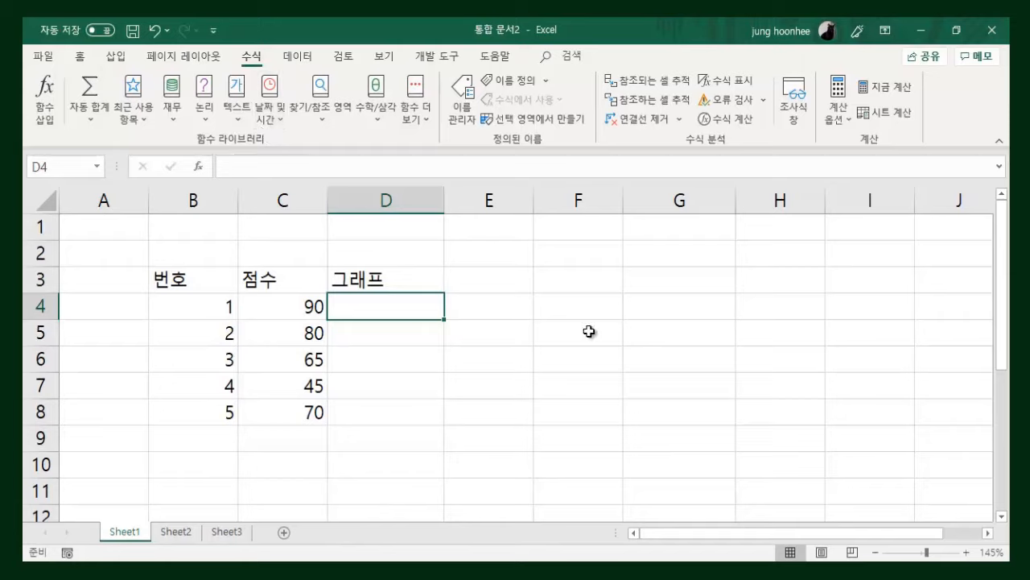
pyautogui.press('alt')
pyautogui.press('m')
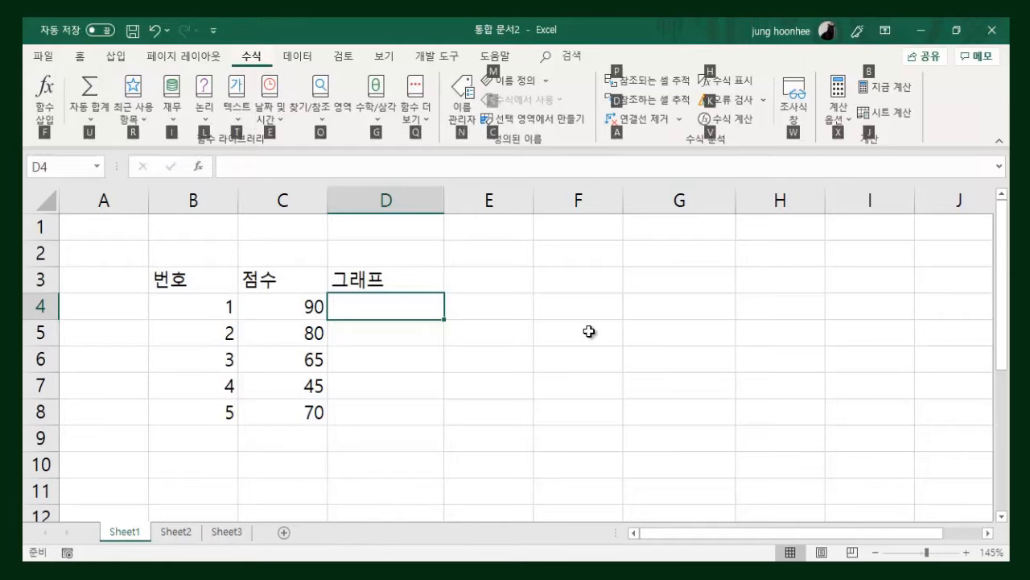
pyautogui.press('t')
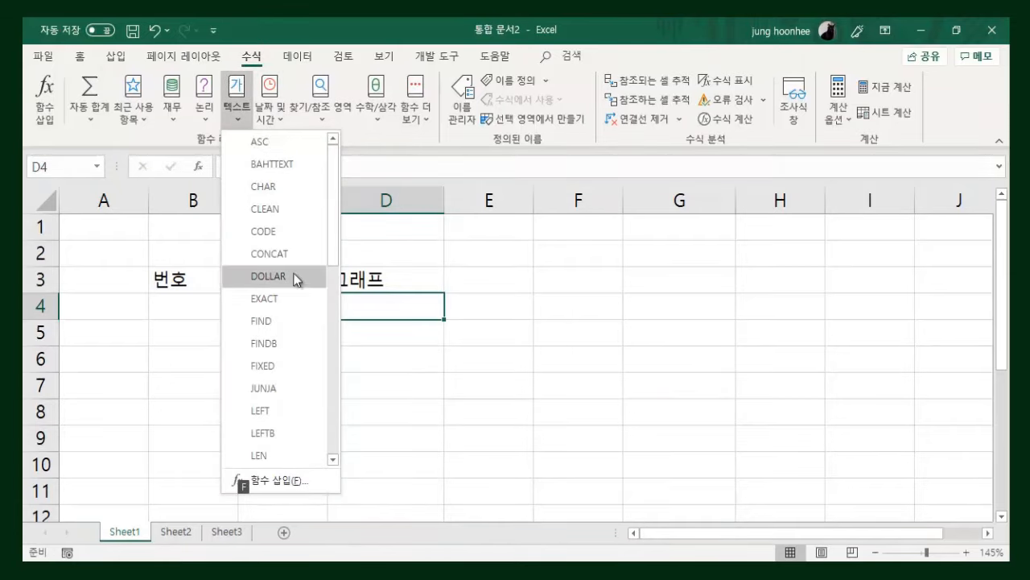
pyautogui.moveTo(333, 230); pyautogui.dragTo(315, 368)
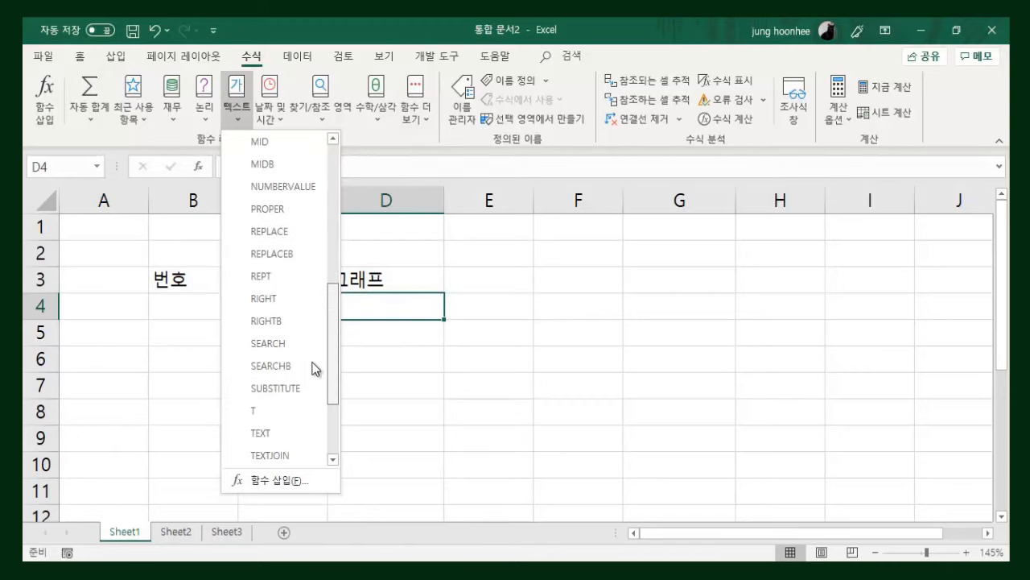
pyautogui.click(266, 279)
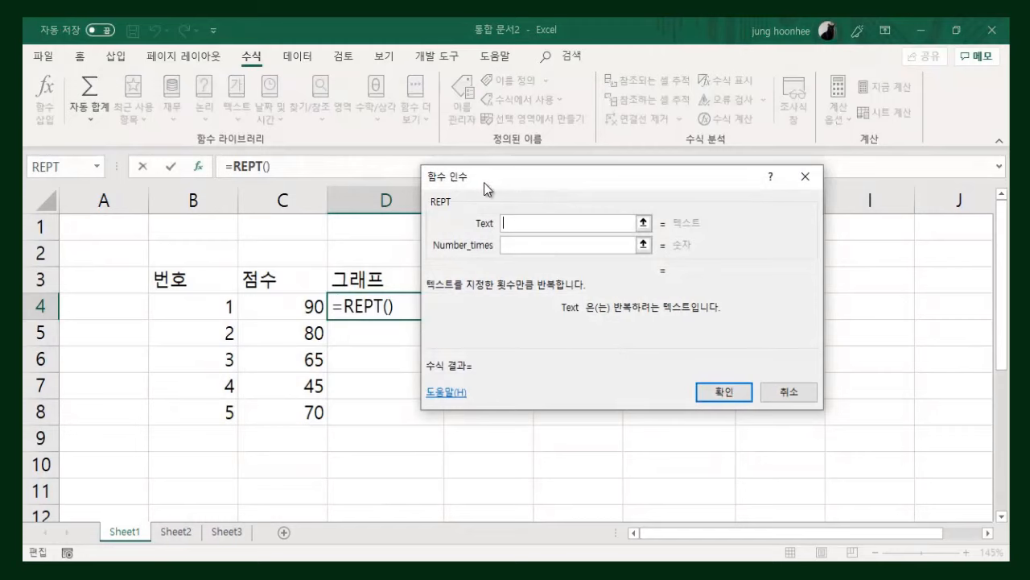
# Set REPT's Text to ★ and Number_times to C4/10, then confirm with OK.
pyautogui.moveTo(485, 177); pyautogui.dragTo(472, 238)
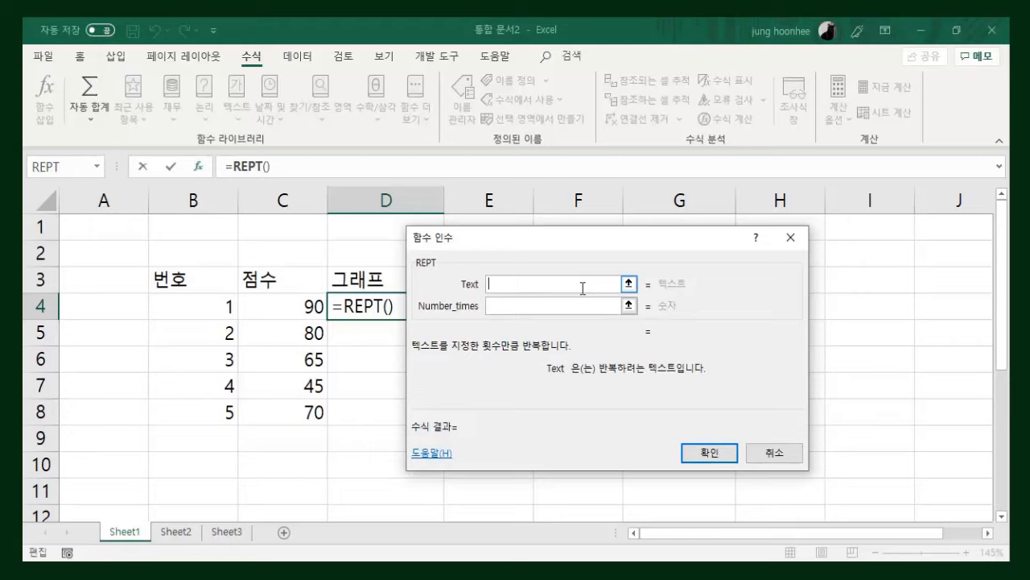
pyautogui.write('ㅁ')
pyautogui.press('Hangul_Hanja')
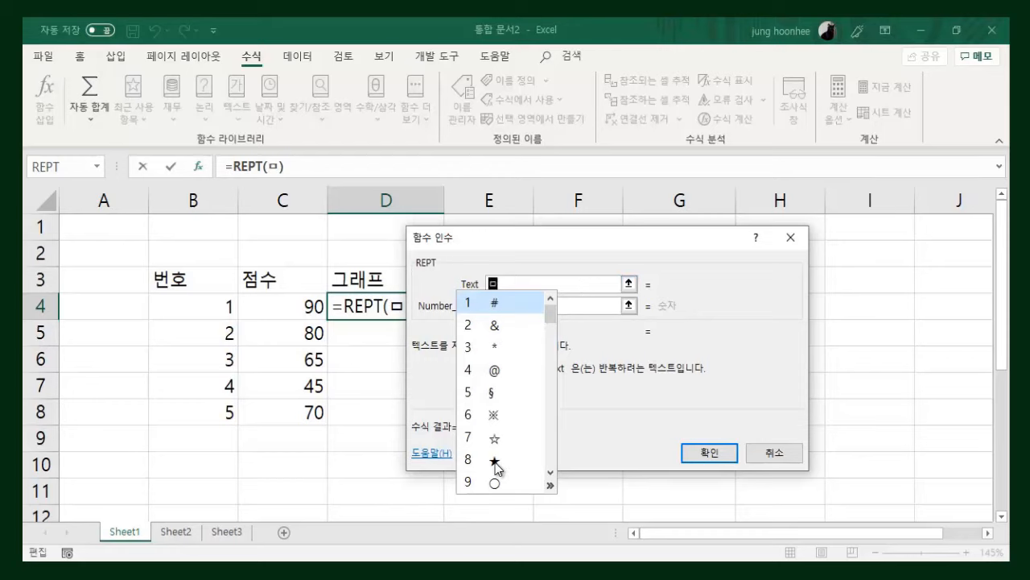
pyautogui.click(495, 462)
pyautogui.click(509, 310)
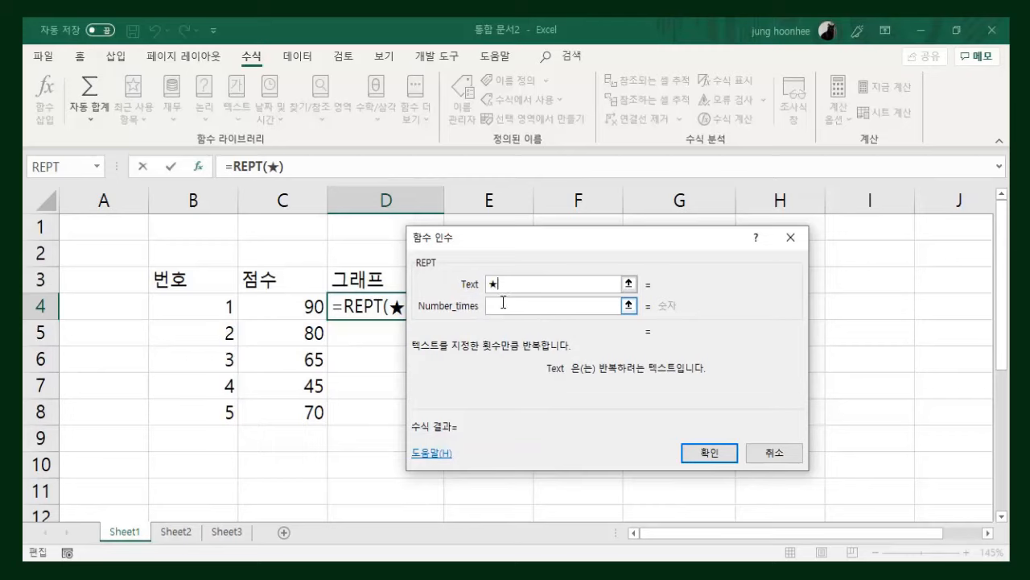
pyautogui.click(506, 304)
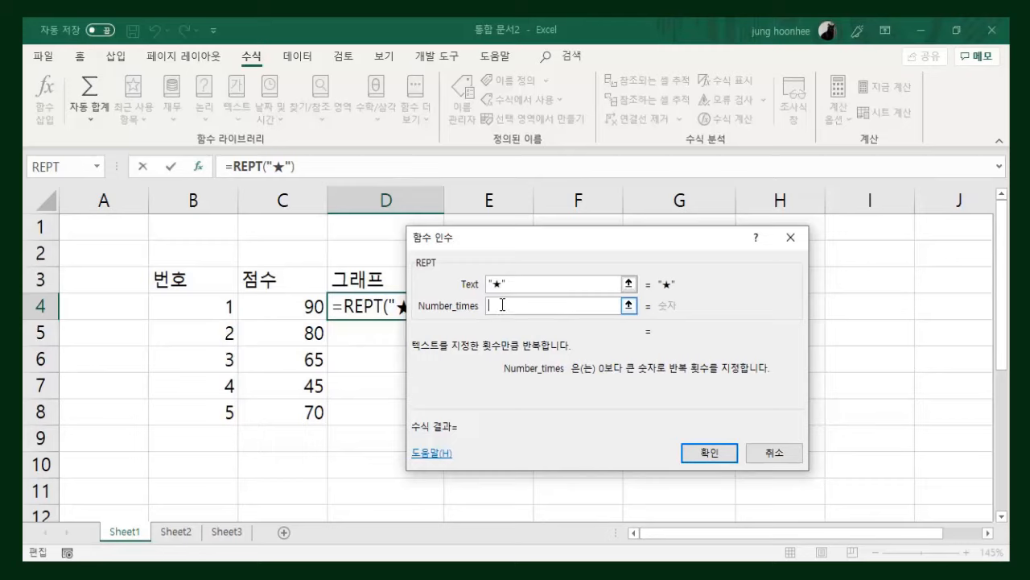
pyautogui.click(285, 311)
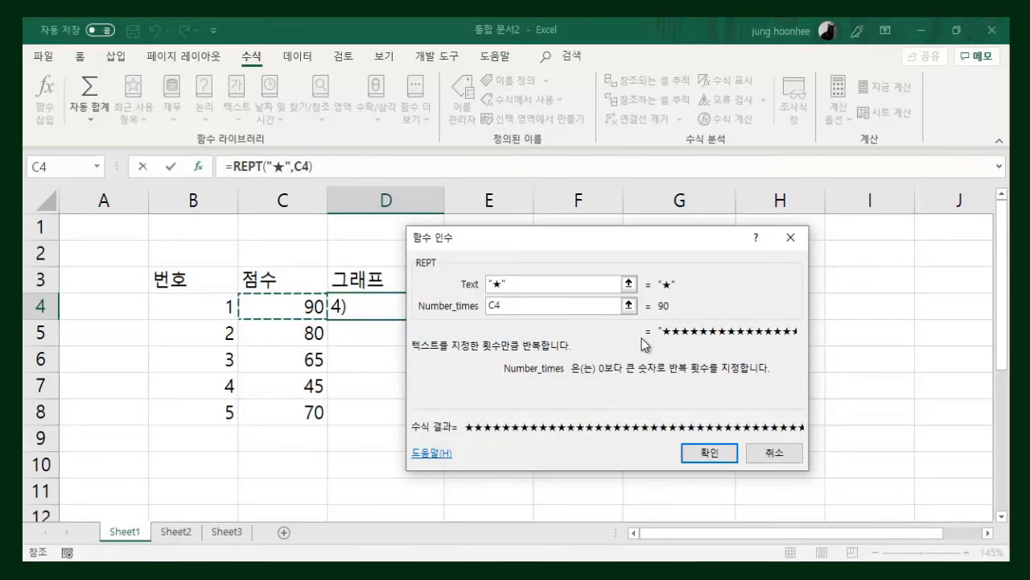
pyautogui.write('/')
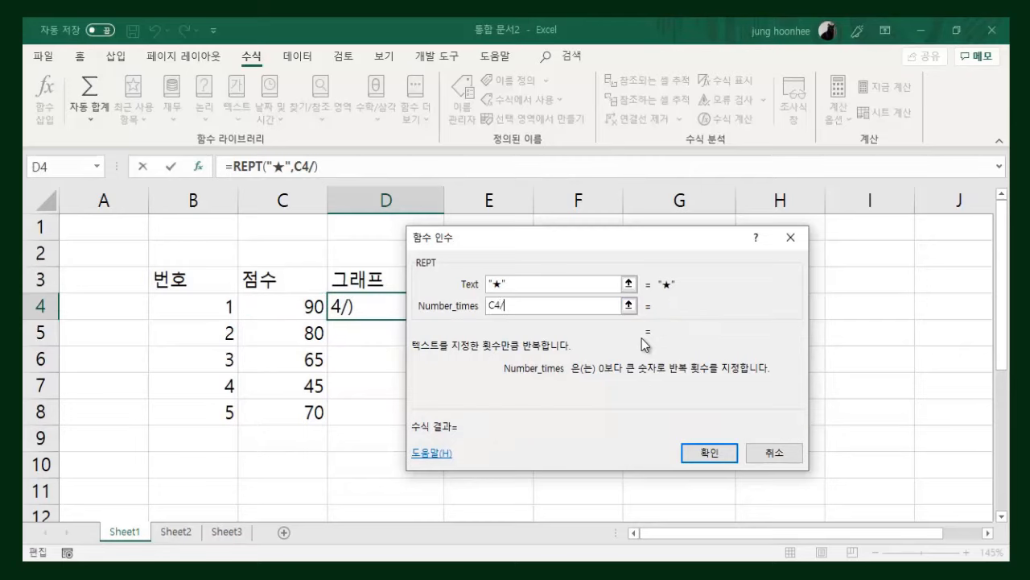
pyautogui.write('10')
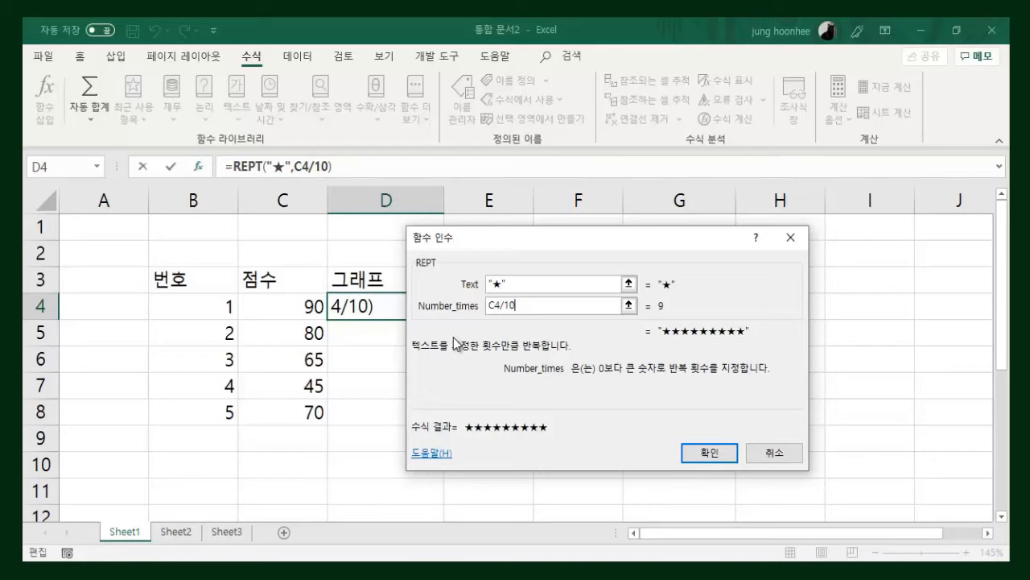
pyautogui.click(706, 455)
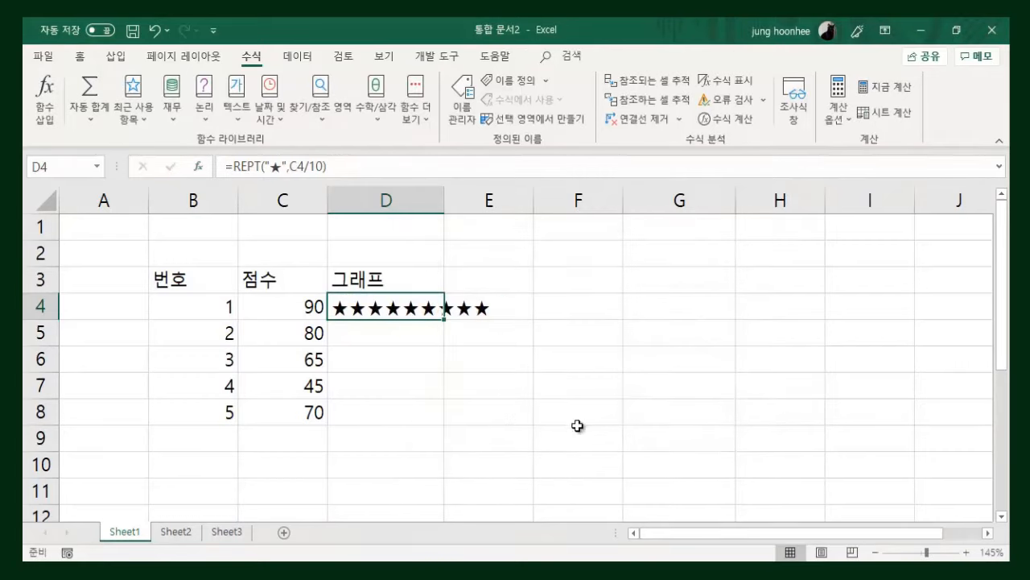
# Copy the REPT star formula from D4 down to D8 and check each cell from D4 to D8.
pyautogui.doubleClick(447, 320)
pyautogui.click(611, 447)
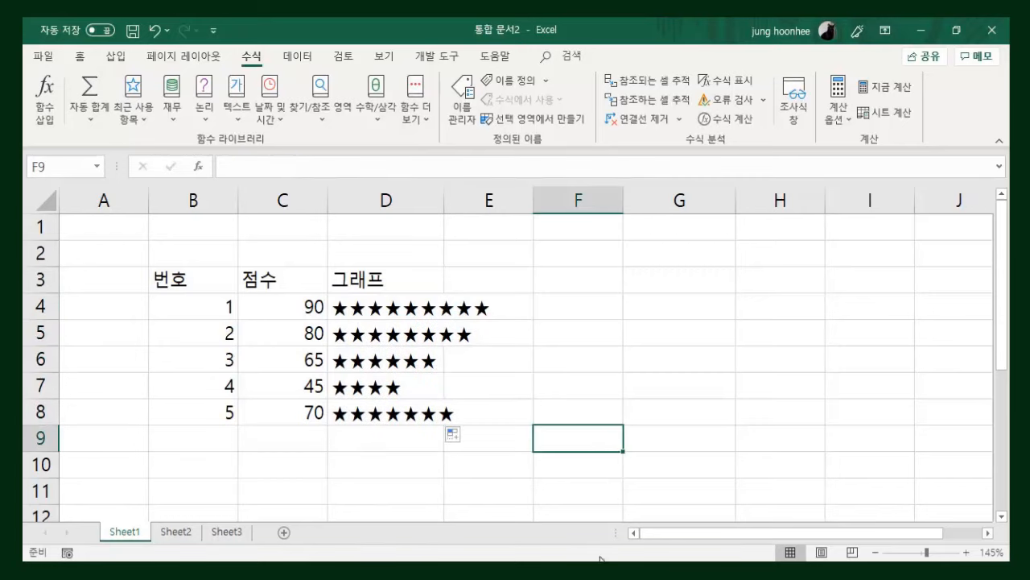
pyautogui.click(427, 316)
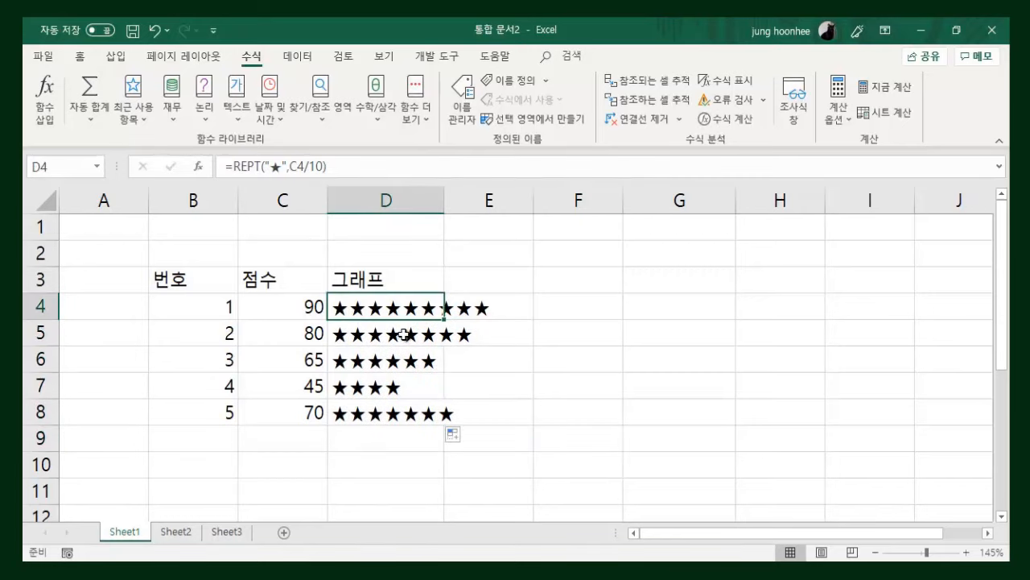
pyautogui.click(394, 334)
pyautogui.click(379, 359)
pyautogui.click(367, 384)
pyautogui.click(368, 414)
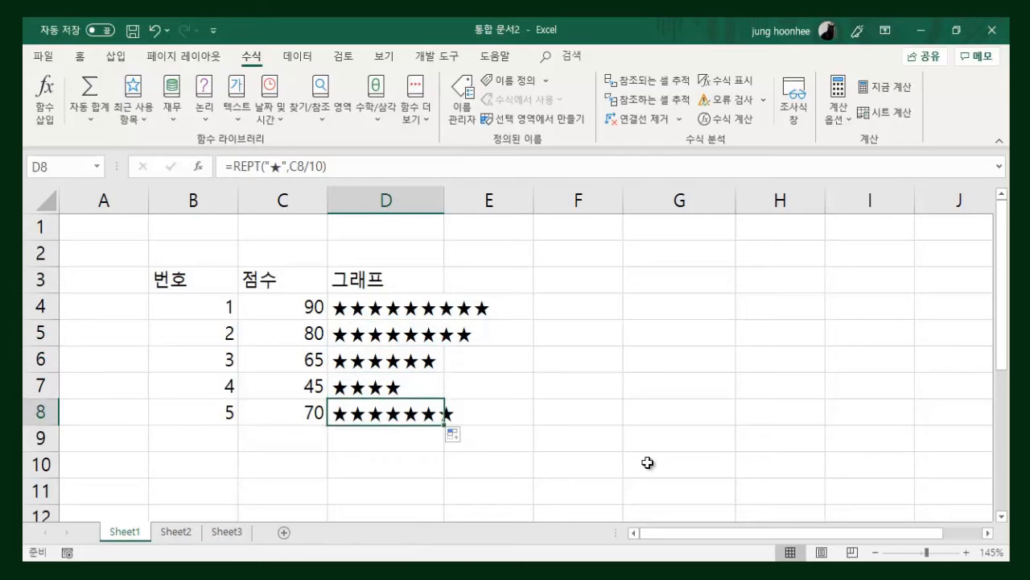
pyautogui.click(651, 462)
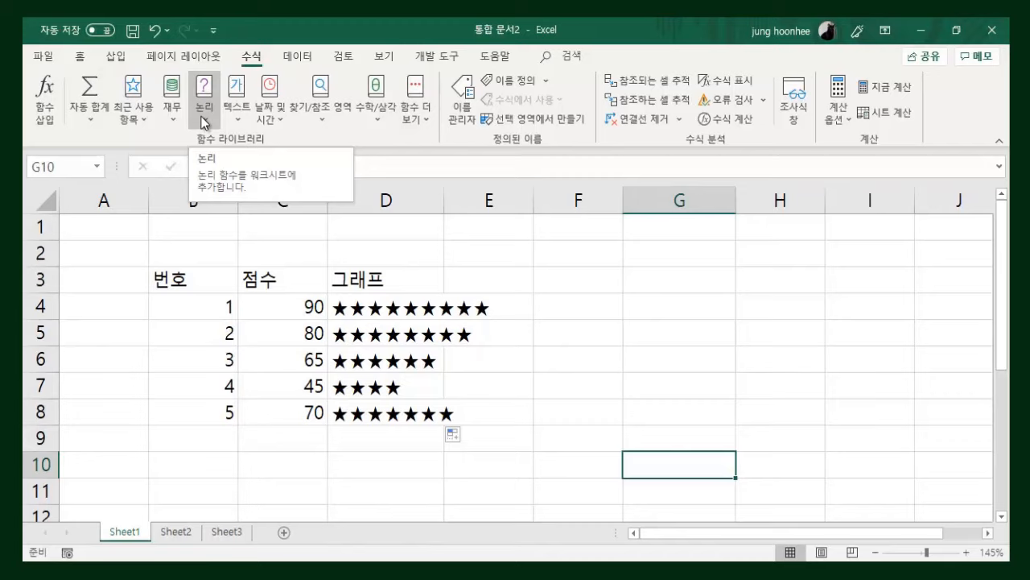
# Select F4 and begin typing =REPT( there.
pyautogui.click(590, 304)
pyautogui.click(579, 338)
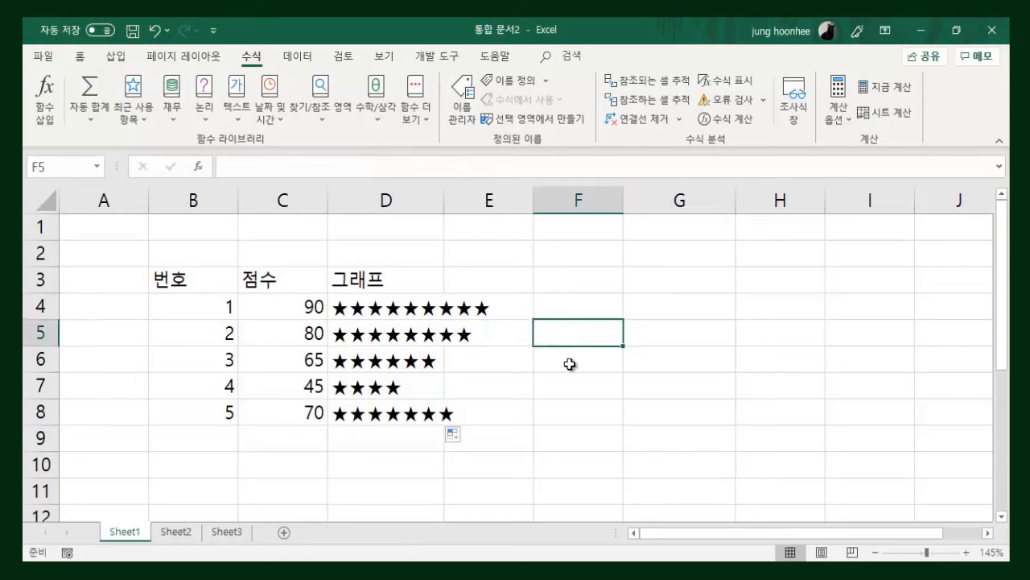
pyautogui.click(568, 362)
pyautogui.click(558, 379)
pyautogui.click(564, 307)
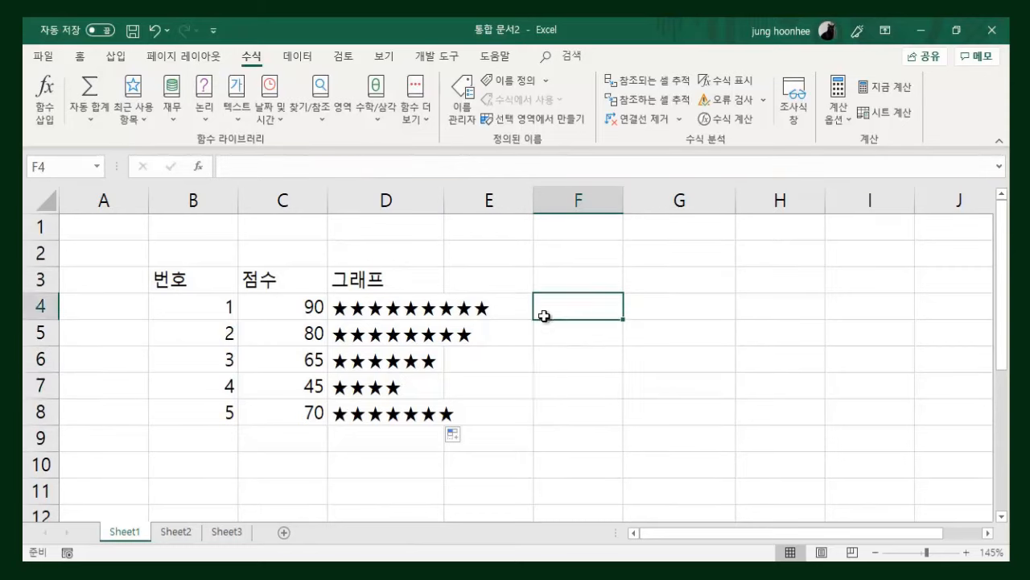
pyautogui.write('=')
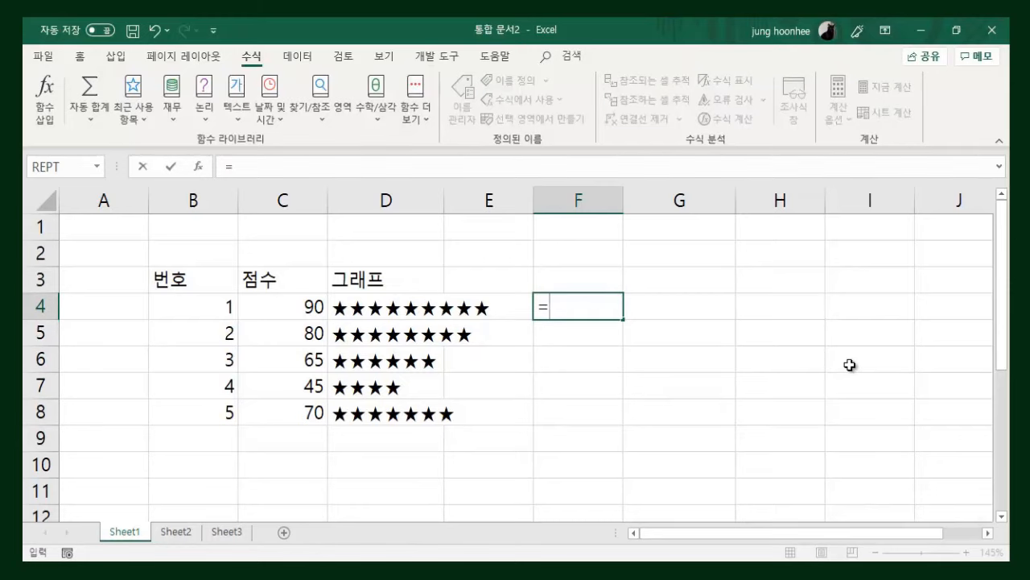
pyautogui.write('ㄱㄷ')
pyautogui.press('BackSpace')
pyautogui.press('BackSpace')
pyautogui.write('re')
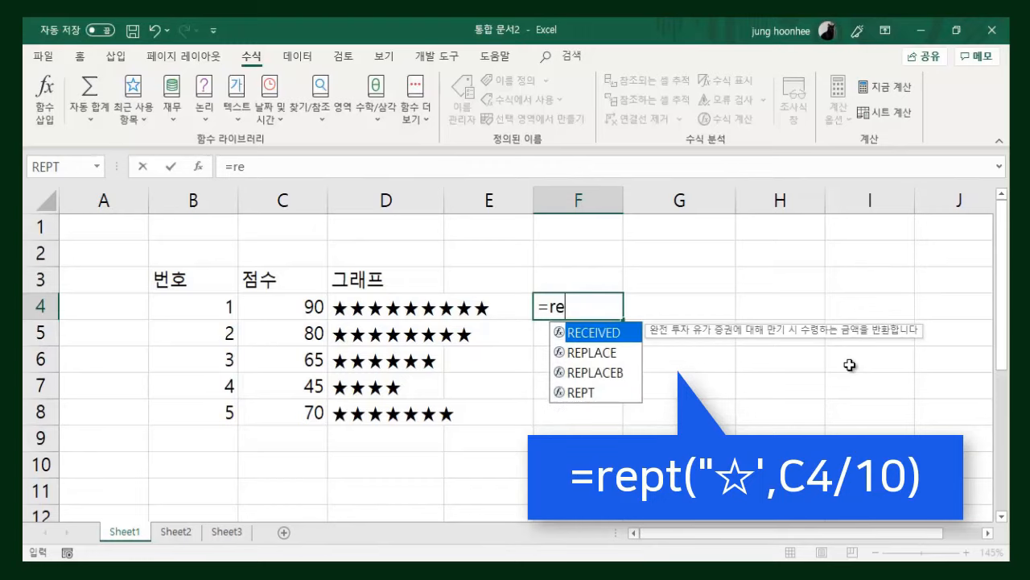
pyautogui.write('p')
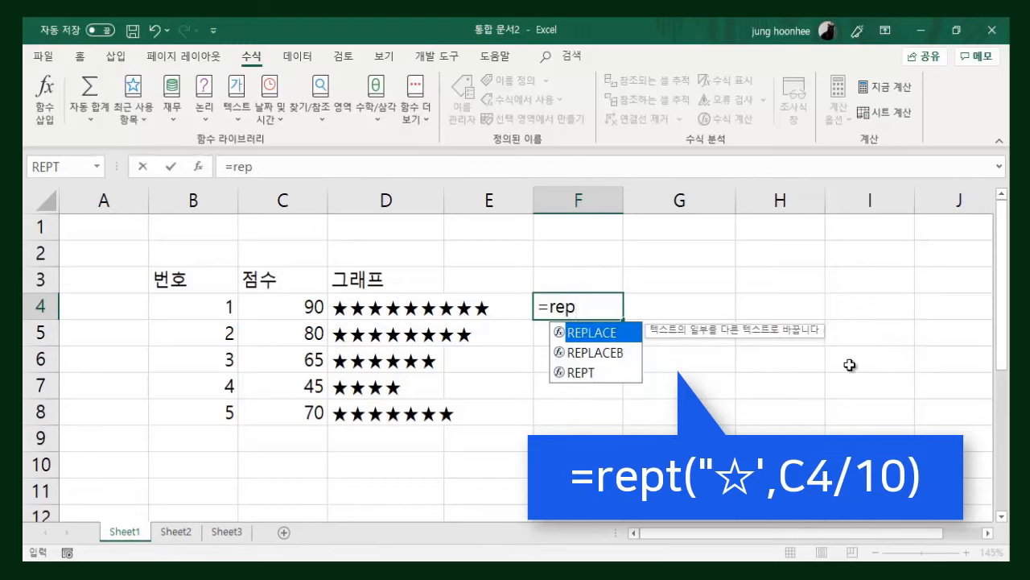
pyautogui.write('t')
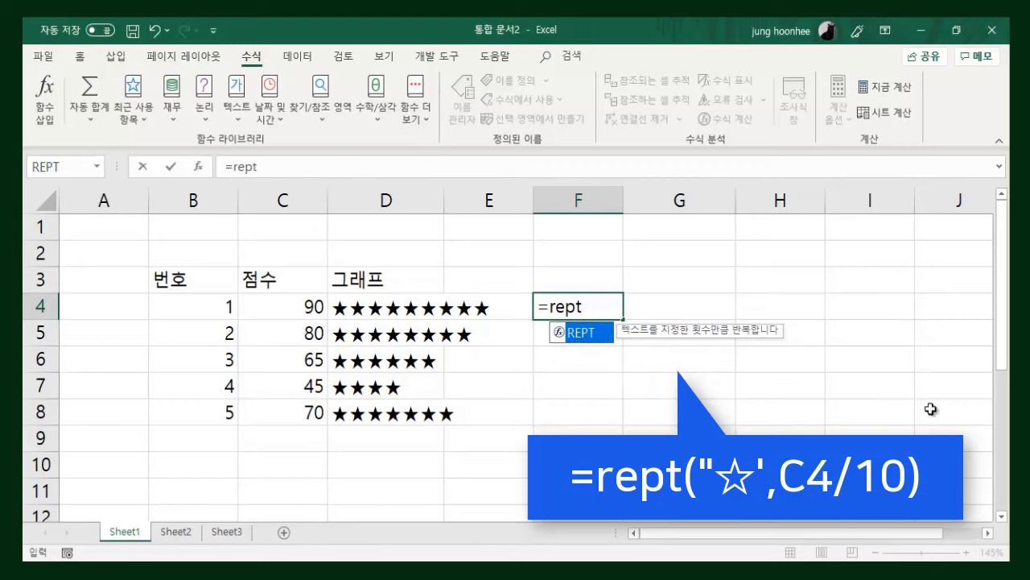
pyautogui.write('(')
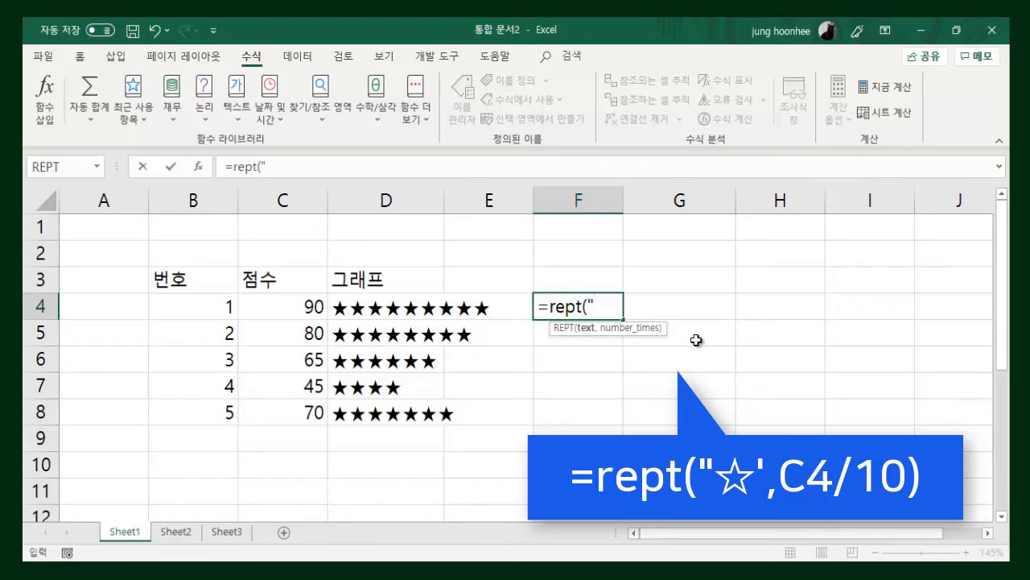
# Complete and enter the formula as =REPT("☆",C4/10).
pyautogui.write('"ㅁ')
pyautogui.press('Hangul_Hanja')
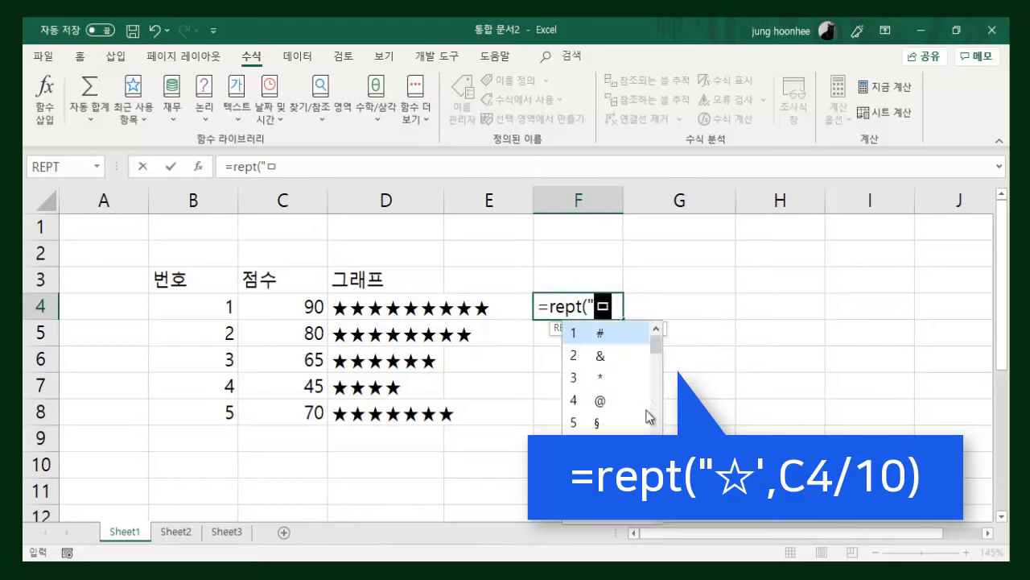
pyautogui.press('7')
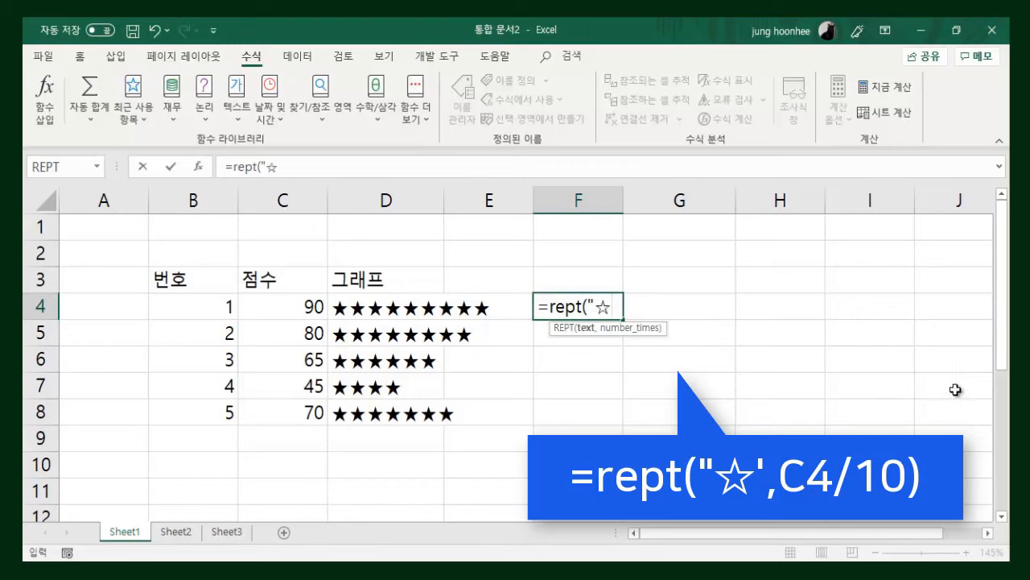
pyautogui.write('",')
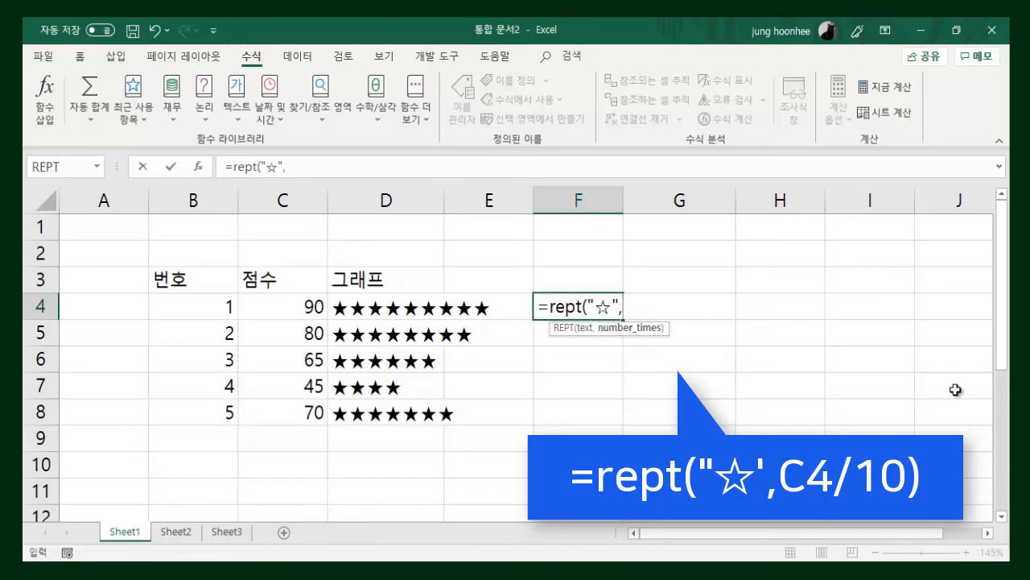
pyautogui.click(306, 306)
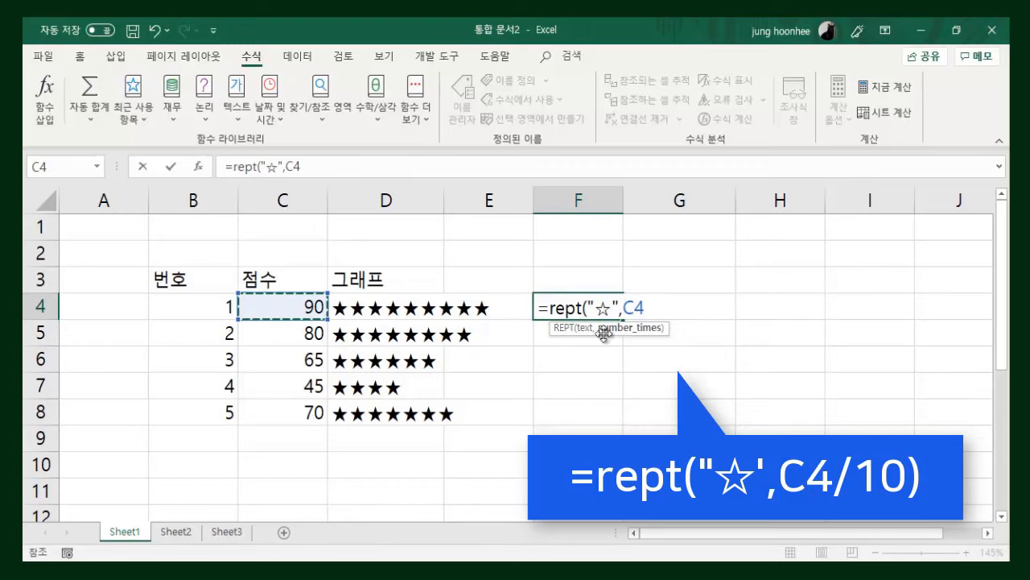
pyautogui.write('/10')
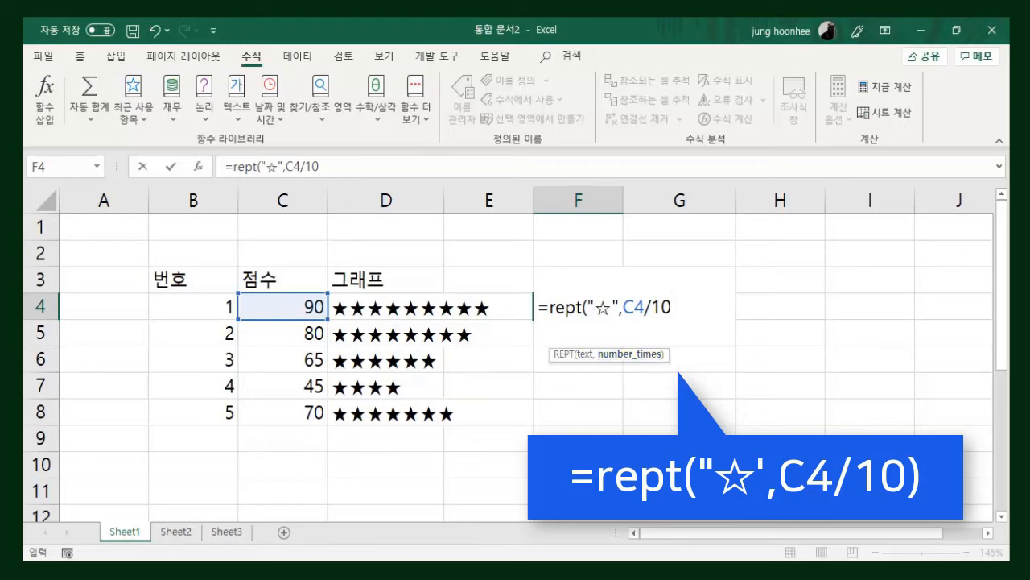
pyautogui.press('Return')
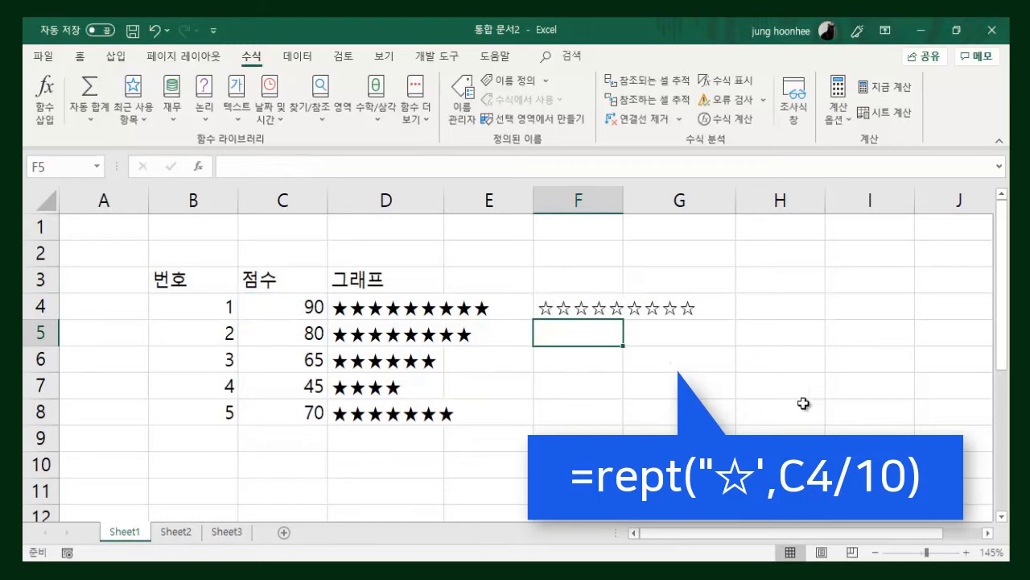
# Copy F4's hollow-star formula down to F8, then check the formulas in D4 and F4 through F8.
pyautogui.click(559, 313)
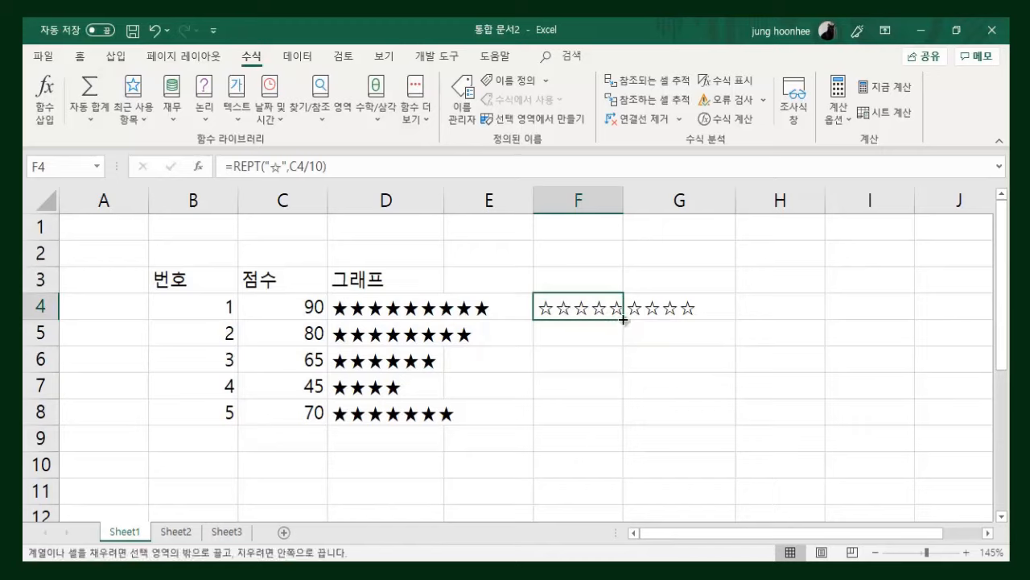
pyautogui.moveTo(623, 318); pyautogui.dragTo(626, 418)
pyautogui.click(759, 410)
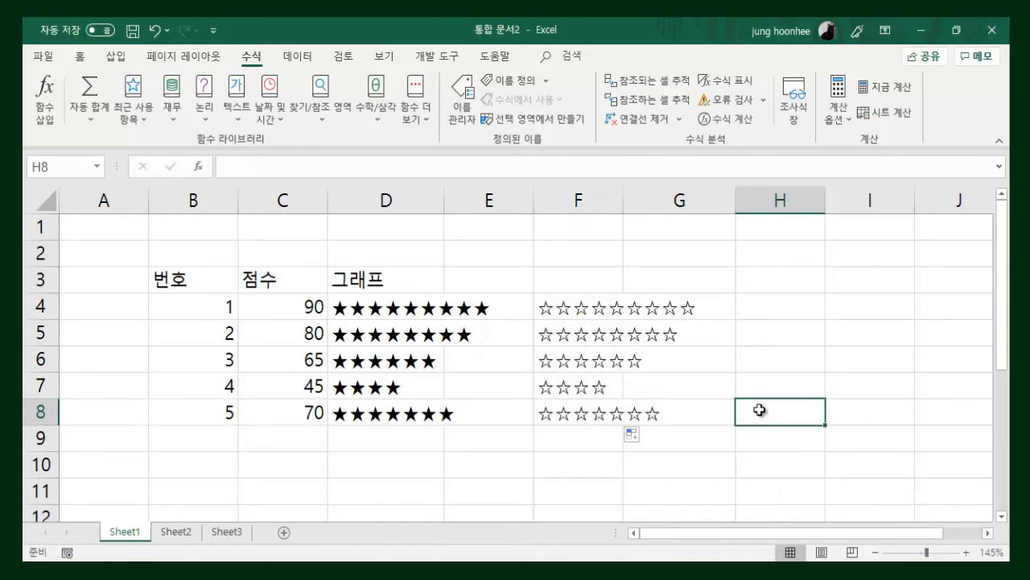
pyautogui.click(380, 302)
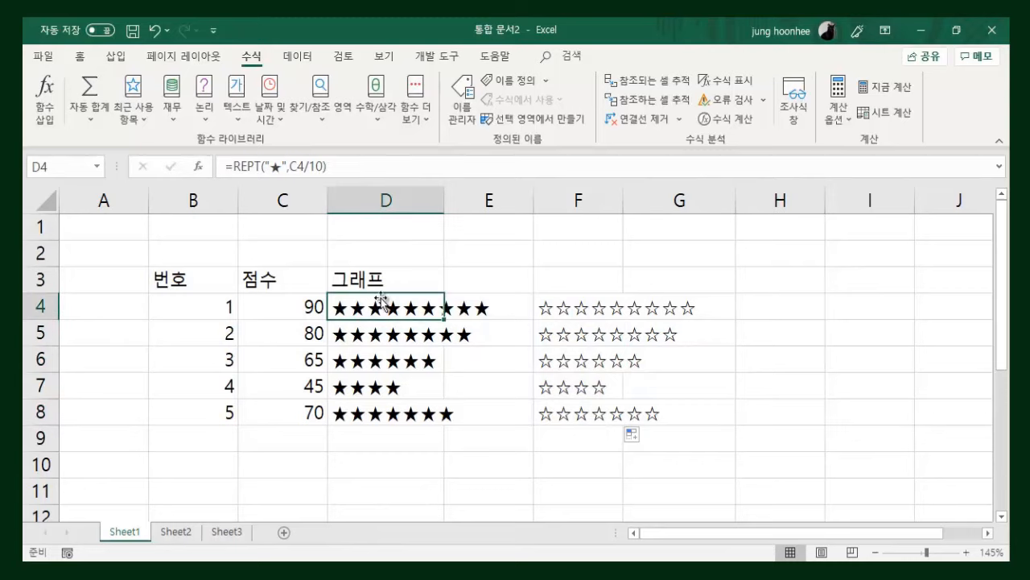
pyautogui.click(587, 316)
pyautogui.click(579, 334)
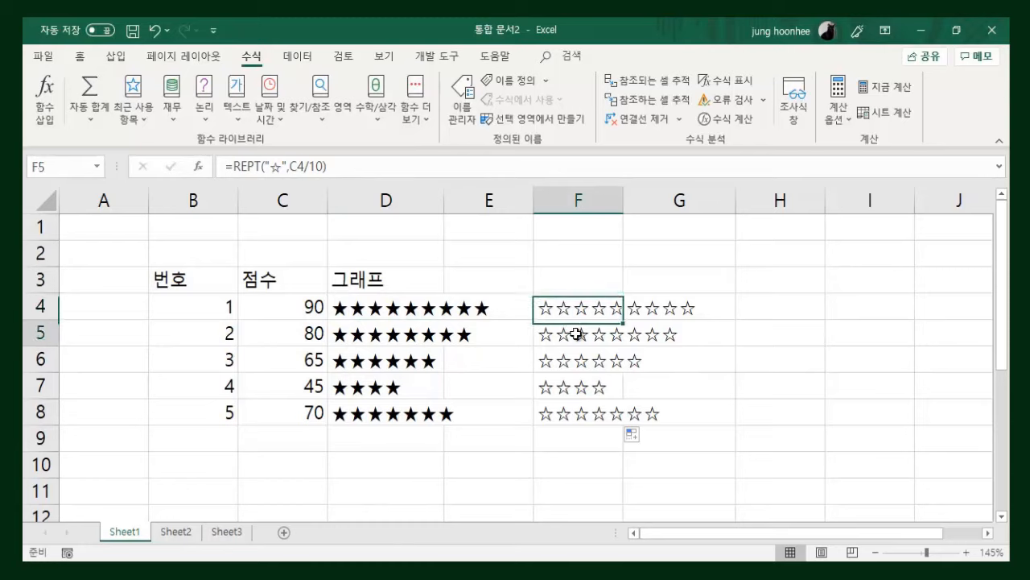
pyautogui.click(560, 359)
pyautogui.click(563, 387)
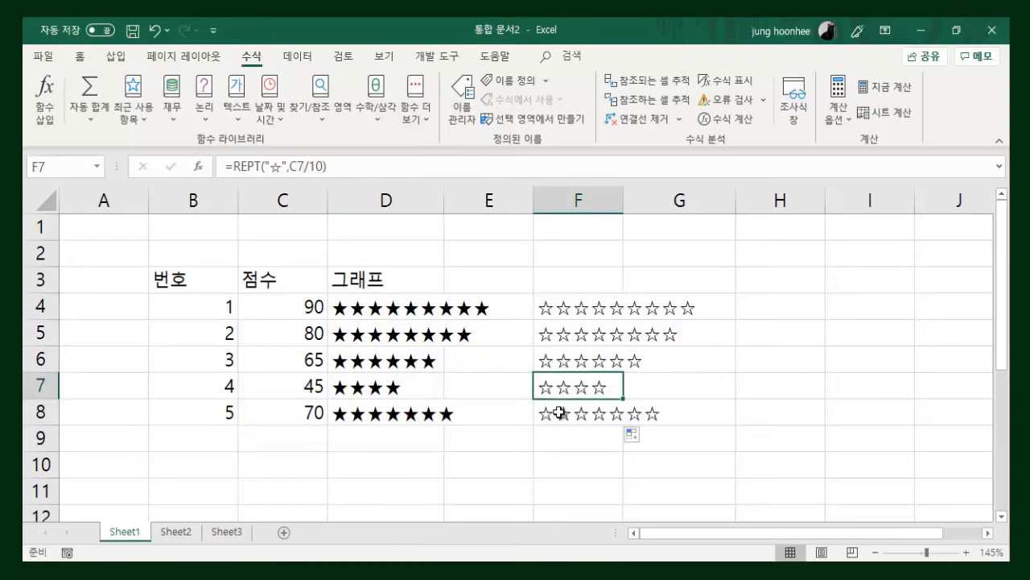
pyautogui.click(561, 413)
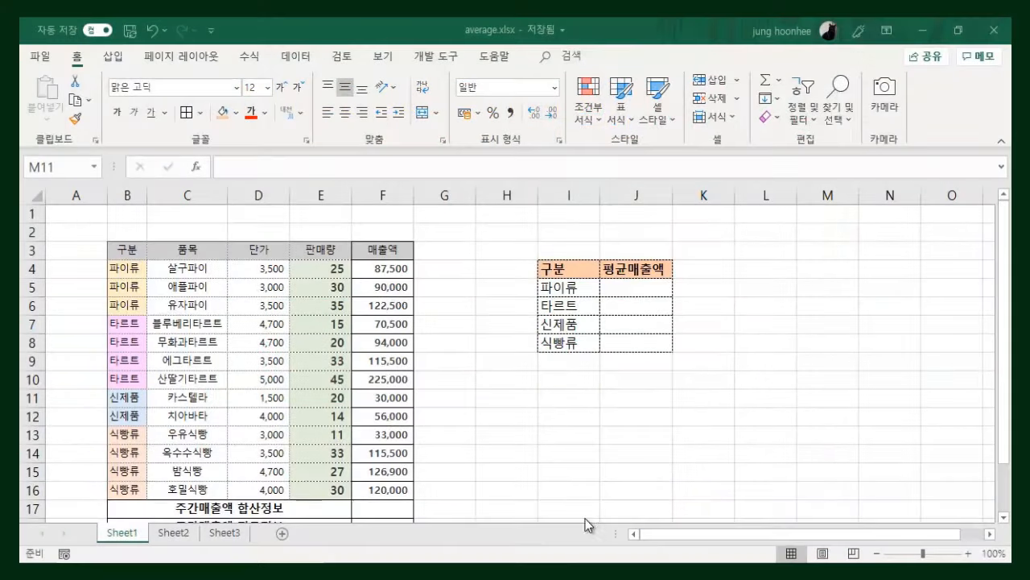
pyautogui.click(615, 432)
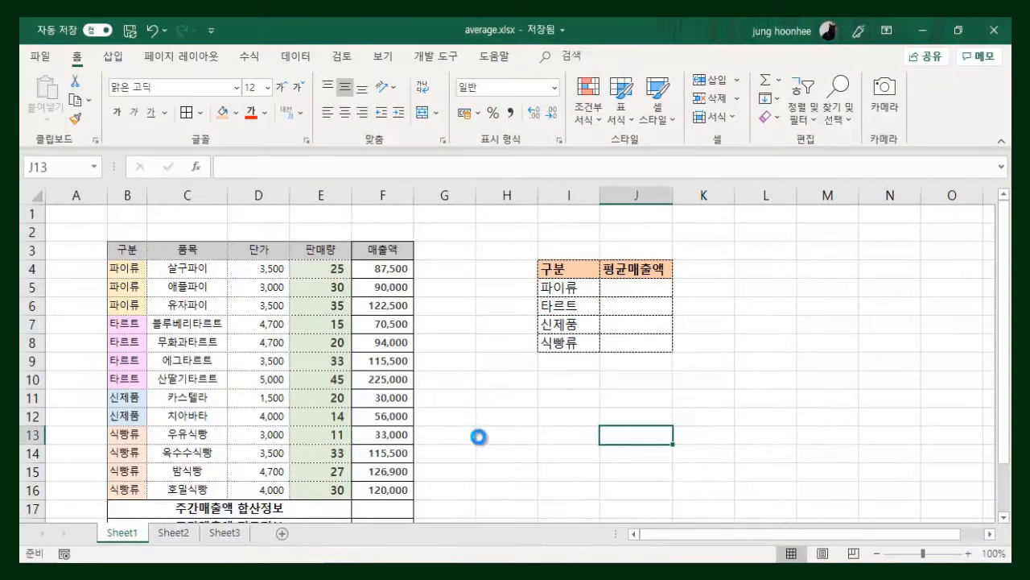
pyautogui.scroll(2, 479, 436)
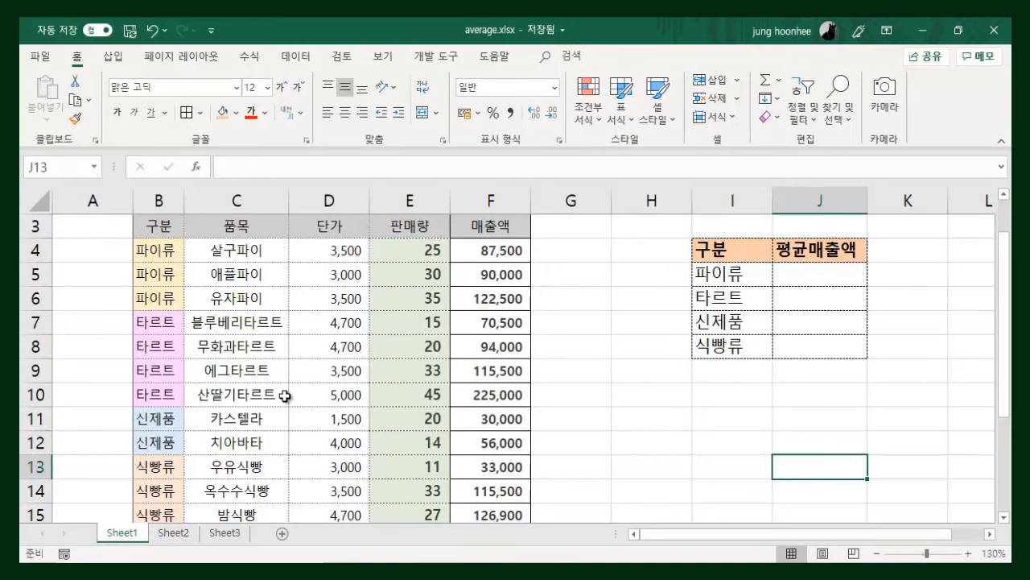
pyautogui.scroll(1, 503, 475)
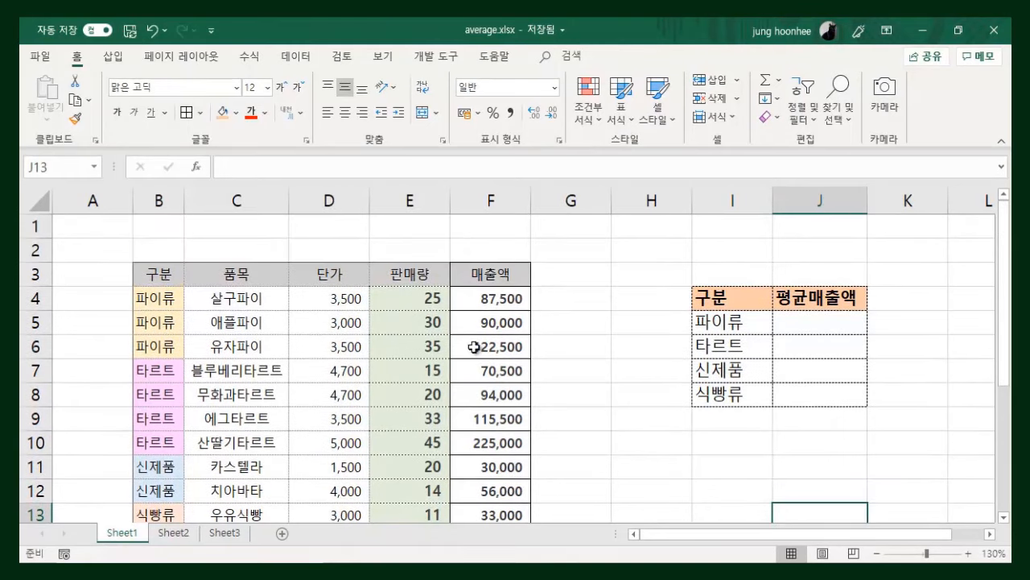
pyautogui.click(496, 298)
pyautogui.click(487, 322)
pyautogui.click(487, 371)
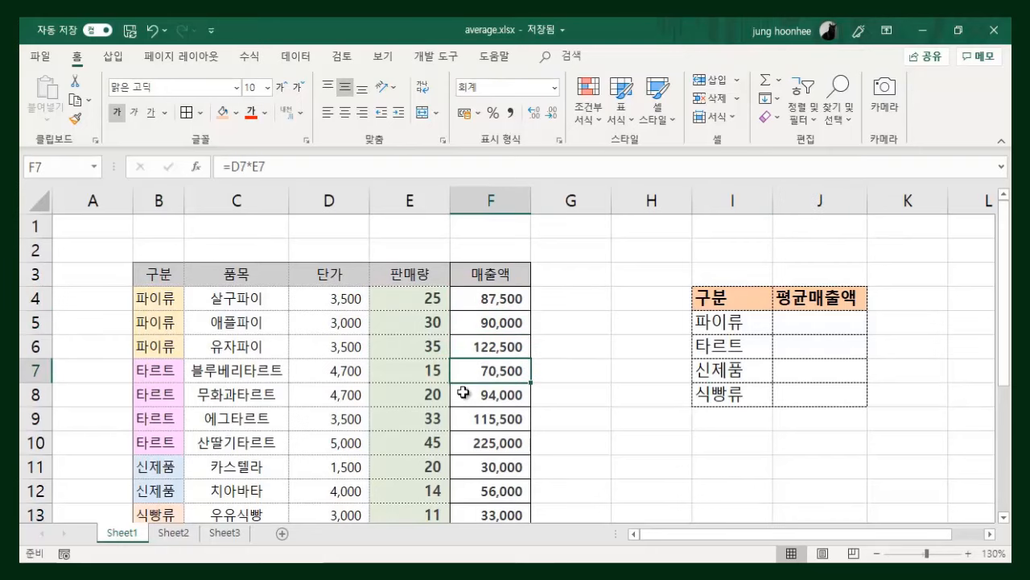
pyautogui.scroll(-3, 471, 421)
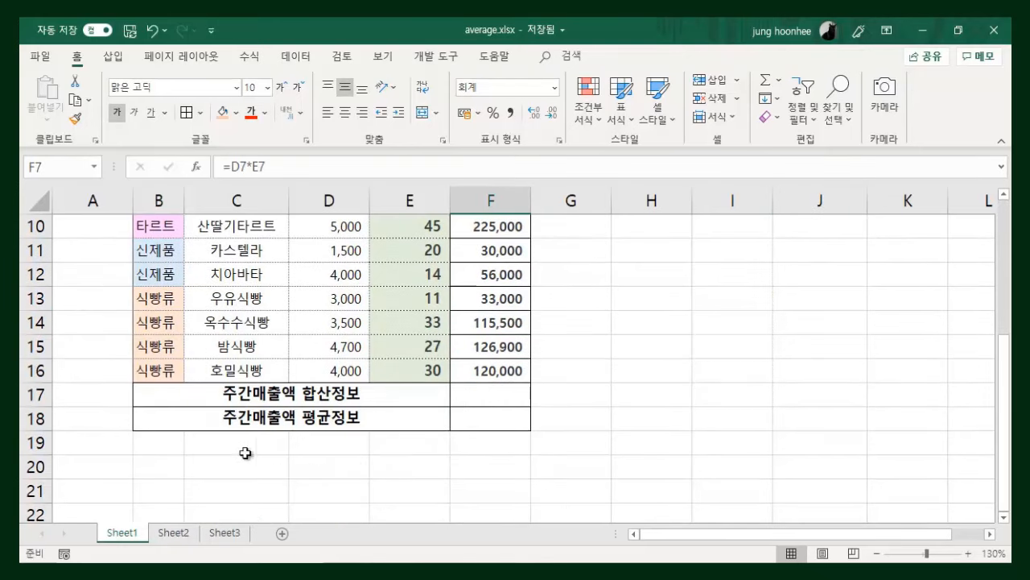
pyautogui.click(641, 399)
pyautogui.scroll(3, 272, 362)
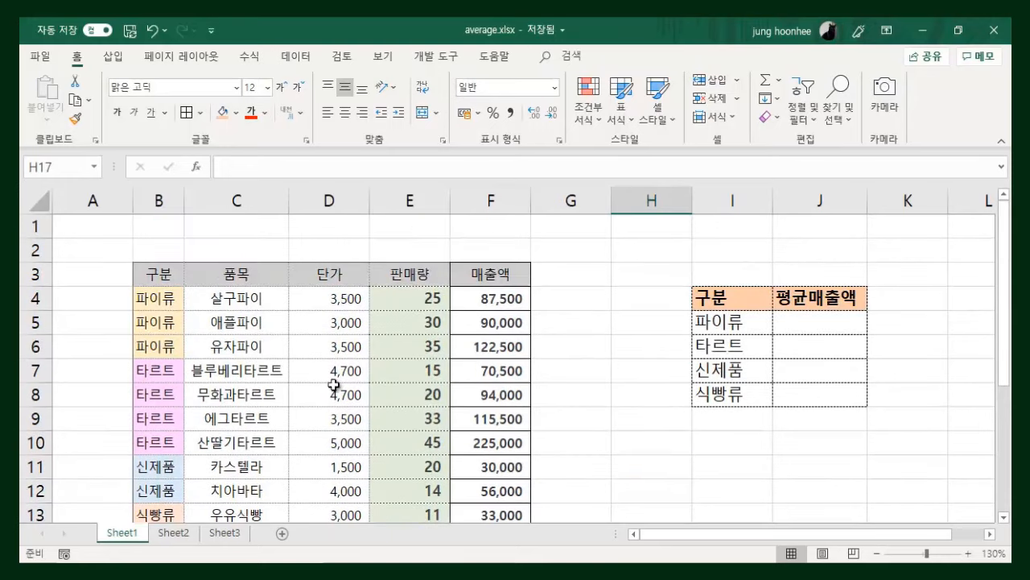
pyautogui.scroll(-2, 552, 361)
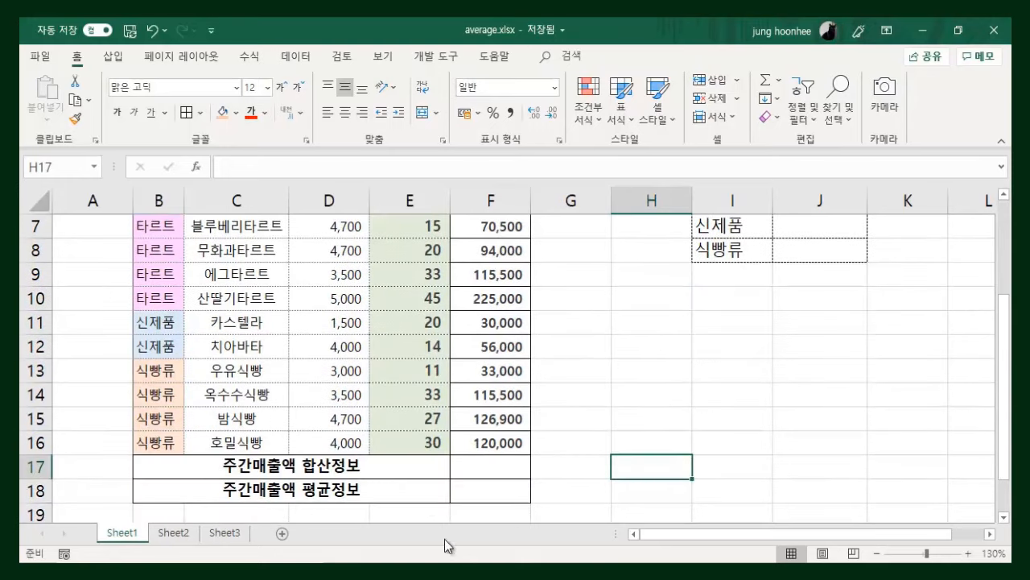
pyautogui.click(285, 468)
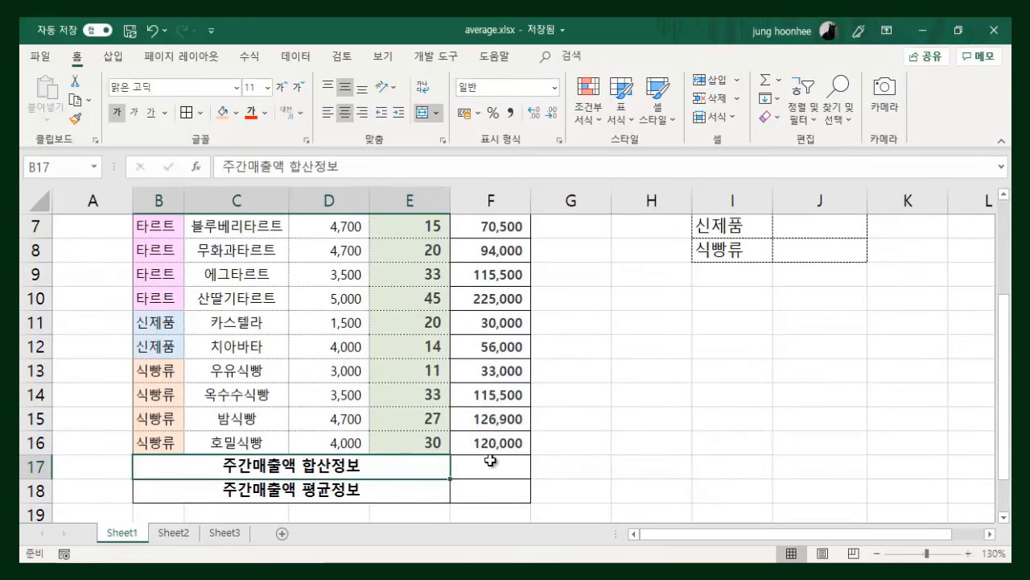
pyautogui.click(491, 460)
pyautogui.scroll(1, 491, 322)
pyautogui.click(492, 249)
pyautogui.click(493, 370)
pyautogui.click(493, 467)
pyautogui.scroll(-3, 483, 326)
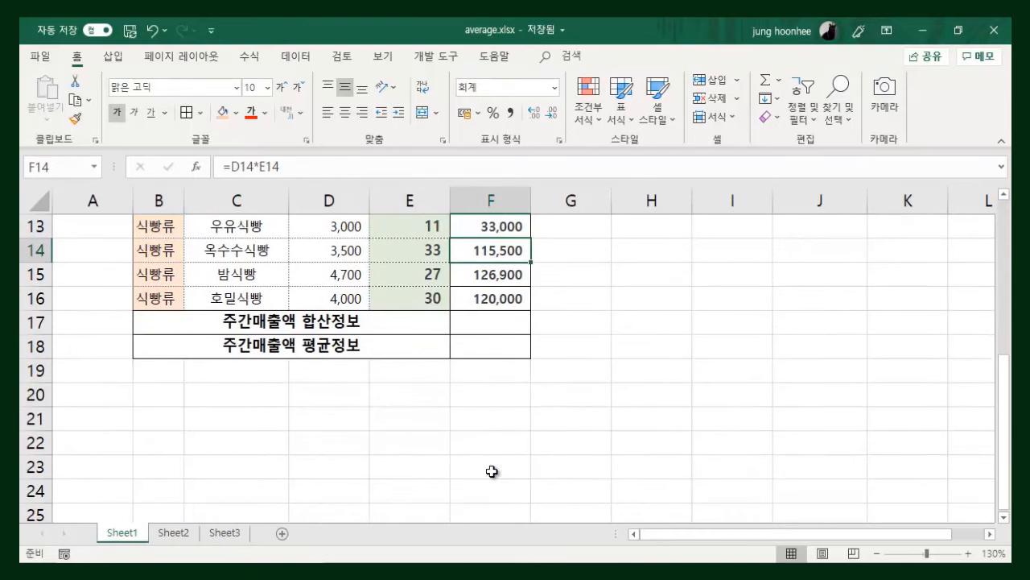
pyautogui.click(483, 325)
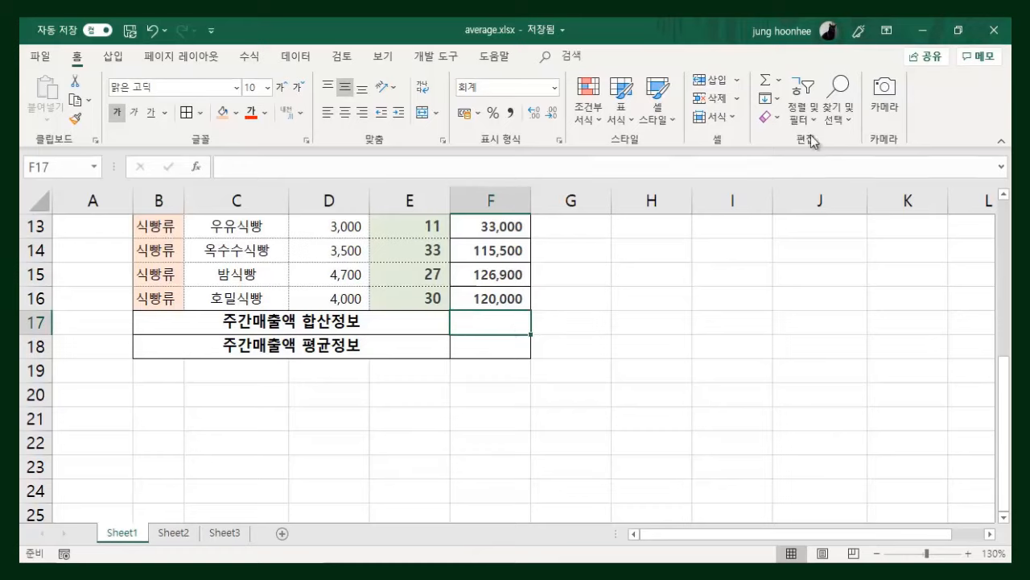
pyautogui.click(765, 83)
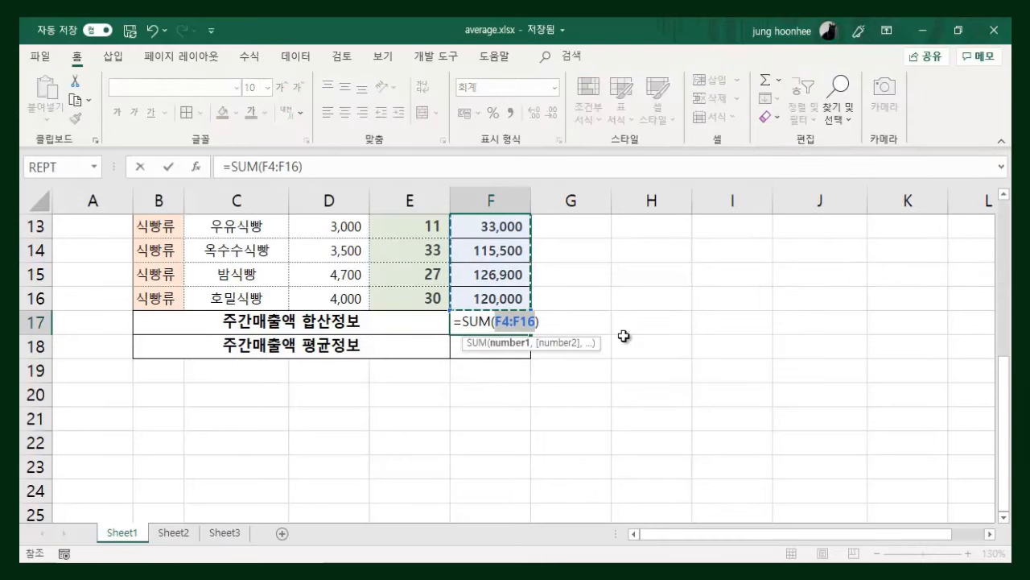
pyautogui.press('Return')
pyautogui.scroll(3, 543, 407)
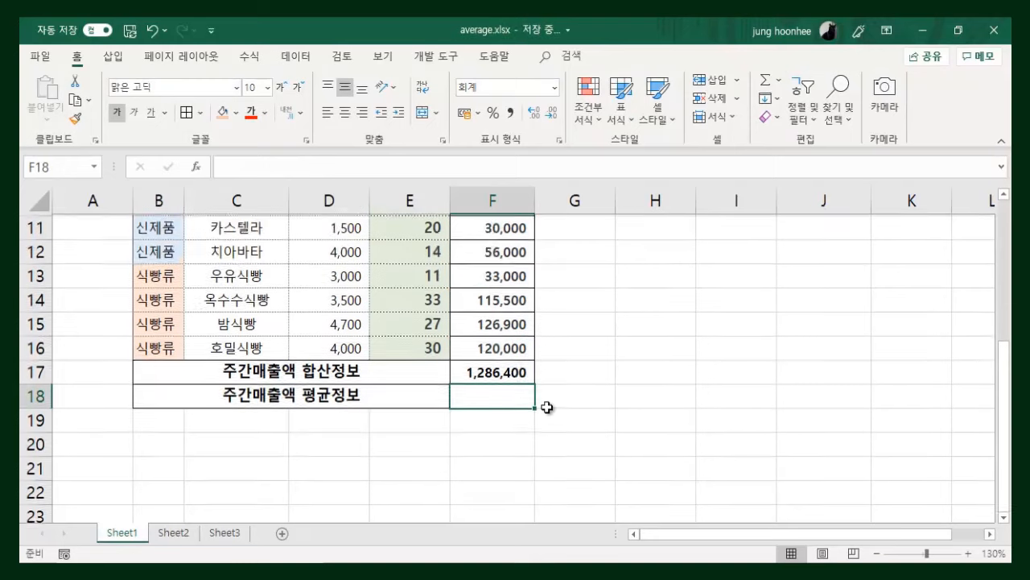
pyautogui.scroll(-2, 511, 385)
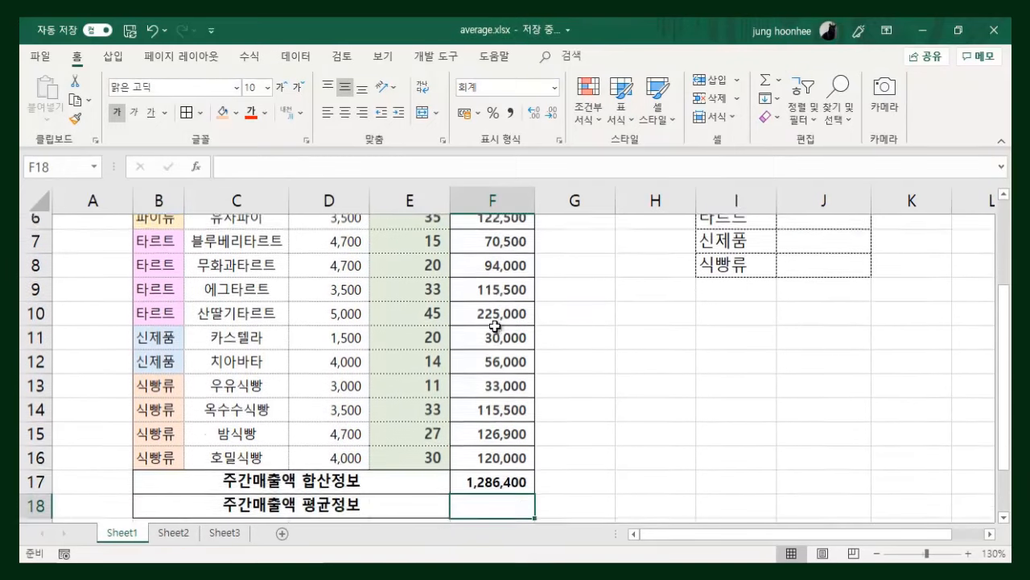
pyautogui.click(475, 396)
pyautogui.click(488, 426)
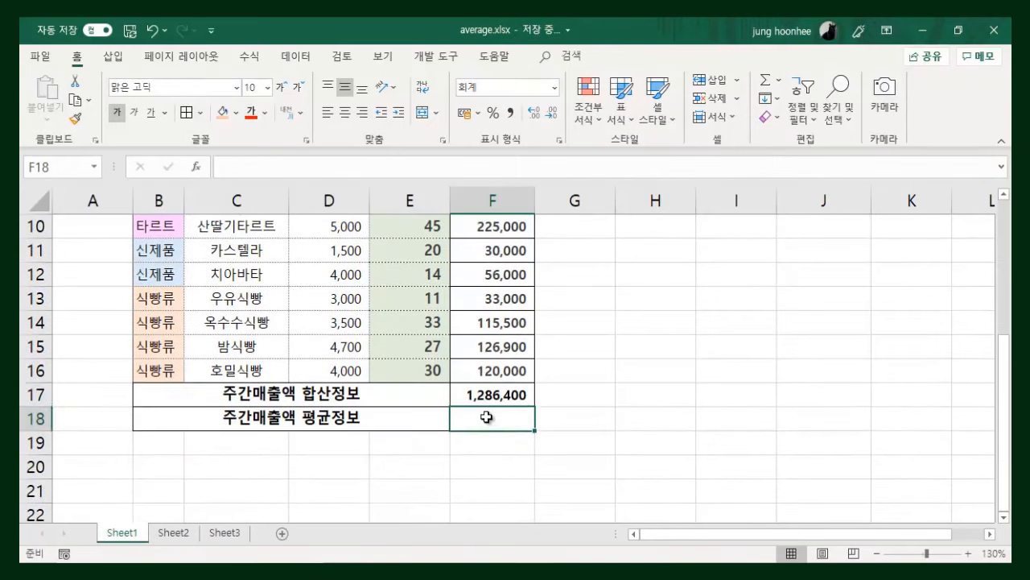
pyautogui.click(489, 400)
pyautogui.click(489, 418)
pyautogui.scroll(3, 536, 333)
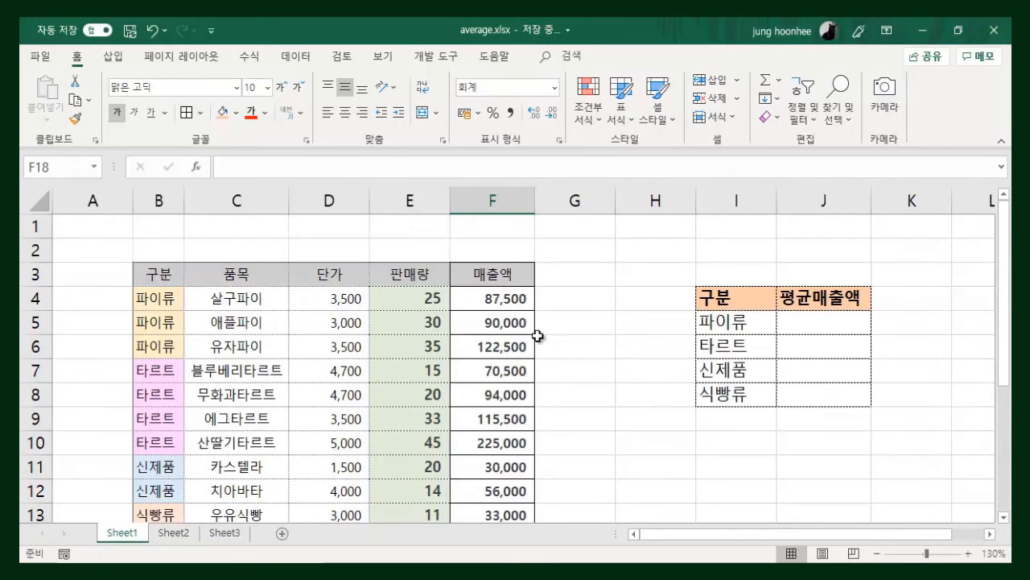
pyautogui.click(471, 293)
pyautogui.scroll(-3, 499, 342)
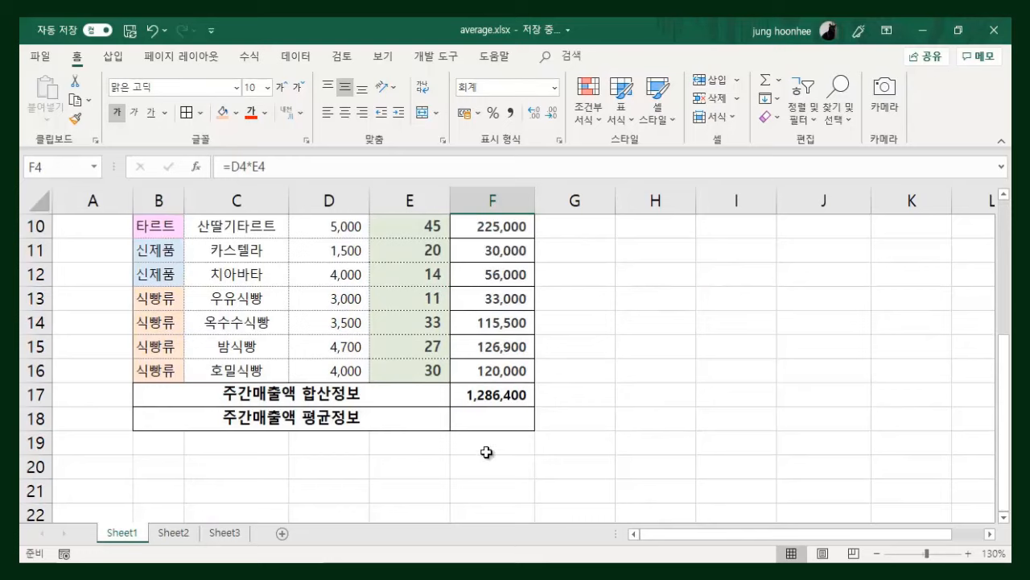
# Enter =AVERAGE(F4:F16) in F18 from the AutoSum list, giving 98,954.
pyautogui.click(487, 416)
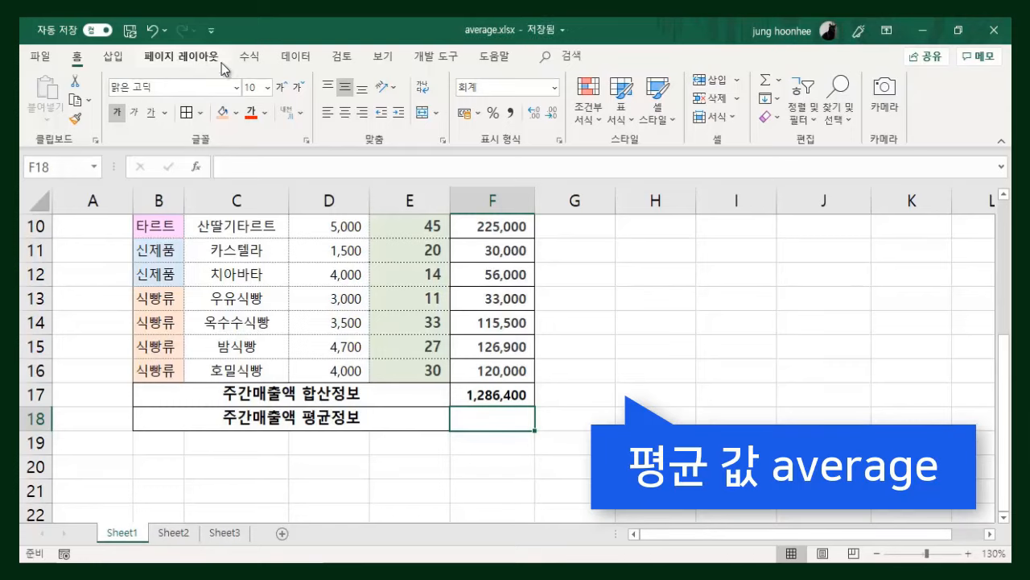
pyautogui.click(780, 81)
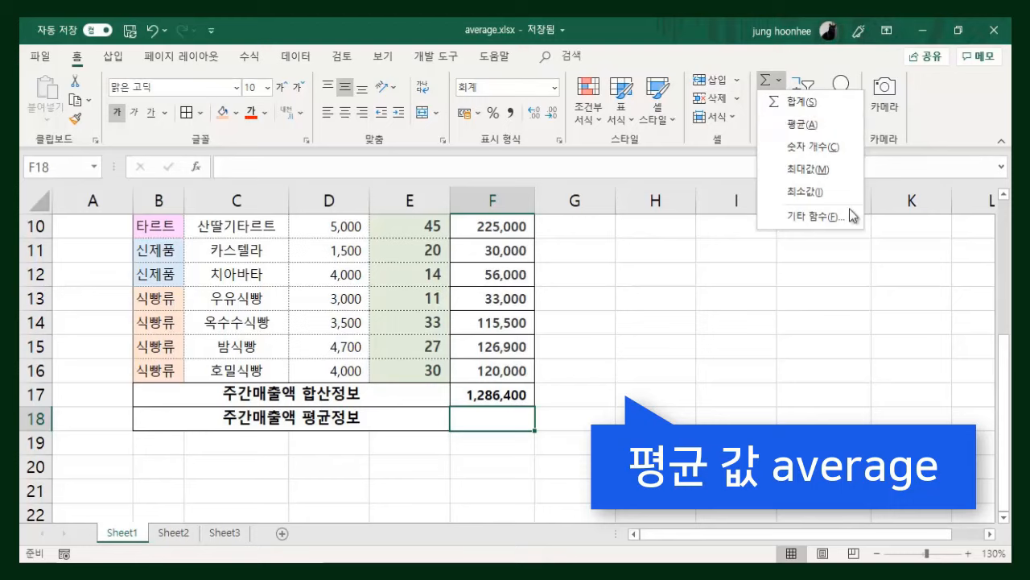
pyautogui.click(810, 127)
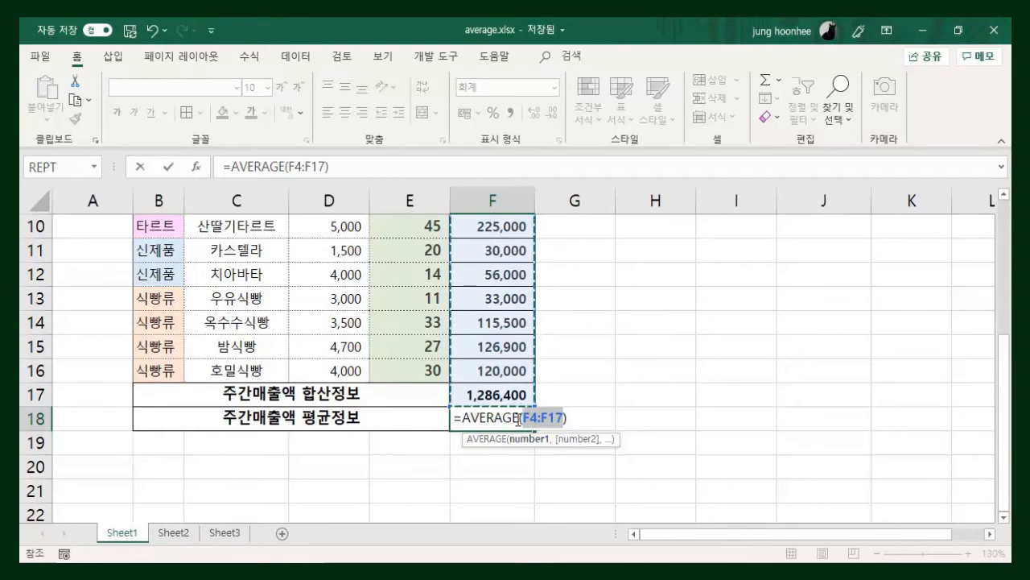
pyautogui.scroll(2, 572, 408)
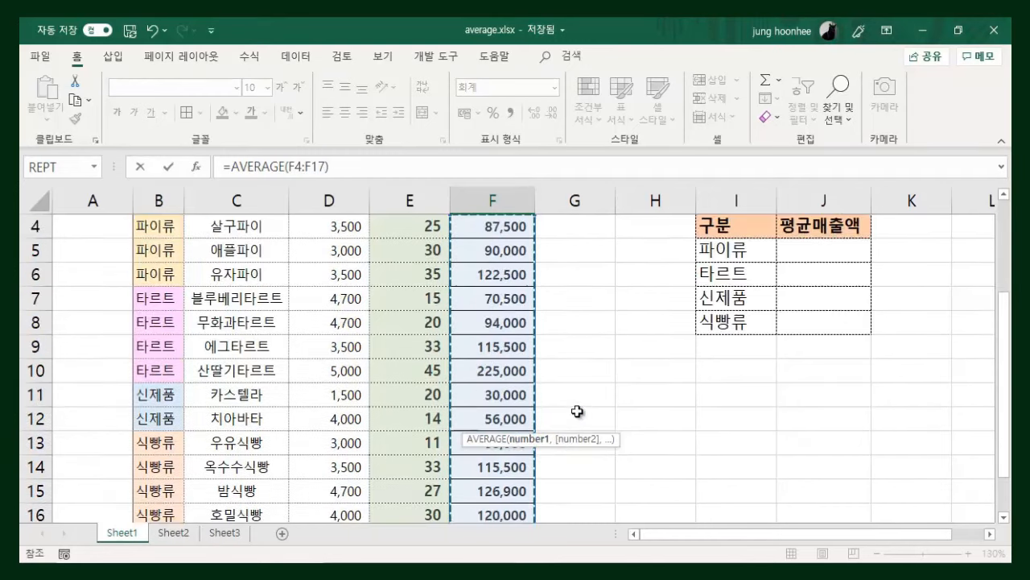
pyautogui.scroll(1, 573, 409)
pyautogui.click(500, 299)
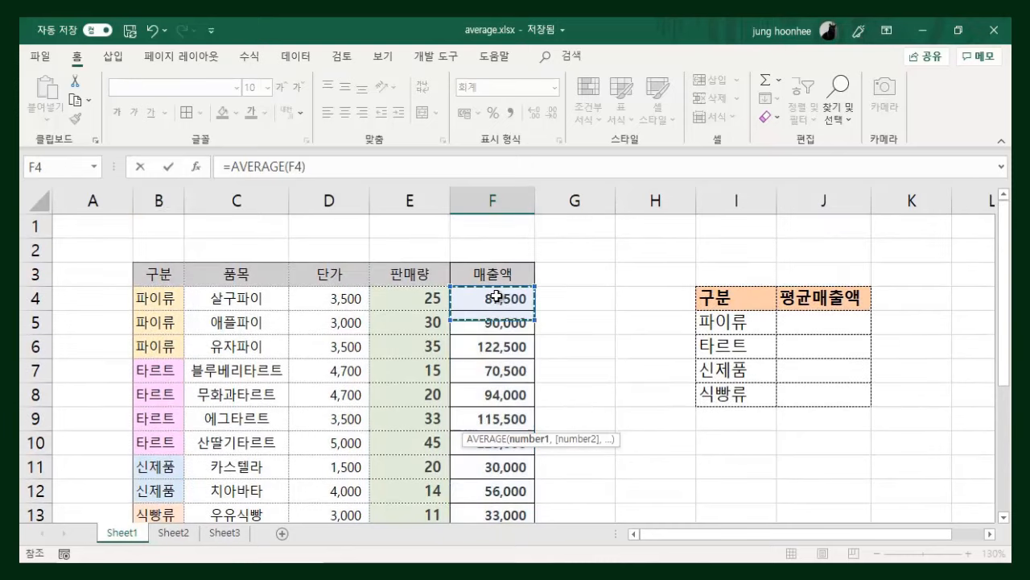
pyautogui.moveTo(493, 316); pyautogui.dragTo(466, 438)
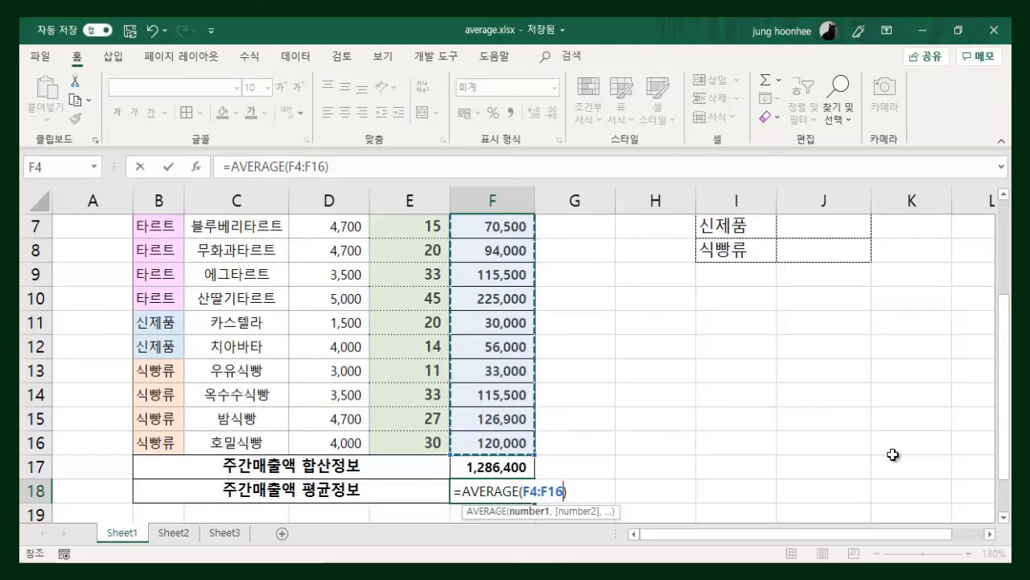
pyautogui.press('Return')
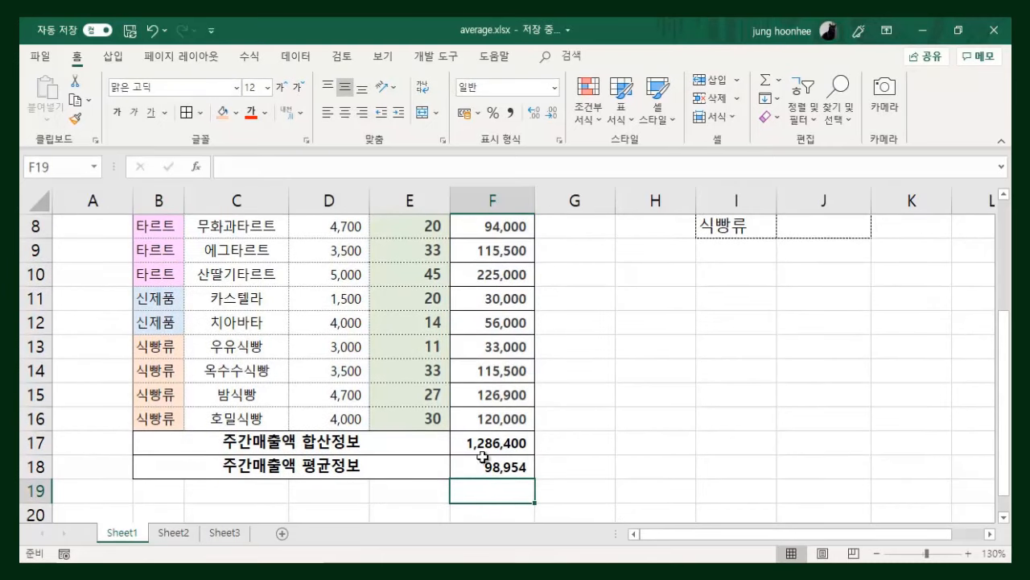
pyautogui.click(552, 433)
pyautogui.click(264, 471)
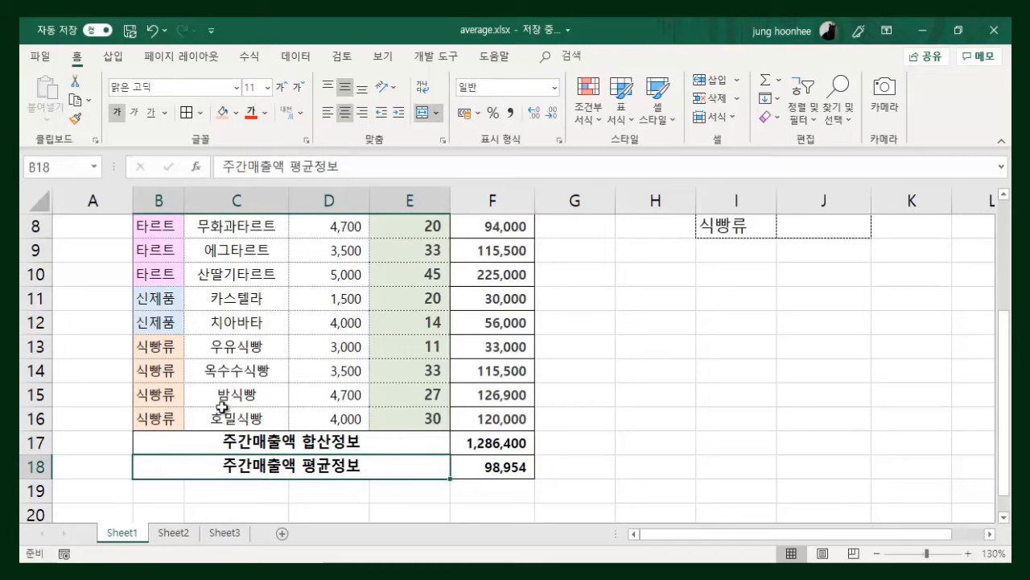
pyautogui.click(496, 467)
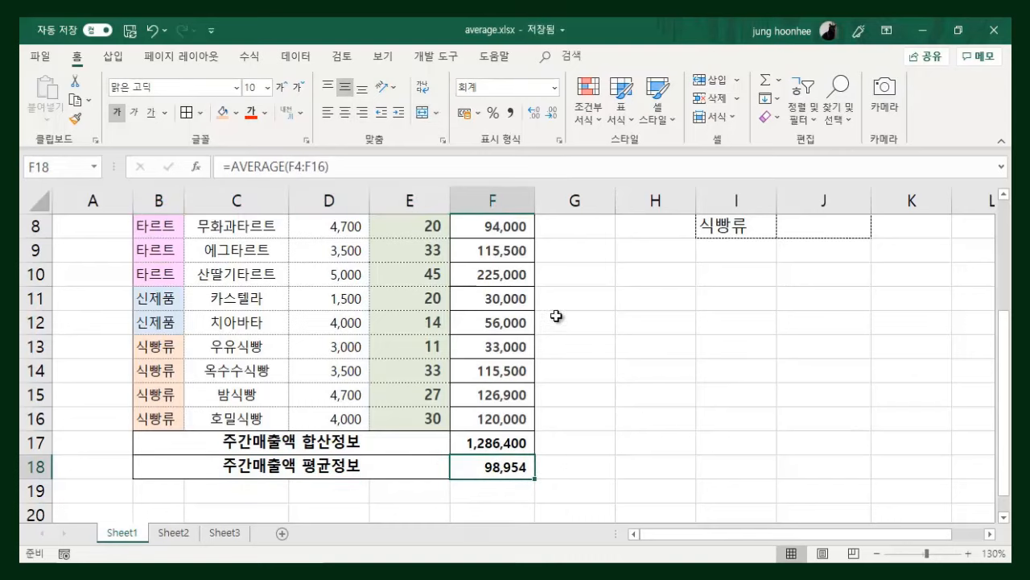
pyautogui.click(660, 416)
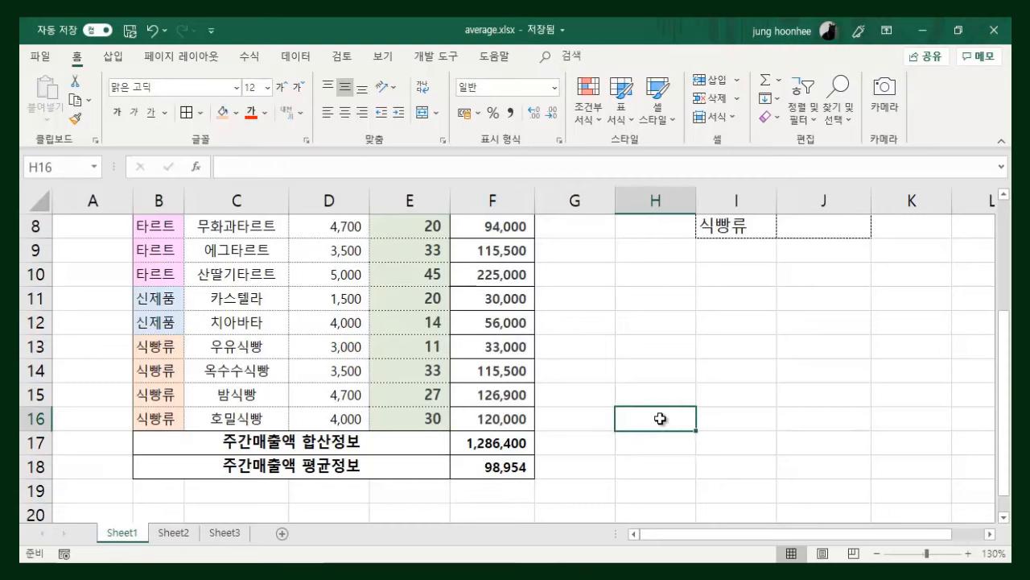
pyautogui.click(492, 468)
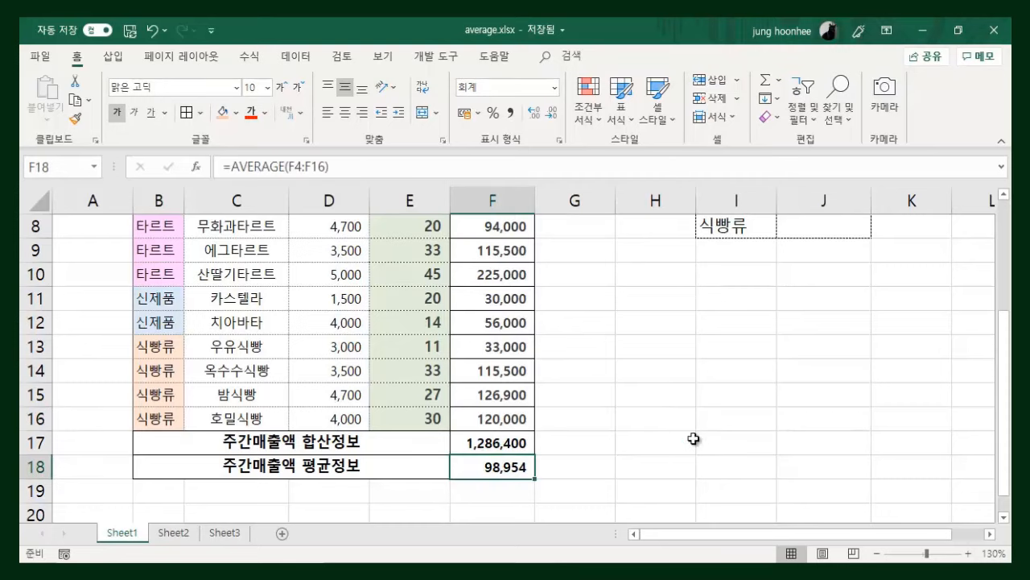
pyautogui.write('=')
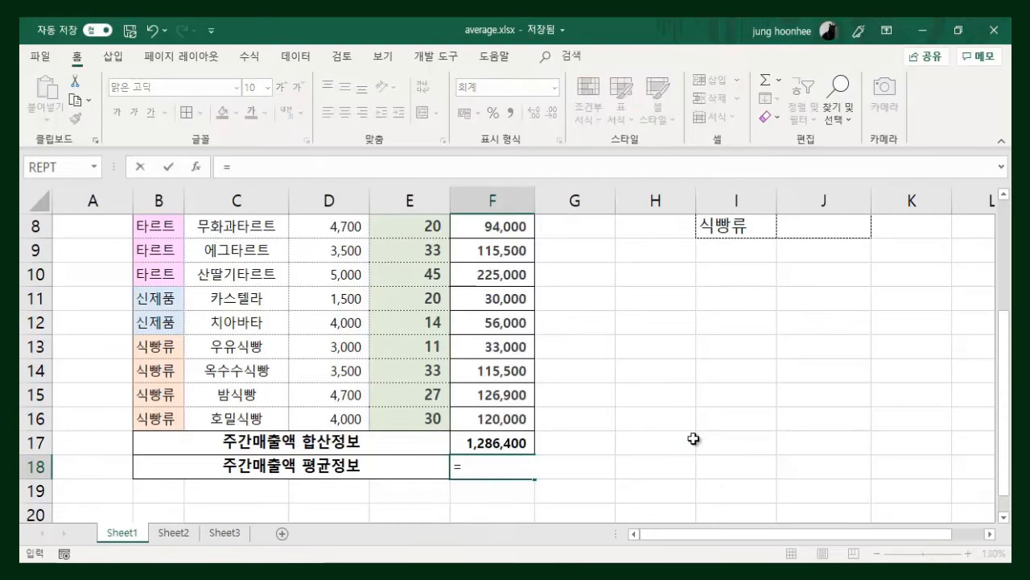
pyautogui.write('ㅁ')
pyautogui.write('AVERAGE')
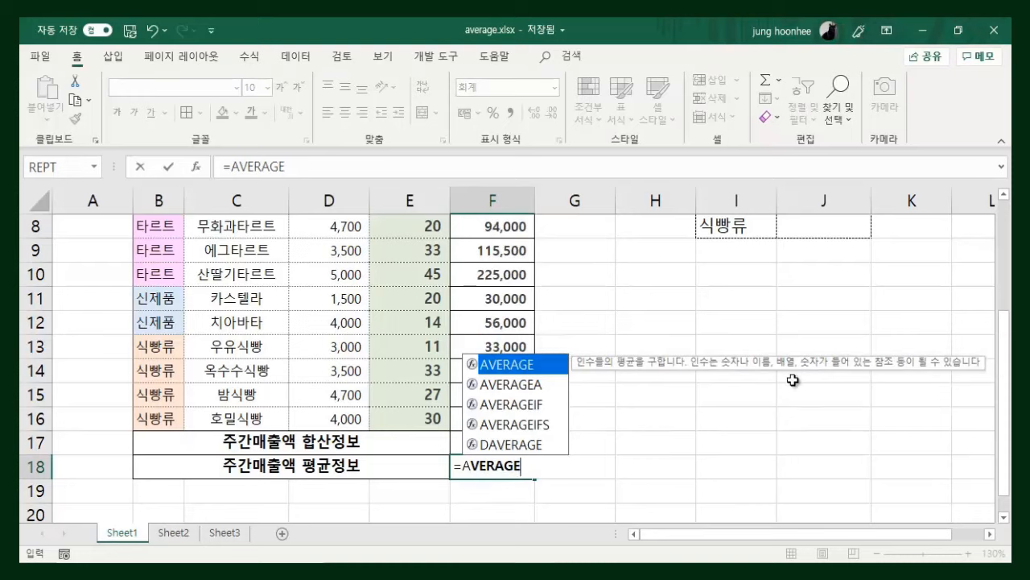
pyautogui.write('(')
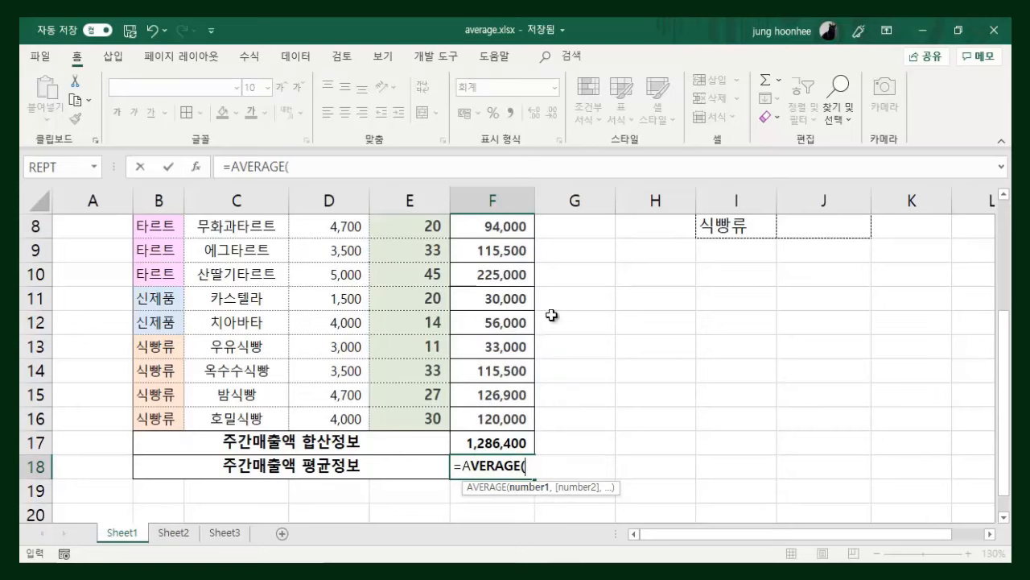
pyautogui.scroll(3, 603, 360)
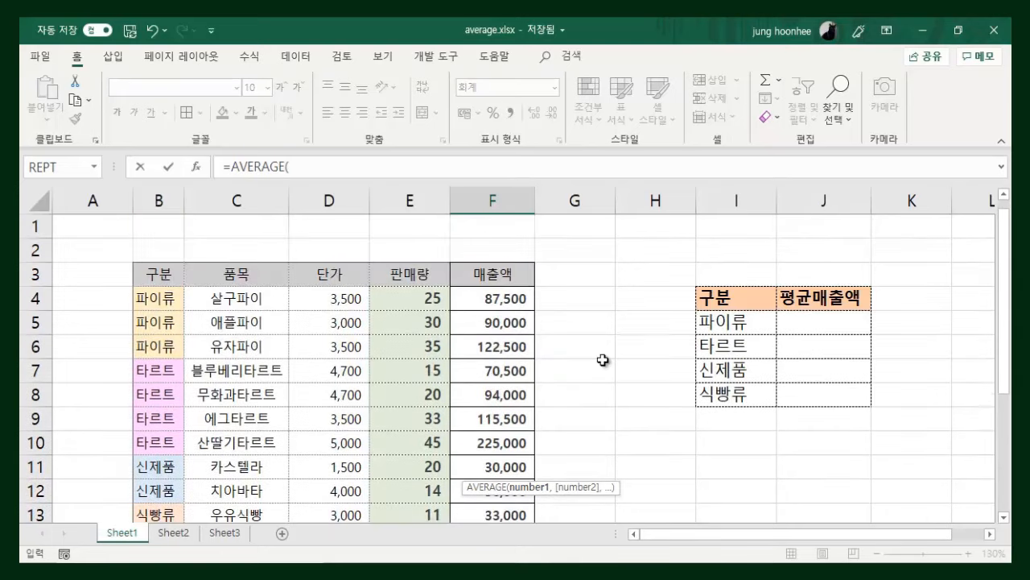
pyautogui.moveTo(497, 297); pyautogui.dragTo(493, 442)
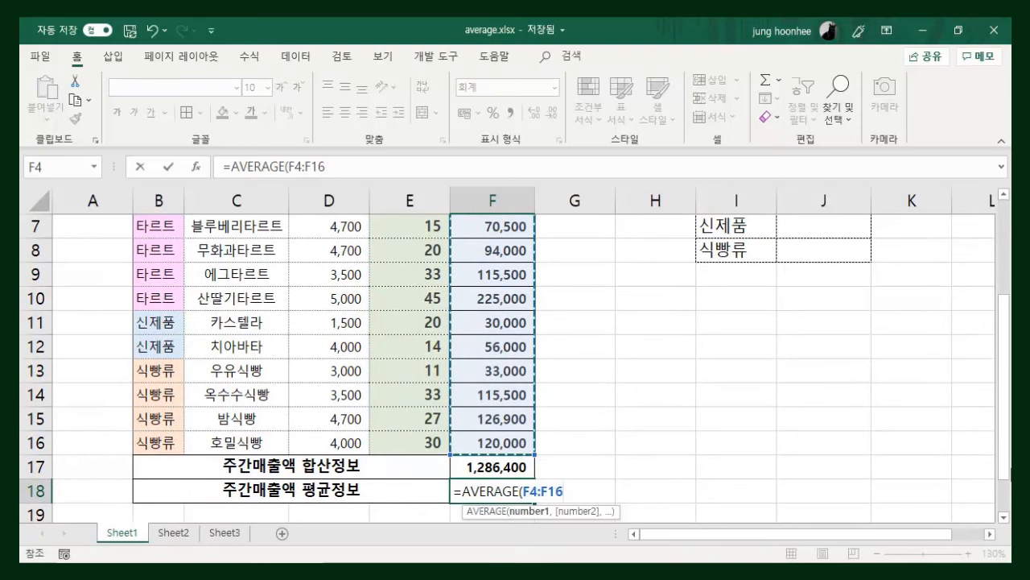
pyautogui.write(')')
pyautogui.press('Return')
pyautogui.hotkey('ctrl', 's')
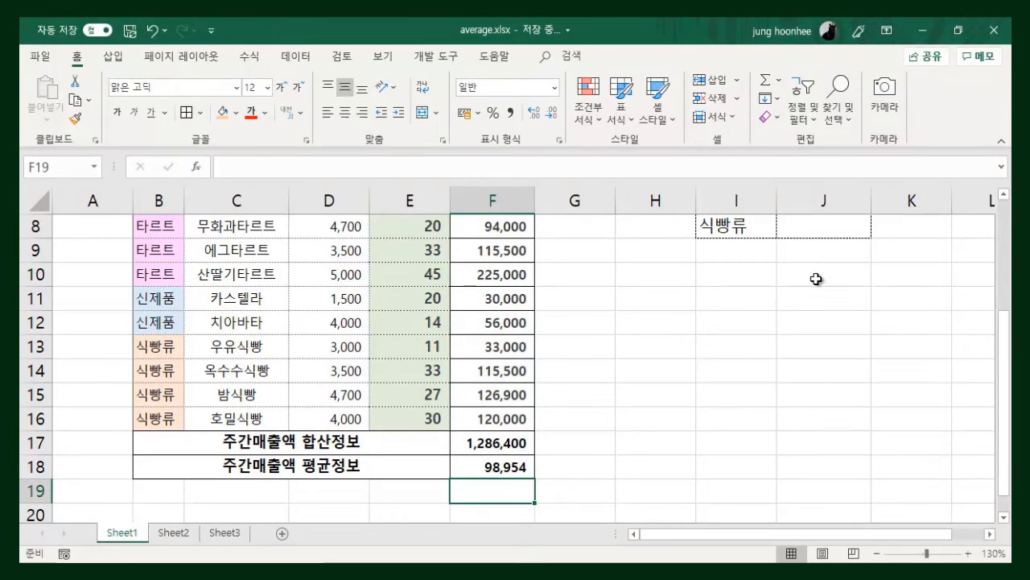
pyautogui.scroll(1, 793, 293)
pyautogui.scroll(1, 794, 292)
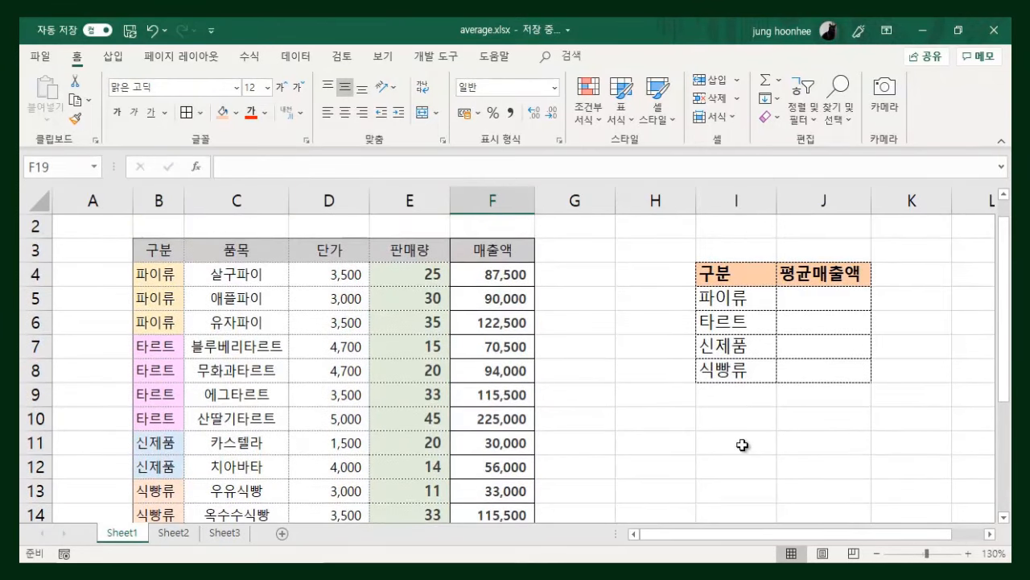
pyautogui.click(784, 443)
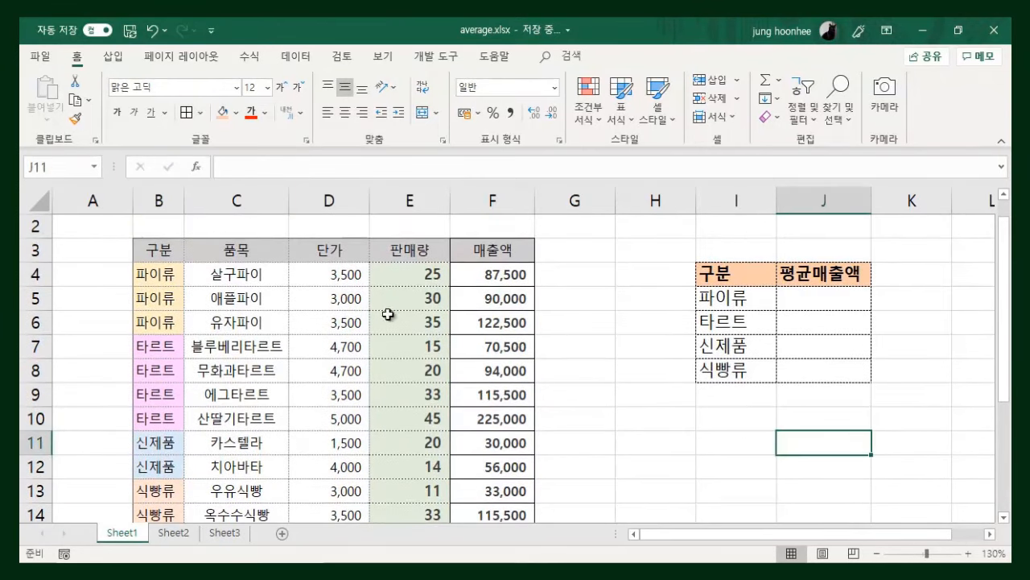
pyautogui.click(765, 432)
pyautogui.click(877, 409)
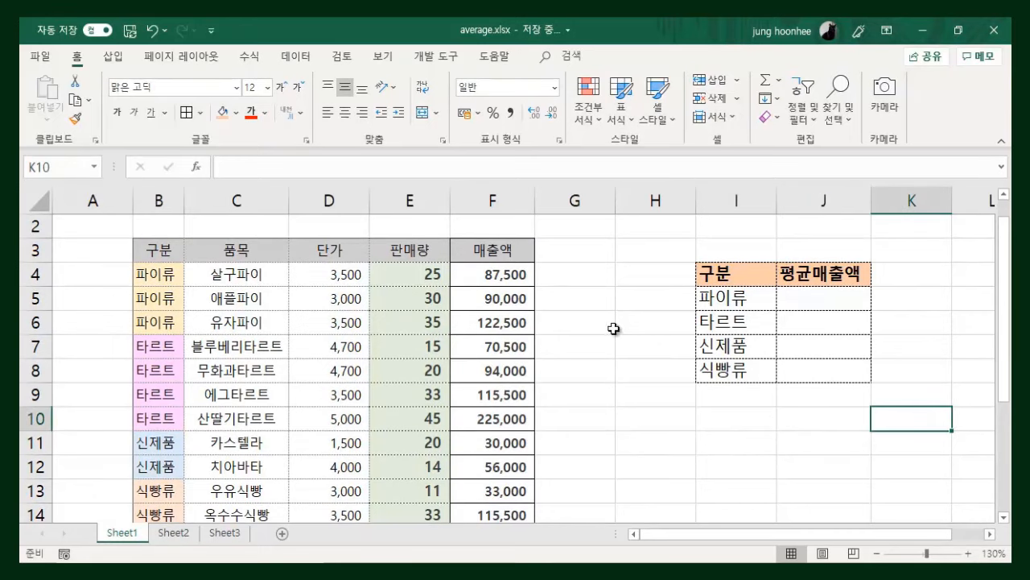
pyautogui.click(729, 297)
pyautogui.moveTo(158, 275); pyautogui.dragTo(155, 323)
pyautogui.click(827, 300)
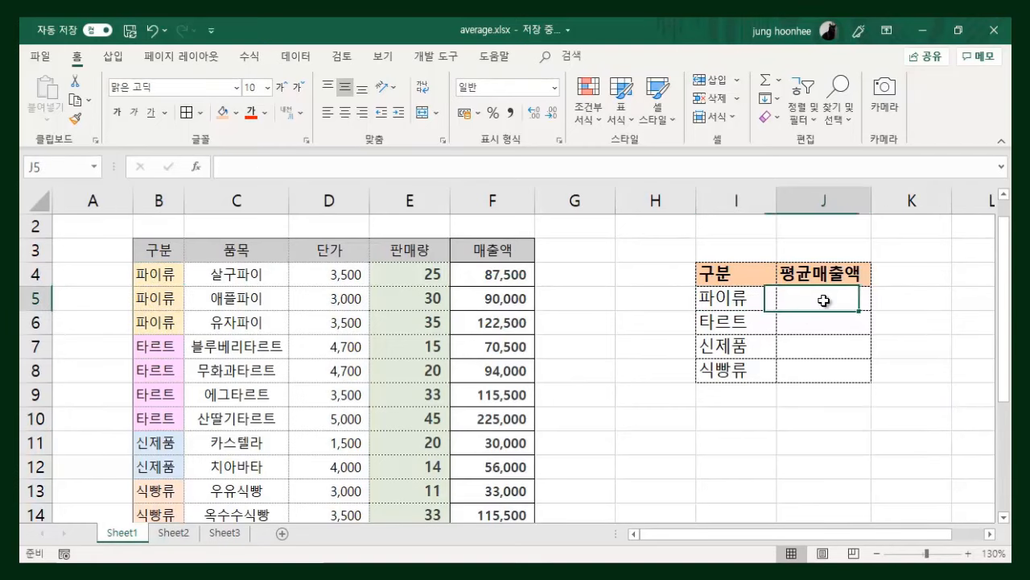
pyautogui.click(738, 322)
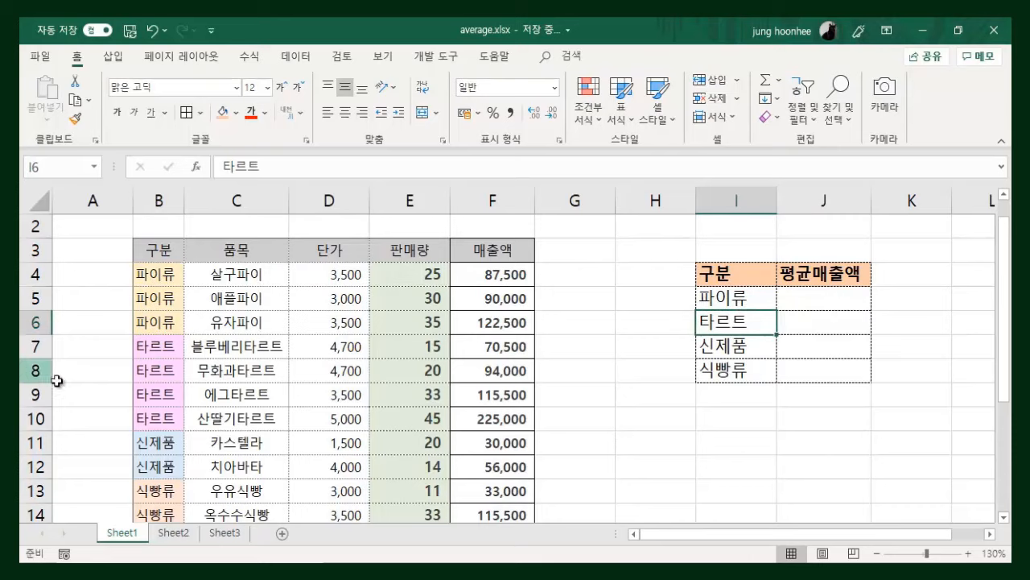
pyautogui.moveTo(158, 346); pyautogui.dragTo(165, 421)
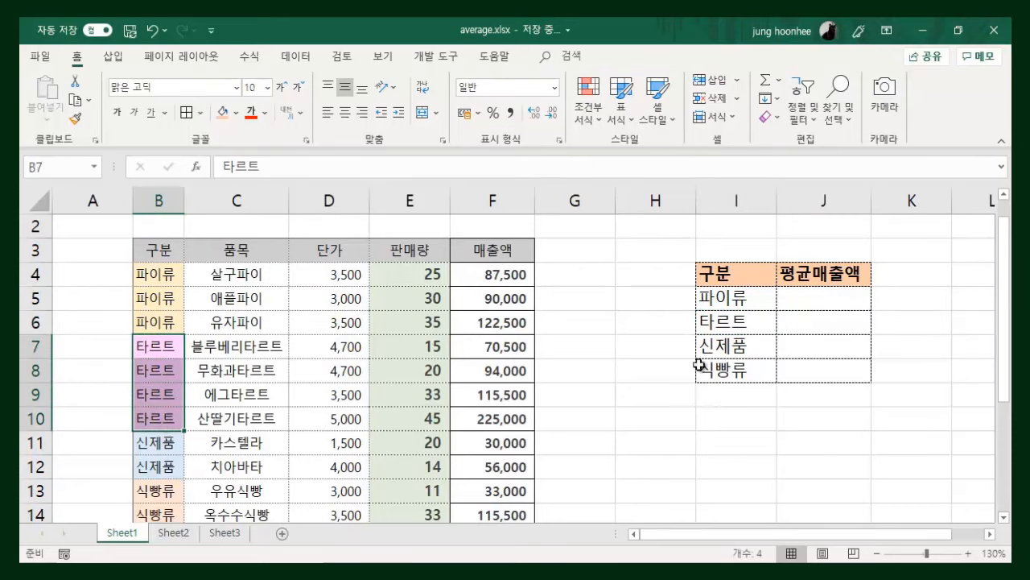
pyautogui.click(836, 321)
pyautogui.click(728, 297)
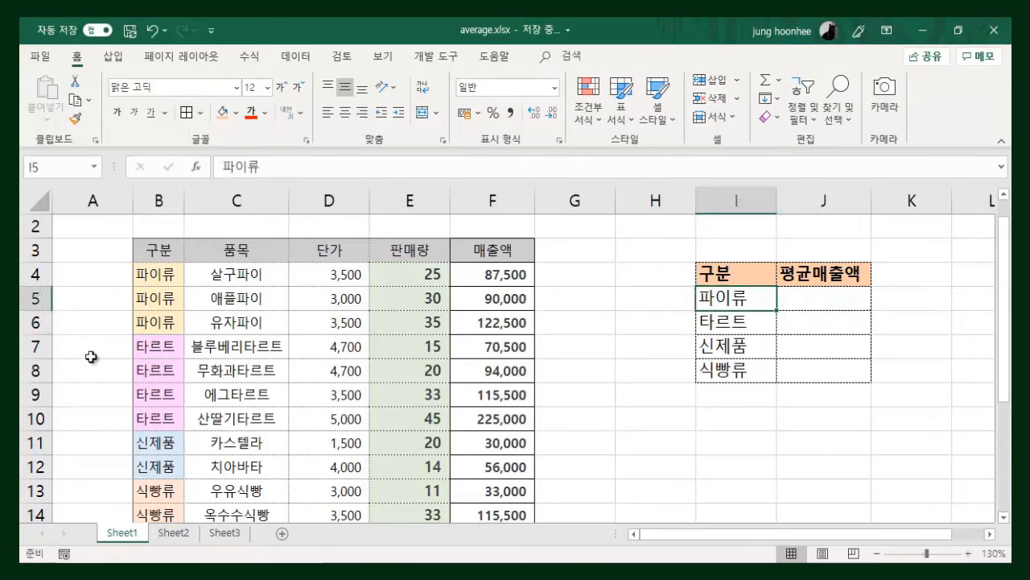
pyautogui.click(811, 303)
pyautogui.click(716, 322)
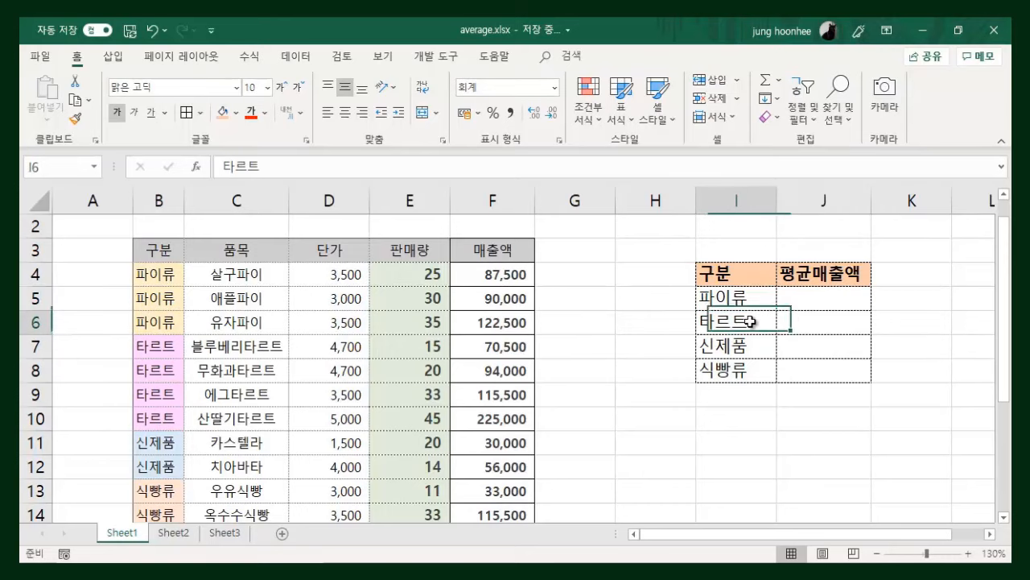
pyautogui.click(809, 322)
pyautogui.scroll(-3, 523, 344)
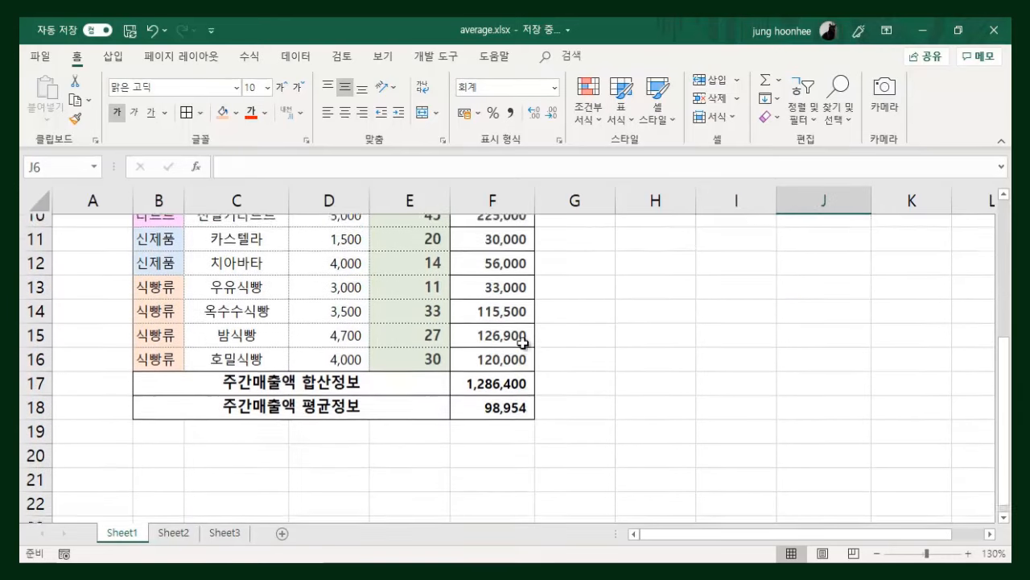
pyautogui.click(491, 395)
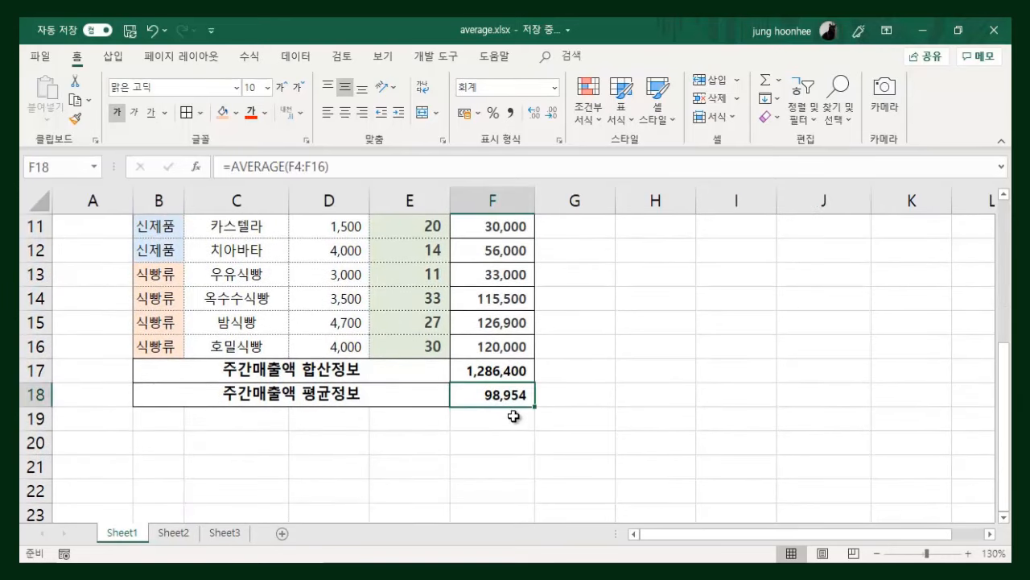
pyautogui.scroll(3, 735, 396)
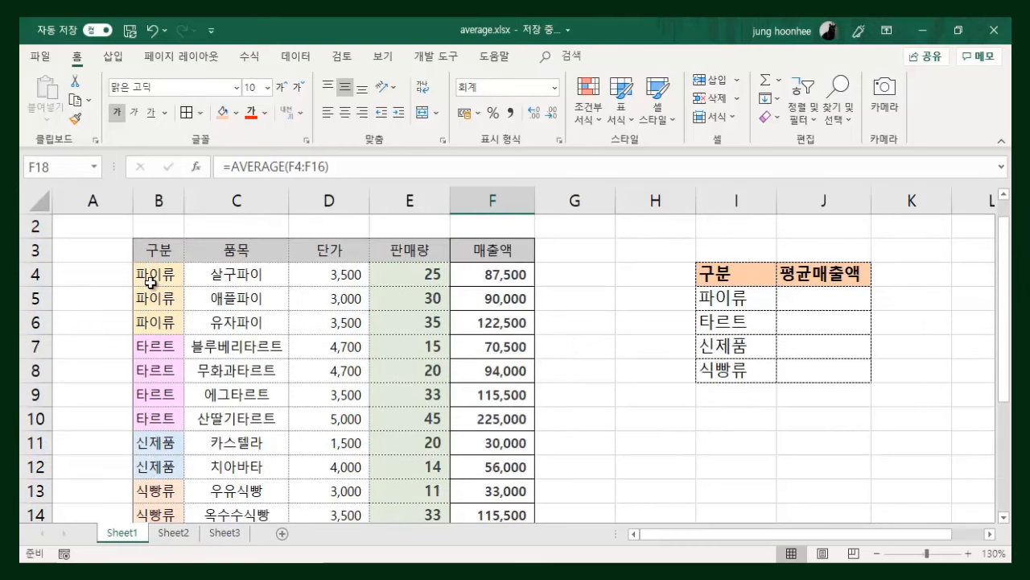
pyautogui.click(819, 299)
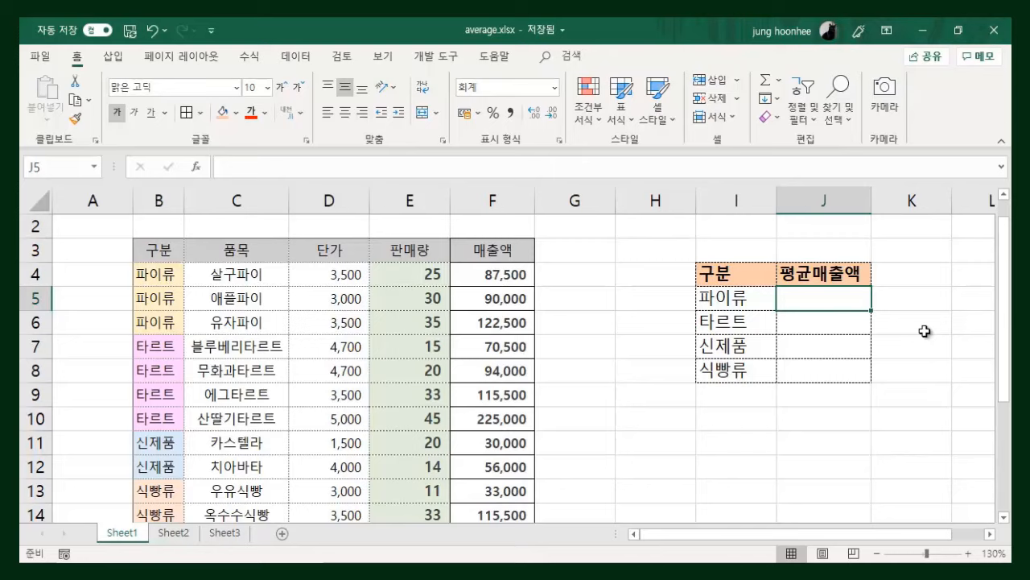
# Insert AVERAGEIF into J5 from More Functions > Statistical.
pyautogui.click(251, 57)
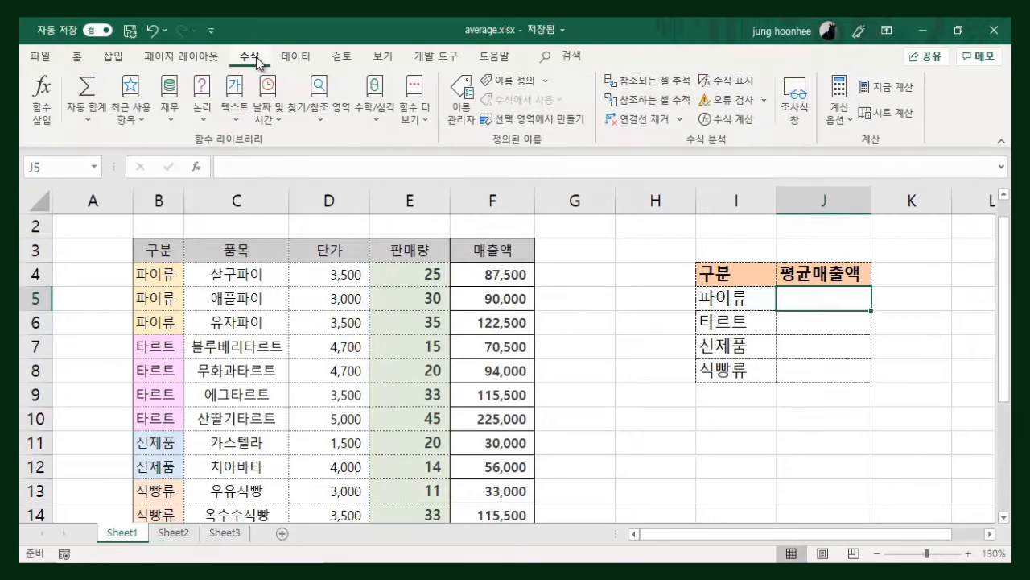
pyautogui.click(427, 121)
pyautogui.moveTo(460, 150)
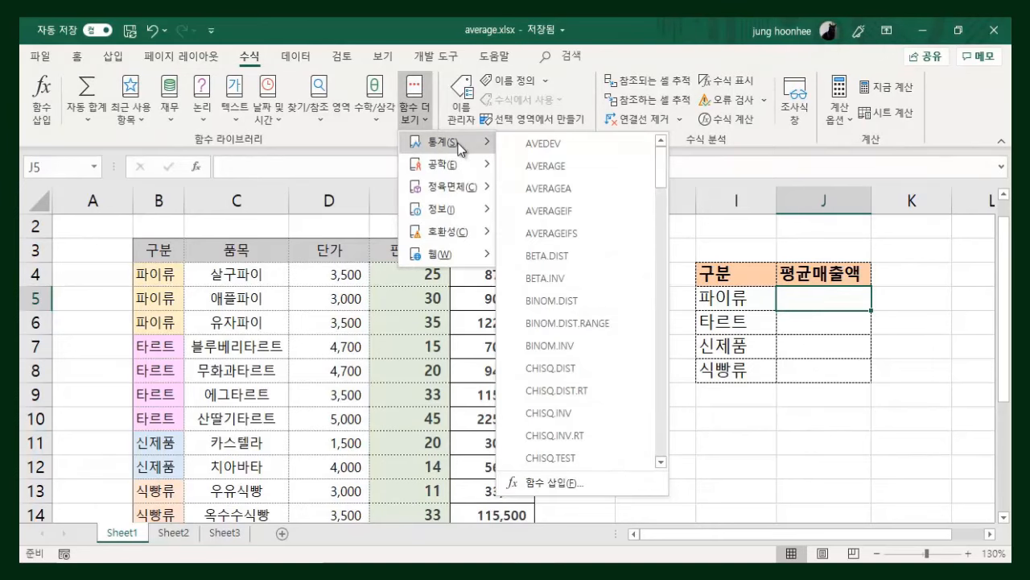
pyautogui.click(564, 211)
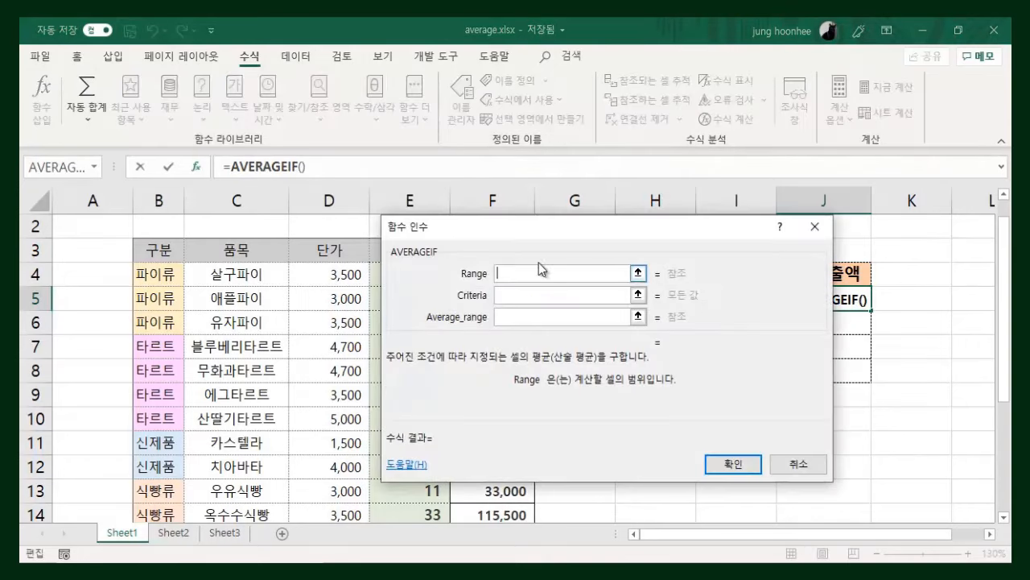
pyautogui.moveTo(552, 235); pyautogui.dragTo(702, 354)
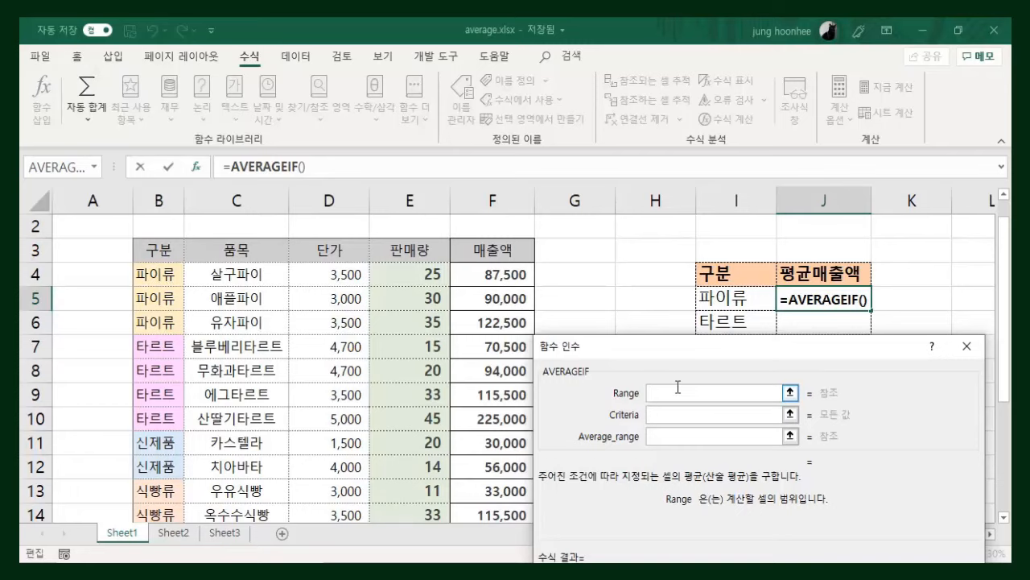
# Set Range B4:B16, Criteria I5 and Average_range F4:F16, then confirm to get 100,000.
pyautogui.moveTo(178, 273); pyautogui.dragTo(149, 416)
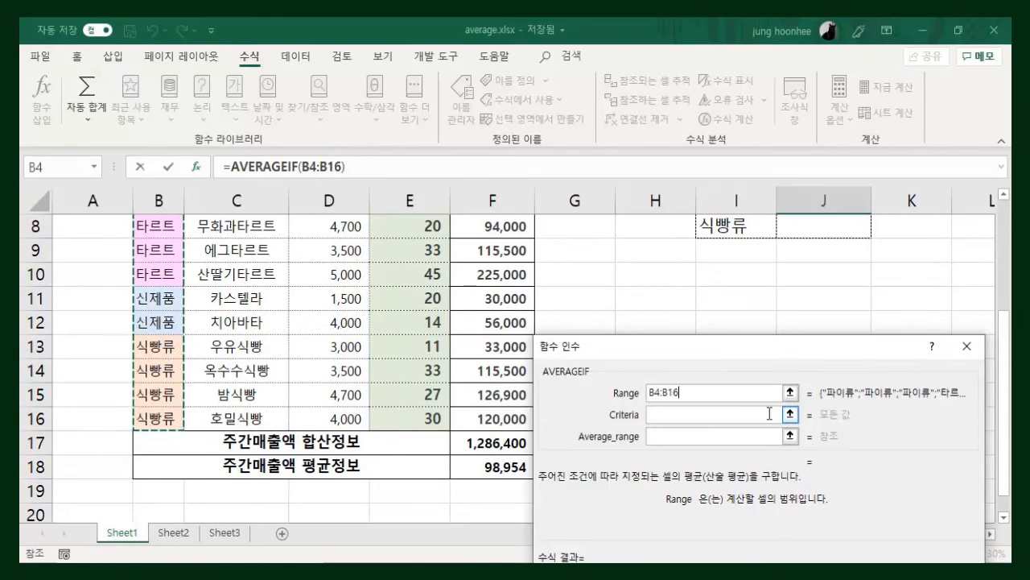
pyautogui.click(658, 416)
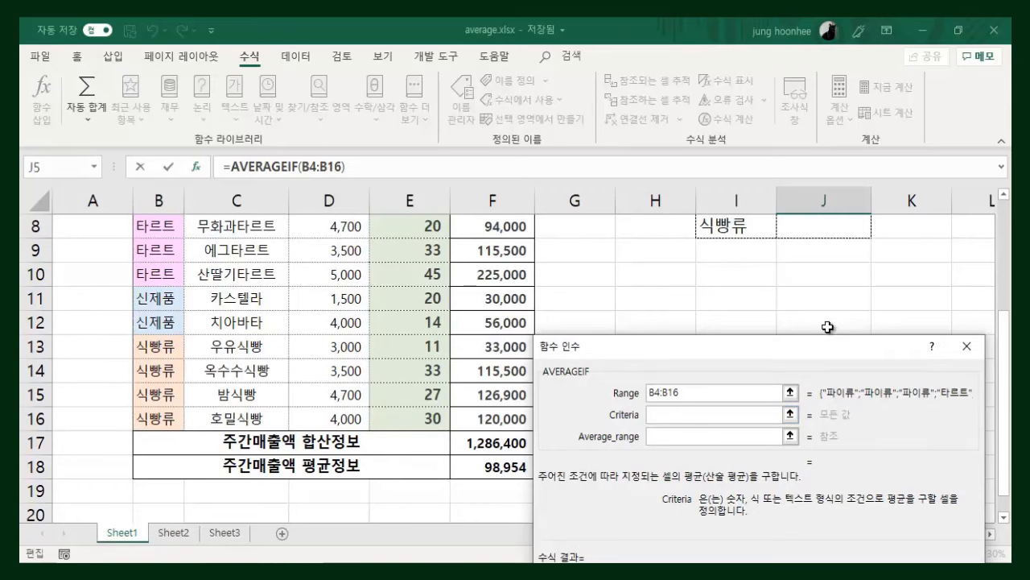
pyautogui.scroll(2, 827, 327)
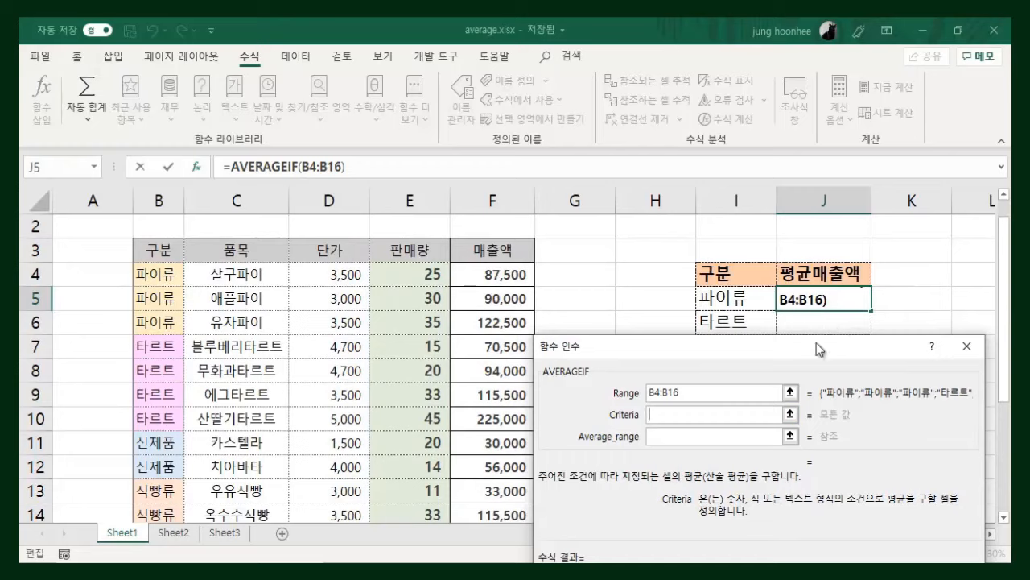
pyautogui.click(724, 297)
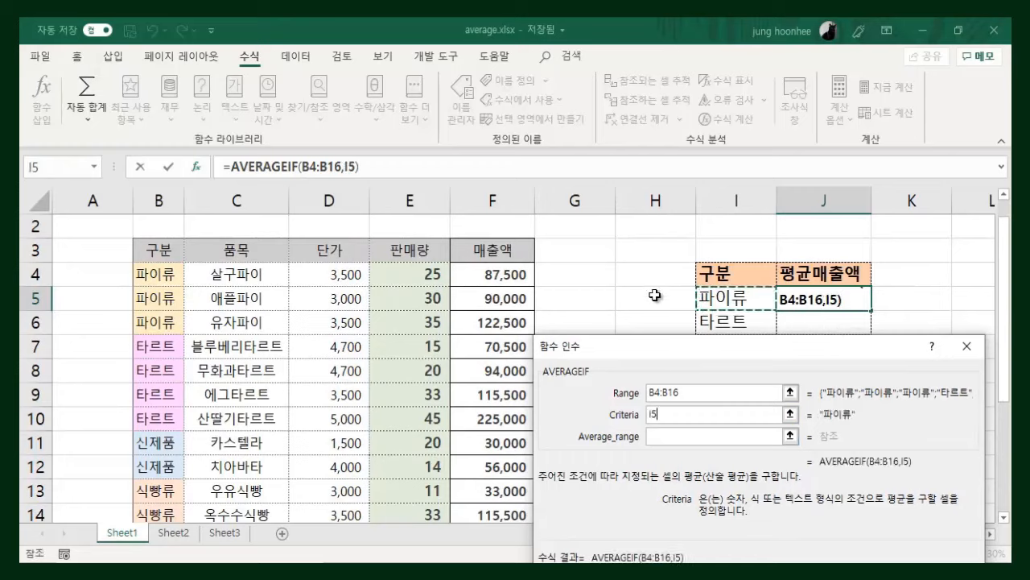
pyautogui.click(663, 434)
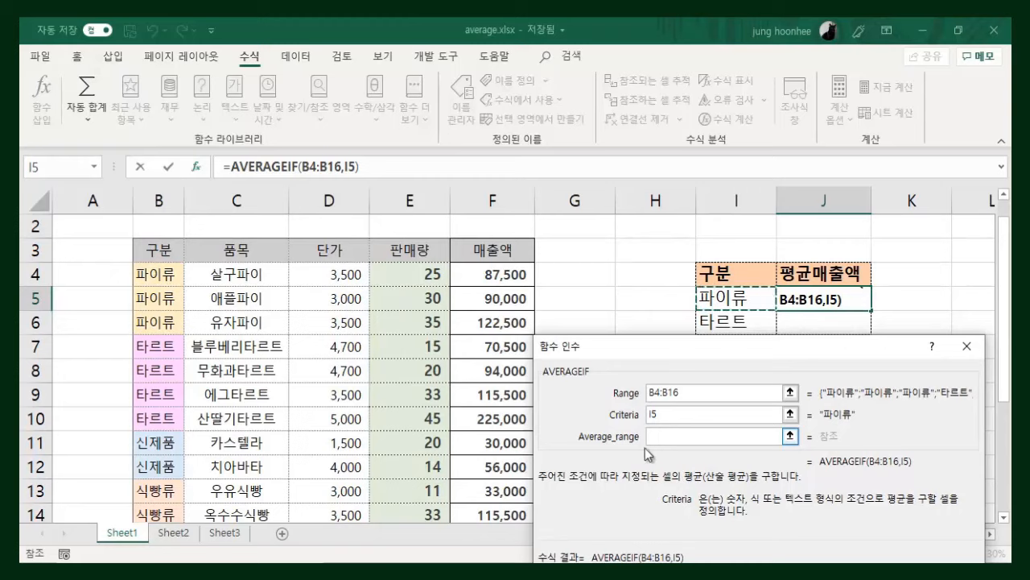
pyautogui.click(659, 435)
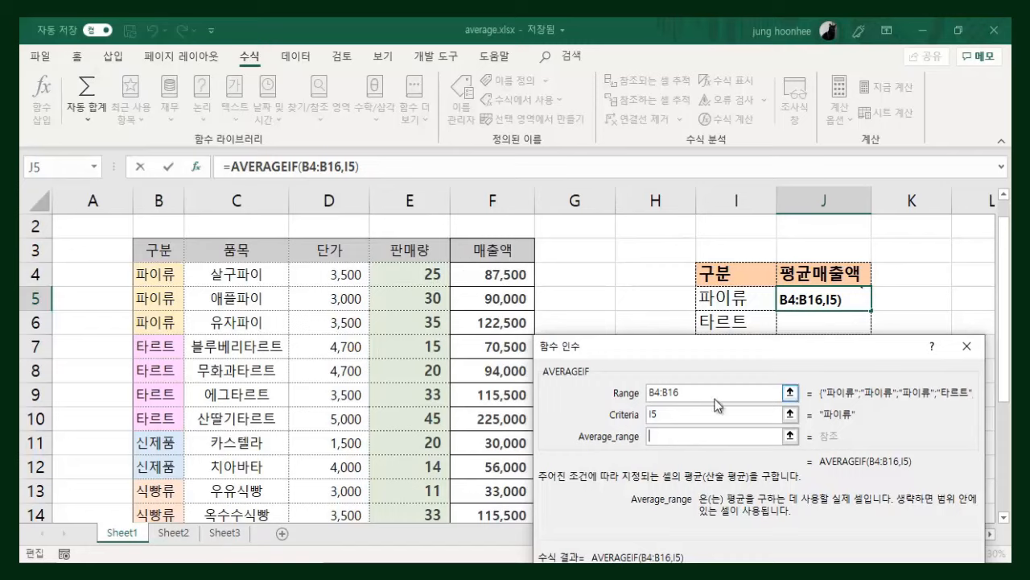
pyautogui.moveTo(493, 274); pyautogui.dragTo(489, 418)
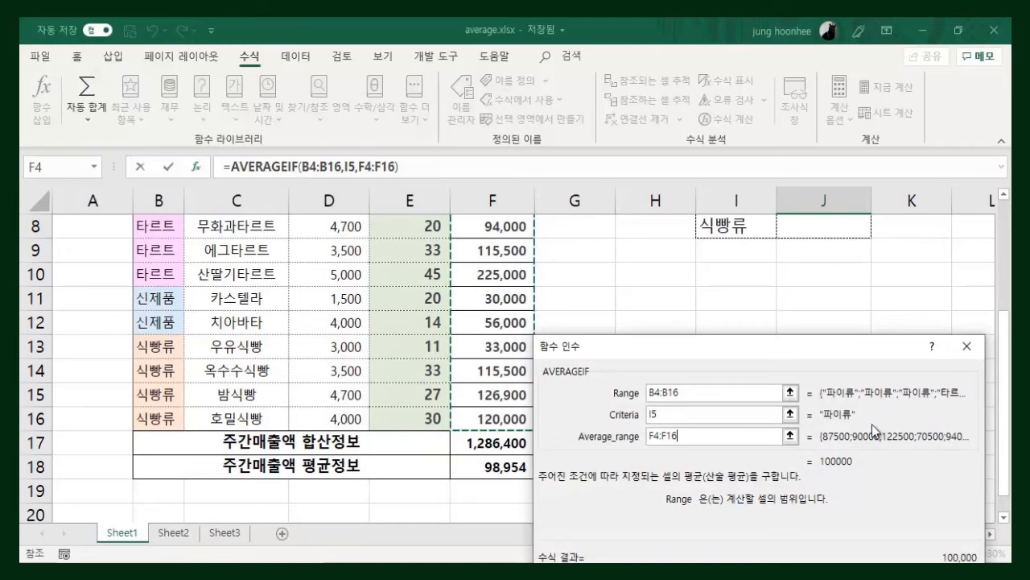
pyautogui.press('Return')
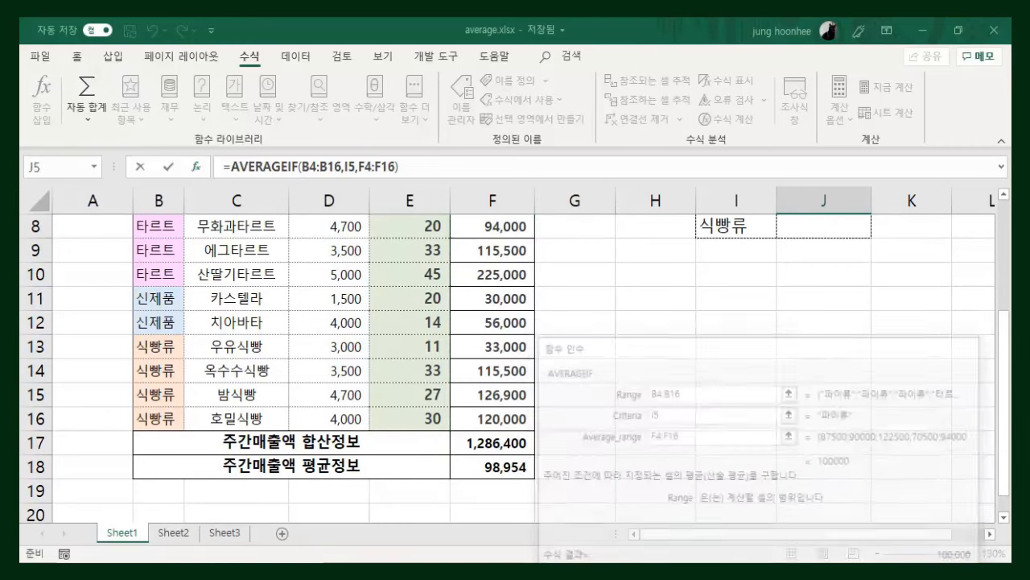
pyautogui.click(851, 412)
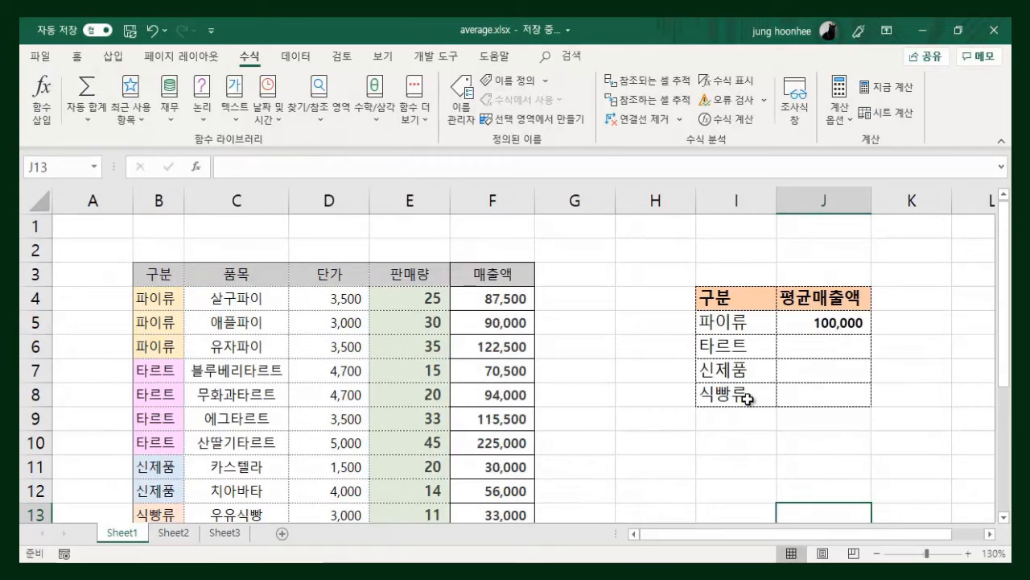
pyautogui.click(731, 323)
# Inspect the AVERAGEIF formula in J5, then delete it.
pyautogui.click(834, 327)
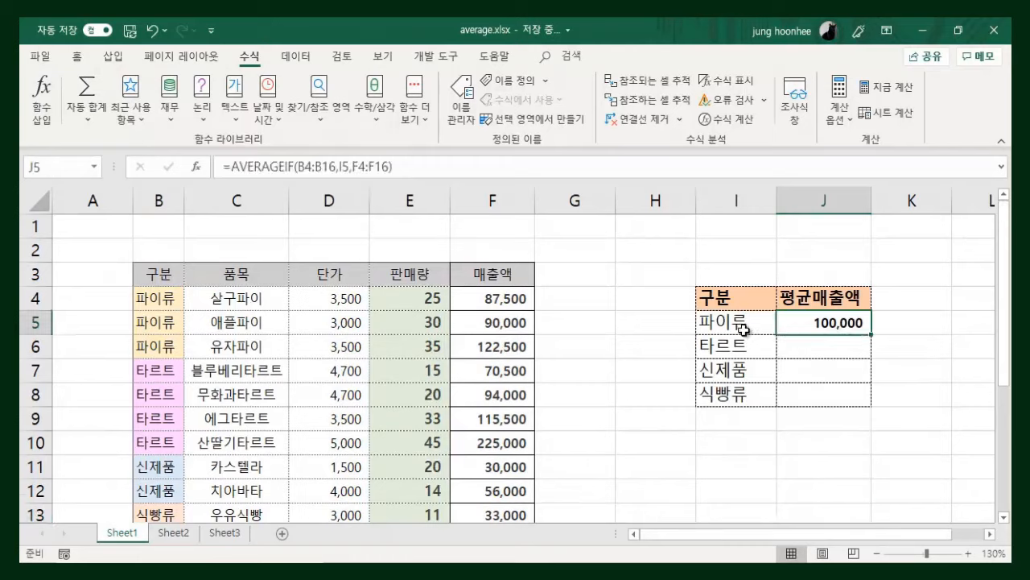
pyautogui.click(738, 324)
pyautogui.click(826, 322)
pyautogui.press('Delete')
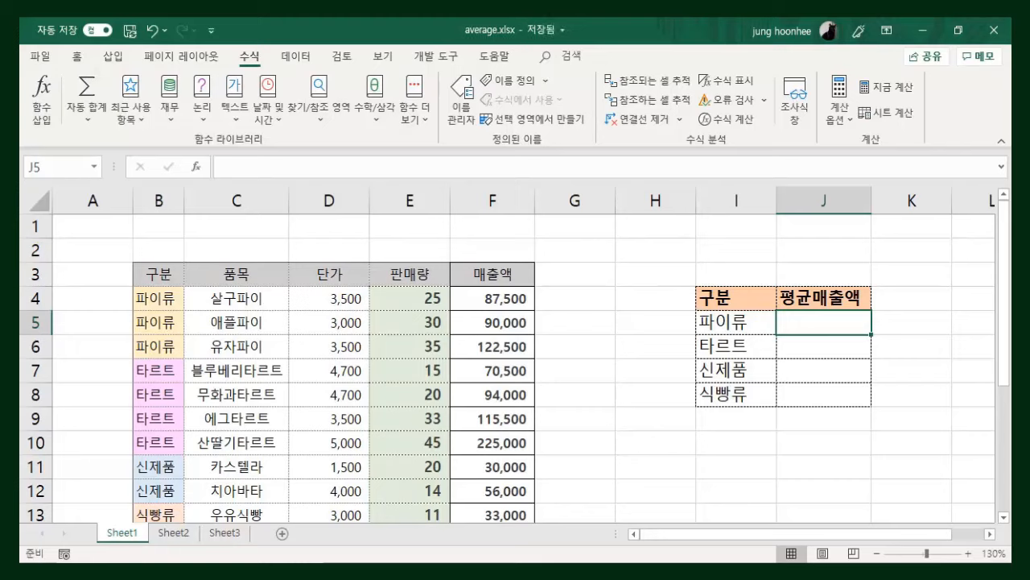
# Start =AVERAGEIF in J5 with the locked 구분 range $B$4:$B$16.
pyautogui.write('=A')
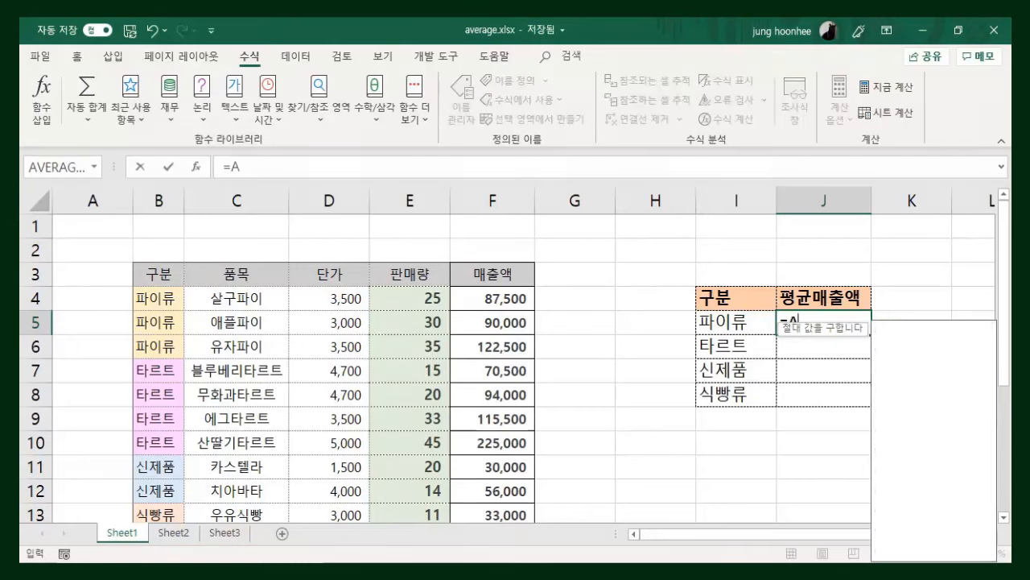
pyautogui.write('VERAGEIF(')
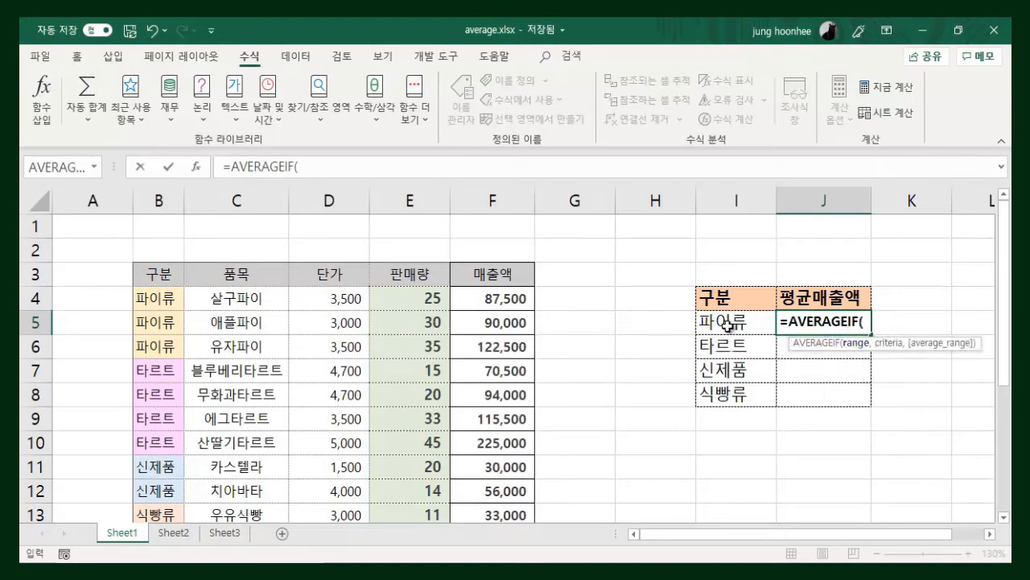
pyautogui.click(153, 298)
pyautogui.moveTo(150, 316); pyautogui.dragTo(158, 442)
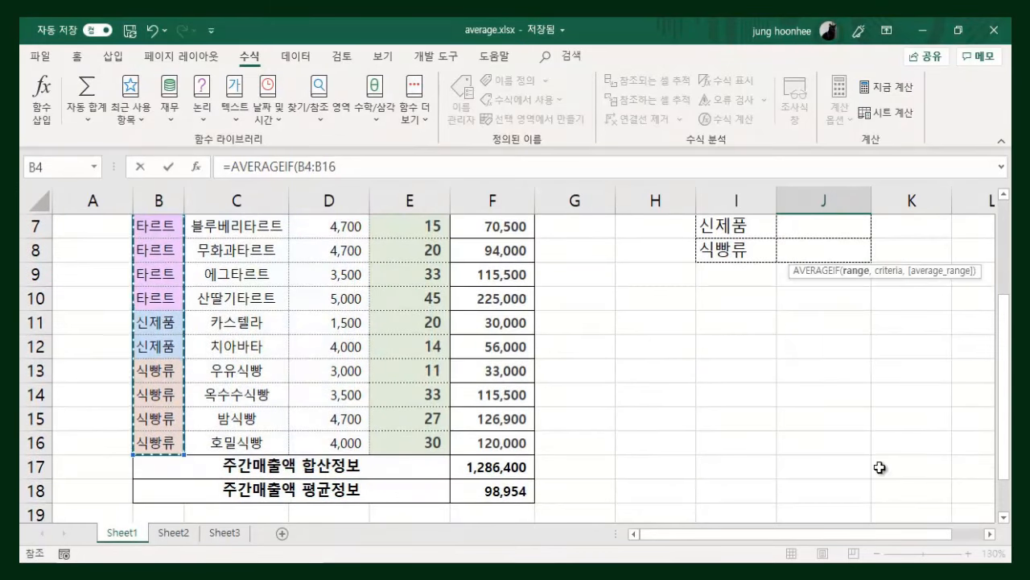
pyautogui.scroll(2, 686, 399)
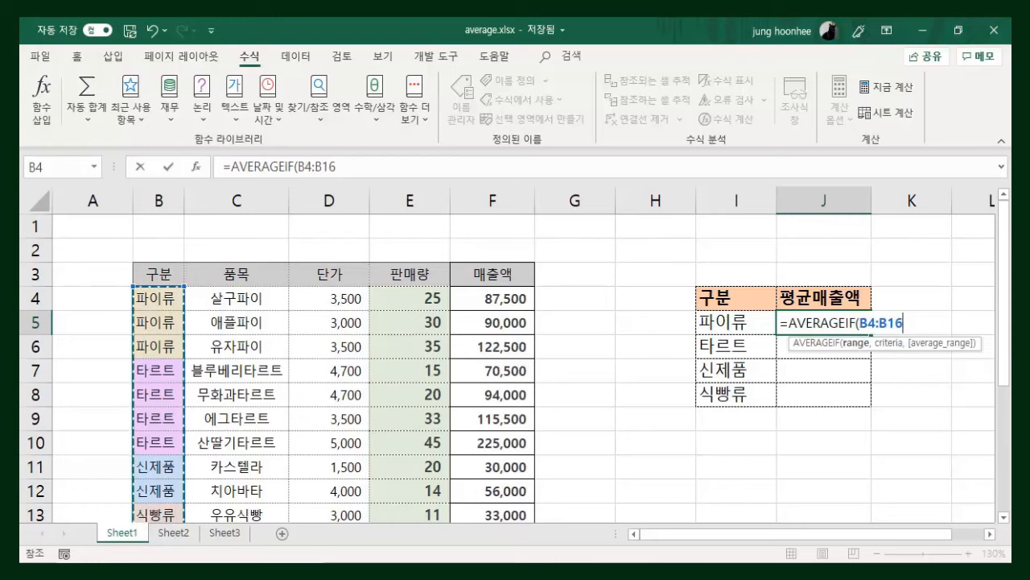
pyautogui.press('F4')
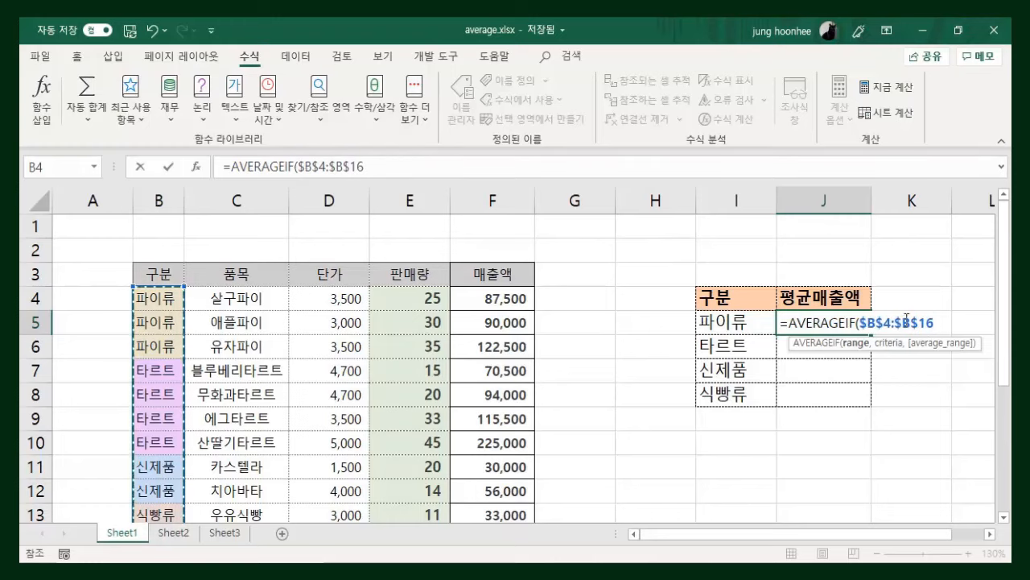
pyautogui.write(',')
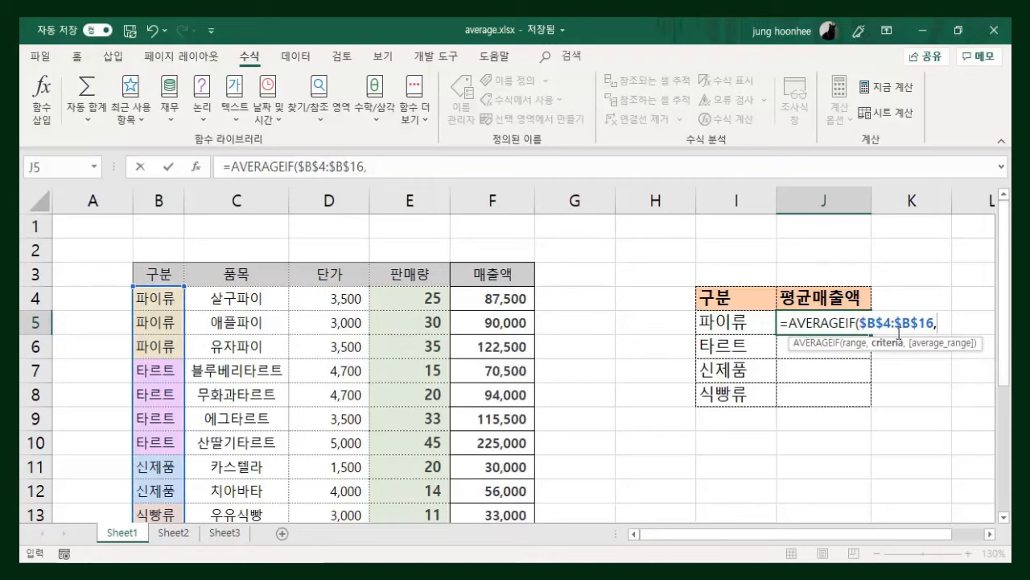
# Add I5 as the criterion and locked $F$4:$F$16 as the average range, showing 100,000.
pyautogui.click(732, 324)
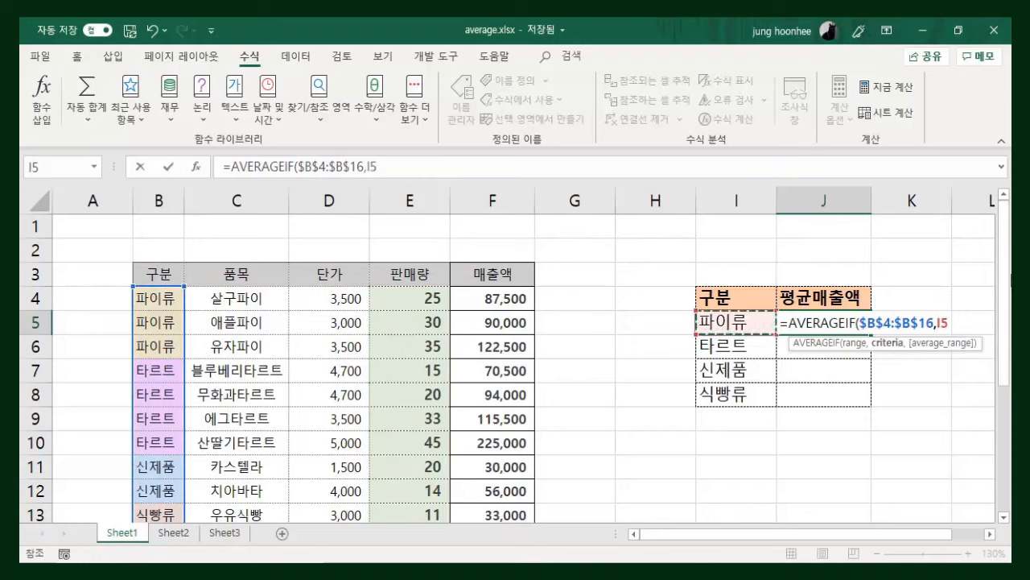
pyautogui.write(',')
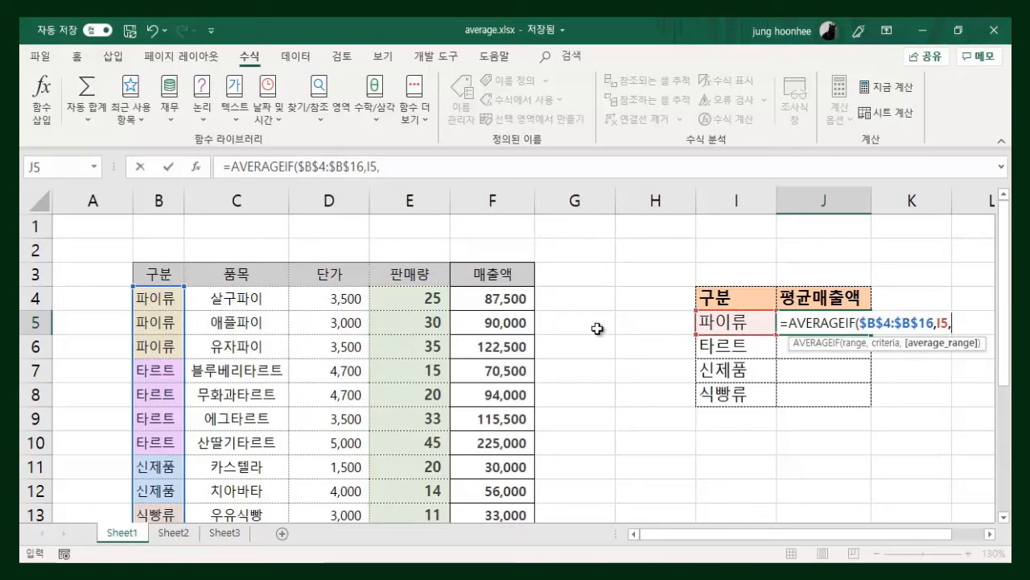
pyautogui.moveTo(508, 297); pyautogui.dragTo(502, 415)
pyautogui.scroll(3, 802, 363)
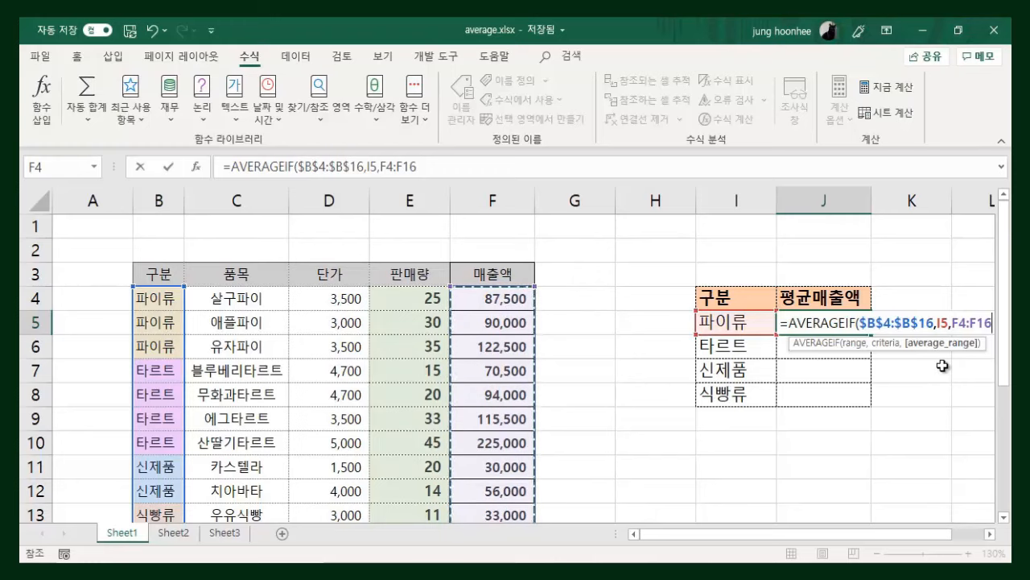
pyautogui.press('F4')
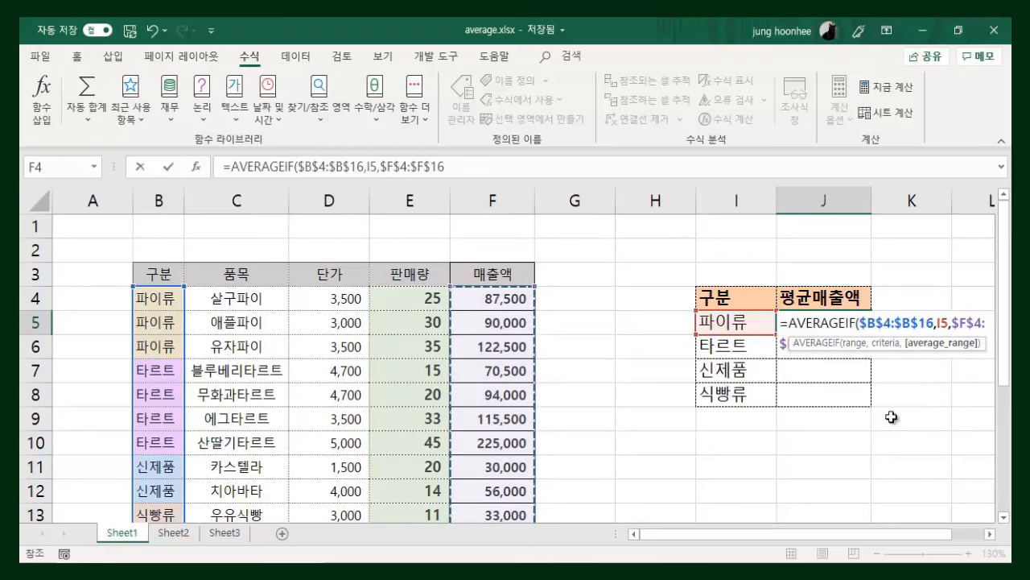
pyautogui.write(')')
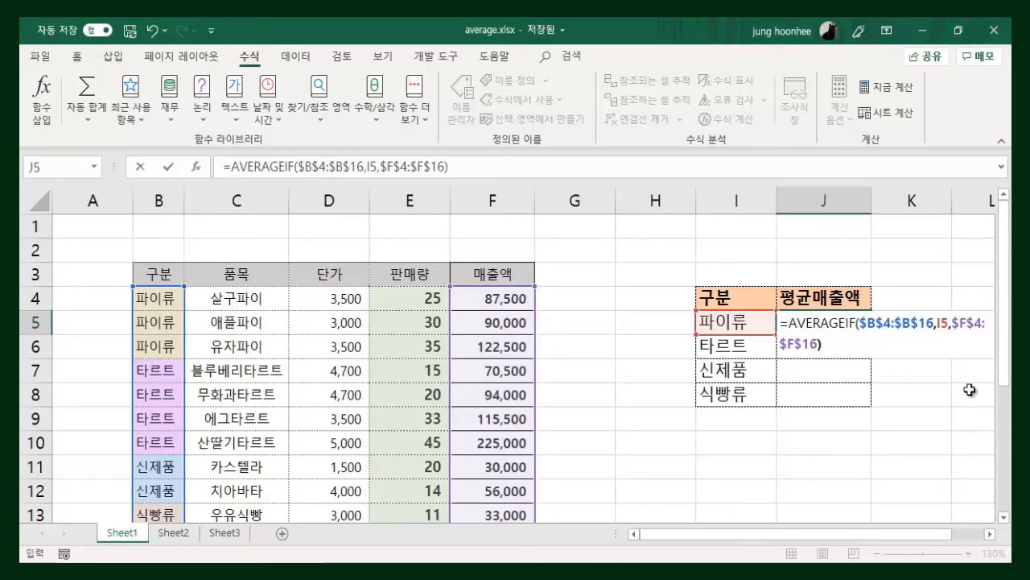
pyautogui.press('Return')
pyautogui.click(847, 323)
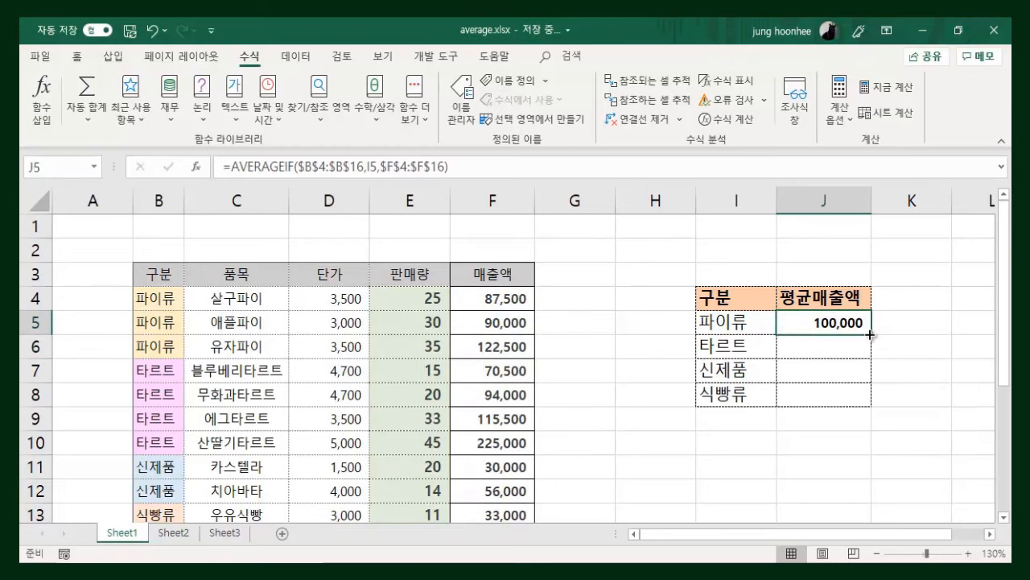
pyautogui.moveTo(869, 332); pyautogui.dragTo(870, 401)
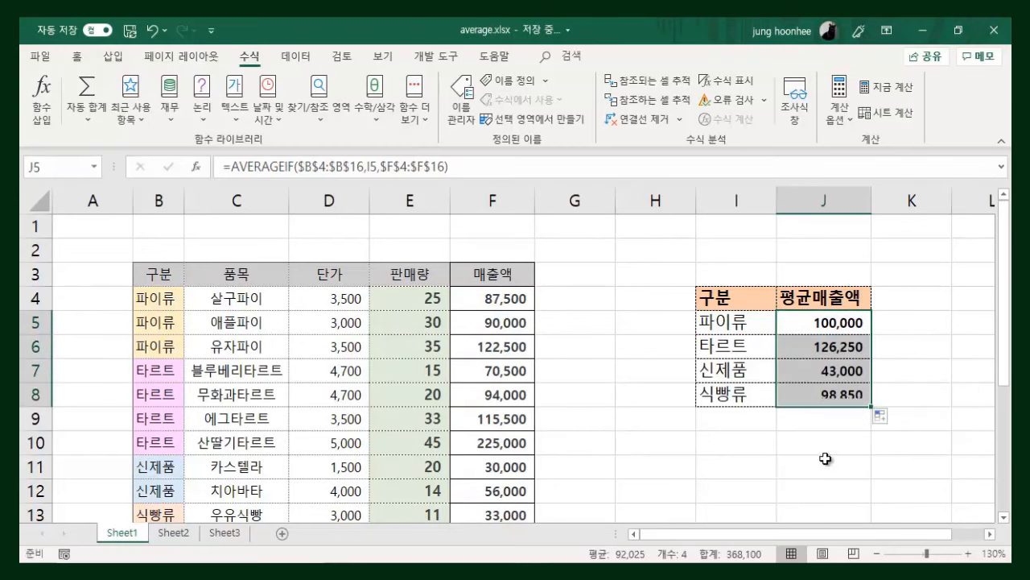
pyautogui.click(795, 463)
pyautogui.click(832, 346)
pyautogui.click(823, 372)
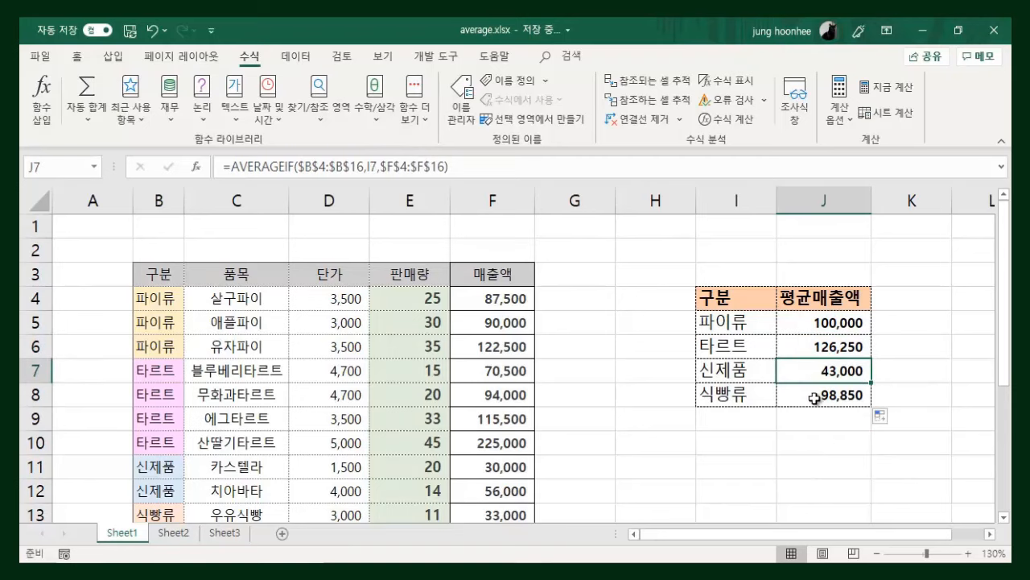
pyautogui.click(817, 395)
pyautogui.scroll(-3, 576, 339)
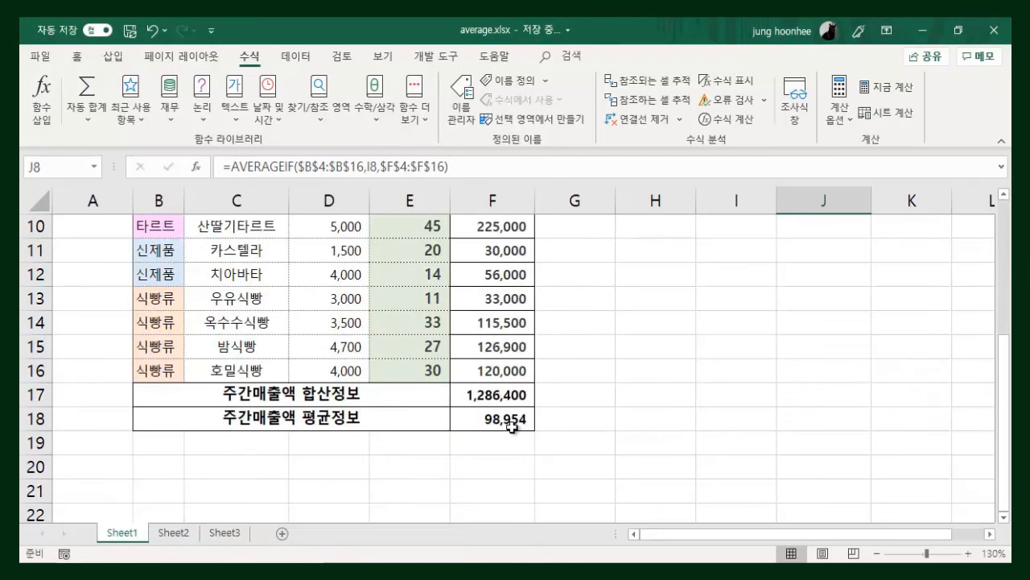
pyautogui.click(494, 420)
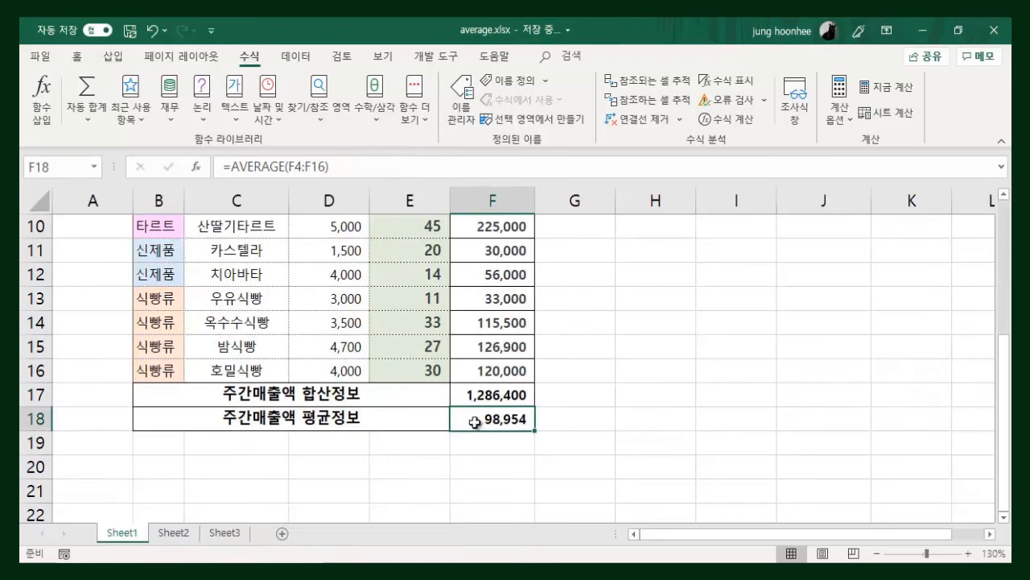
pyautogui.scroll(2, 630, 434)
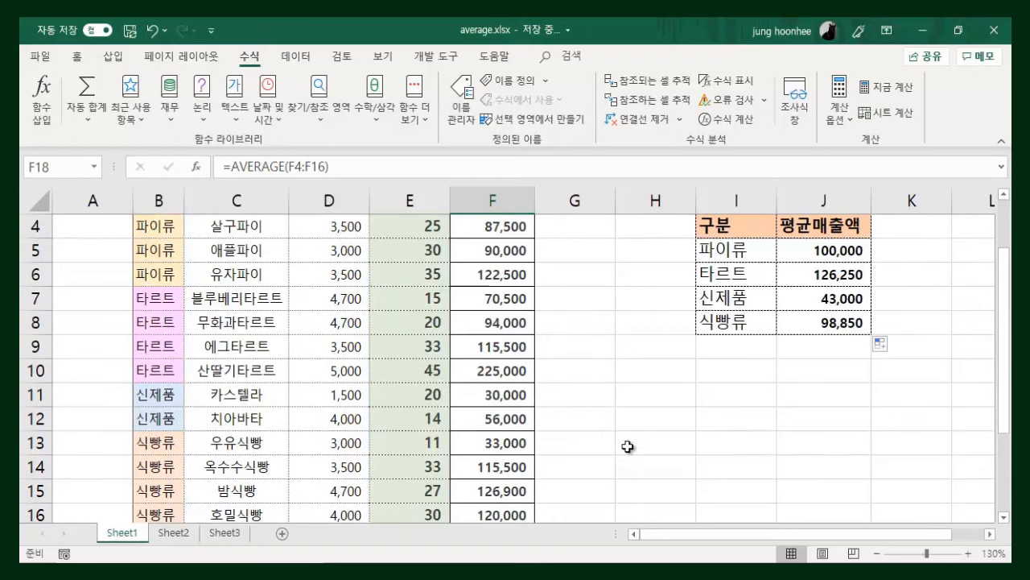
pyautogui.scroll(-2, 539, 432)
pyautogui.scroll(3, 700, 416)
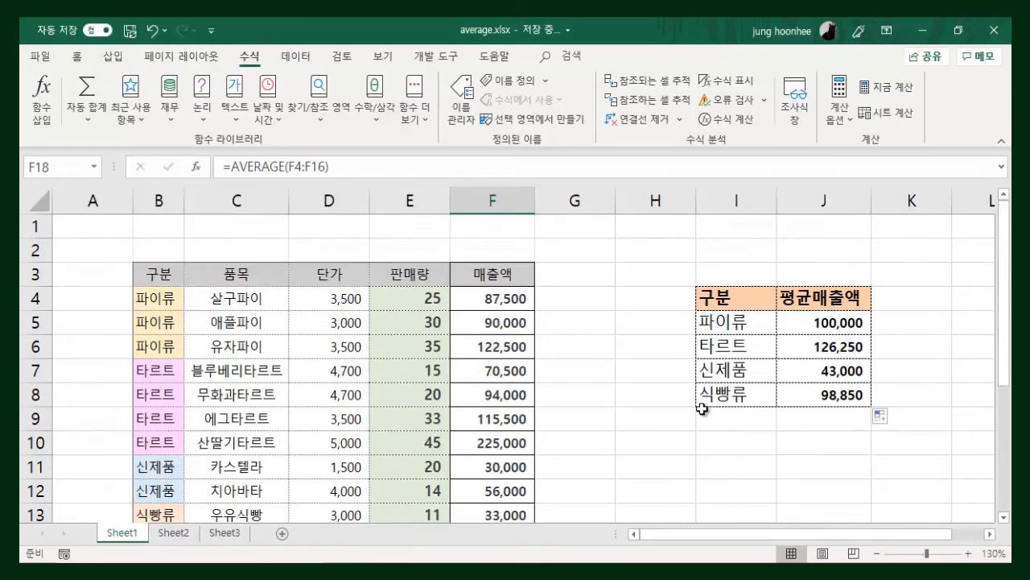
pyautogui.click(729, 324)
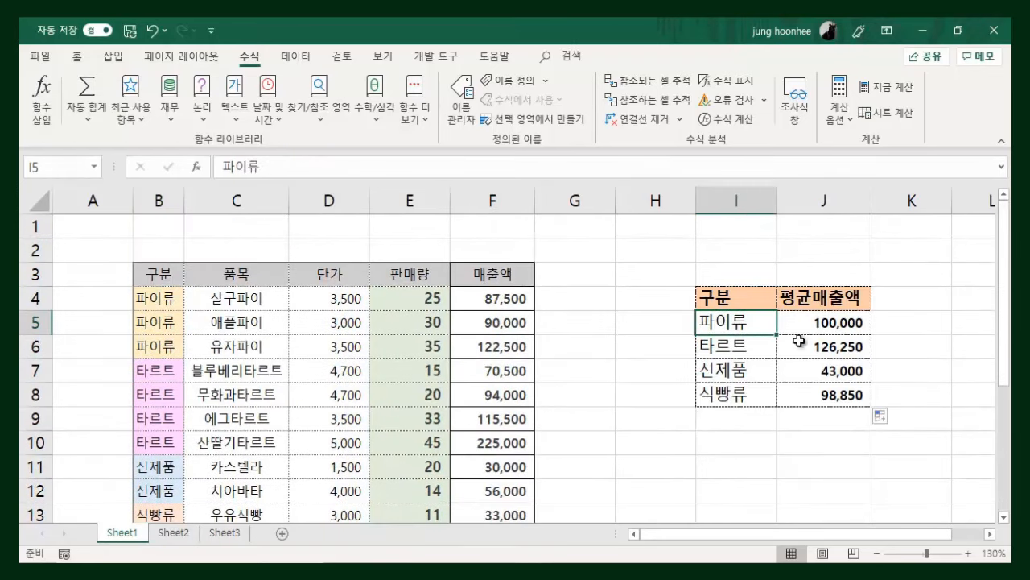
pyautogui.click(736, 352)
pyautogui.moveTo(724, 325); pyautogui.dragTo(816, 346)
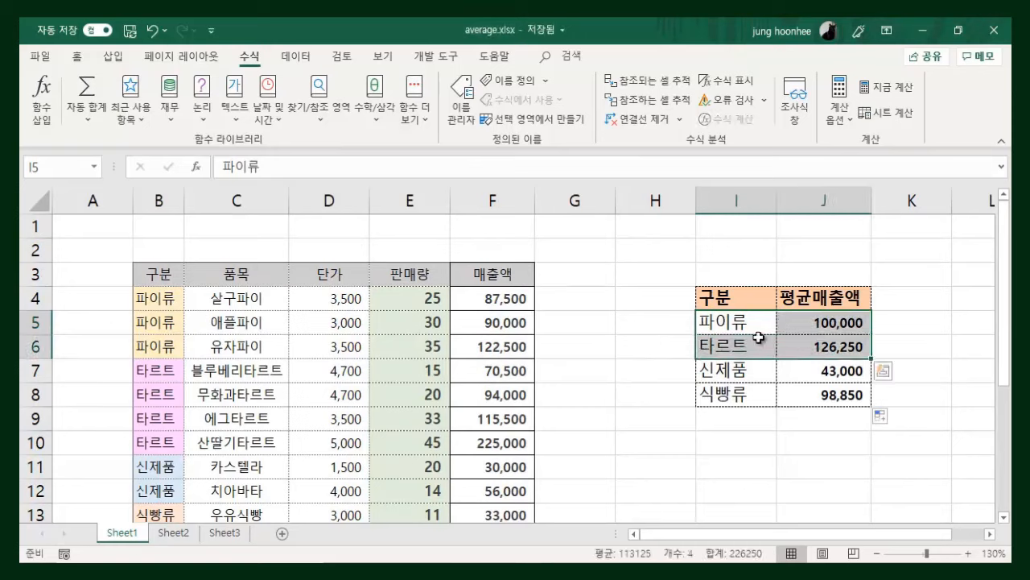
pyautogui.click(747, 442)
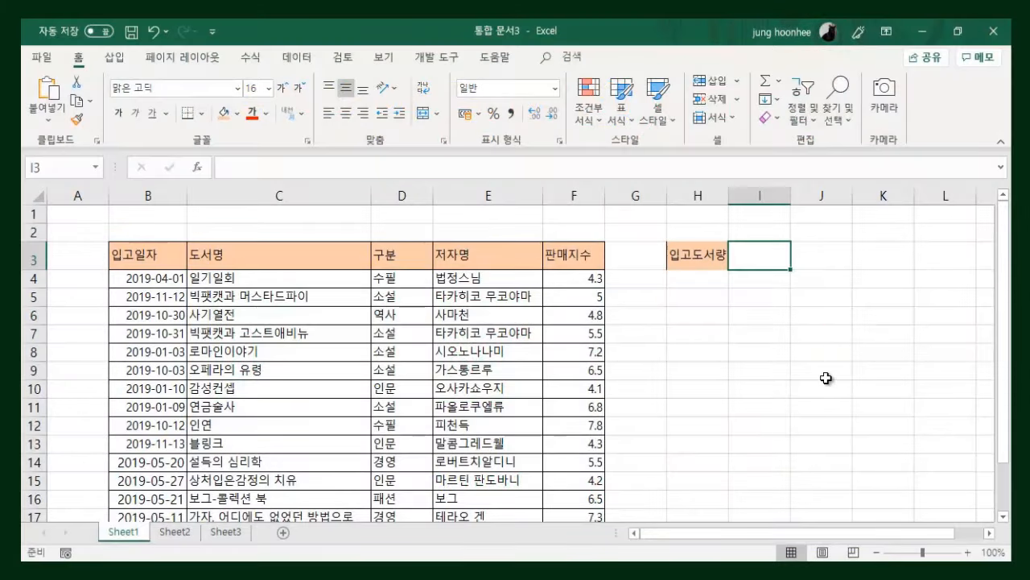
# Select an empty cell beside the book list in the 통합 문서3 workbook.
pyautogui.click(825, 371)
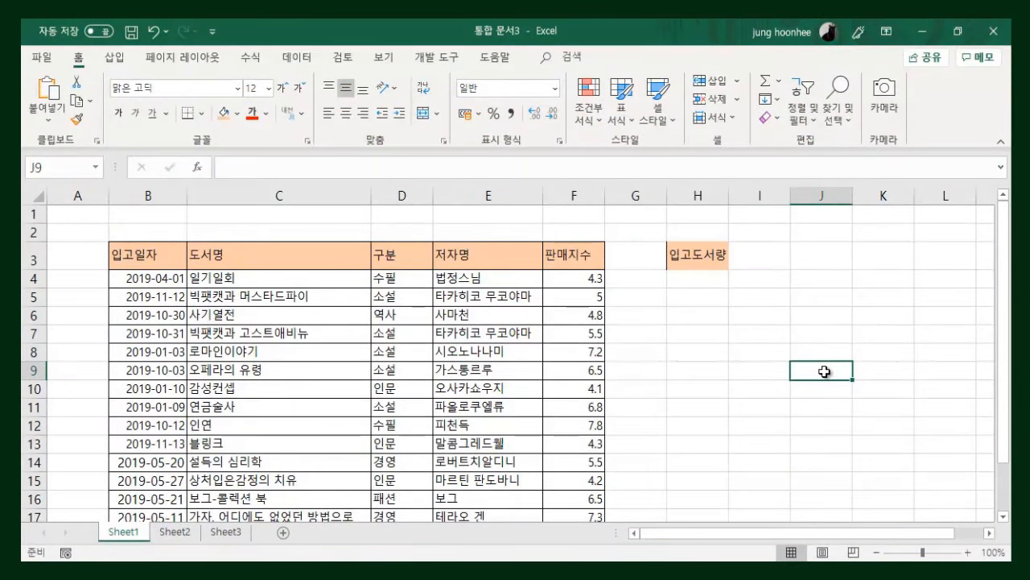
# Look over the column C book titles, then open the AutoSum list for I3 beside 입고도서량.
pyautogui.click(708, 260)
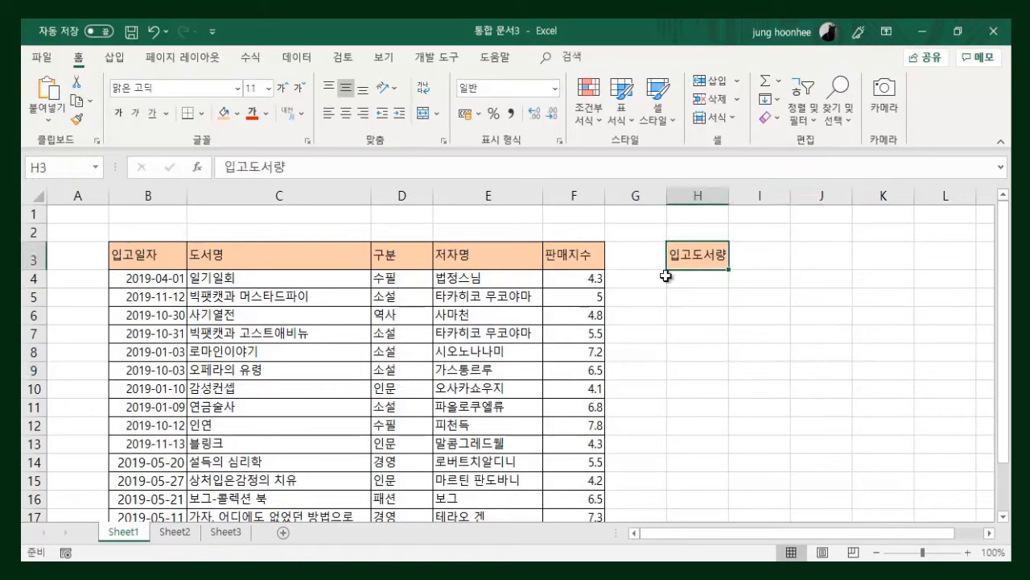
pyautogui.click(753, 261)
pyautogui.click(259, 278)
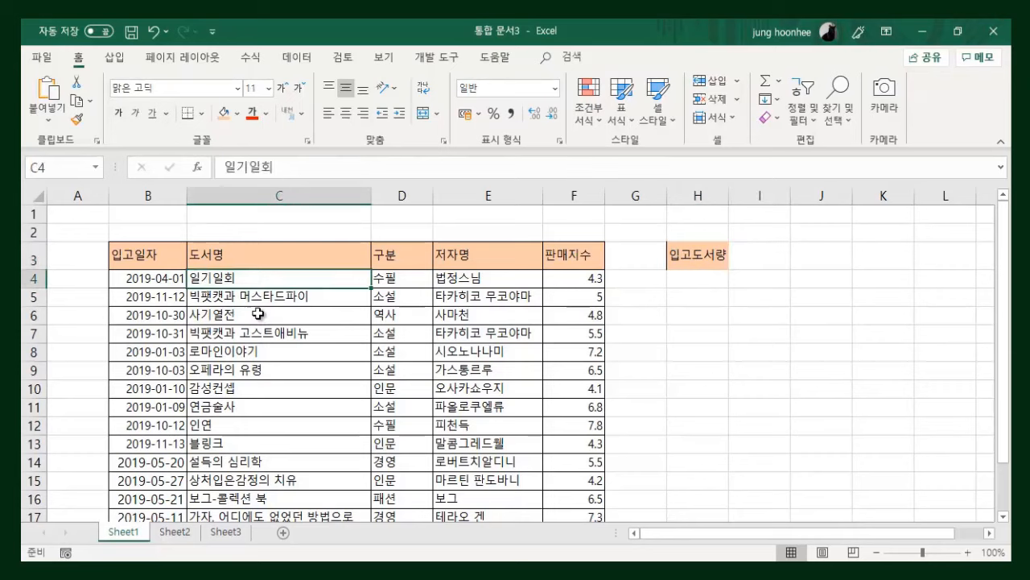
pyautogui.click(257, 313)
pyautogui.click(264, 389)
pyautogui.click(266, 480)
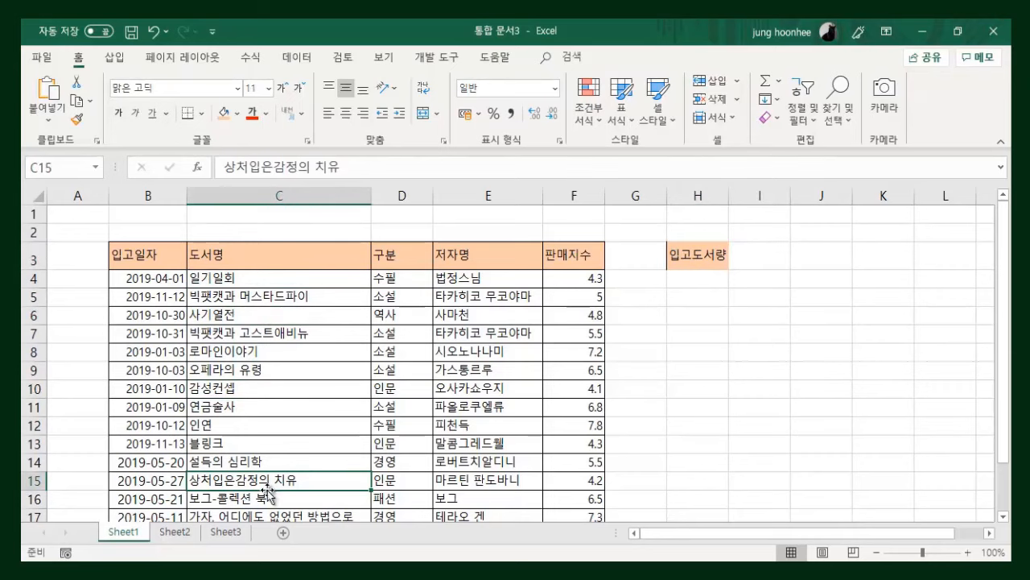
pyautogui.click(757, 258)
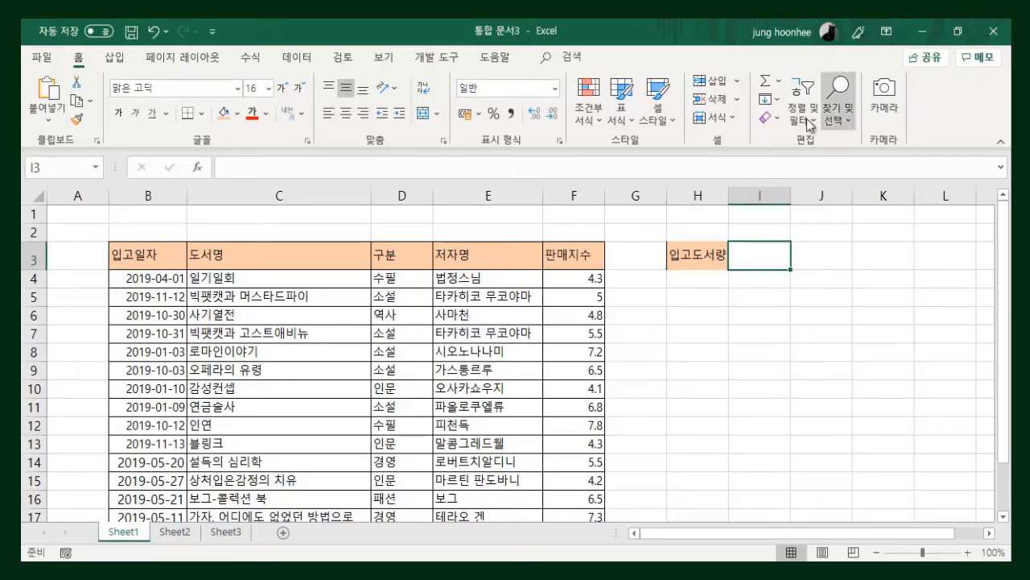
pyautogui.click(779, 80)
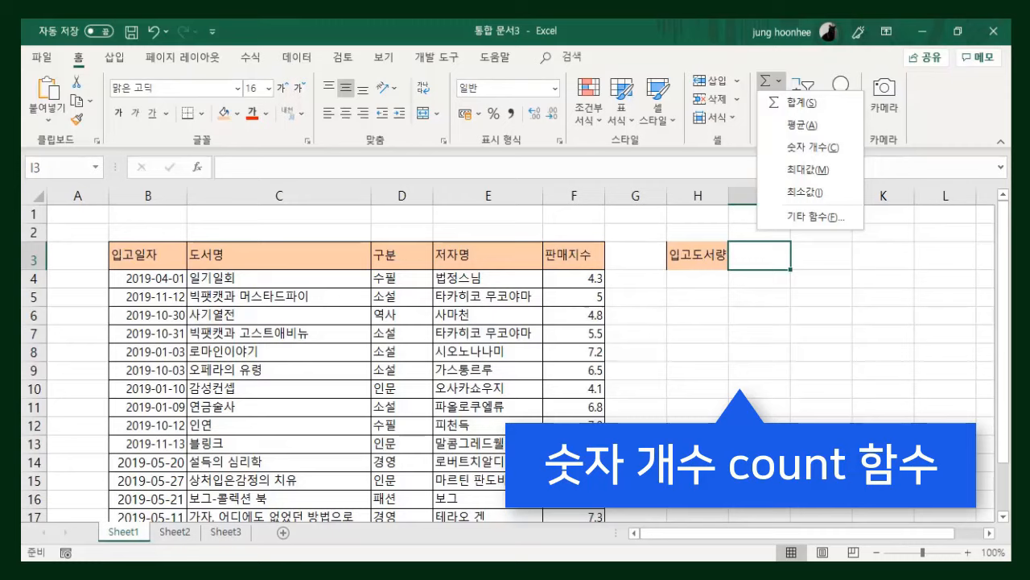
# Insert =COUNT(F4:F17) in I3 via 숫자 개수, counting 14 판매지수 values.
pyautogui.click(814, 148)
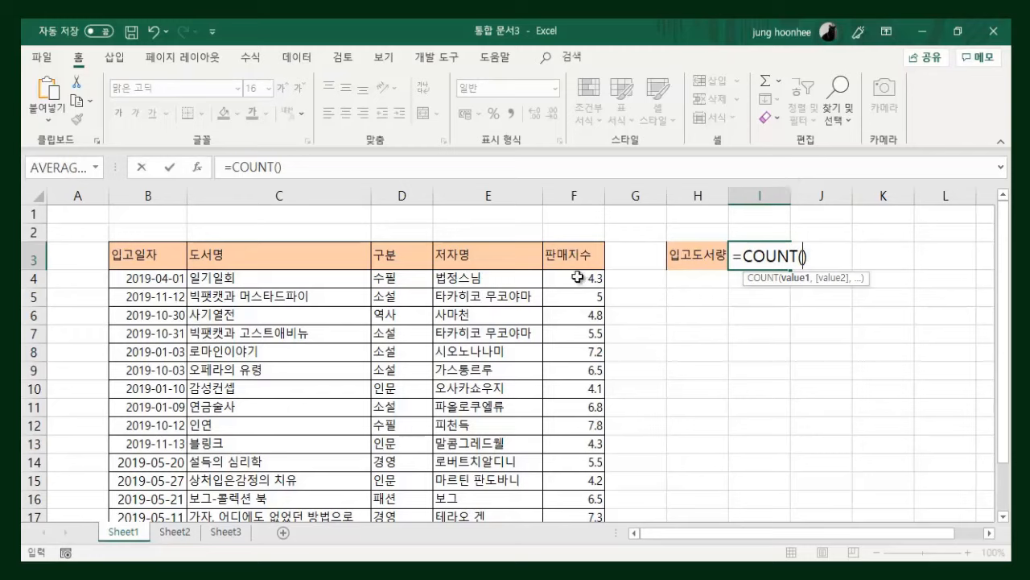
pyautogui.moveTo(577, 277); pyautogui.dragTo(566, 478)
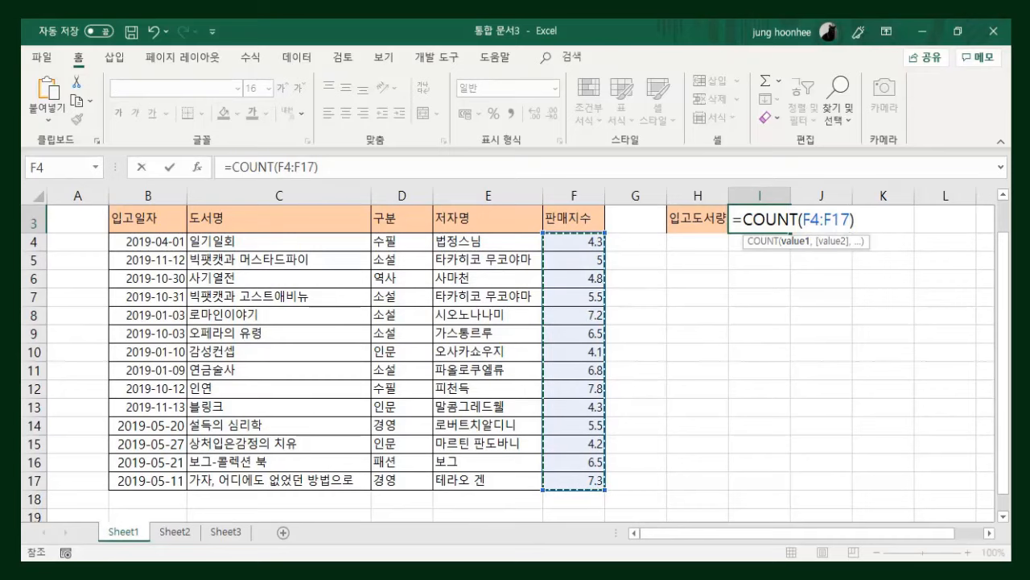
pyautogui.press('Return')
pyautogui.scroll(1, 861, 309)
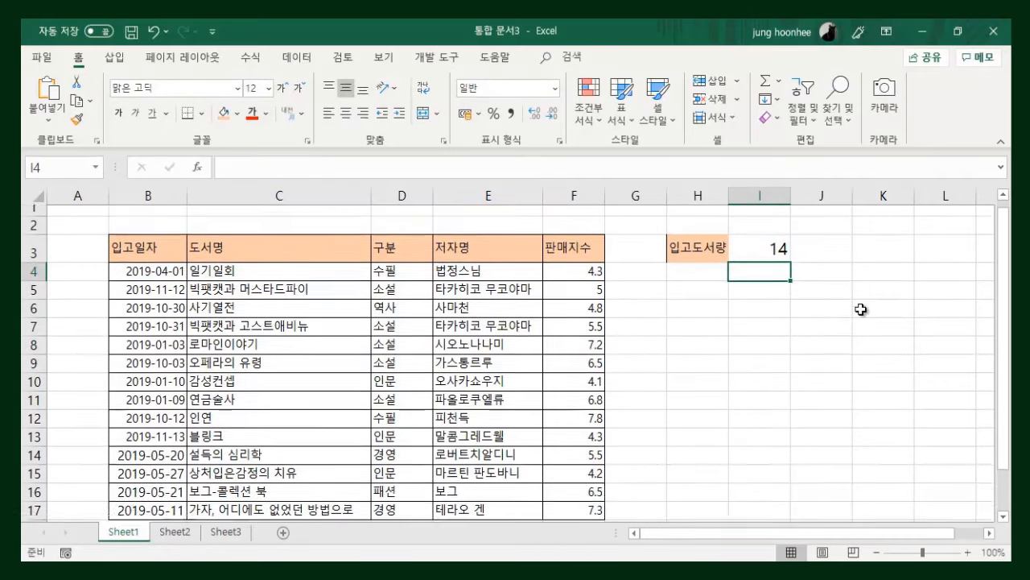
pyautogui.click(771, 257)
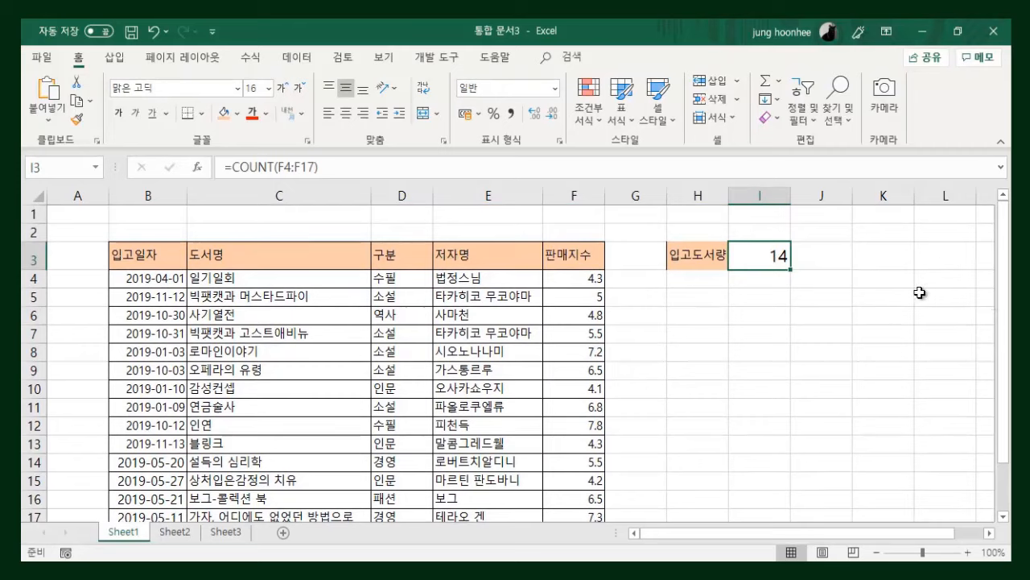
# Replace I3 with =COUNT(C4:C17) over the 도서명 titles, which returns 0.
pyautogui.press('Delete')
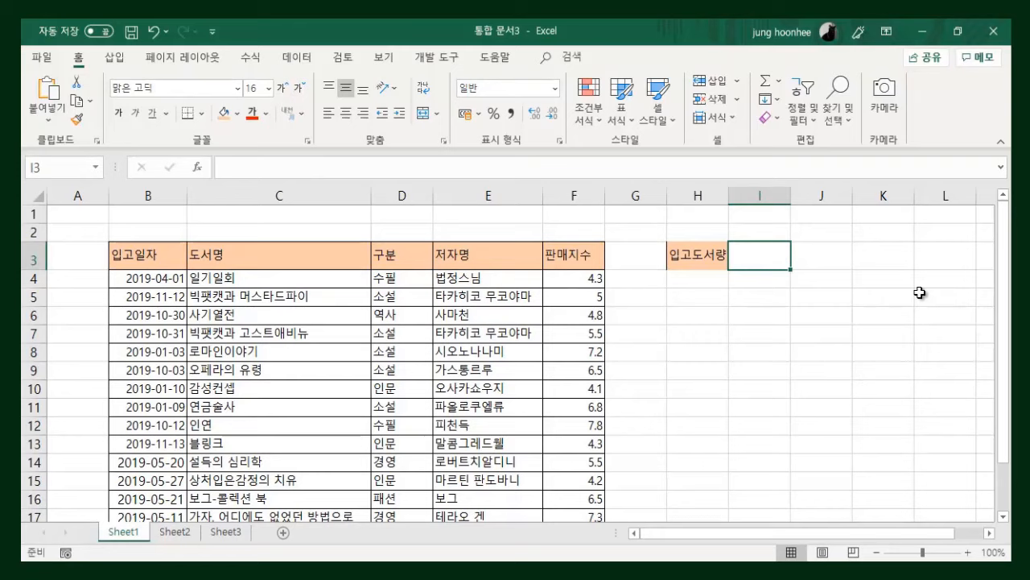
pyautogui.write('=채ㅕㅜㅅ')
pyautogui.press('BackSpace')
pyautogui.press('BackSpace')
pyautogui.press('BackSpace')
pyautogui.press('BackSpace')
pyautogui.write('COU')
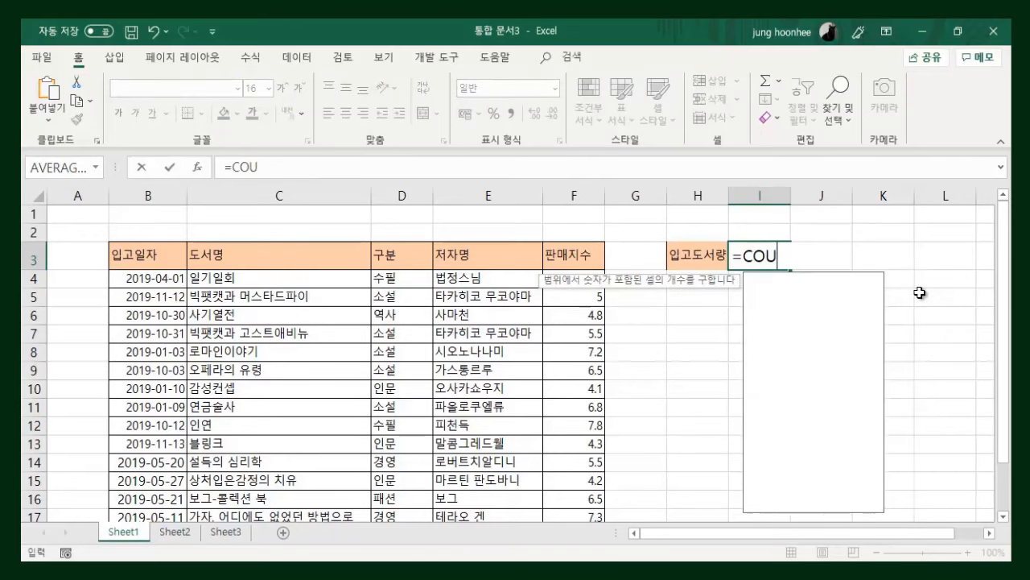
pyautogui.write('NT(')
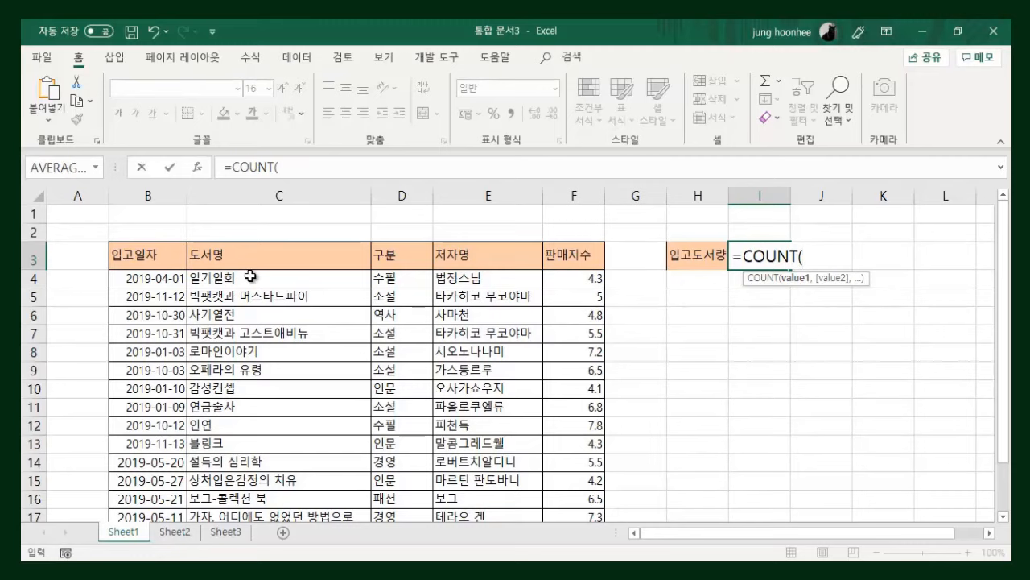
pyautogui.moveTo(250, 276); pyautogui.dragTo(256, 481)
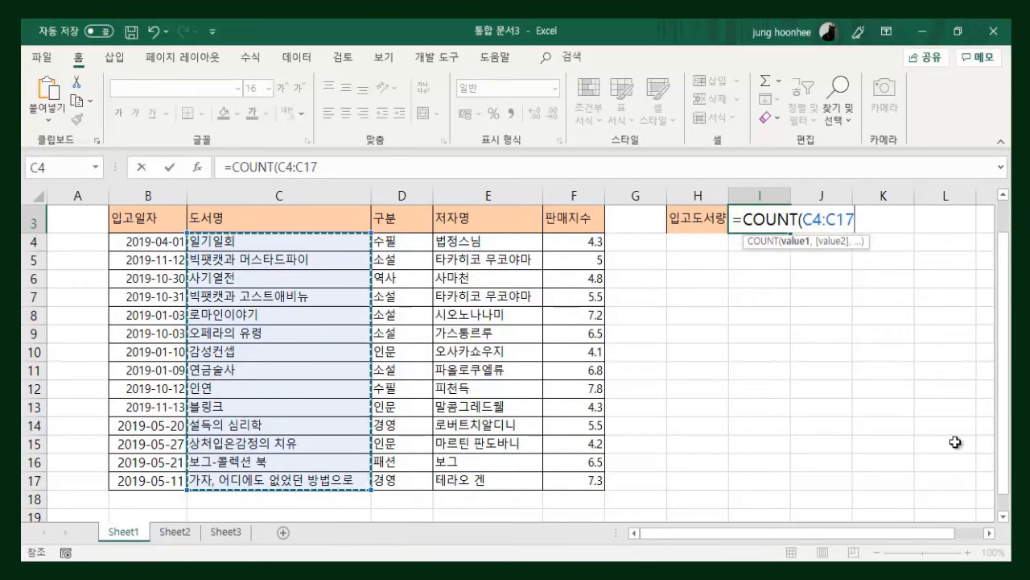
pyautogui.write(')')
pyautogui.press('Return')
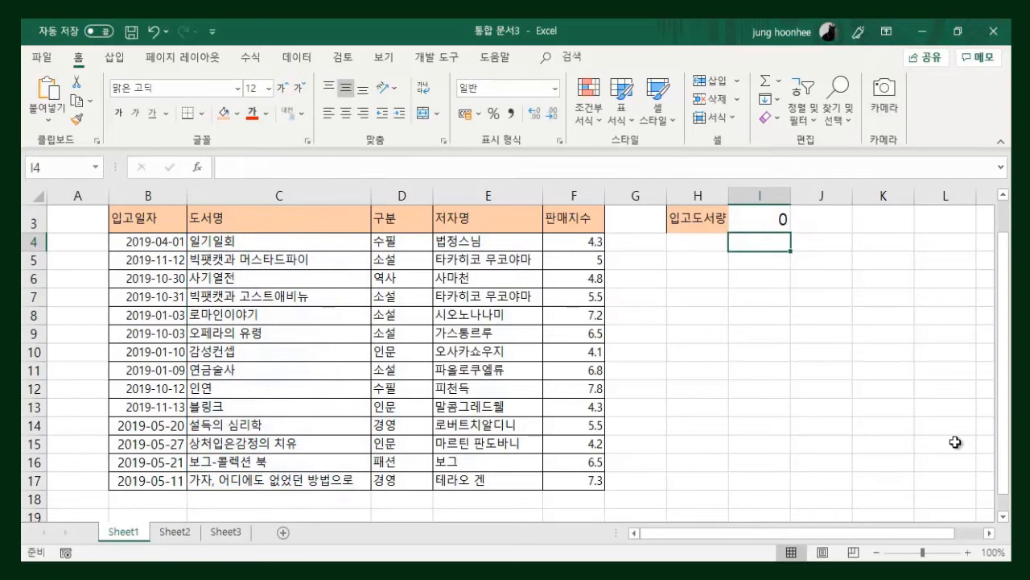
pyautogui.scroll(1, 839, 455)
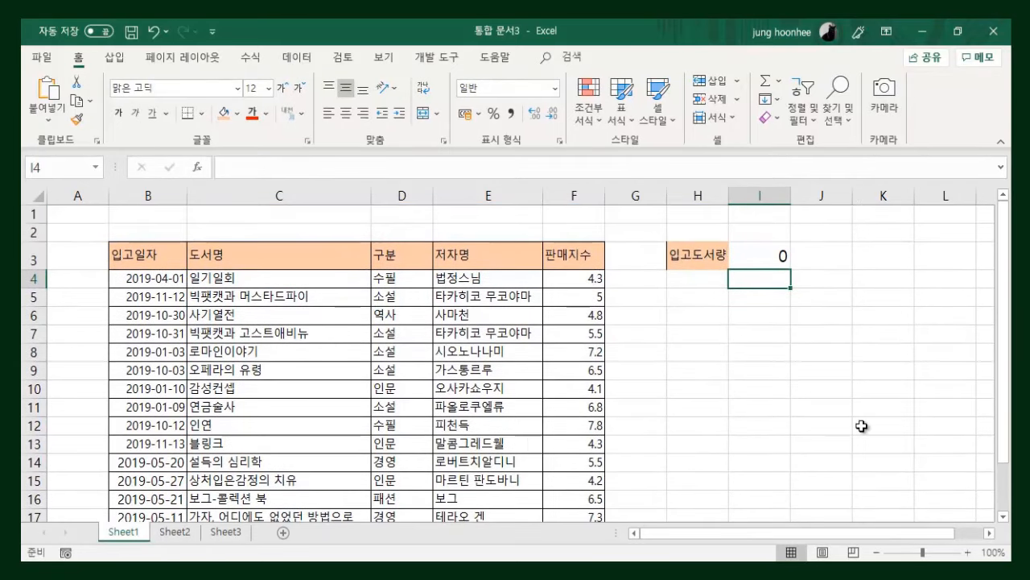
pyautogui.click(761, 260)
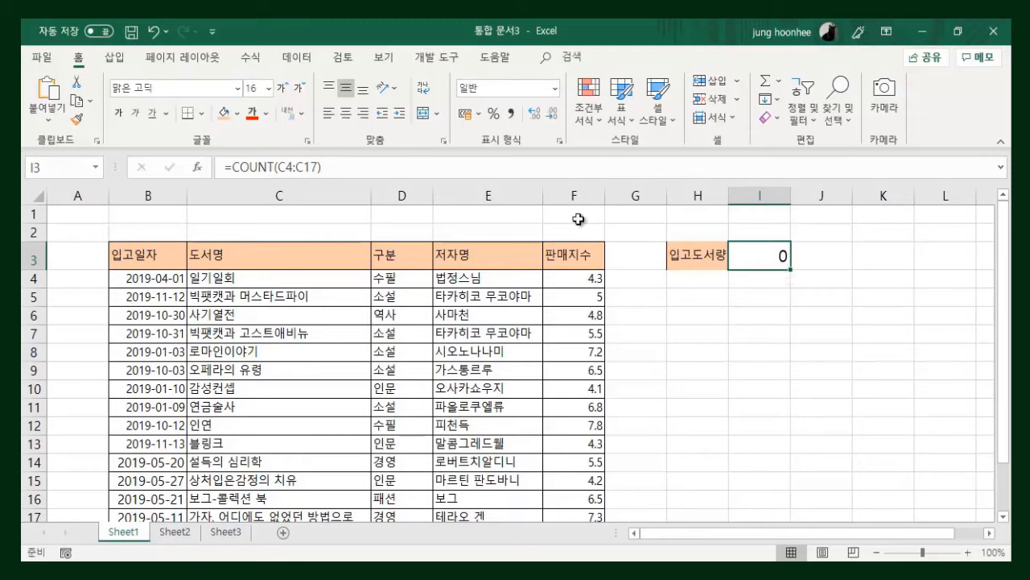
# Edit I3's formula to =COUNTA(C4:C17) so it counts all 14 titles.
pyautogui.click(274, 167)
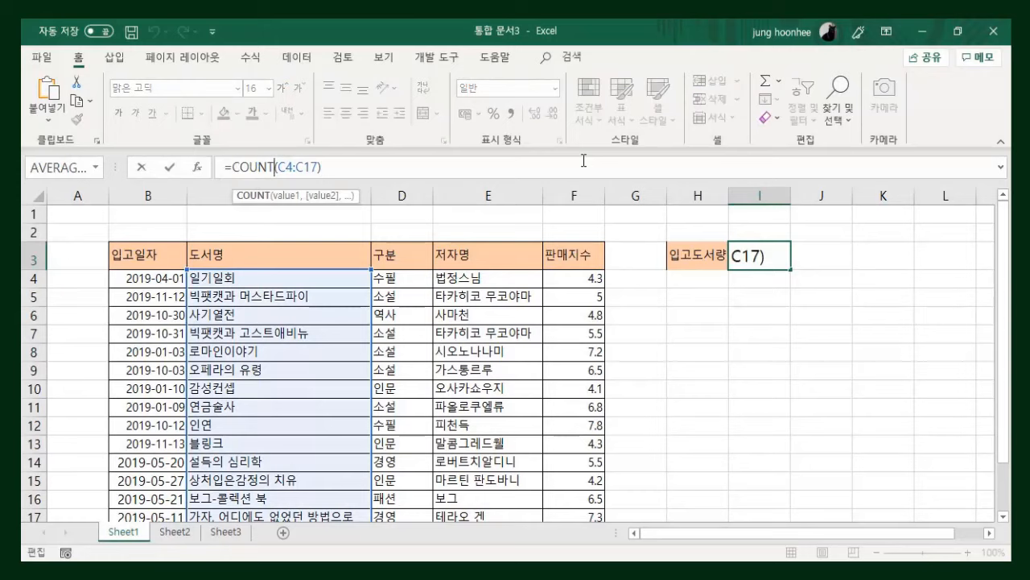
pyautogui.write('A')
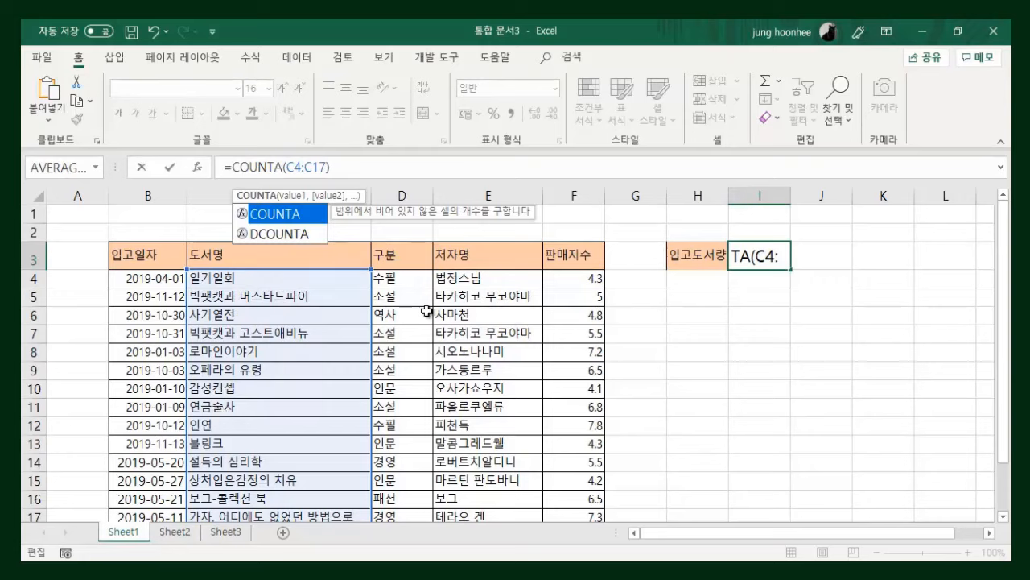
pyautogui.press('Return')
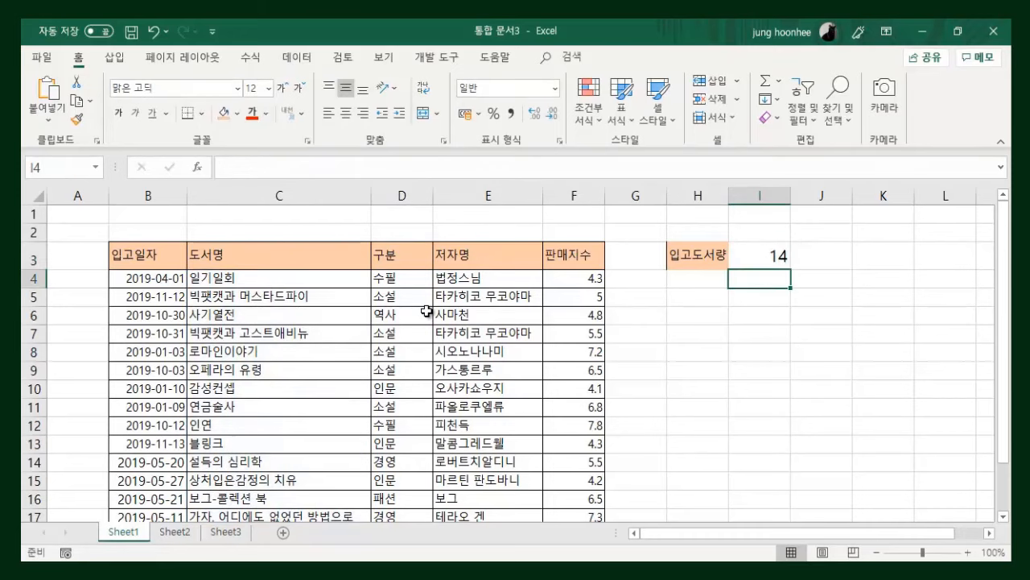
# Delete the 감성컨셉 title from C10 and see the COUNTA count drop to 13.
pyautogui.click(765, 308)
pyautogui.click(764, 247)
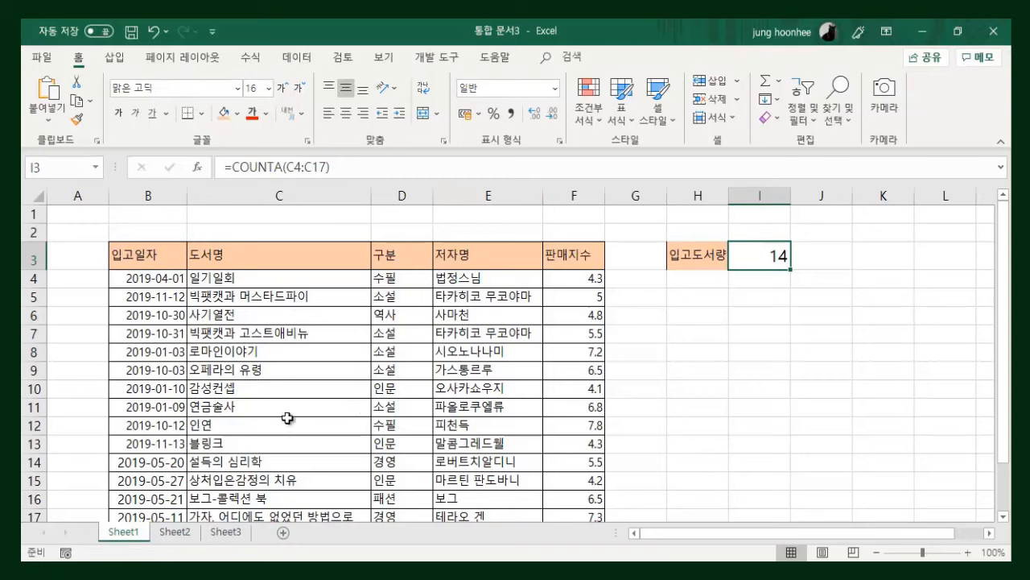
pyautogui.scroll(-1, 278, 311)
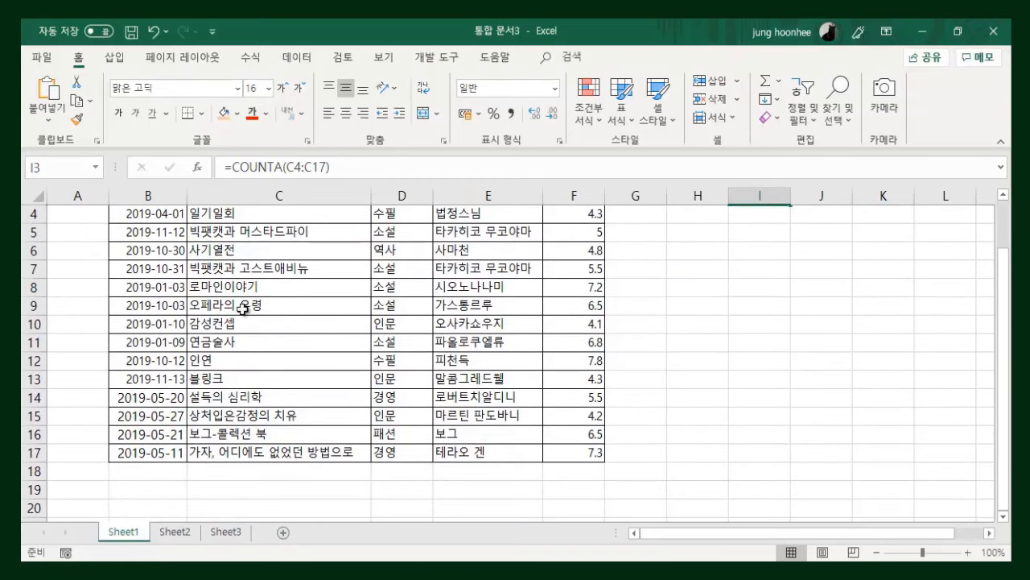
pyautogui.click(253, 322)
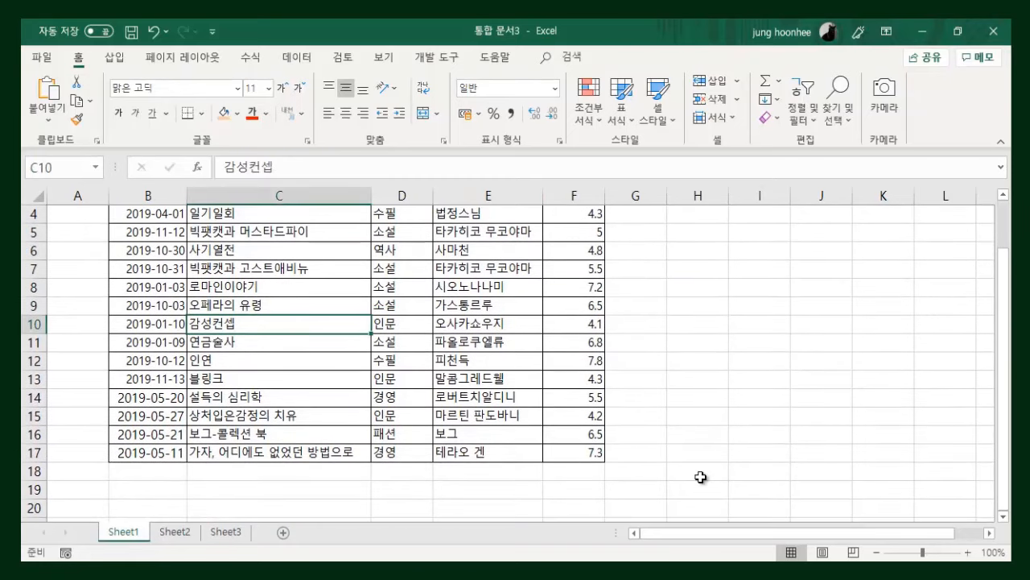
pyautogui.press('Delete')
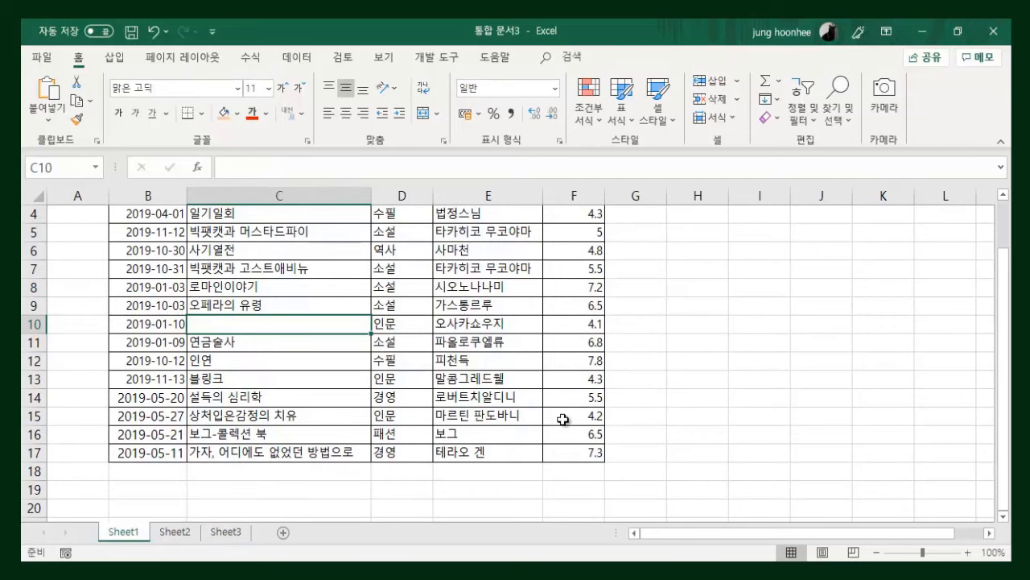
pyautogui.press('Down')
pyautogui.scroll(1, 792, 317)
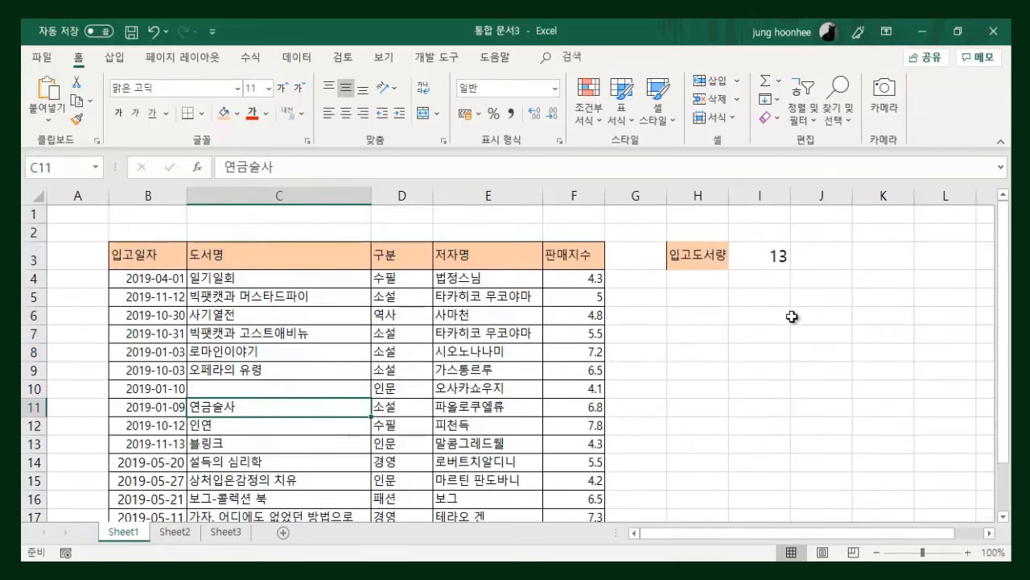
pyautogui.click(771, 261)
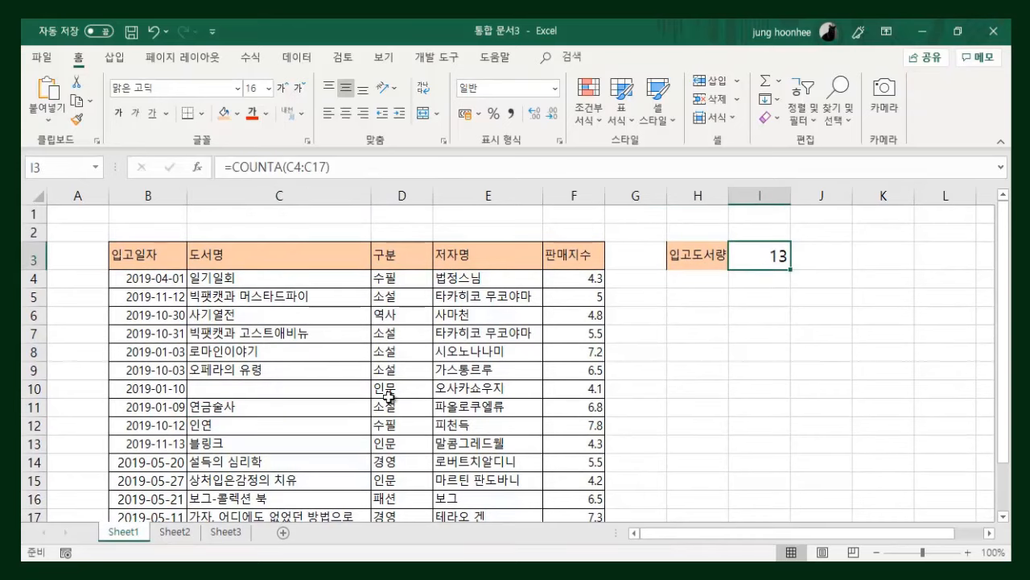
# Re-enter 감성컨셉 in C10 and check the COUNTA count in I3 returns to 14.
pyautogui.click(222, 389)
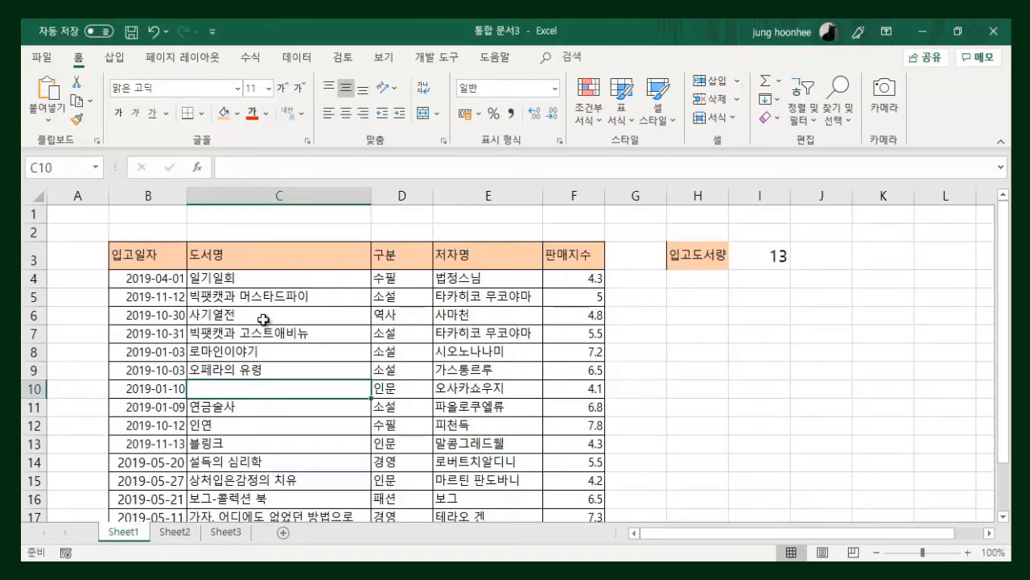
pyautogui.click(270, 279)
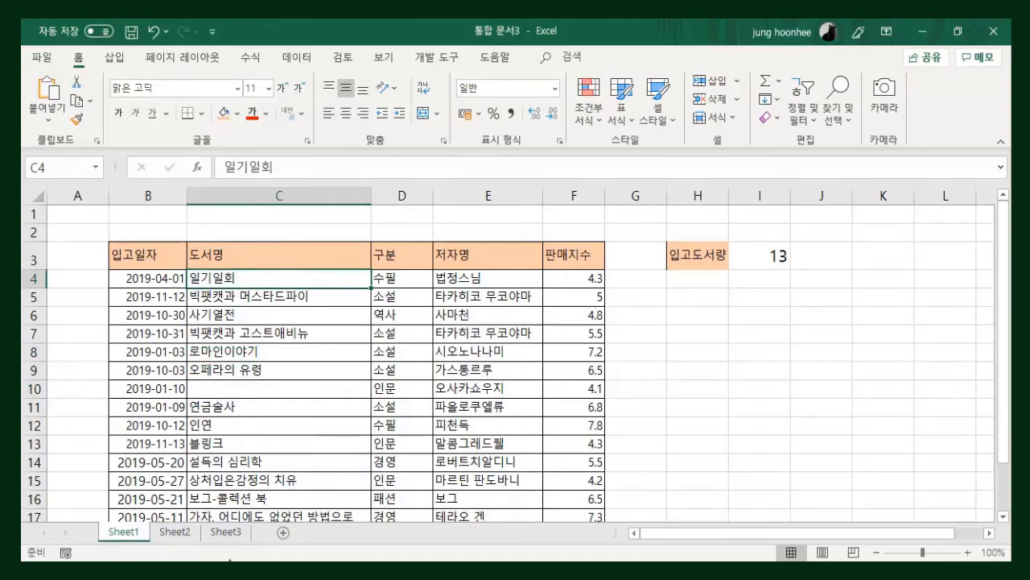
pyautogui.moveTo(239, 278); pyautogui.dragTo(241, 498)
pyautogui.click(768, 260)
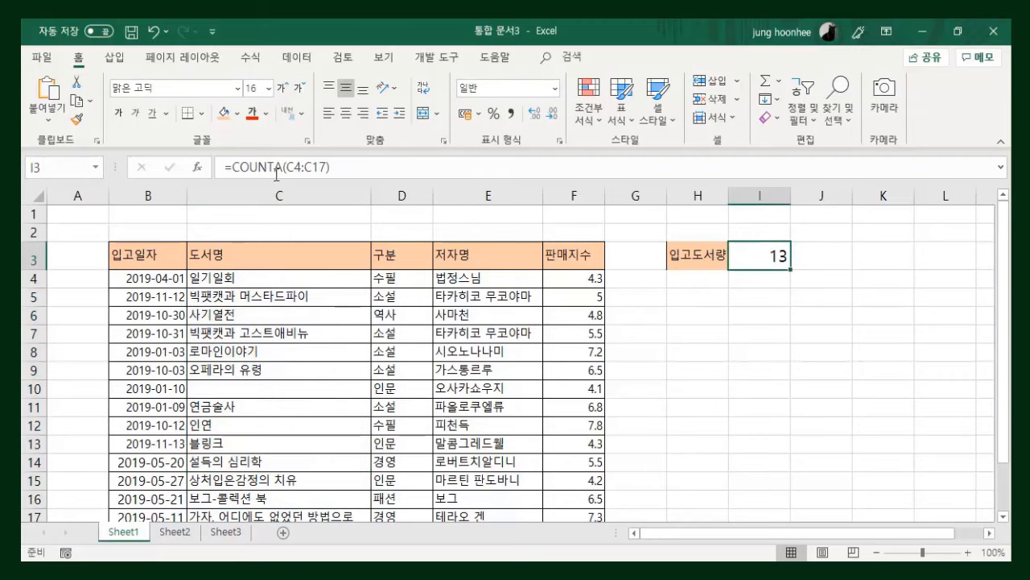
pyautogui.click(290, 375)
pyautogui.click(254, 388)
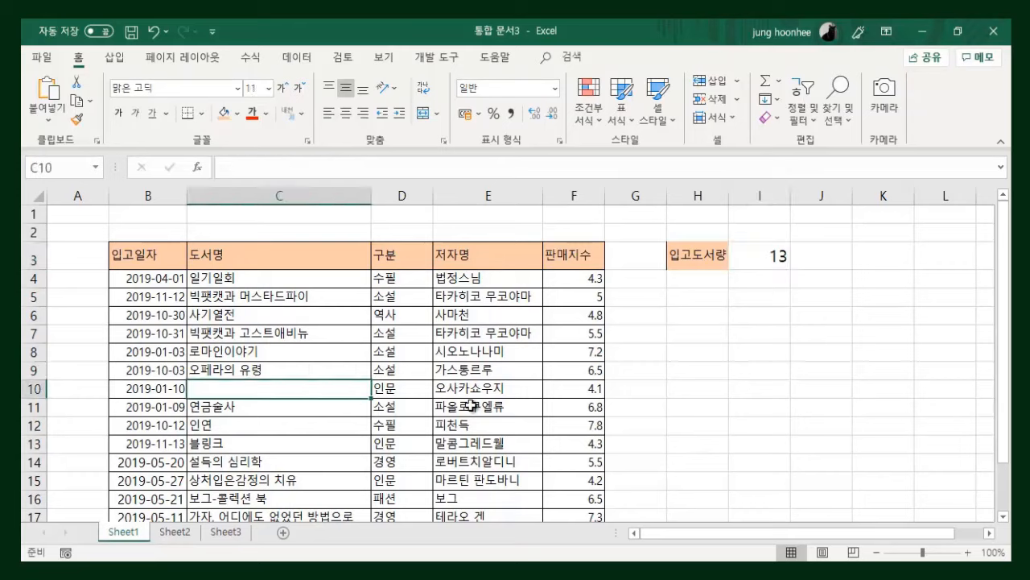
pyautogui.write('R')
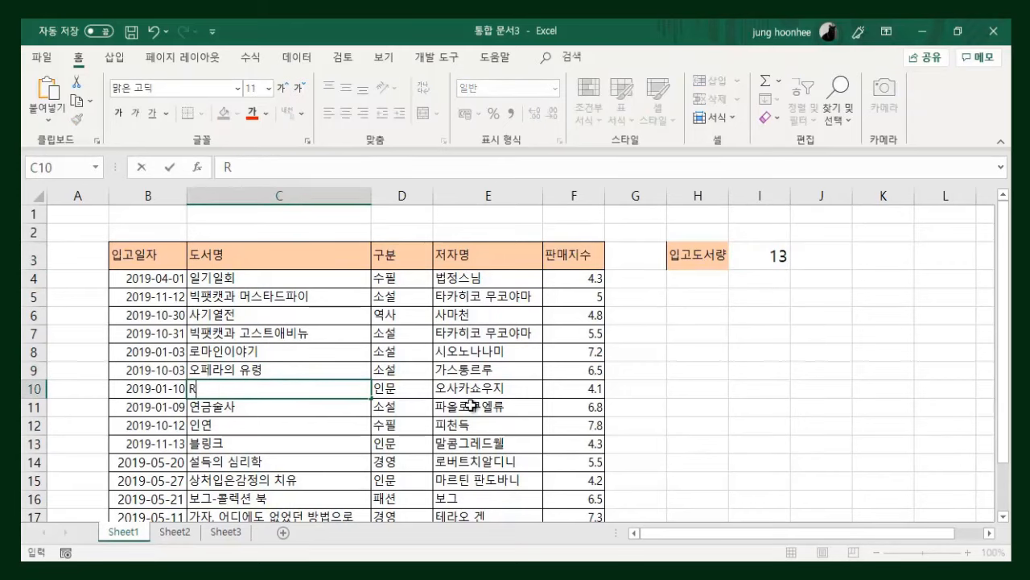
pyautogui.write('KAT감성컨')
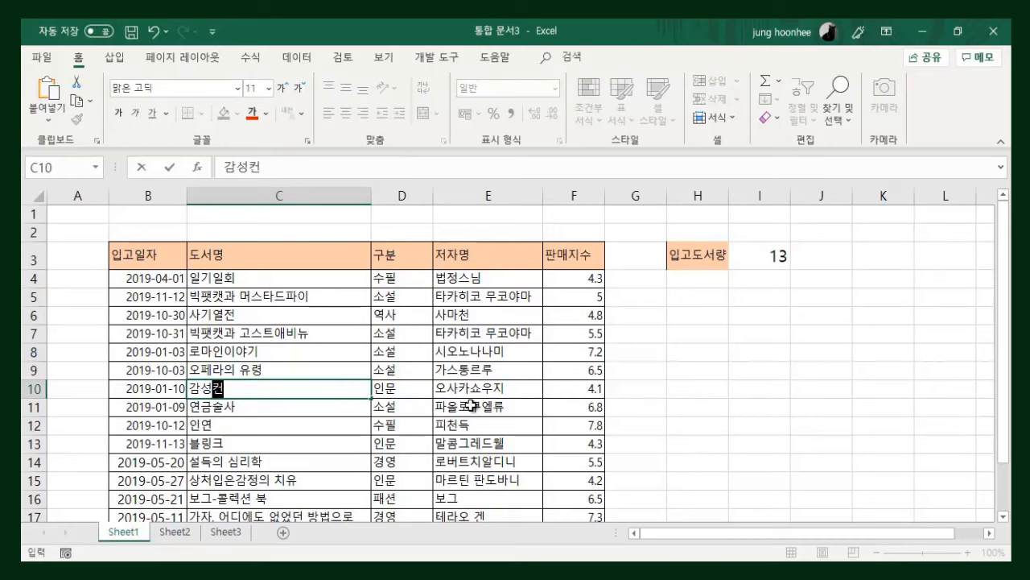
pyautogui.write('세ㅂ')
pyautogui.press('Return')
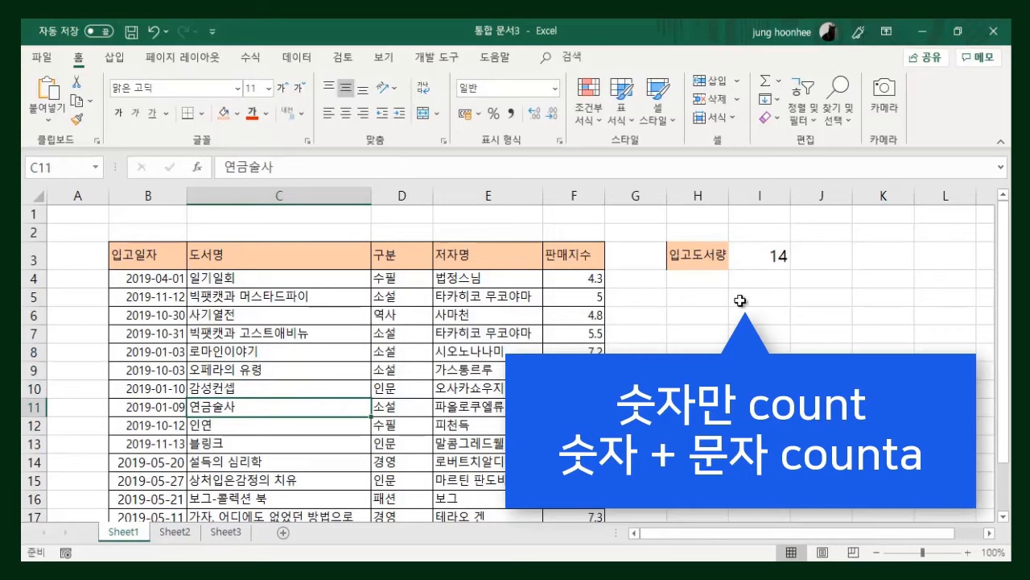
pyautogui.click(766, 262)
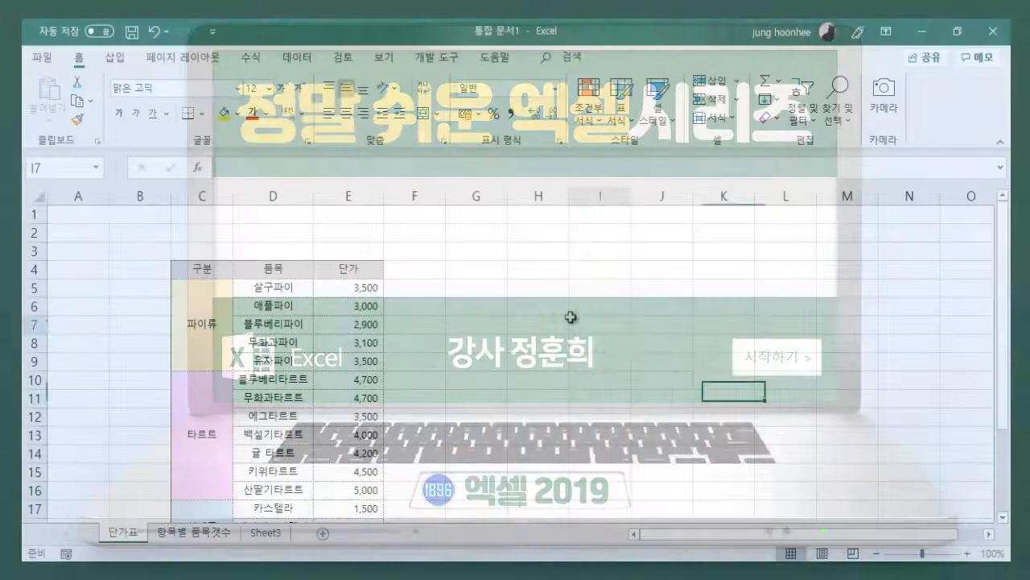
# Scroll through the 단가표 price list and select the merged 파이류 category cell.
pyautogui.scroll(-2, 529, 424)
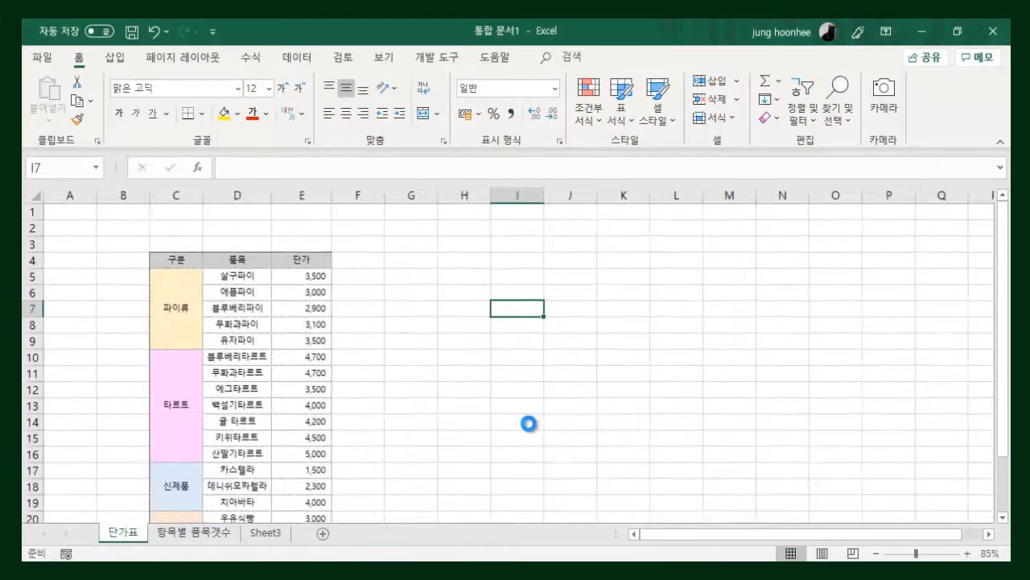
pyautogui.scroll(4, 529, 423)
pyautogui.scroll(2, 539, 410)
pyautogui.scroll(2, 547, 405)
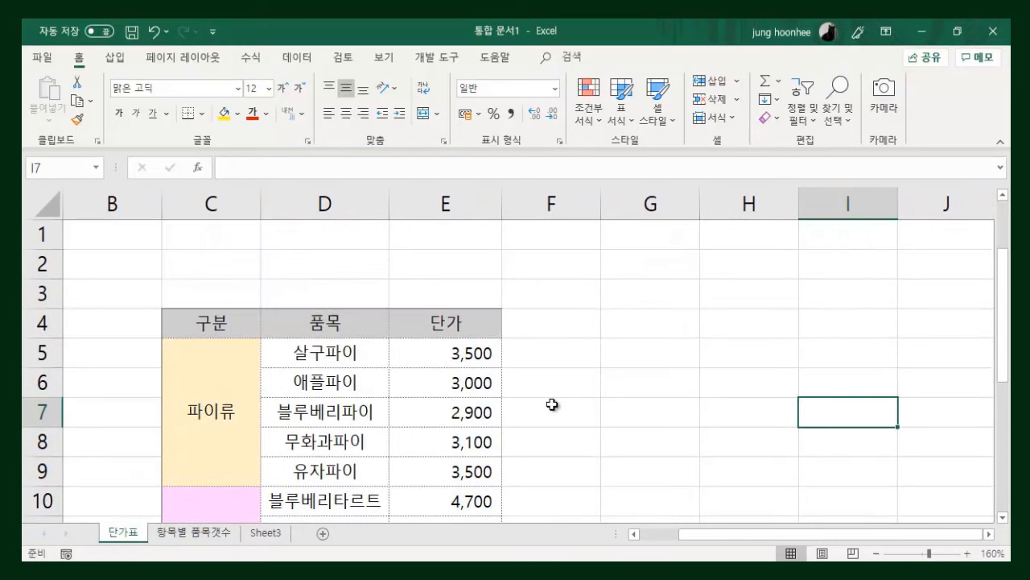
pyautogui.scroll(-5, 552, 404)
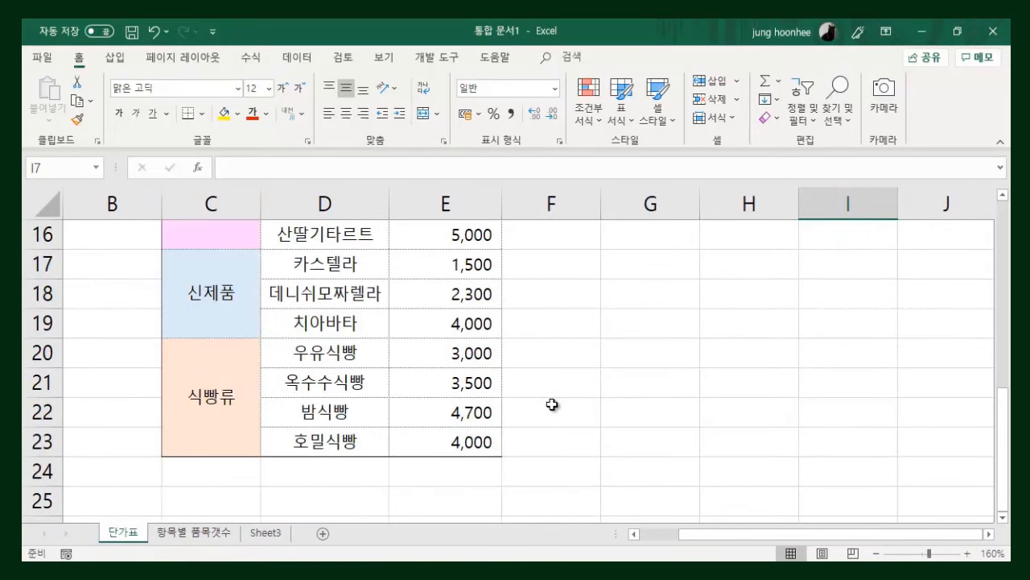
pyautogui.scroll(5, 553, 406)
pyautogui.scroll(-2, 554, 410)
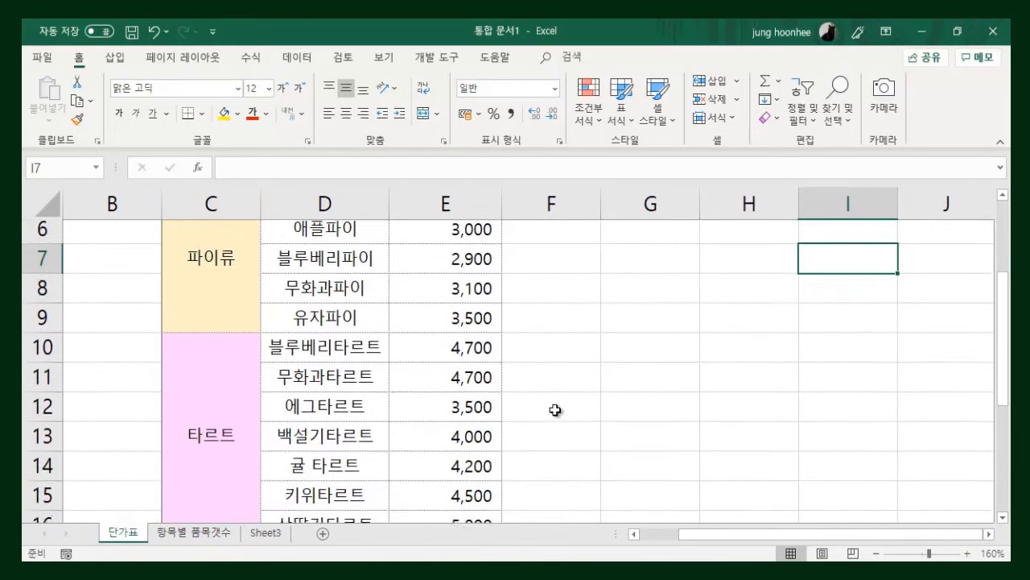
pyautogui.scroll(2, 520, 358)
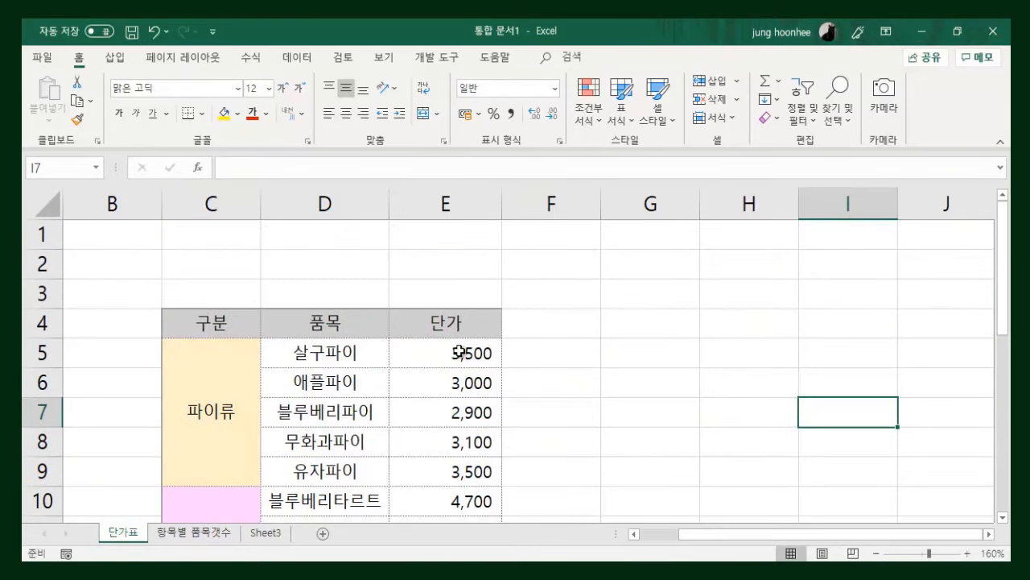
pyautogui.scroll(-1, 472, 354)
pyautogui.click(622, 415)
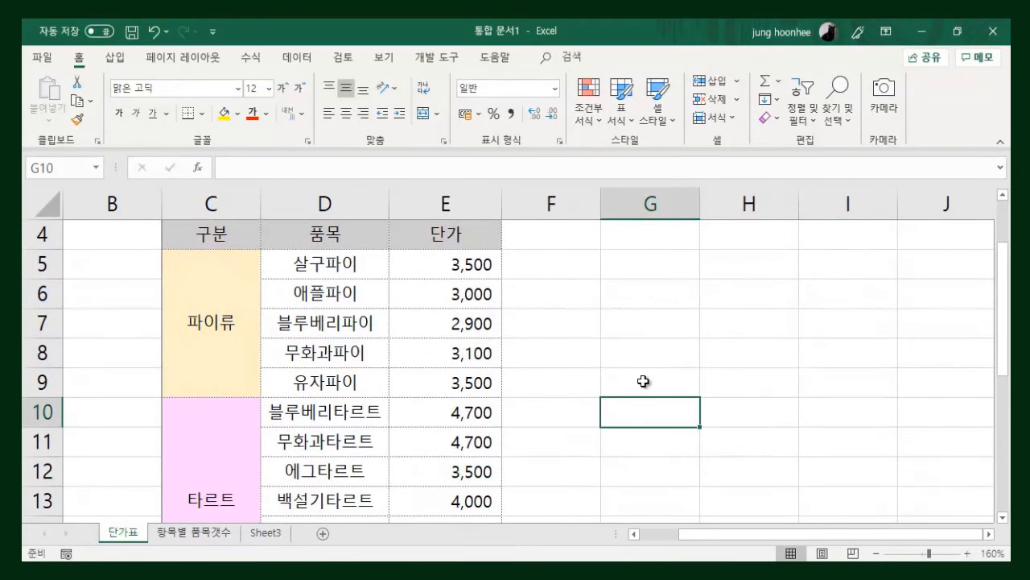
pyautogui.click(218, 336)
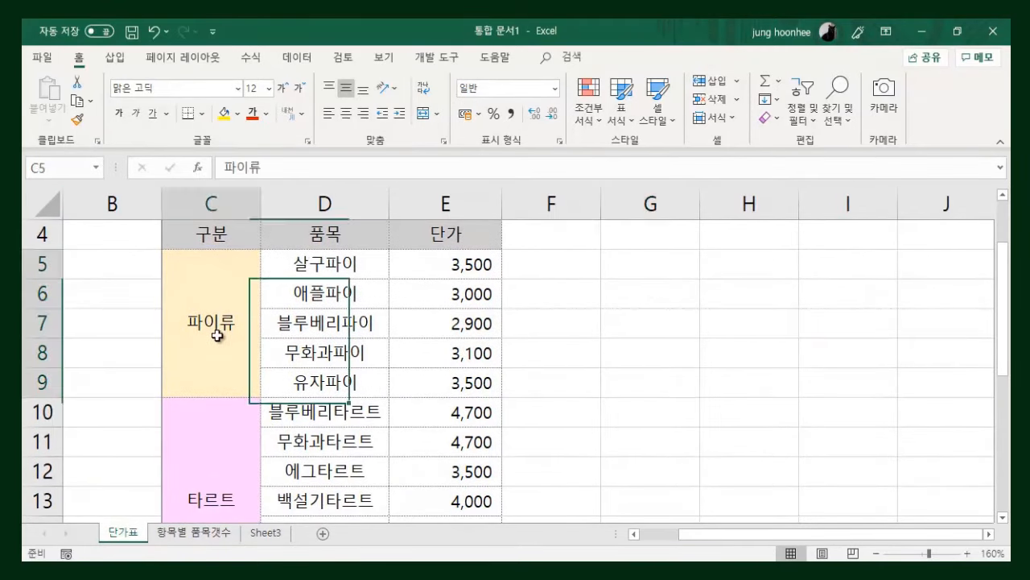
# Switch to the 항목별 품목갯수 sheet and browse the empty 항목구분 and 제품갯수 cells.
pyautogui.click(194, 533)
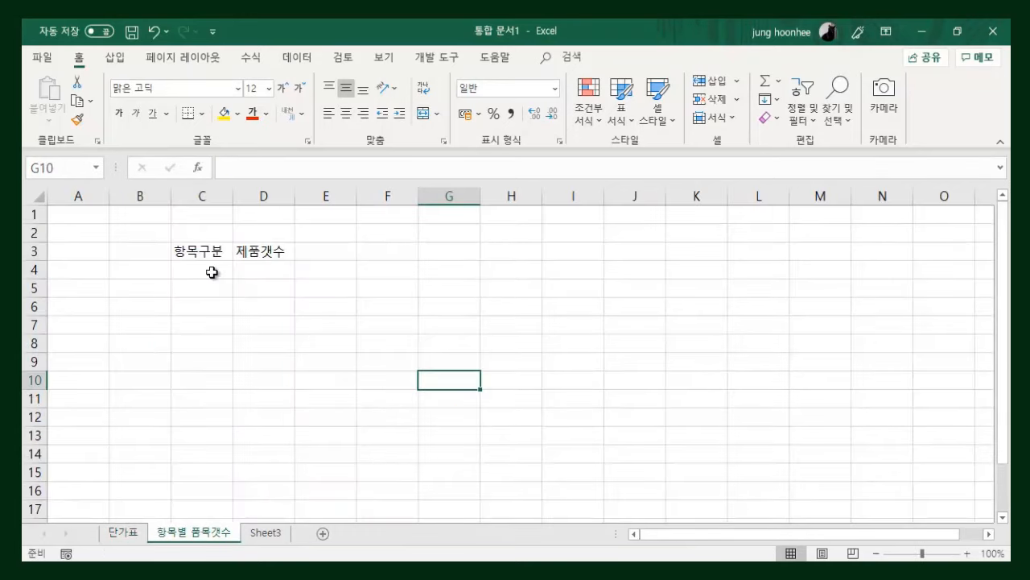
pyautogui.moveTo(212, 272); pyautogui.dragTo(253, 375)
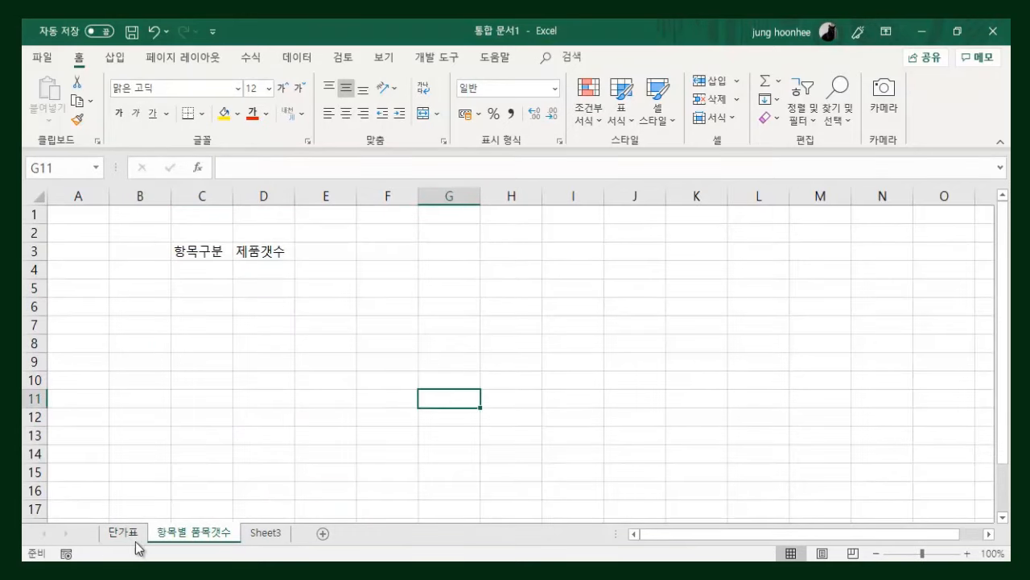
pyautogui.click(122, 532)
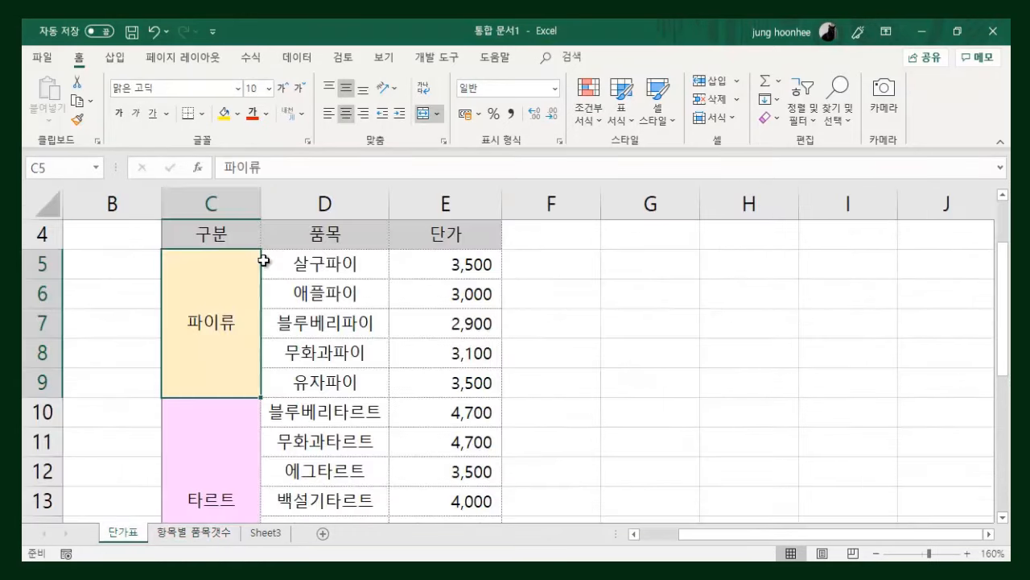
pyautogui.click(193, 532)
pyautogui.click(187, 270)
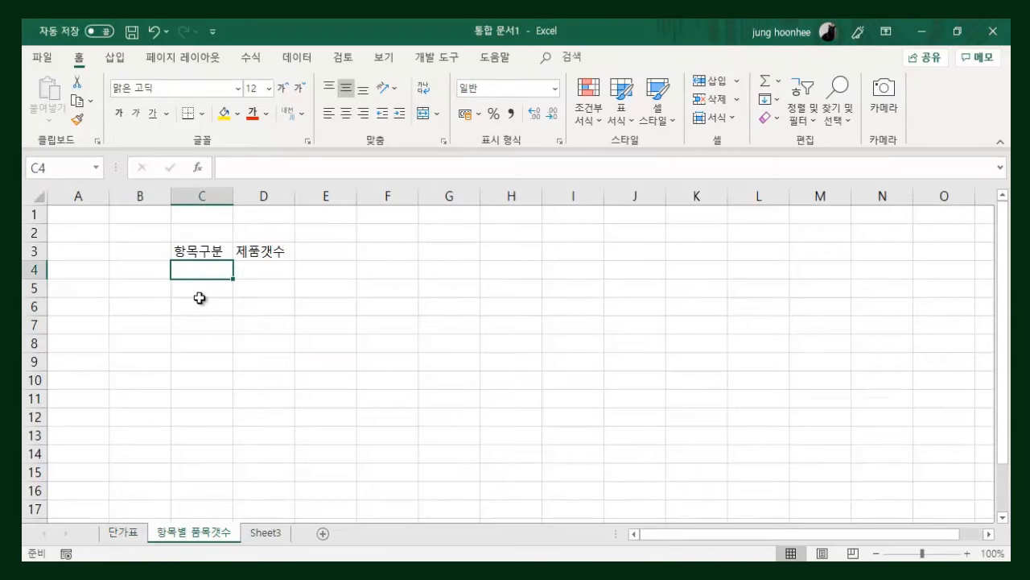
pyautogui.click(202, 298)
pyautogui.click(202, 377)
pyautogui.click(212, 268)
pyautogui.click(209, 297)
pyautogui.click(208, 326)
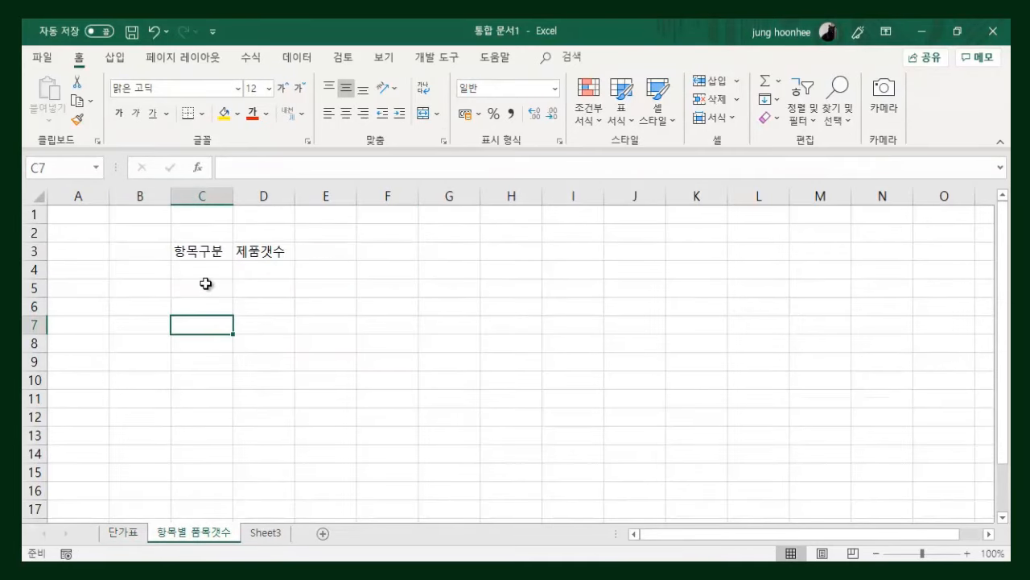
pyautogui.click(206, 272)
pyautogui.click(270, 274)
pyautogui.click(266, 292)
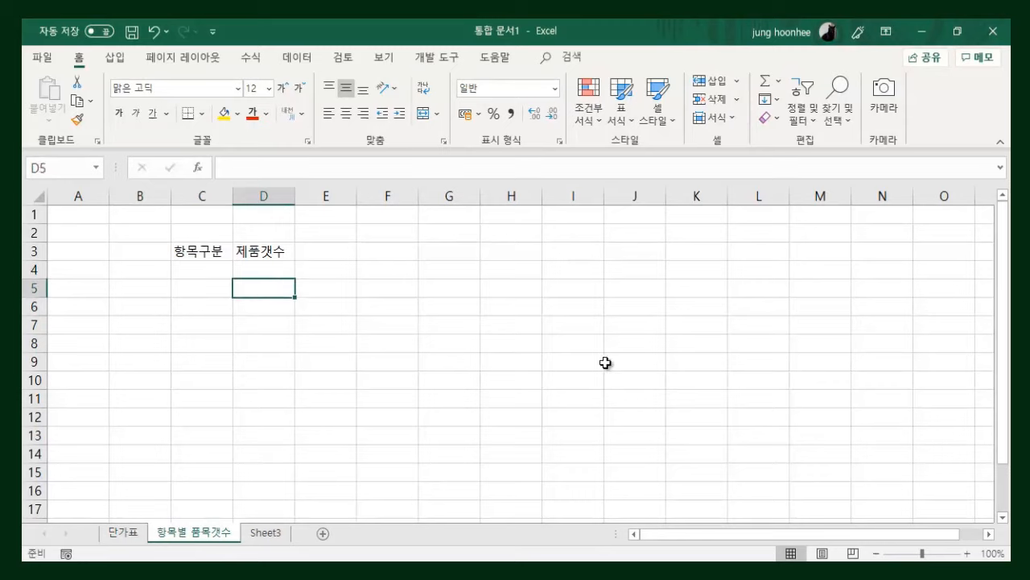
# Set the 항목구분 and 제품갯수 headers in C3:D3 to font size 16.
pyautogui.moveTo(190, 252); pyautogui.dragTo(260, 252)
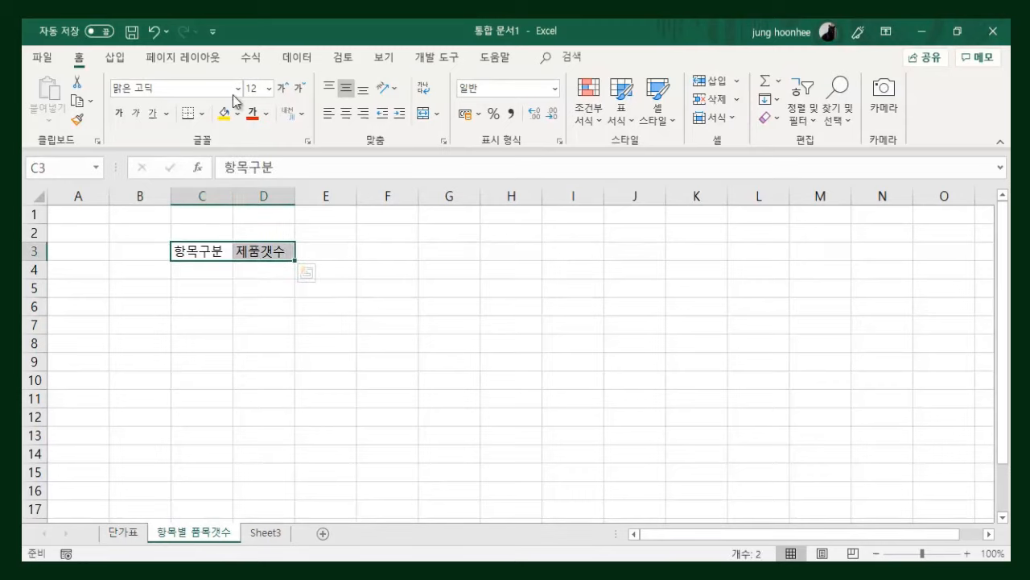
pyautogui.click(269, 88)
pyautogui.click(268, 236)
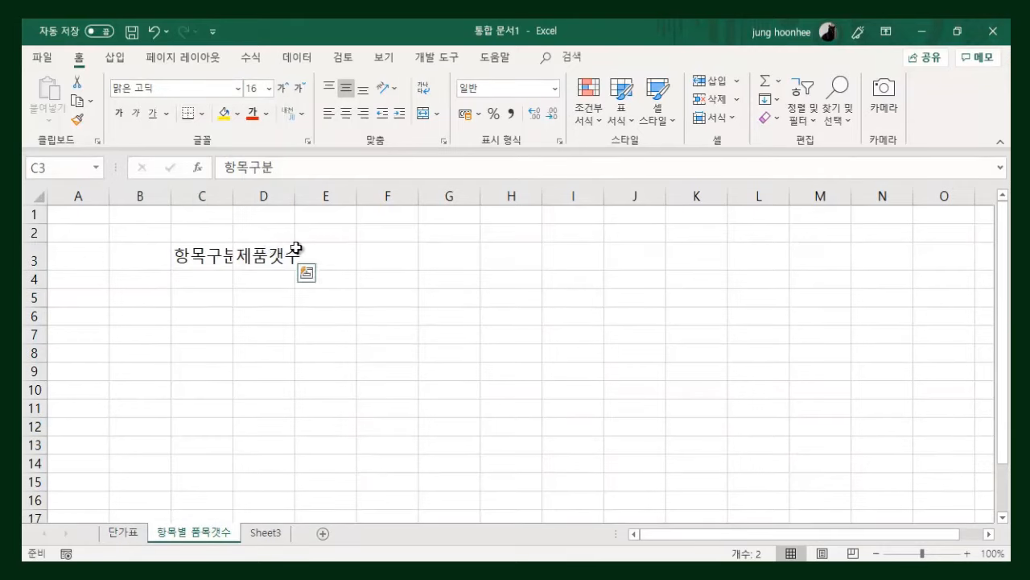
pyautogui.click(456, 297)
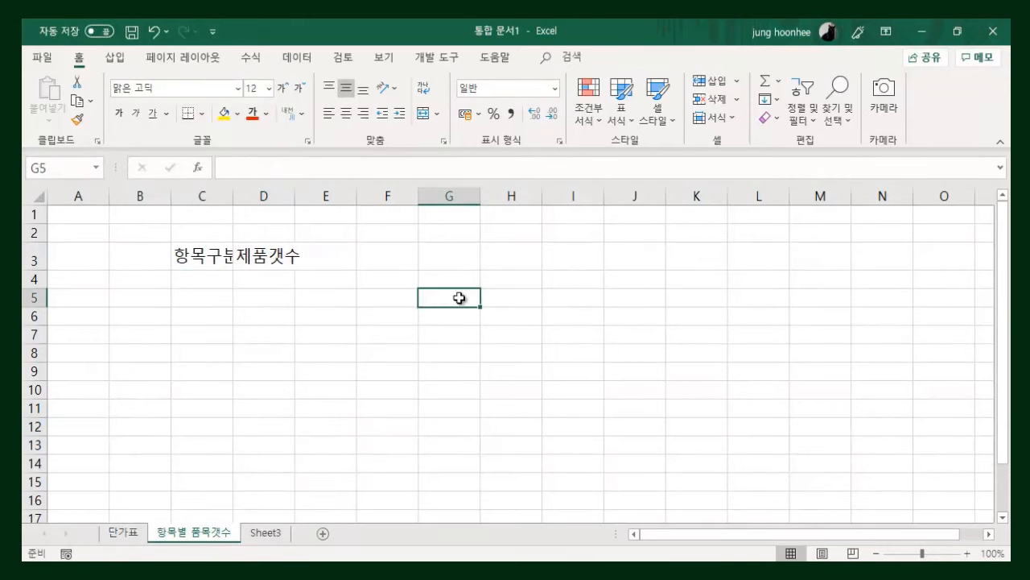
# Auto-fit columns C and D to the enlarged 항목구분 and 제품갯수 headers.
pyautogui.doubleClick(232, 195)
pyautogui.click(379, 331)
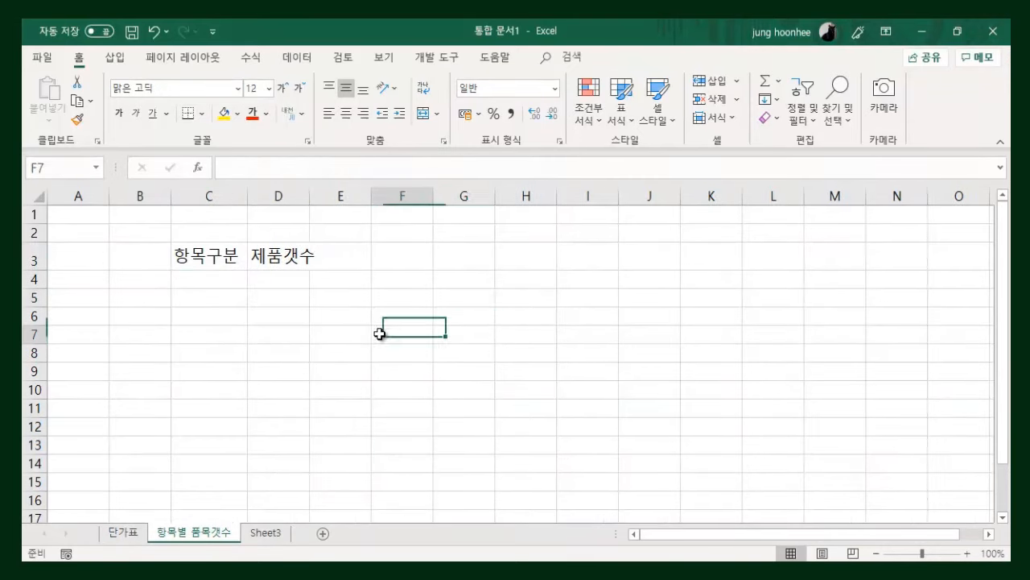
pyautogui.doubleClick(311, 196)
pyautogui.click(318, 340)
pyautogui.click(203, 280)
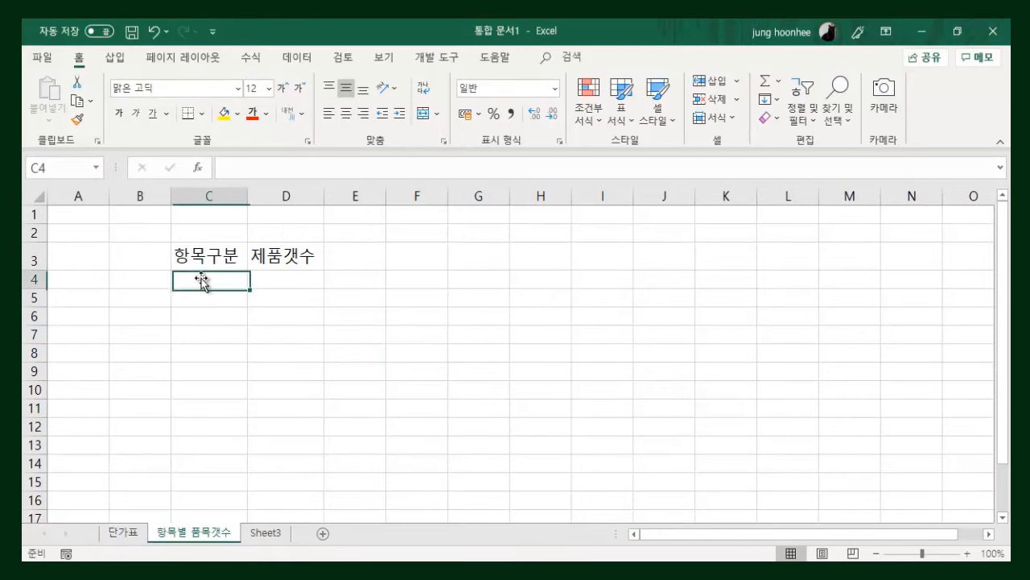
pyautogui.click(197, 303)
pyautogui.click(196, 322)
pyautogui.click(194, 278)
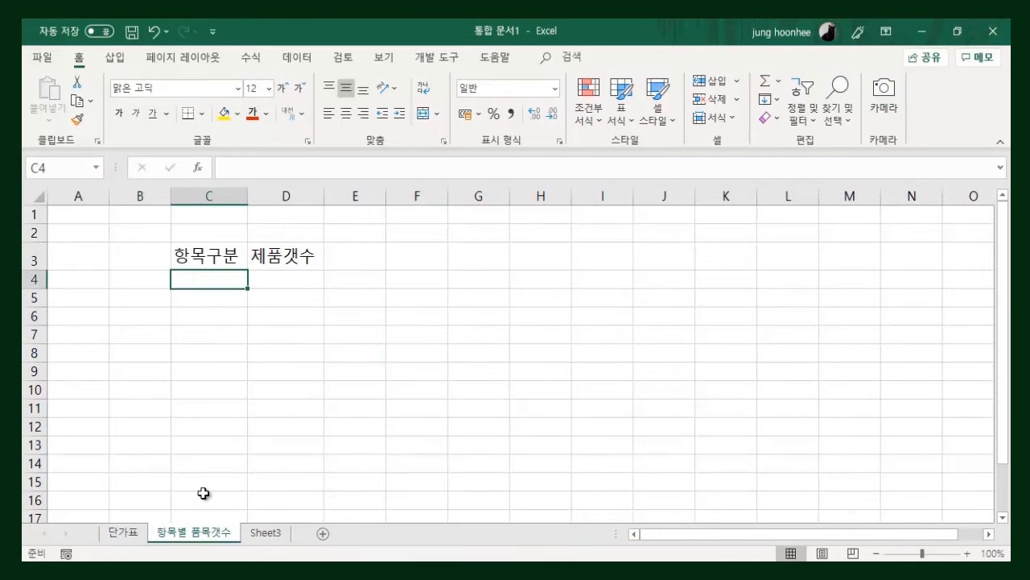
# Compare the 단가표 list against the empty 항목구분 cells C4:C6 on the count sheet.
pyautogui.click(124, 533)
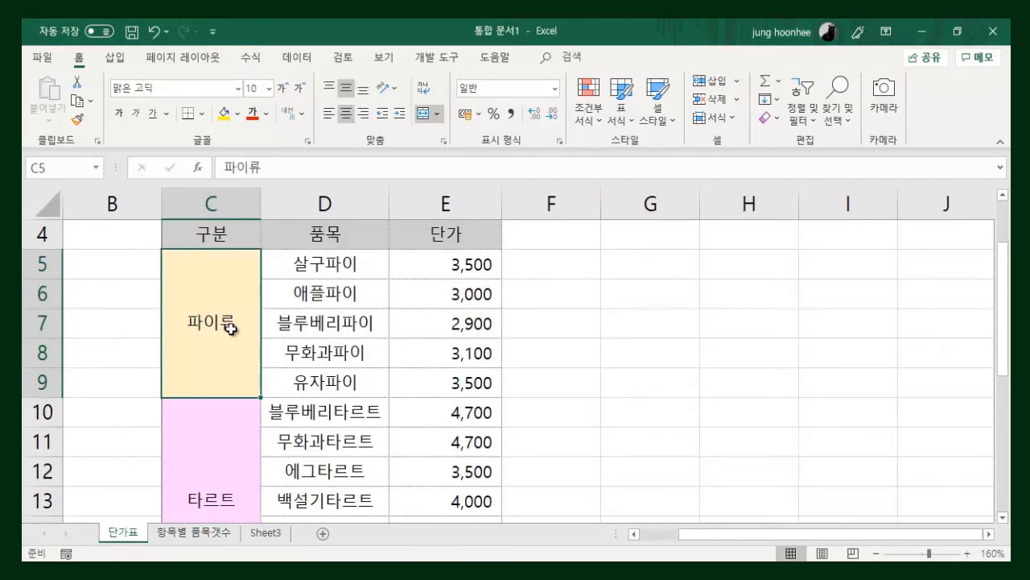
pyautogui.scroll(-3, 226, 399)
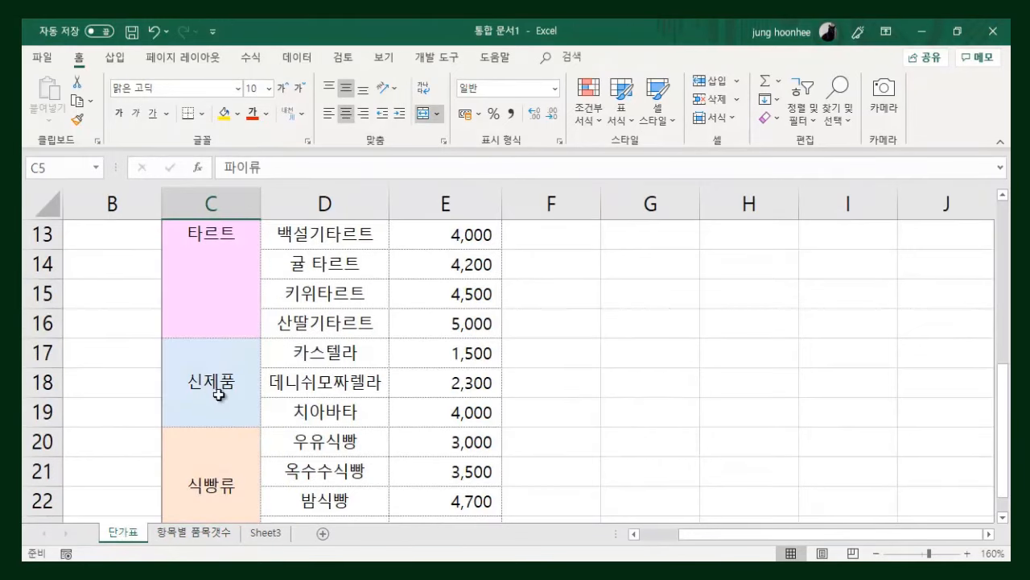
pyautogui.scroll(2, 211, 463)
pyautogui.scroll(-3, 214, 402)
pyautogui.scroll(3, 206, 338)
pyautogui.click(193, 533)
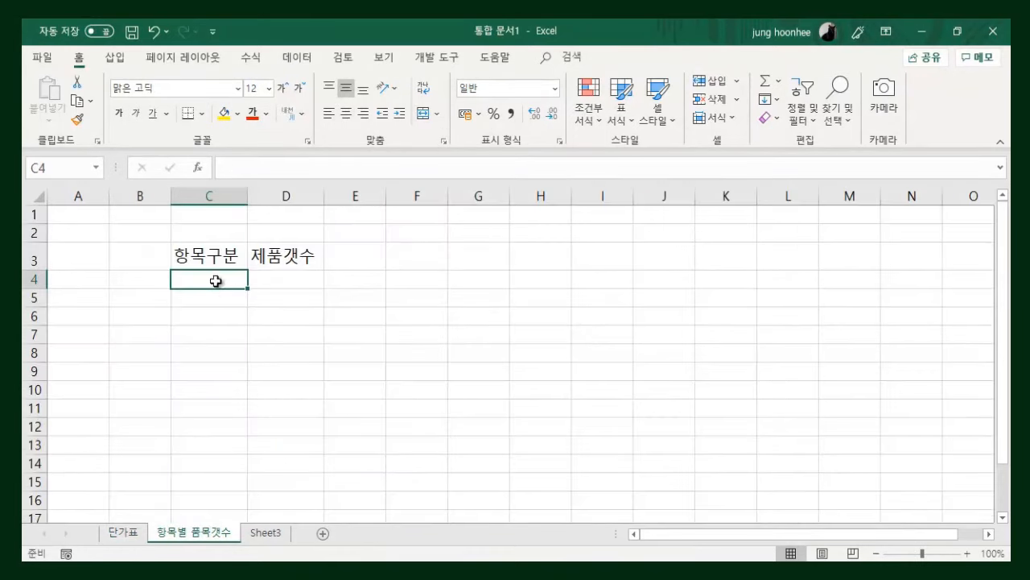
pyautogui.click(215, 318)
pyautogui.click(212, 280)
pyautogui.click(215, 297)
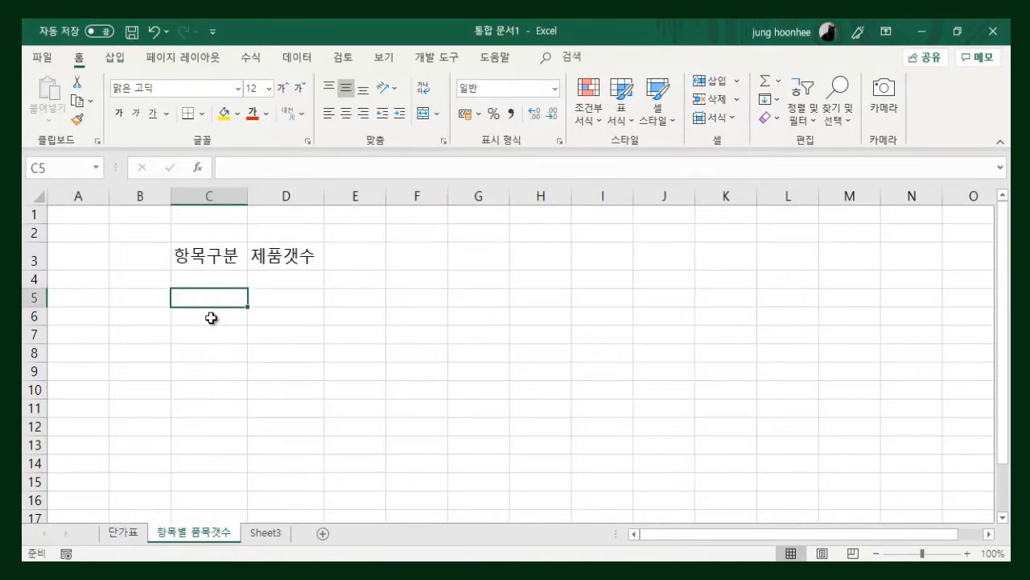
pyautogui.click(219, 317)
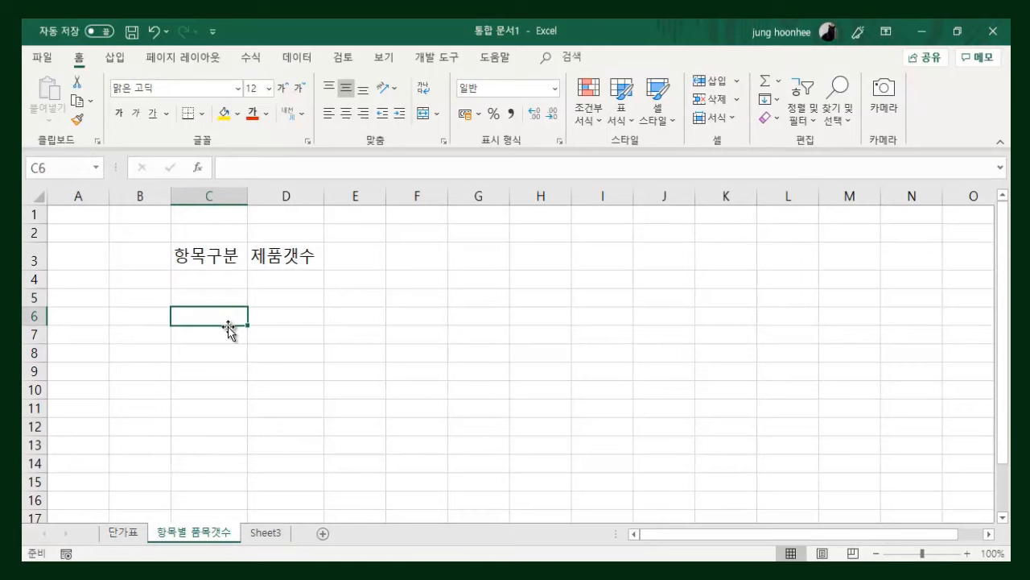
# Return to the 단가표 sheet and select the merged 파이류 cell C5:C9.
pyautogui.click(123, 532)
pyautogui.scroll(2, 680, 294)
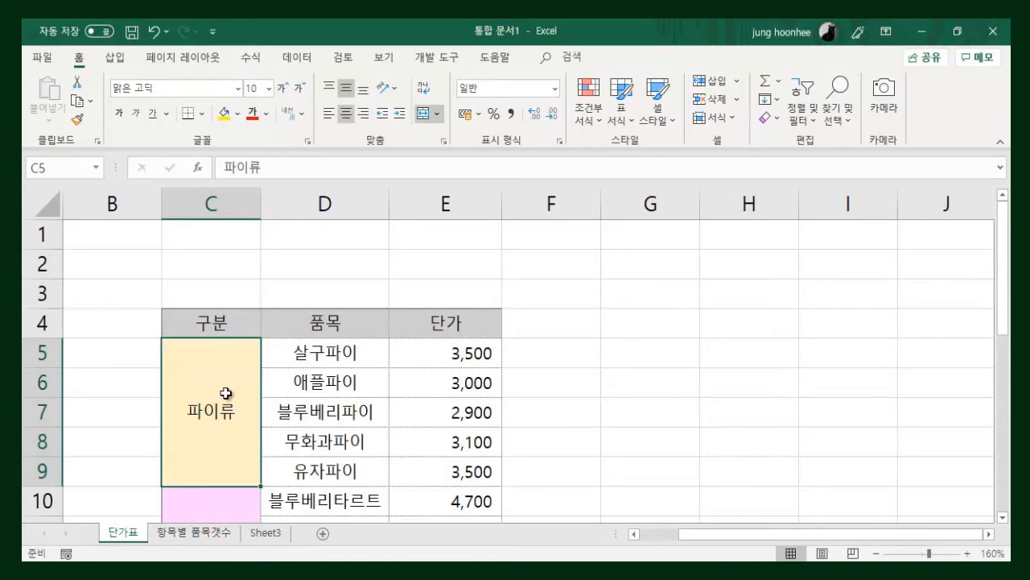
pyautogui.click(776, 453)
pyautogui.click(209, 415)
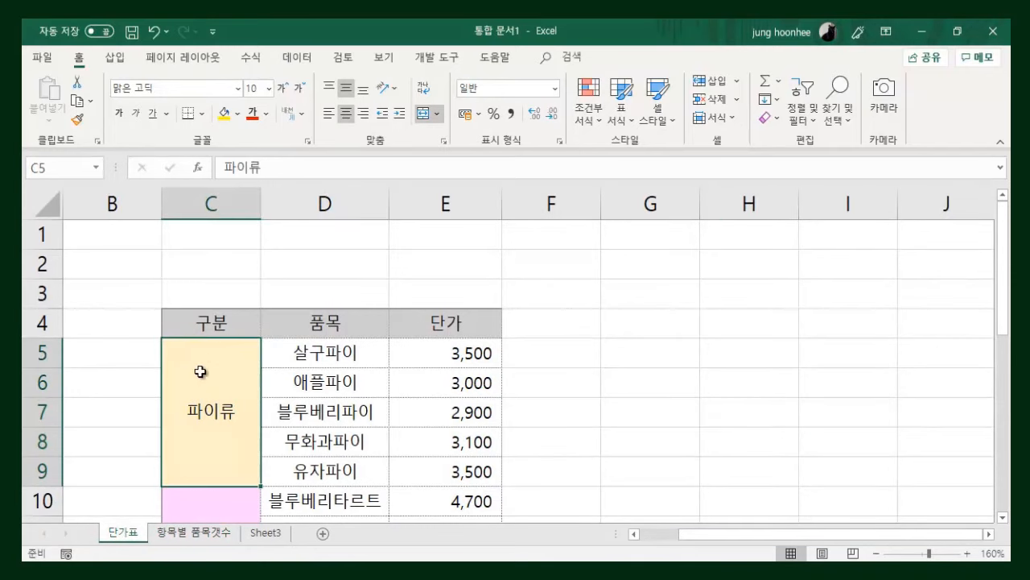
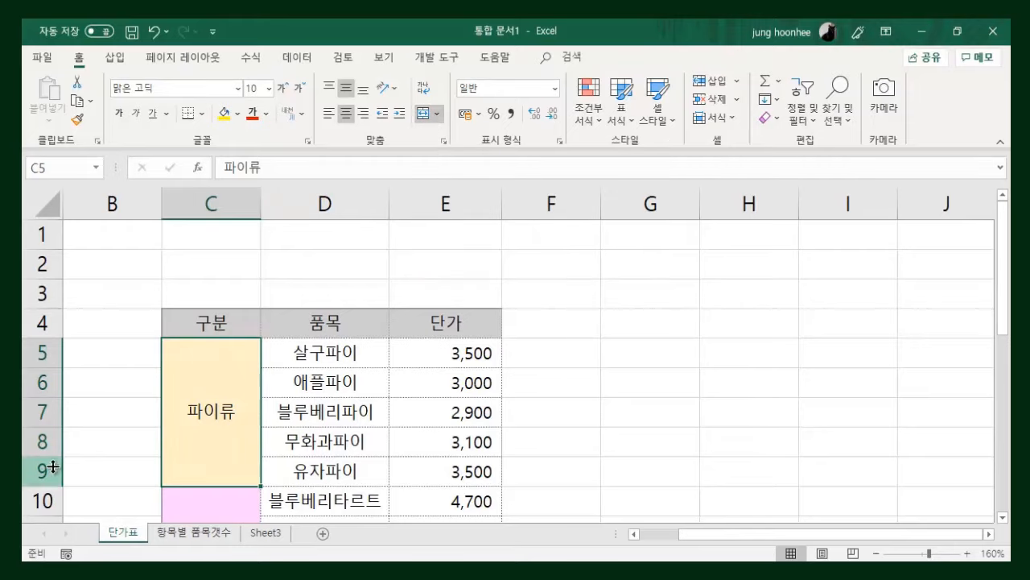
# Unmerge the 파이류, 타르트, 신제품 and 식빵류 blocks in the 구분 column.
pyautogui.click(421, 118)
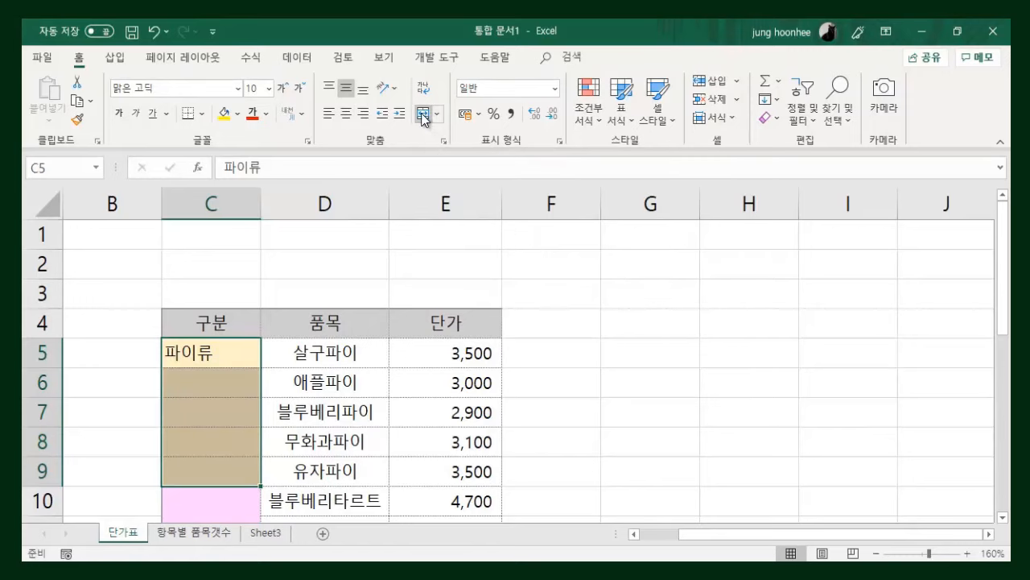
pyautogui.scroll(-2, 218, 438)
pyautogui.click(214, 379)
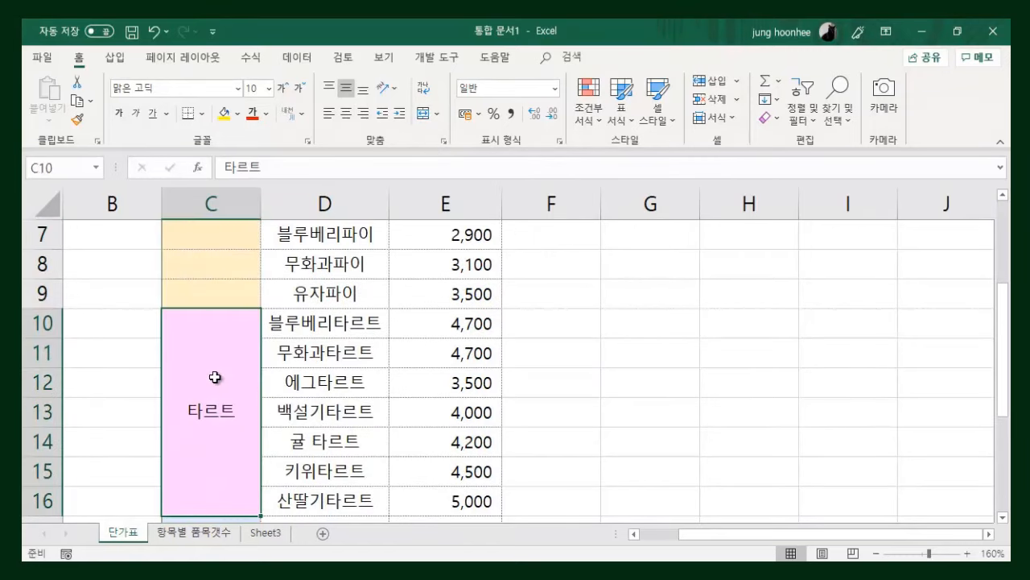
pyautogui.click(421, 119)
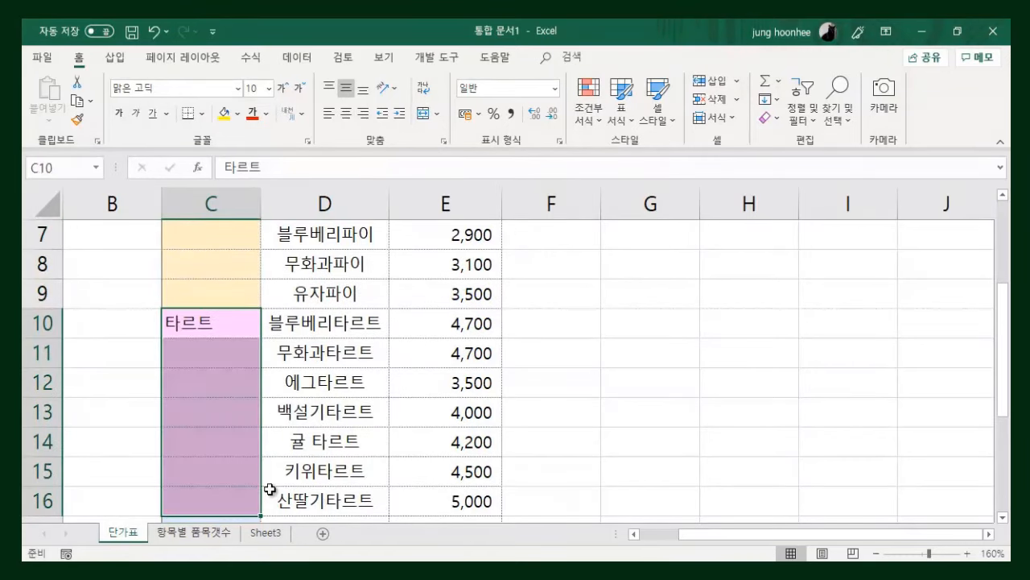
pyautogui.scroll(-3, 250, 434)
pyautogui.click(211, 297)
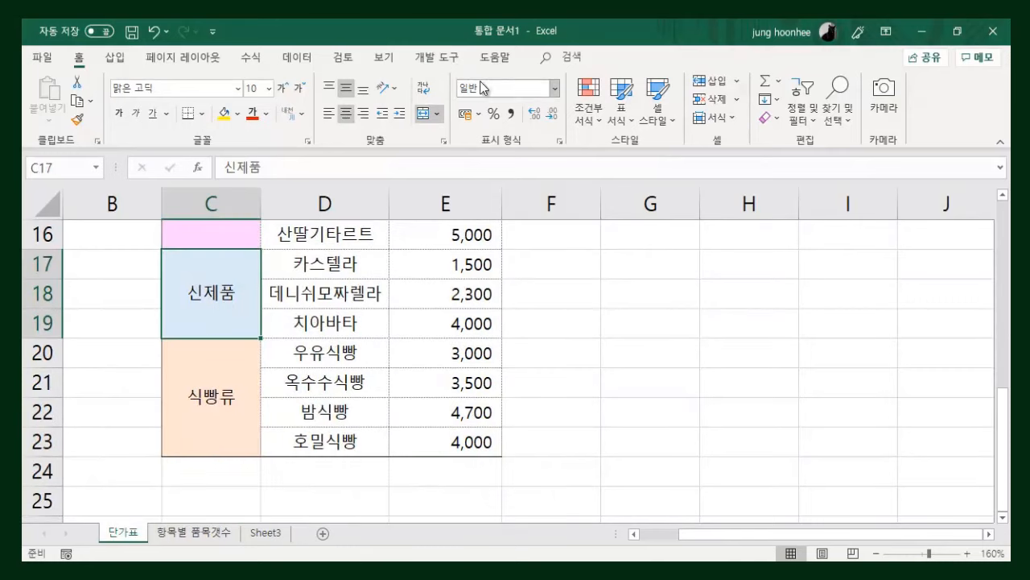
pyautogui.click(424, 114)
pyautogui.click(209, 398)
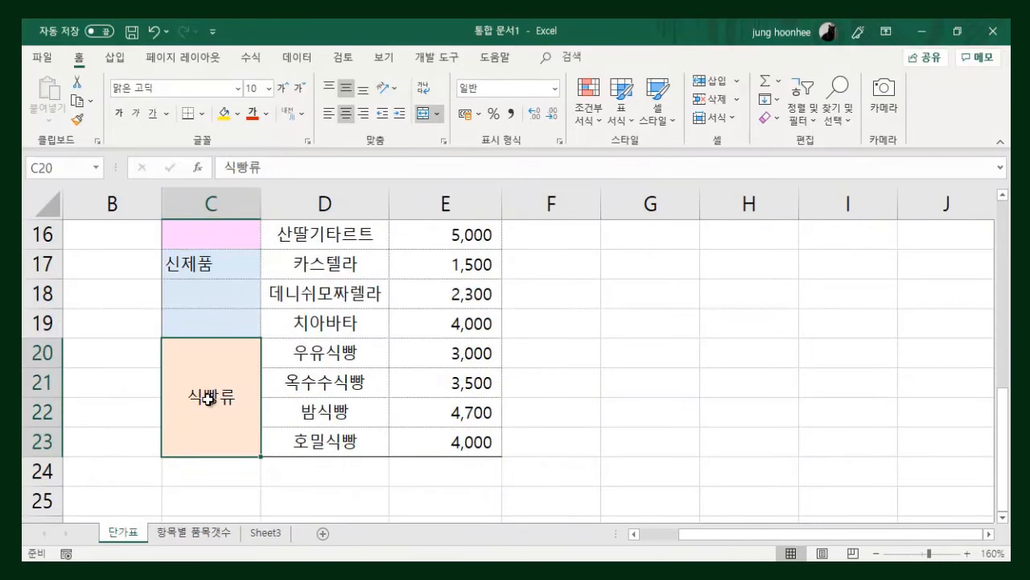
pyautogui.click(425, 114)
pyautogui.scroll(4, 588, 334)
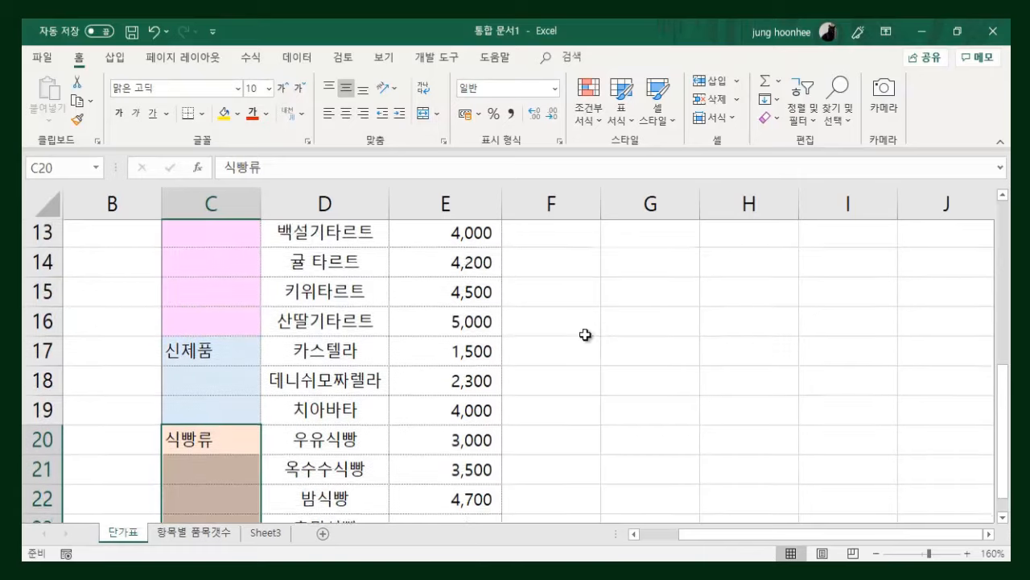
pyautogui.click(656, 354)
# Fill each label (파이류, 타르트, 신제품, 식빵류) down through its own product rows.
pyautogui.click(235, 264)
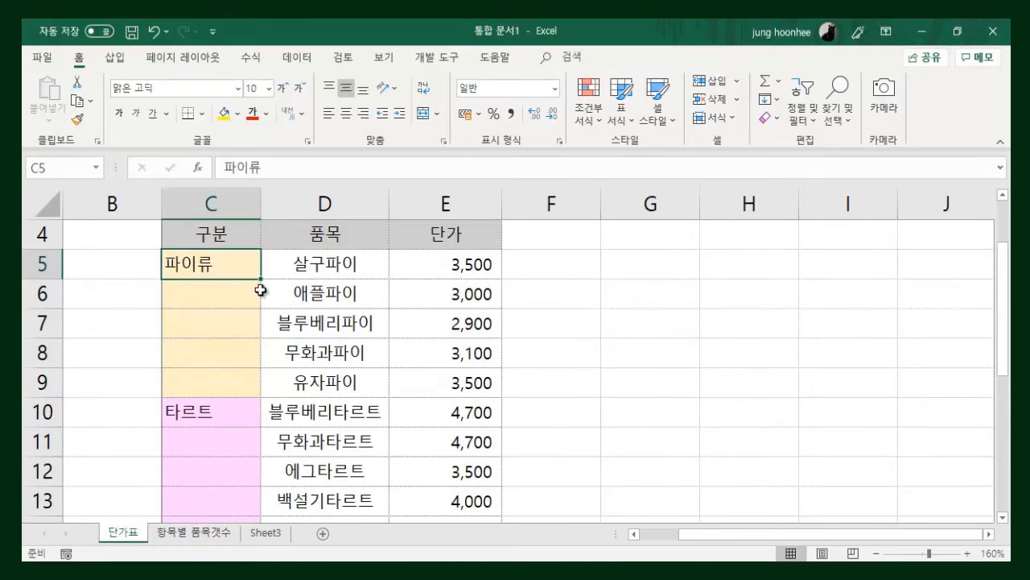
pyautogui.moveTo(261, 280); pyautogui.dragTo(261, 483)
pyautogui.click(226, 416)
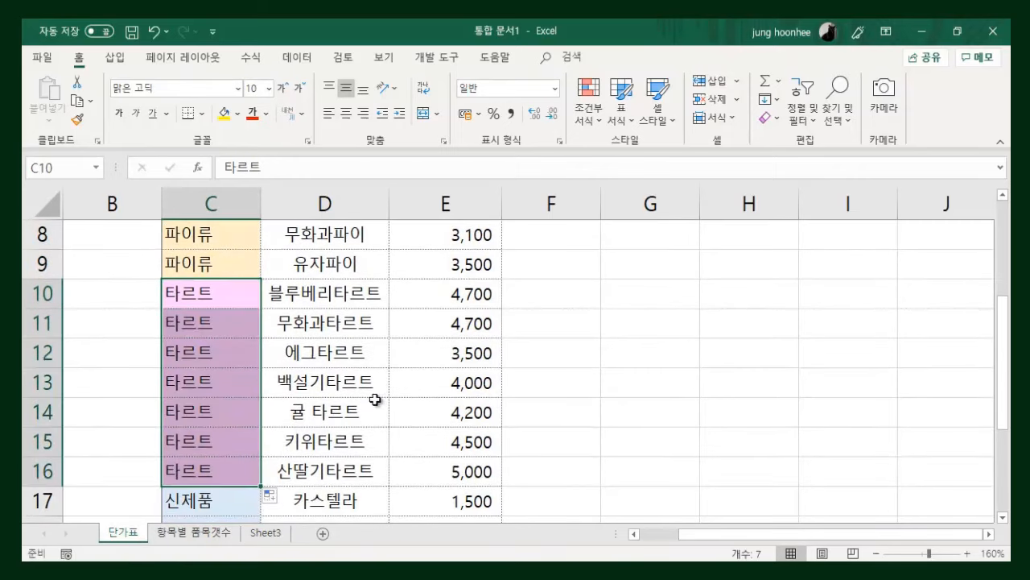
pyautogui.scroll(-1, 184, 421)
pyautogui.click(199, 416)
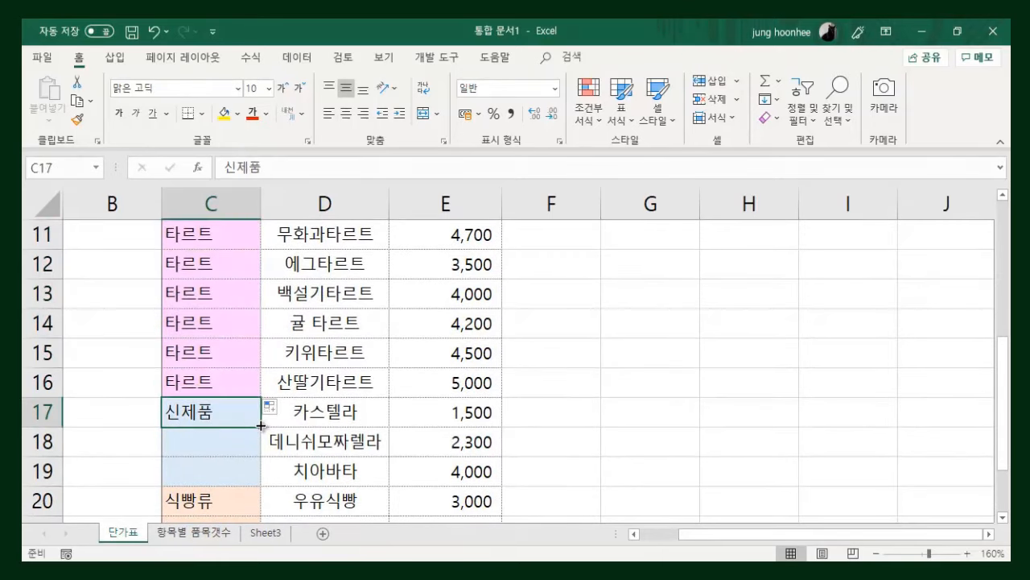
pyautogui.moveTo(261, 427); pyautogui.dragTo(256, 481)
pyautogui.scroll(-3, 421, 409)
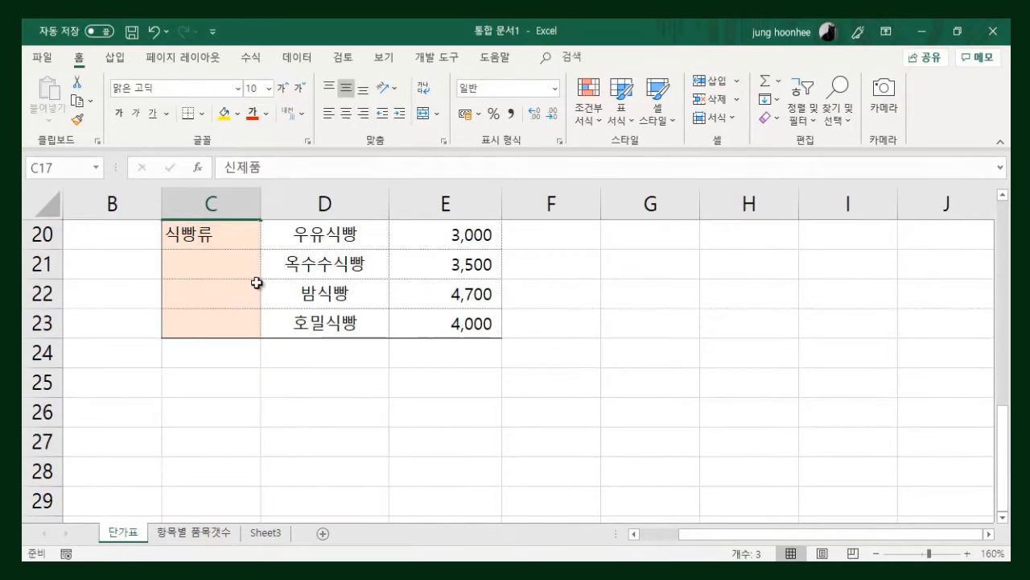
pyautogui.click(205, 234)
pyautogui.moveTo(263, 248); pyautogui.dragTo(262, 326)
pyautogui.click(653, 354)
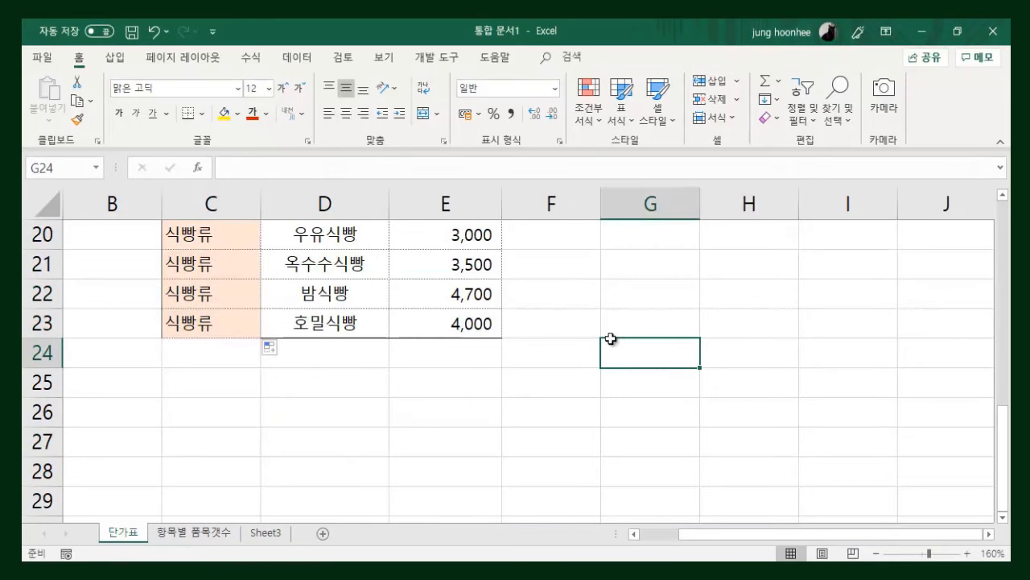
pyautogui.scroll(5, 536, 356)
pyautogui.scroll(2, 501, 374)
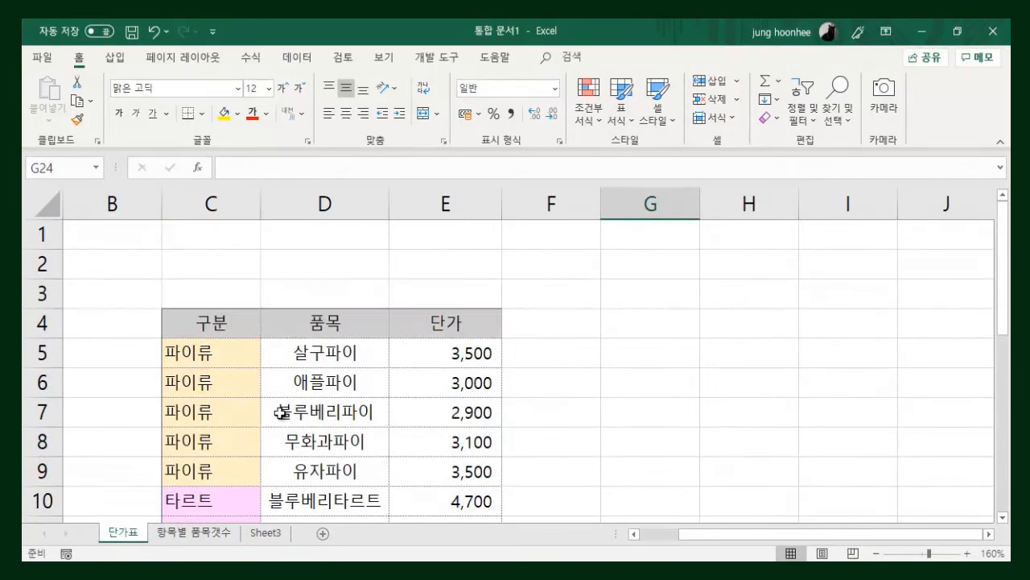
# Copy 단가표 labels C5:C23 and paste them at C4 on the 항목별 품목갯수 sheet.
pyautogui.moveTo(207, 350); pyautogui.dragTo(207, 465)
pyautogui.hotkey('ctrl', 'c')
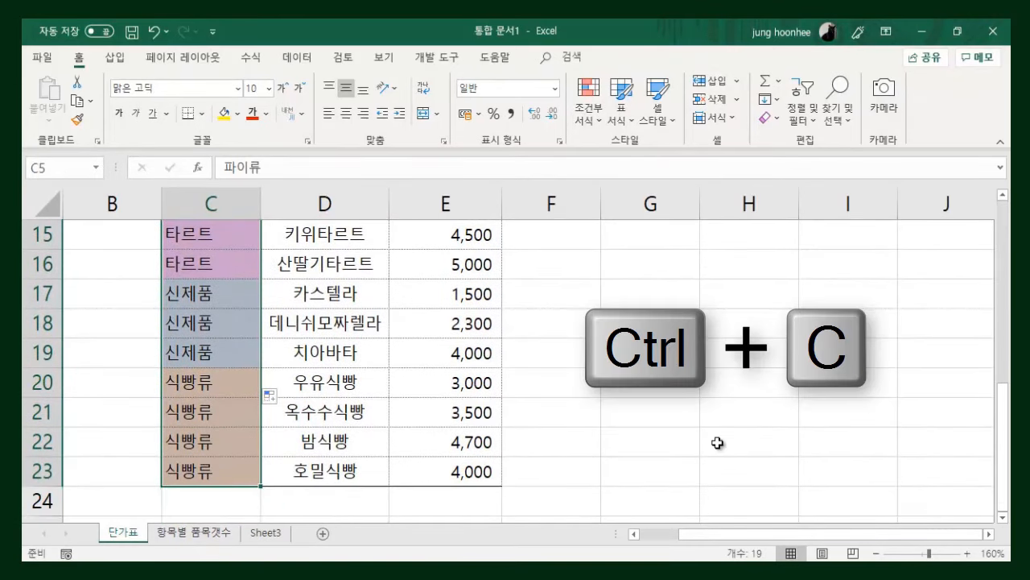
pyautogui.hotkey('ctrl', 'c')
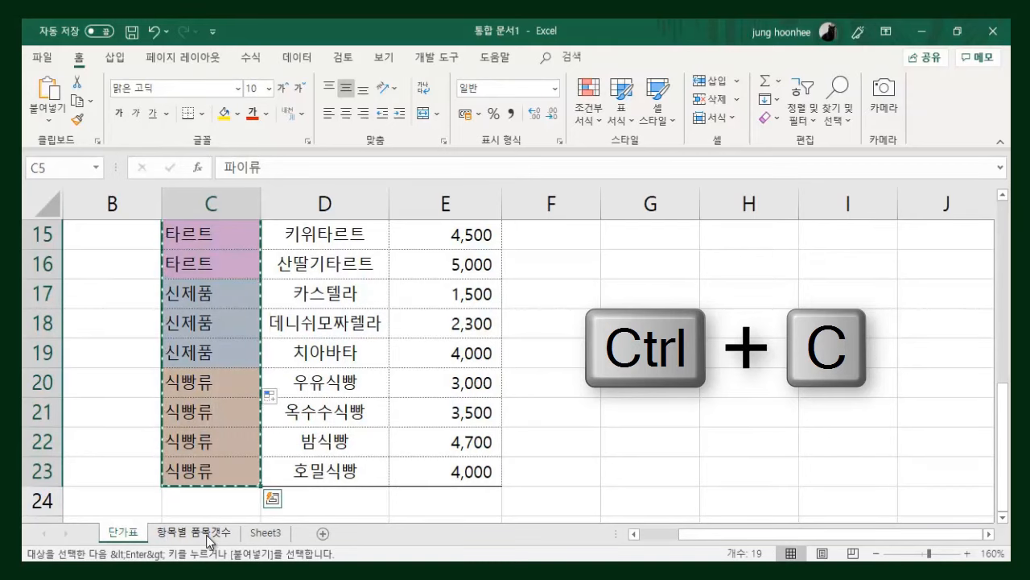
pyautogui.click(208, 533)
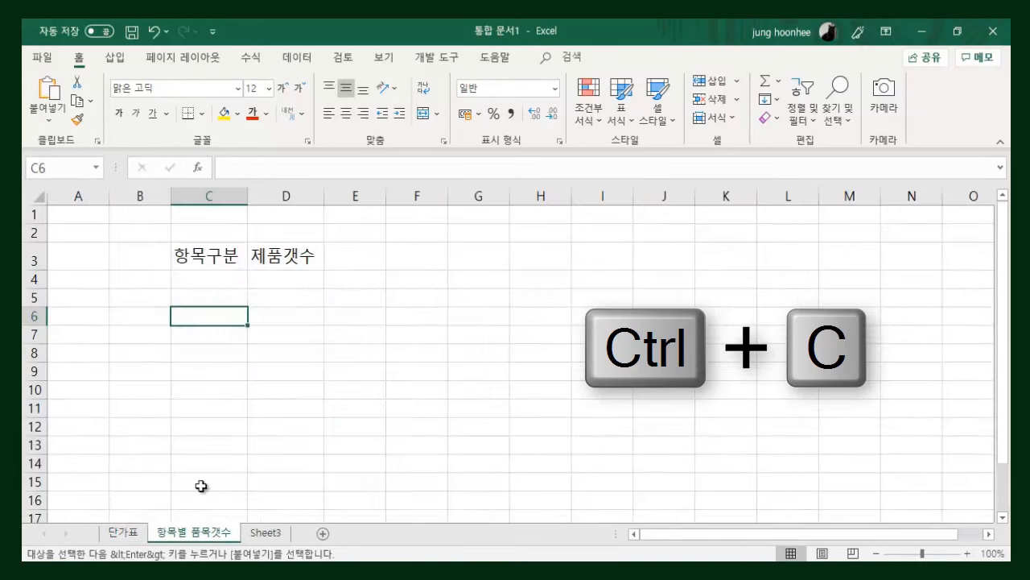
pyautogui.click(211, 282)
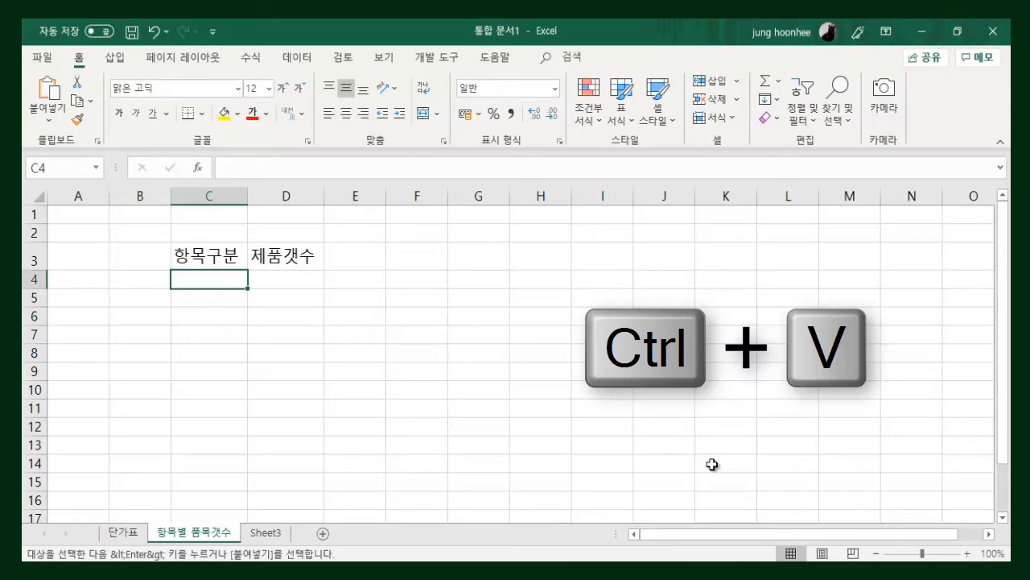
pyautogui.hotkey('ctrl', 'v')
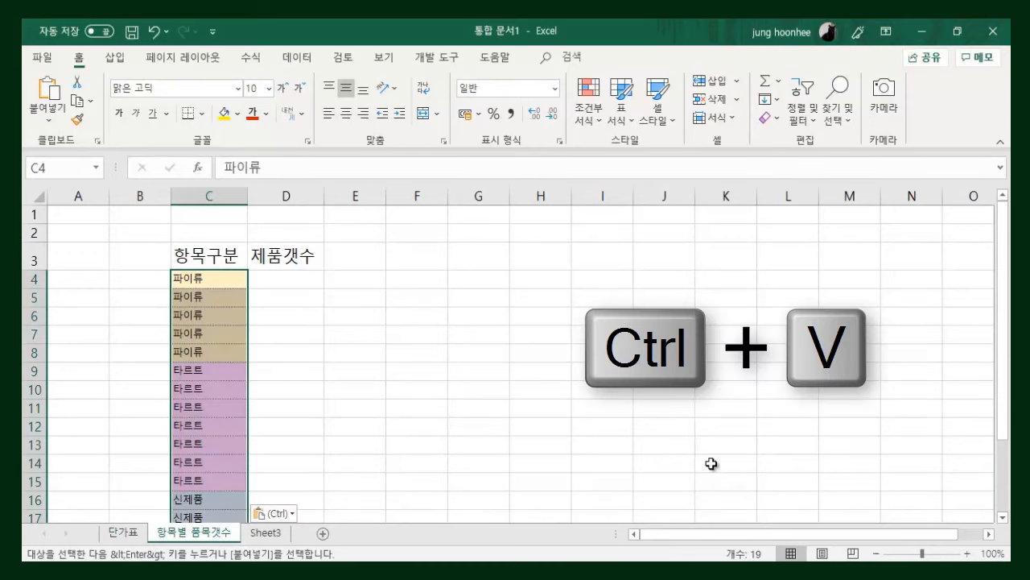
pyautogui.scroll(-3, 276, 395)
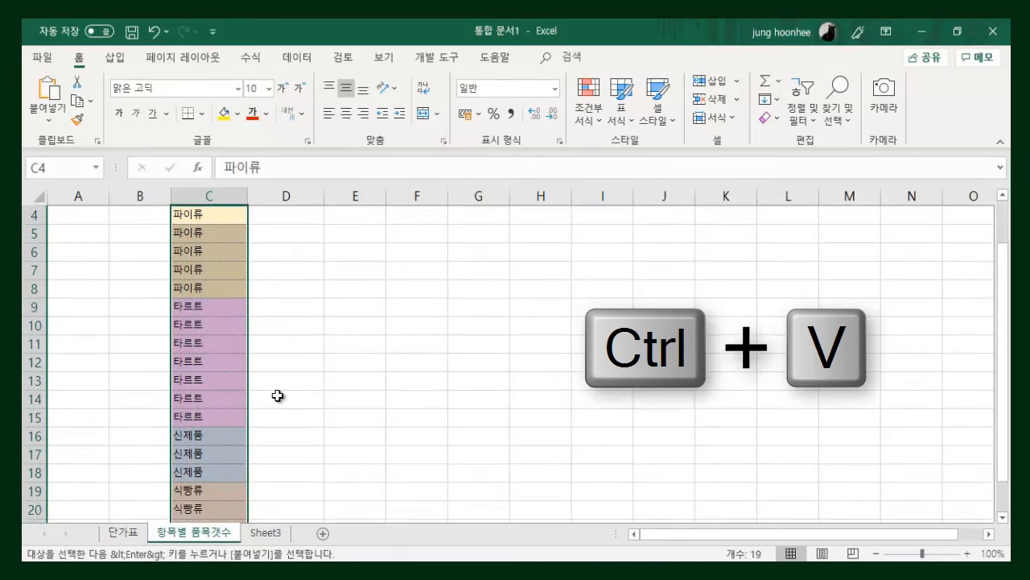
pyautogui.scroll(2, 274, 412)
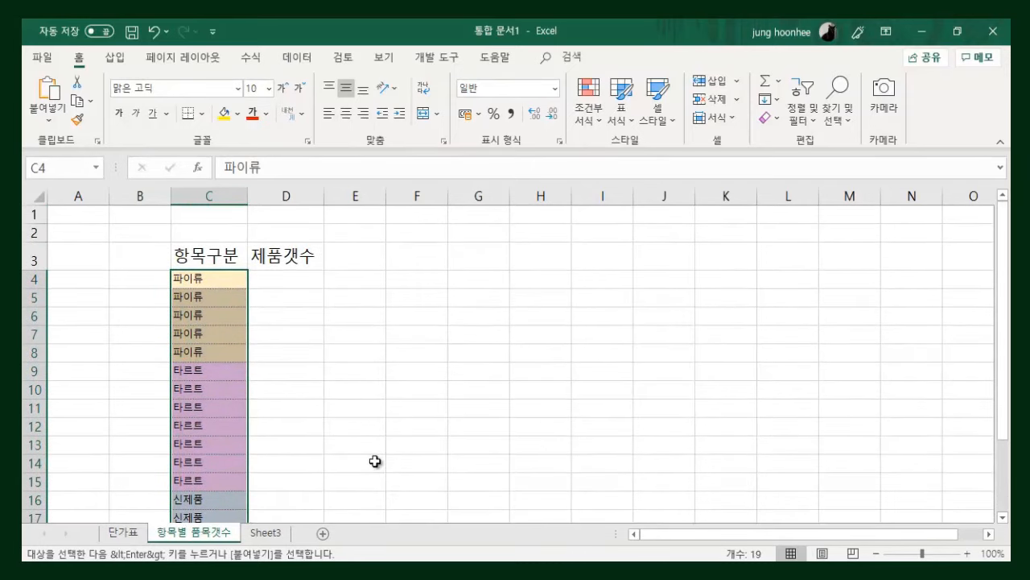
pyautogui.keyDown('ctrl'); pyautogui.scroll(2, 376, 462); pyautogui.keyUp('ctrl')
pyautogui.scroll(1, 516, 403)
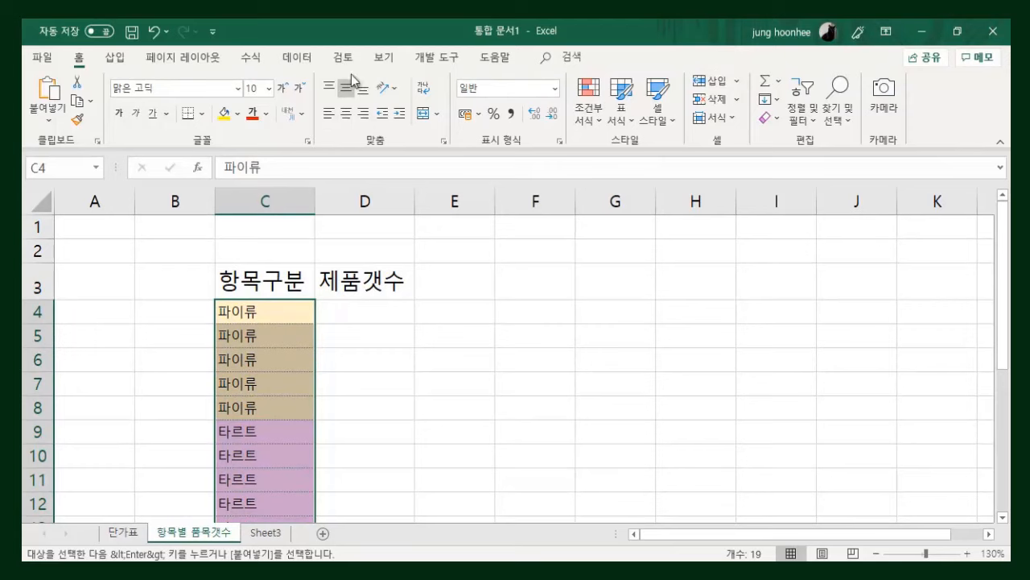
# Run Remove Duplicates with the expanded selection, leaving four unique labels in C4:C7.
pyautogui.click(297, 57)
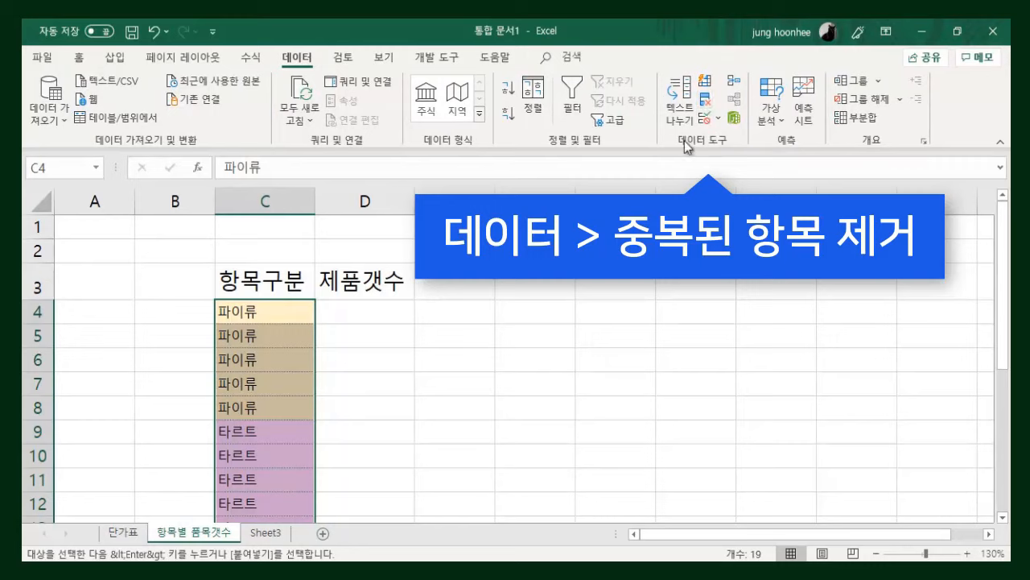
pyautogui.click(706, 100)
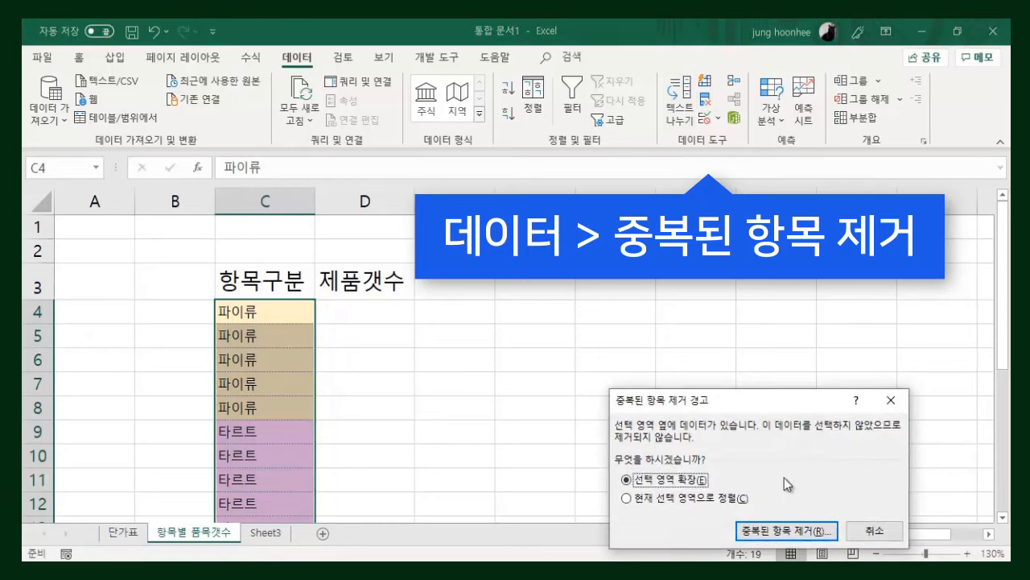
pyautogui.click(777, 533)
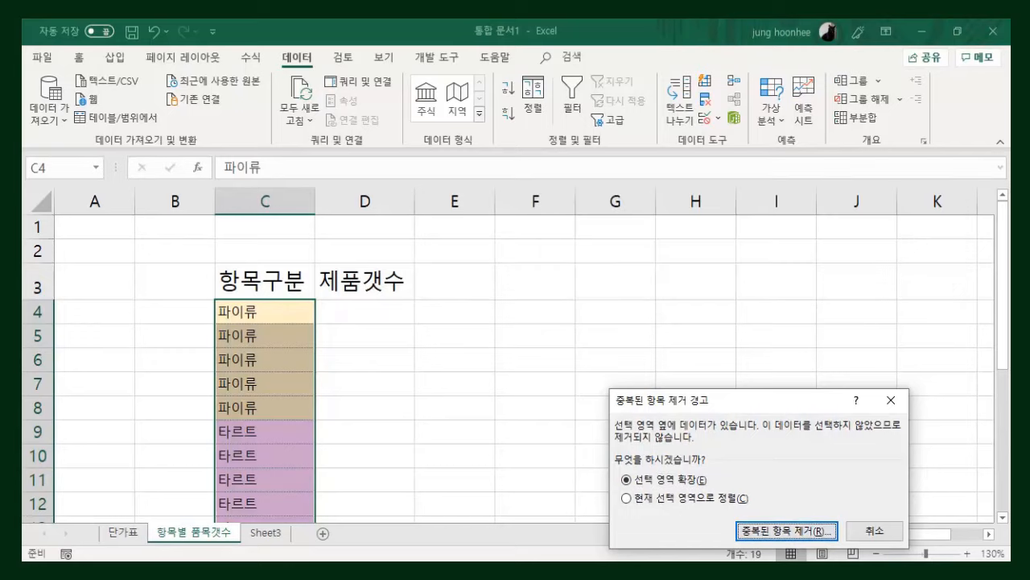
pyautogui.moveTo(762, 407); pyautogui.dragTo(512, 257)
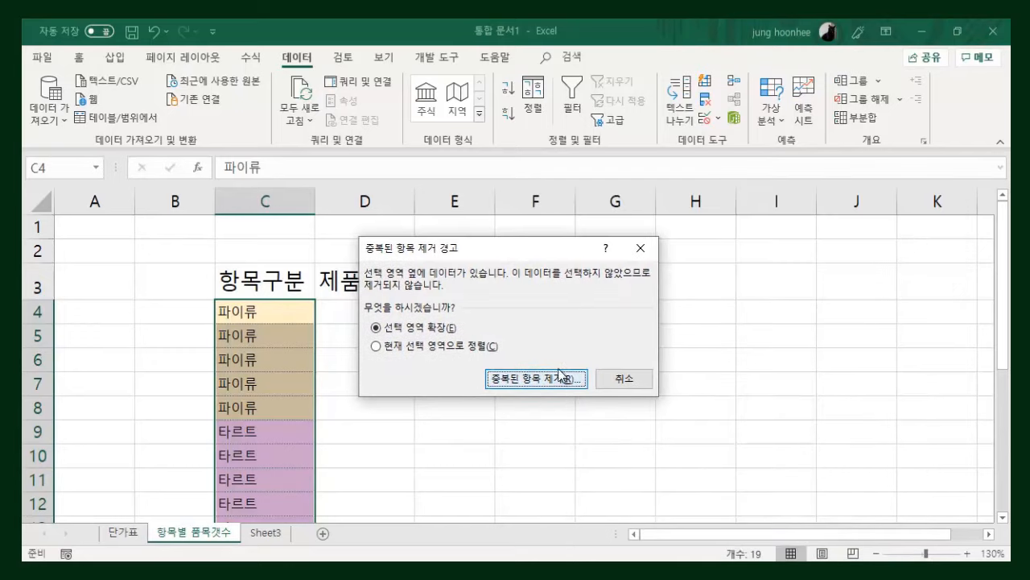
pyautogui.click(539, 378)
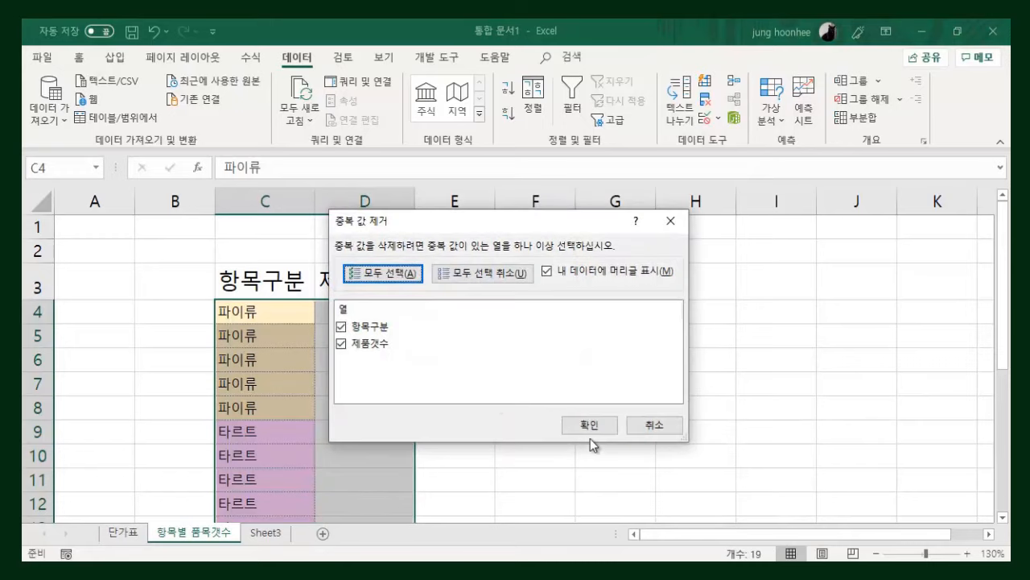
pyautogui.click(590, 427)
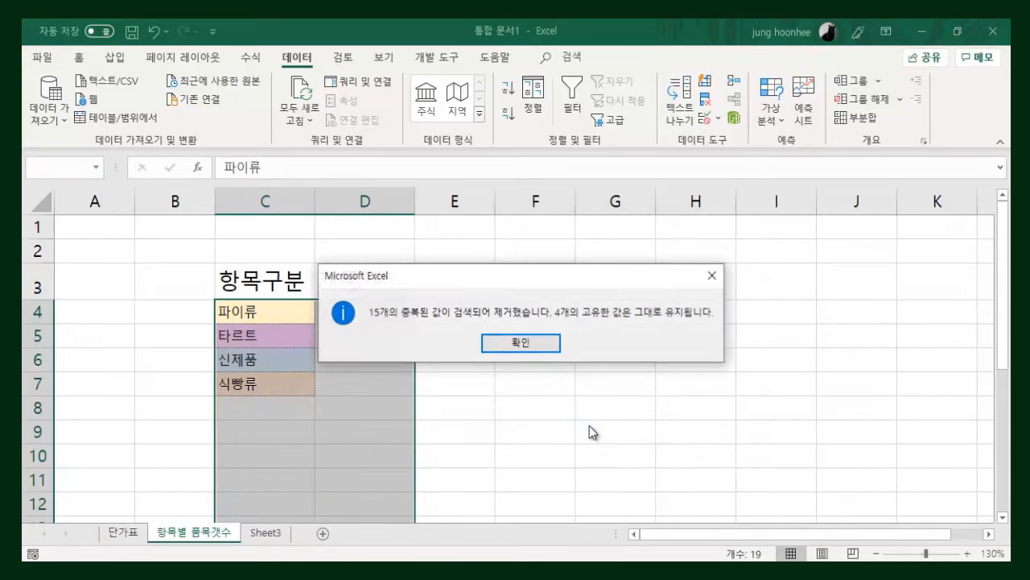
pyautogui.click(523, 346)
pyautogui.click(568, 360)
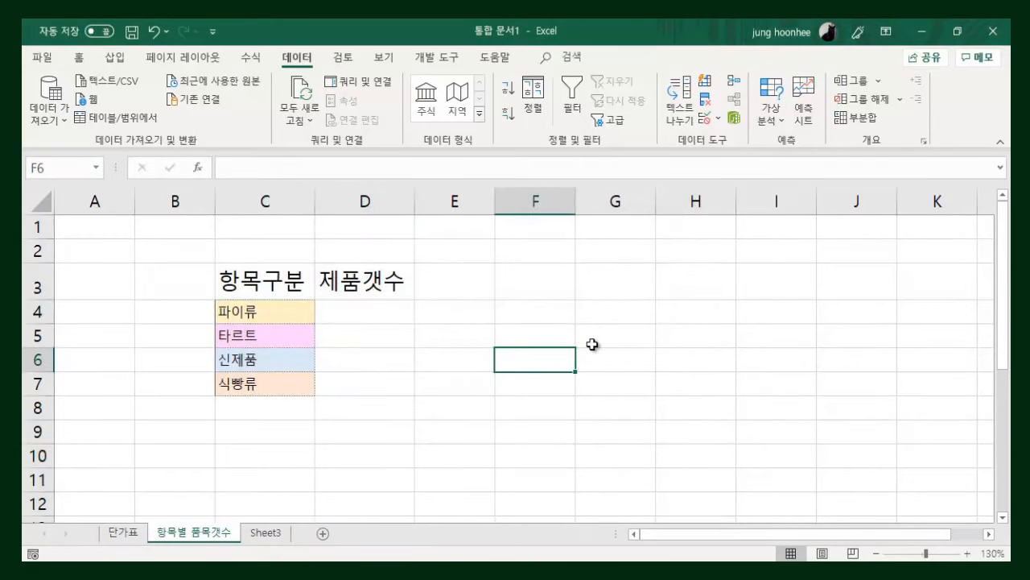
# Compare both sheets and settle on D4, beside 파이류 in C4, on the count sheet.
pyautogui.click(343, 400)
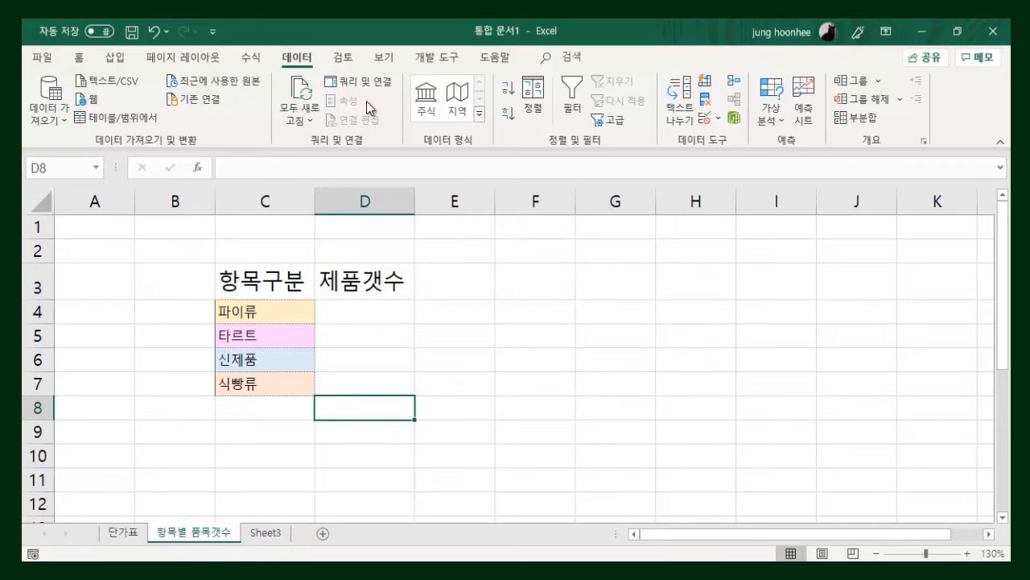
pyautogui.click(563, 400)
pyautogui.click(202, 483)
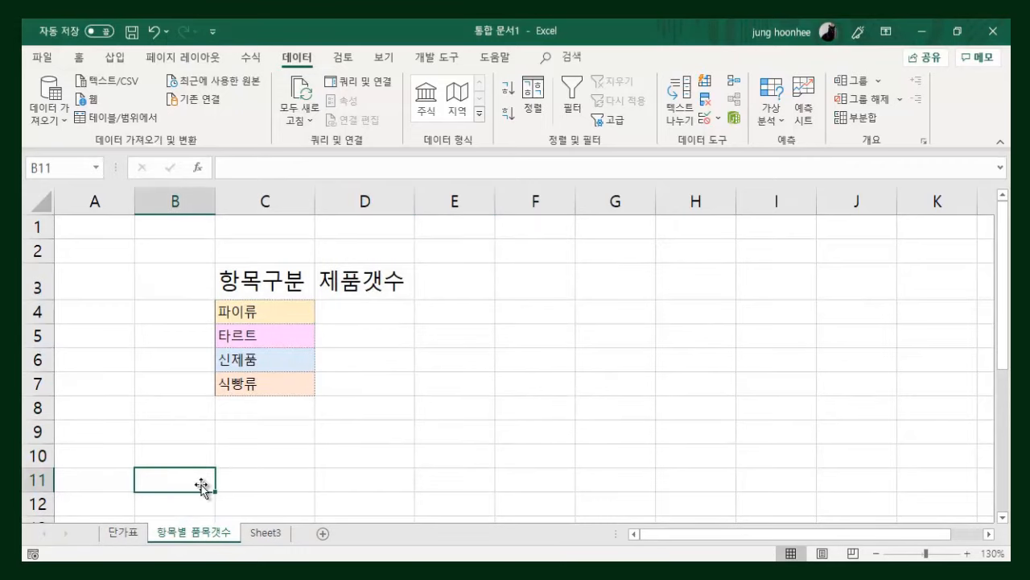
pyautogui.click(127, 532)
pyautogui.scroll(5, 386, 300)
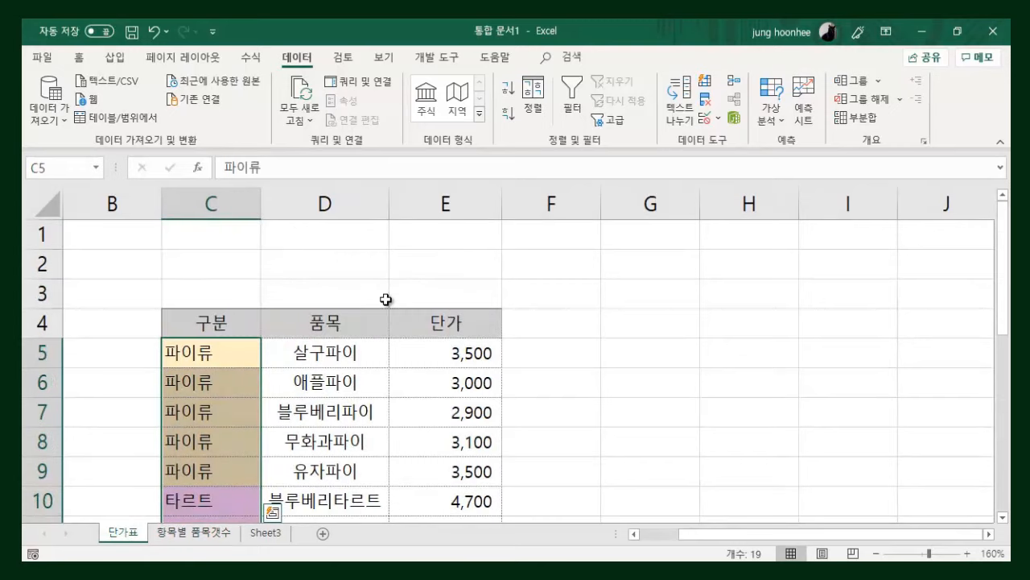
pyautogui.click(671, 387)
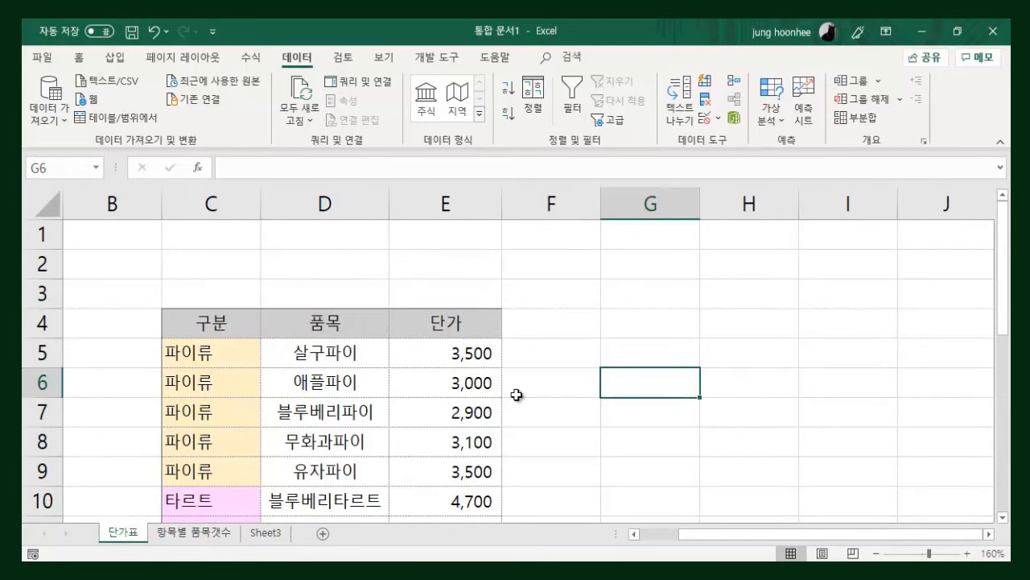
pyautogui.click(197, 534)
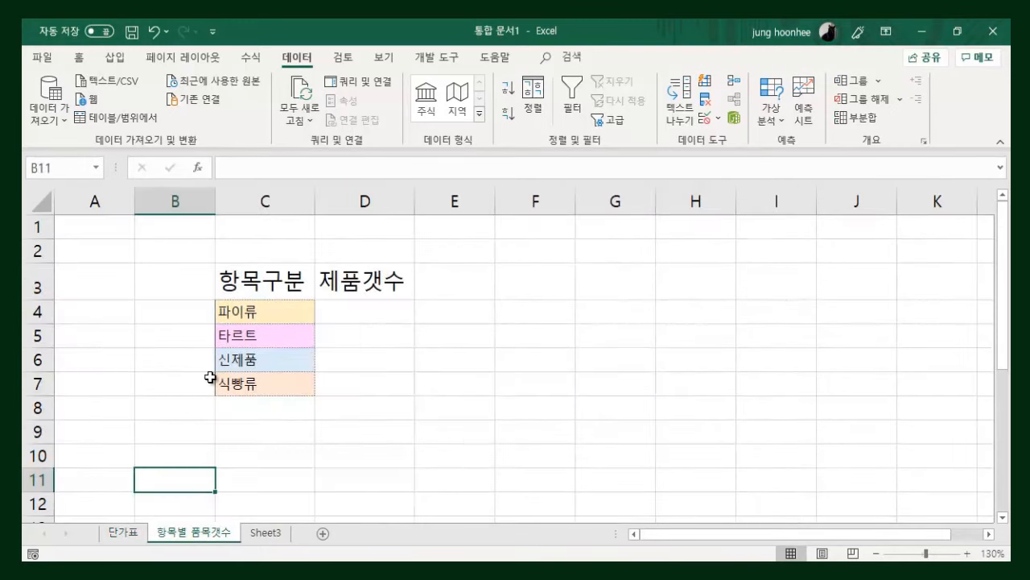
pyautogui.click(242, 361)
pyautogui.click(384, 376)
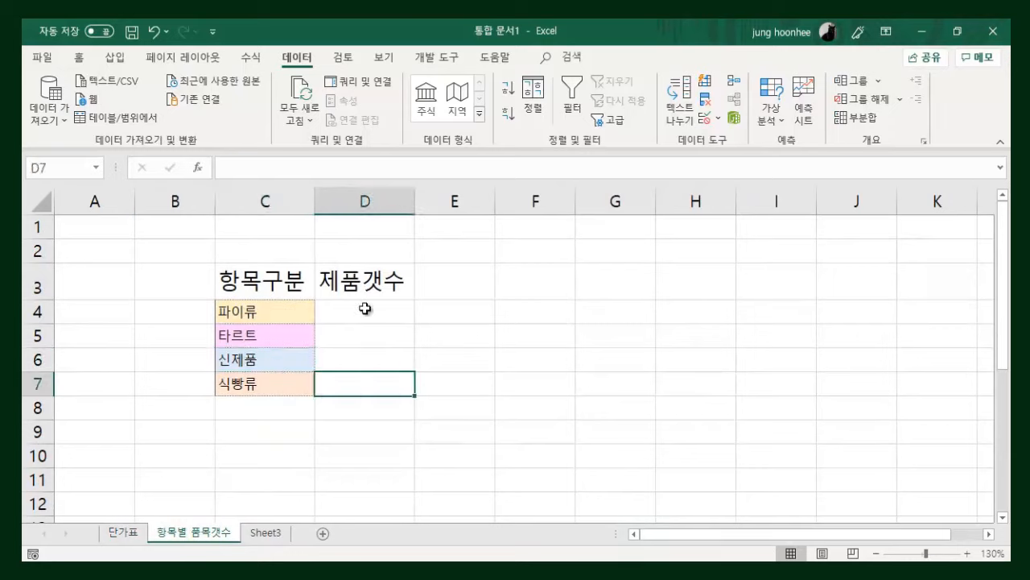
pyautogui.click(361, 314)
pyautogui.click(255, 313)
pyautogui.click(356, 310)
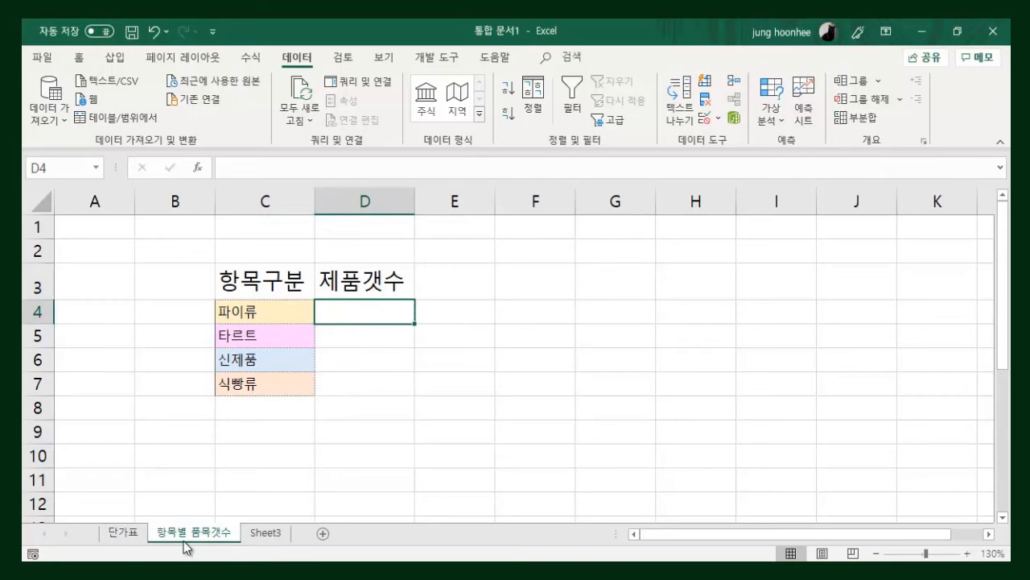
# Step through the 파이류 entries in 단가표 column C, then return to D4.
pyautogui.click(125, 533)
pyautogui.click(217, 350)
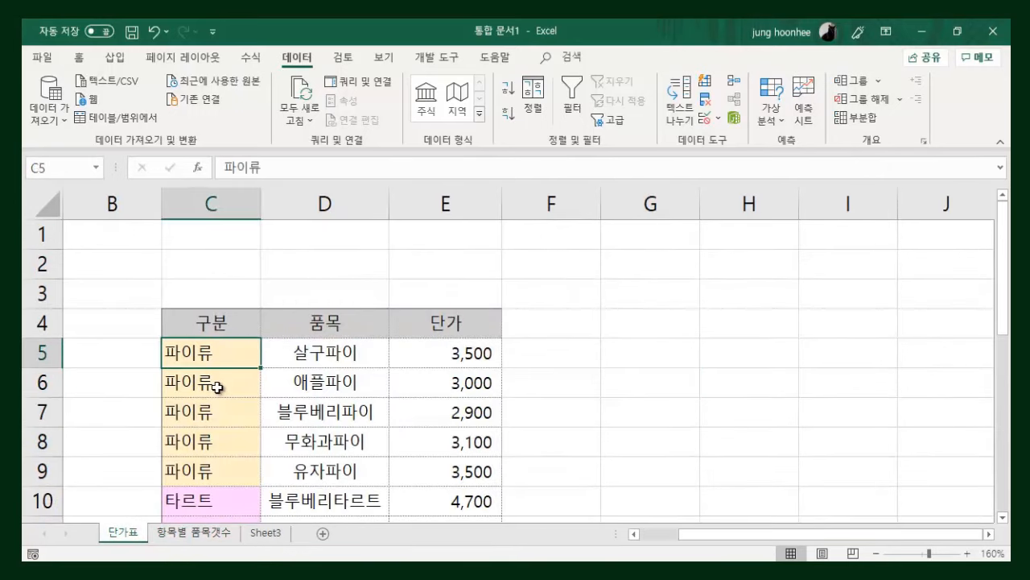
pyautogui.click(215, 384)
pyautogui.click(219, 412)
pyautogui.click(215, 443)
pyautogui.click(215, 477)
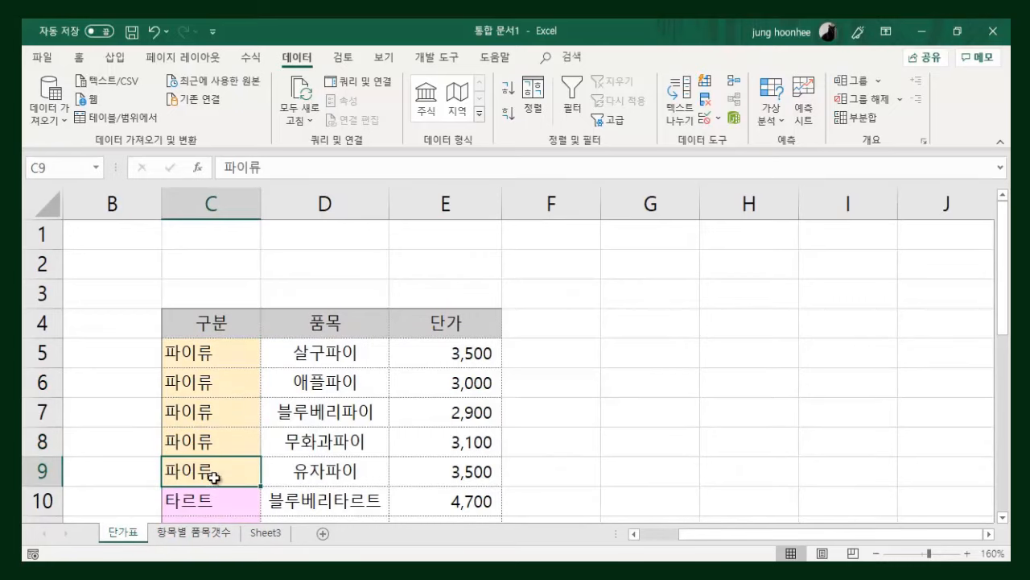
pyautogui.click(216, 533)
pyautogui.click(565, 375)
pyautogui.click(372, 306)
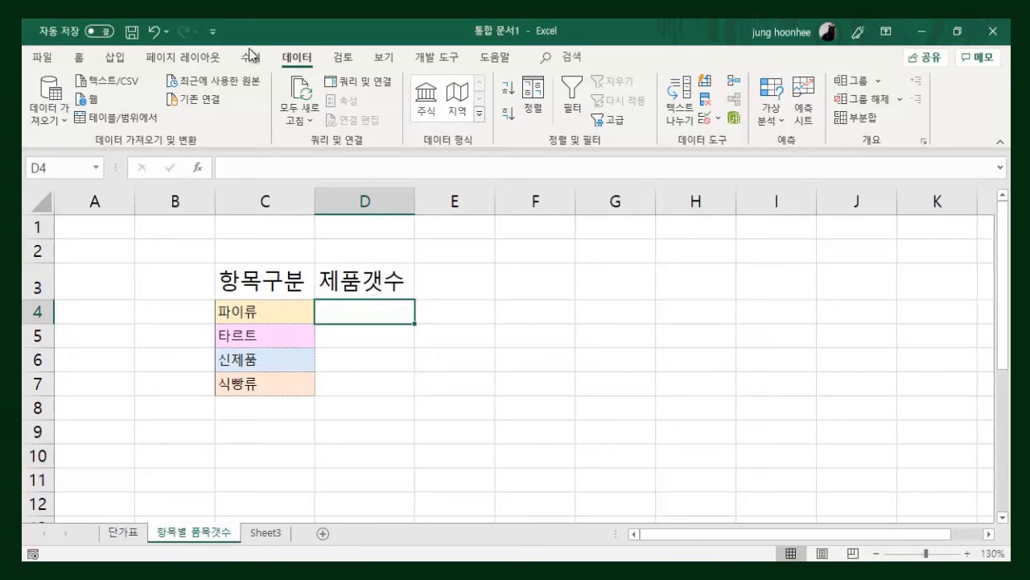
# Show the 수식 function groups and go back to the 단가표 sheet.
pyautogui.click(247, 62)
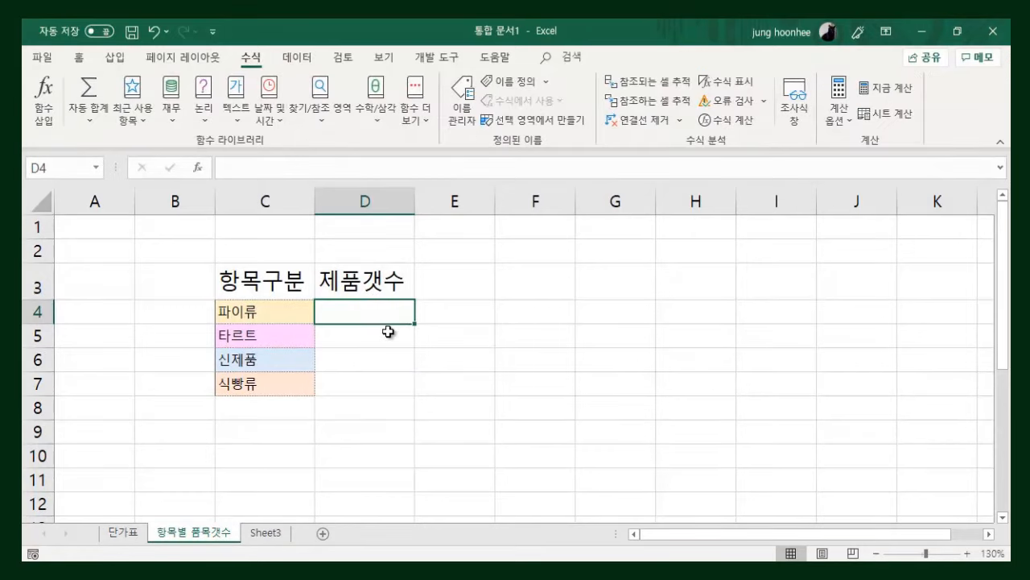
pyautogui.click(125, 535)
pyautogui.scroll(-6, 206, 386)
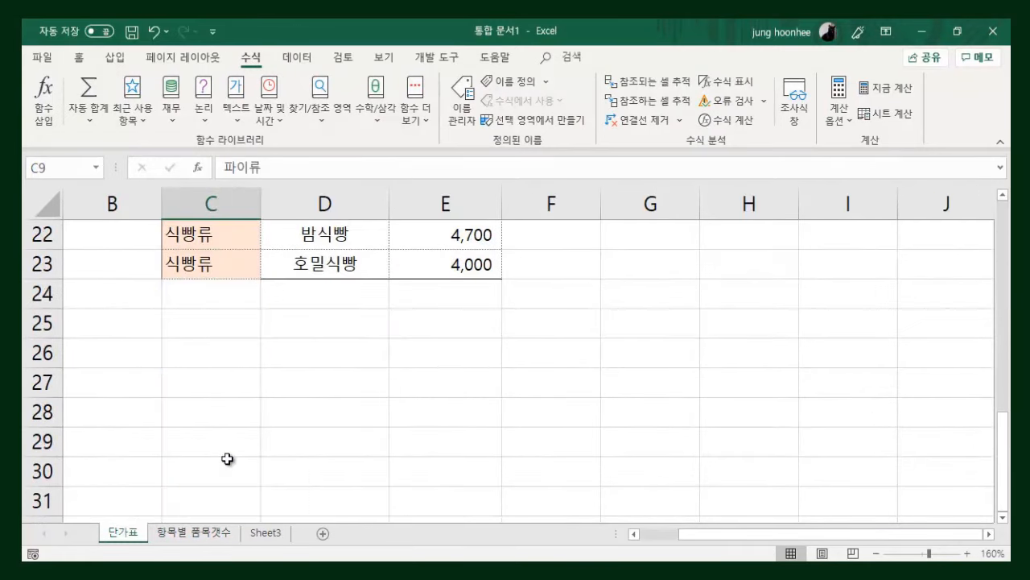
pyautogui.scroll(7, 228, 458)
pyautogui.scroll(-4, 228, 458)
pyautogui.scroll(4, 228, 458)
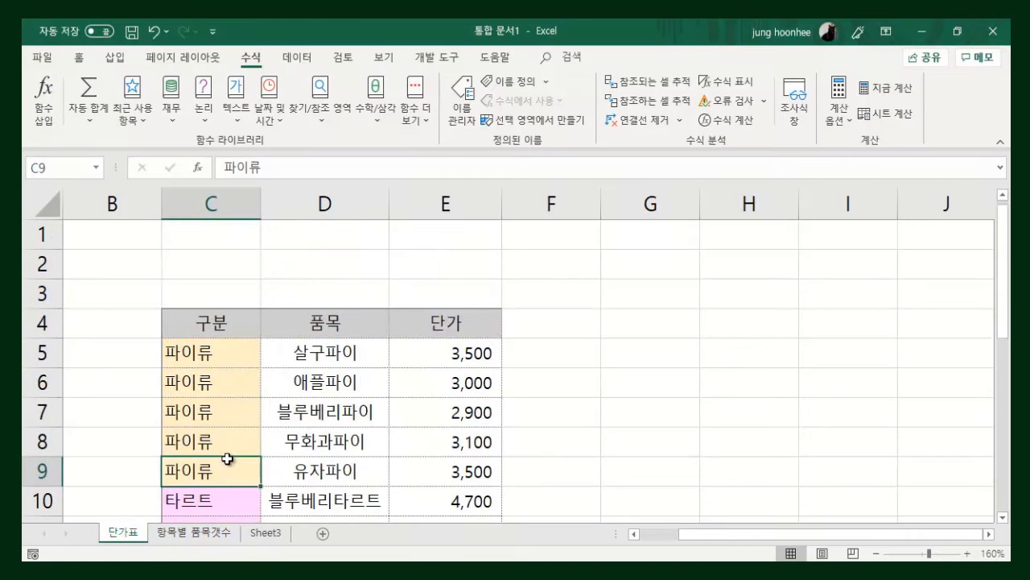
pyautogui.click(678, 345)
pyautogui.write('=')
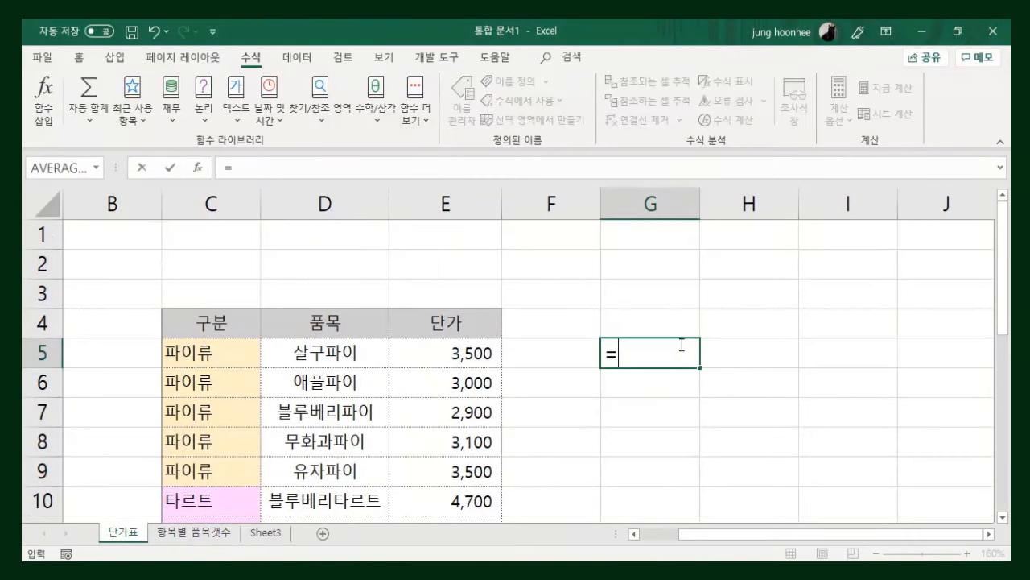
pyautogui.write('채ㅕㅜㅅ')
pyautogui.press('BackSpace')
pyautogui.press('BackSpace')
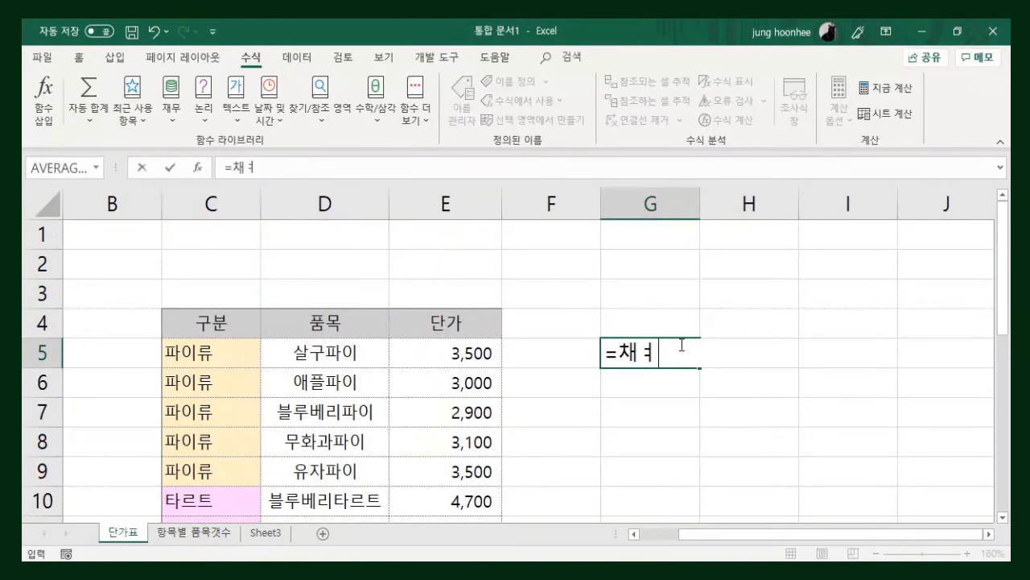
pyautogui.press('BackSpace')
pyautogui.press('BackSpace')
pyautogui.write('COUNTA(')
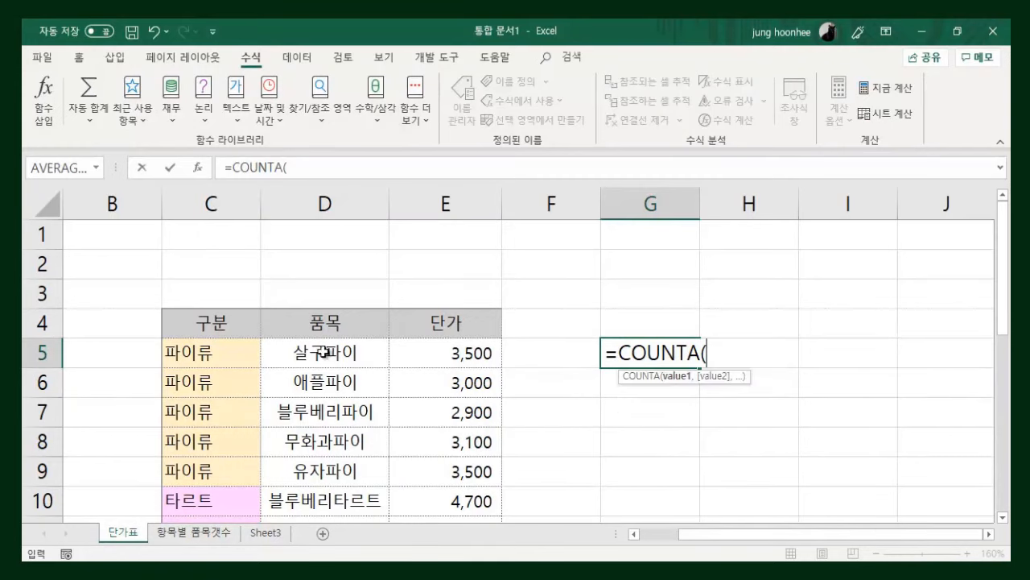
pyautogui.moveTo(201, 360); pyautogui.dragTo(208, 471)
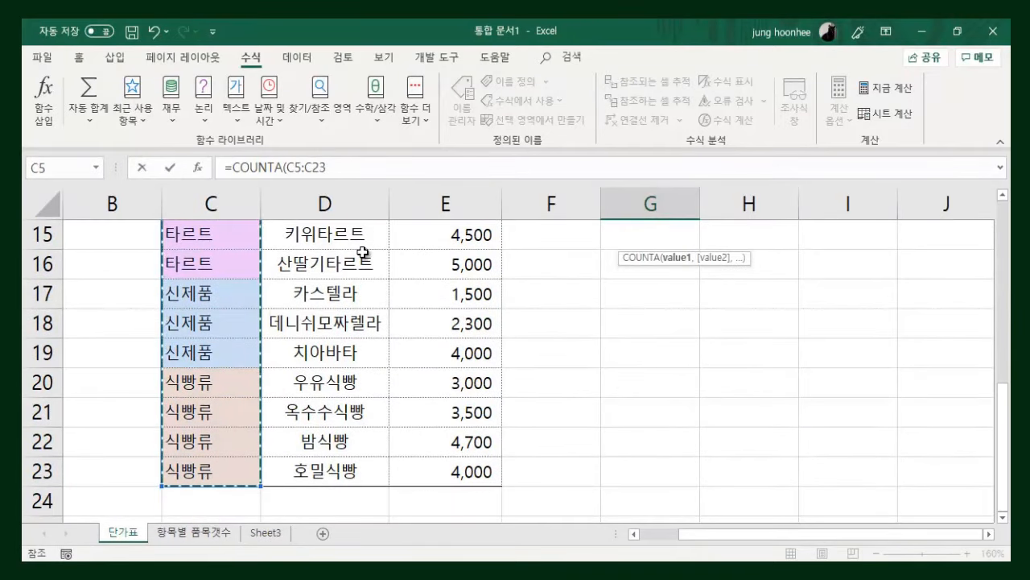
pyautogui.press('Return')
pyautogui.scroll(5, 837, 363)
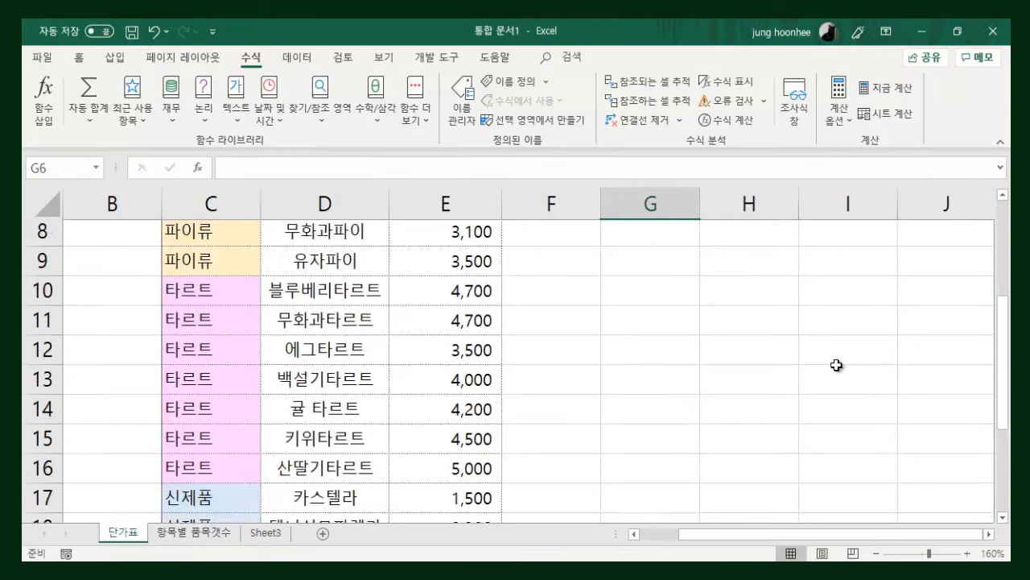
pyautogui.click(666, 359)
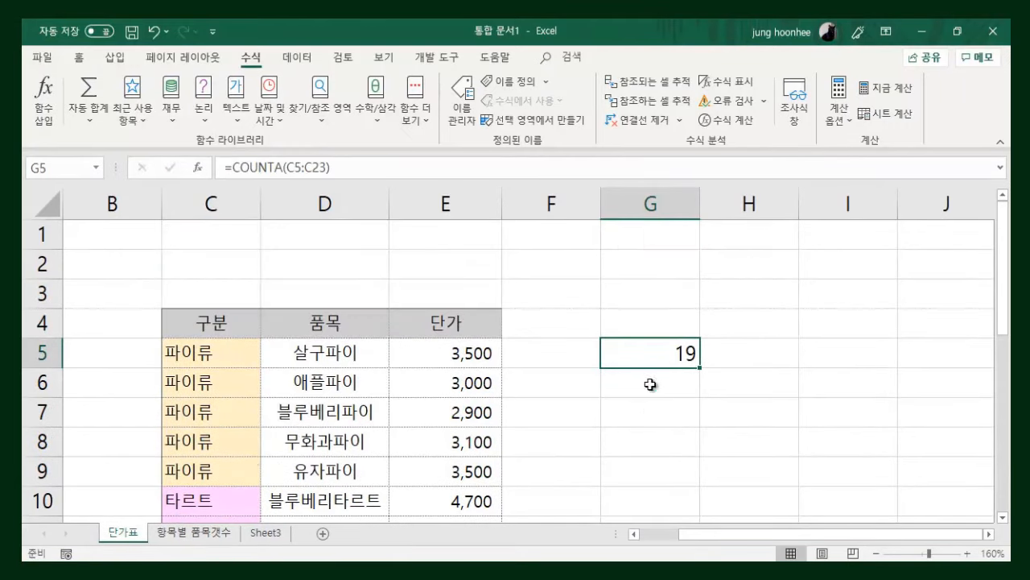
pyautogui.press('Delete')
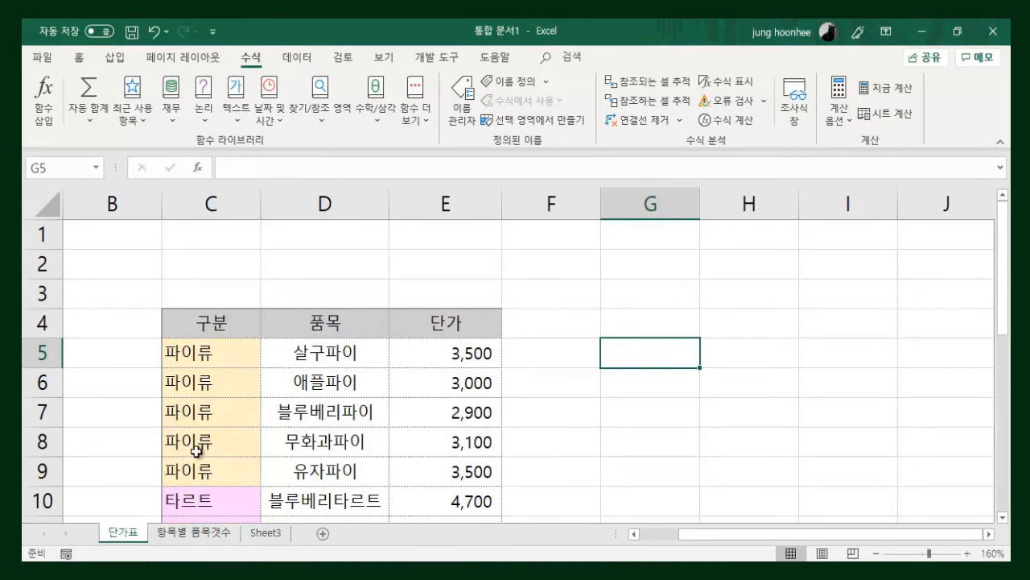
pyautogui.scroll(-1, 208, 467)
pyautogui.scroll(-2, 208, 466)
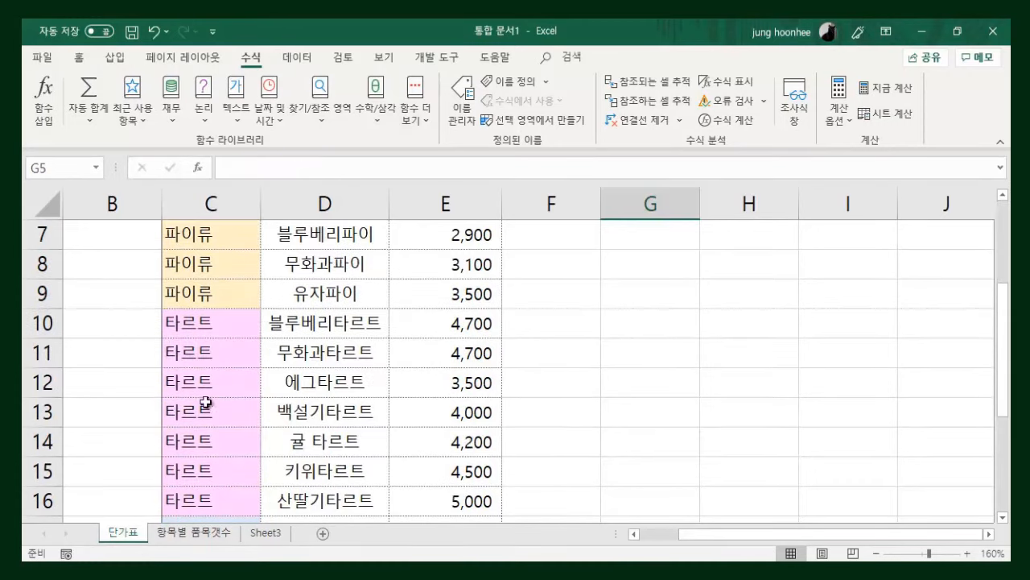
# Insert COUNTIF into D4 of 항목별 품목갯수 from the Statistical functions list.
pyautogui.click(202, 533)
pyautogui.click(394, 359)
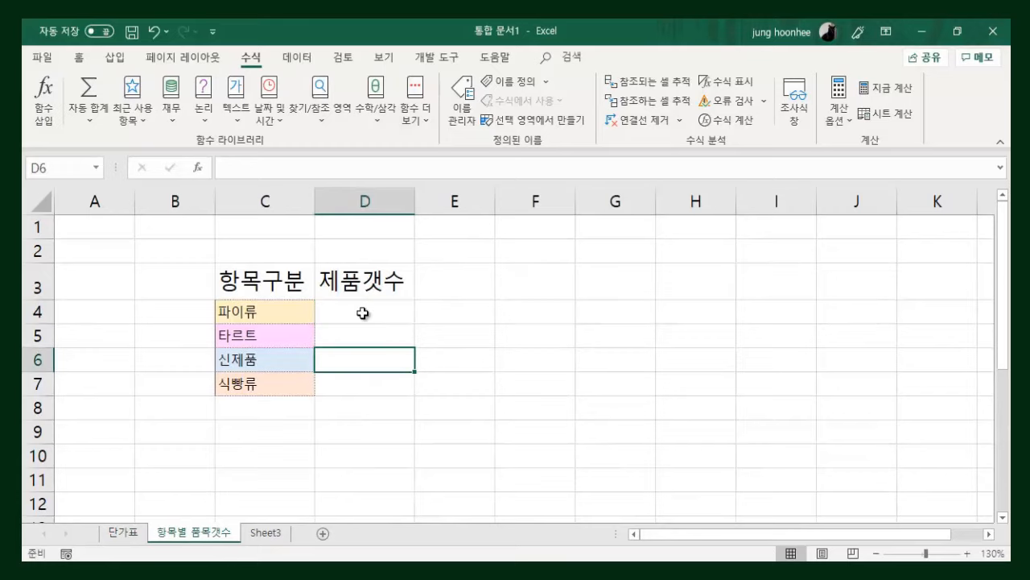
pyautogui.click(363, 313)
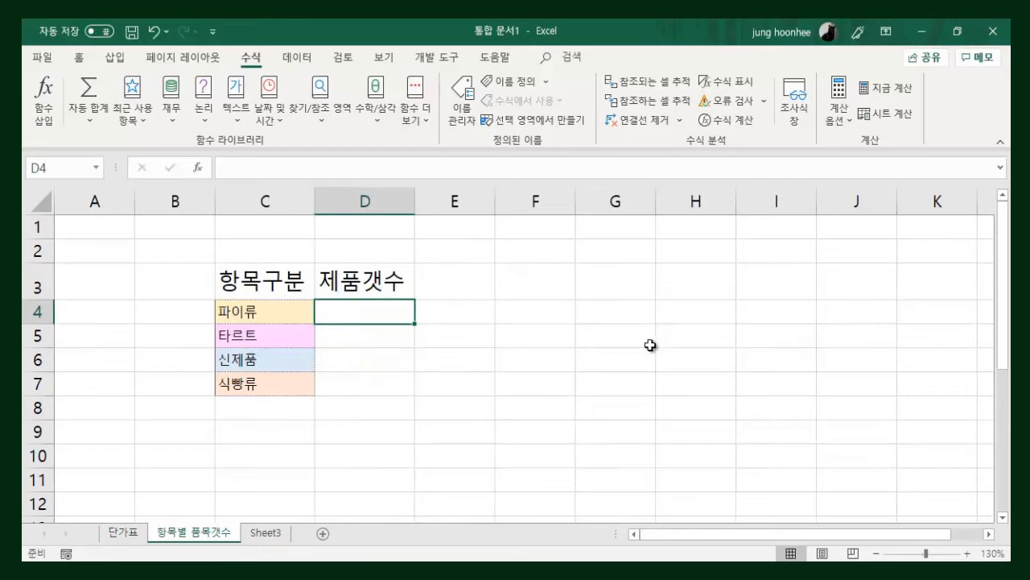
pyautogui.click(422, 120)
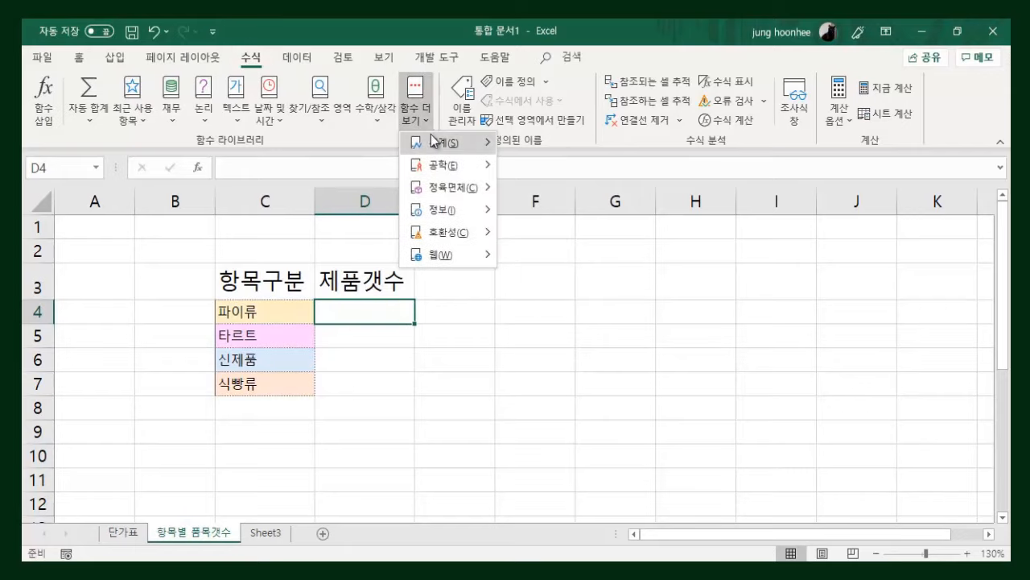
pyautogui.moveTo(442, 147)
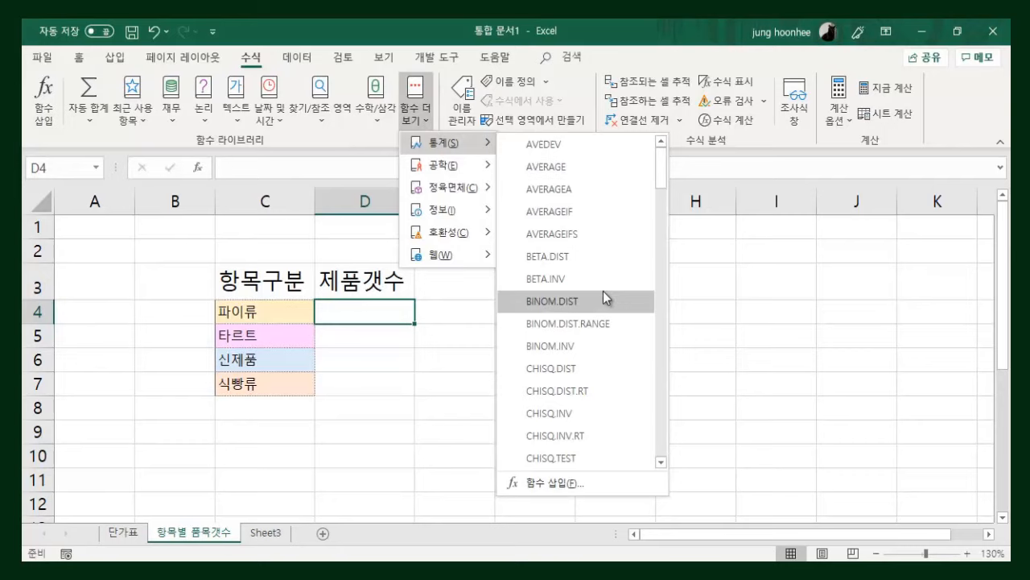
pyautogui.scroll(-2, 604, 294)
pyautogui.scroll(-1, 603, 361)
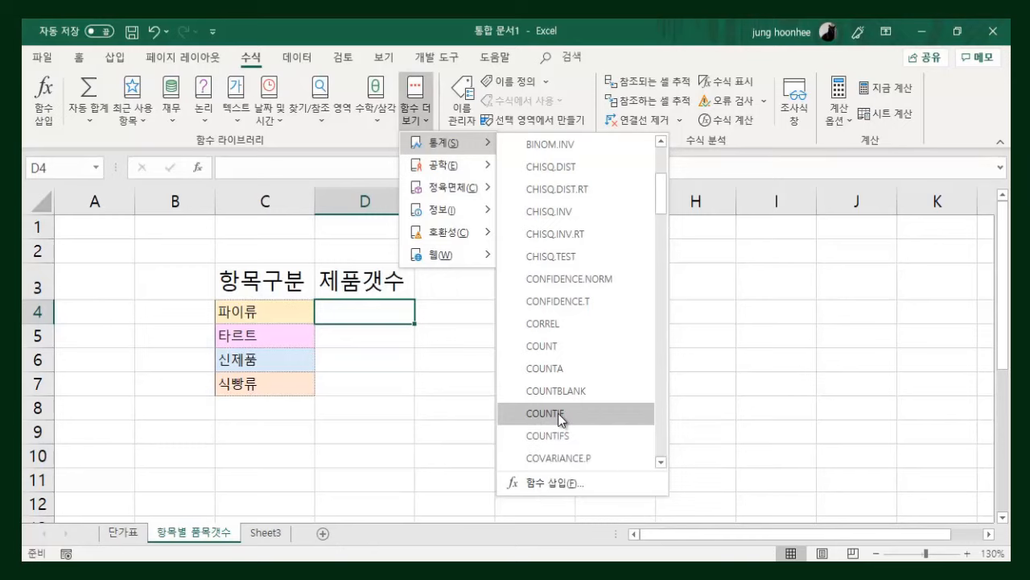
pyautogui.click(560, 414)
pyautogui.moveTo(422, 216); pyautogui.dragTo(515, 216)
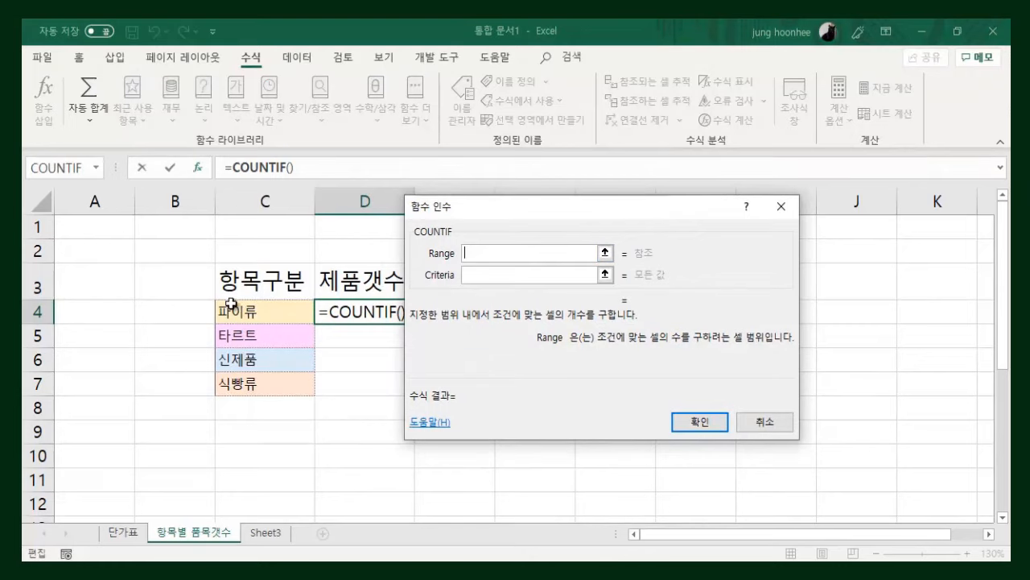
# Complete COUNTIF with absolute range 단가표 C5:C23 and criterion C4, then fill it to D7.
pyautogui.click(121, 533)
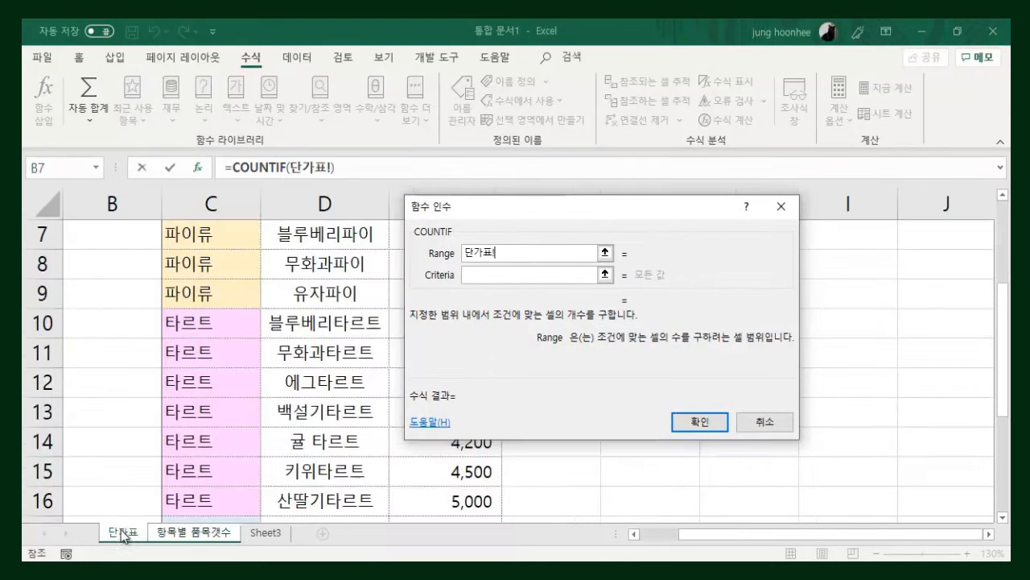
pyautogui.scroll(2, 214, 293)
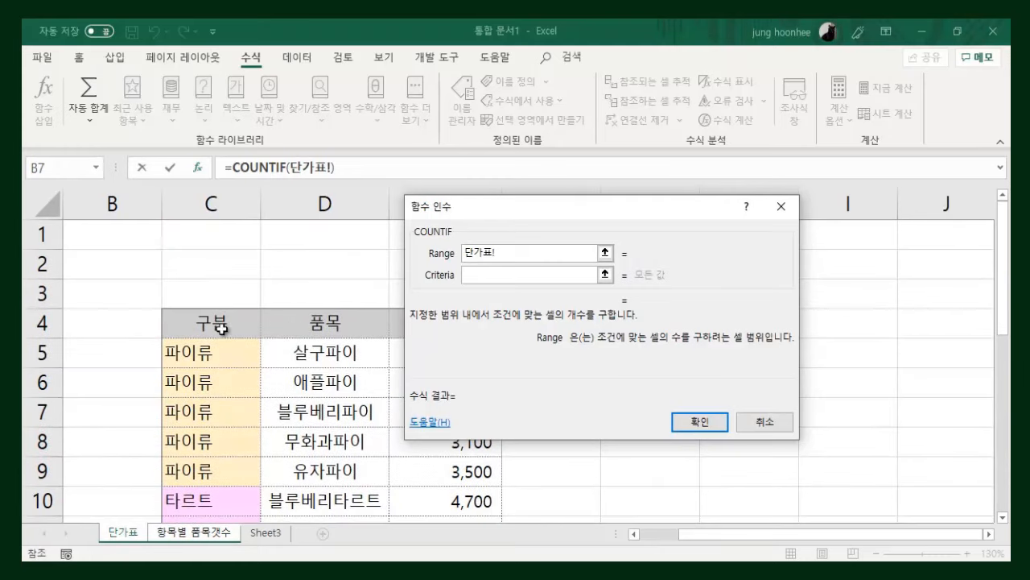
pyautogui.click(210, 353)
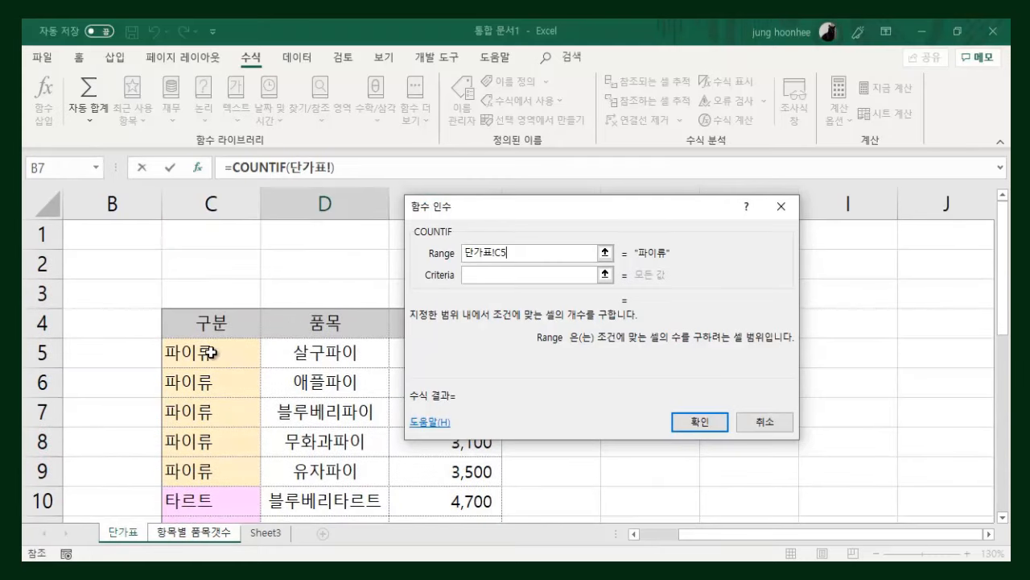
pyautogui.moveTo(210, 352); pyautogui.dragTo(202, 414)
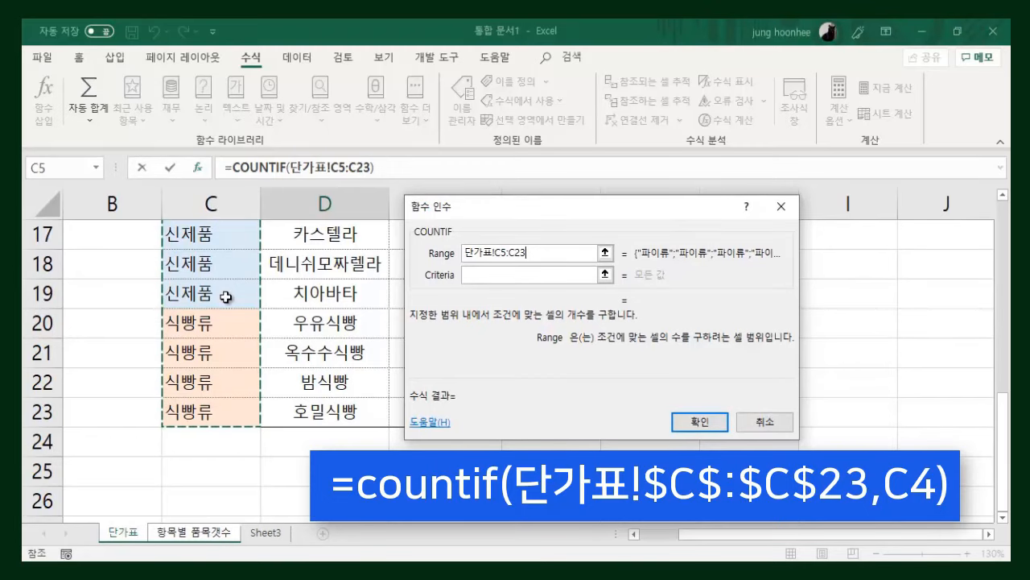
pyautogui.press('F4')
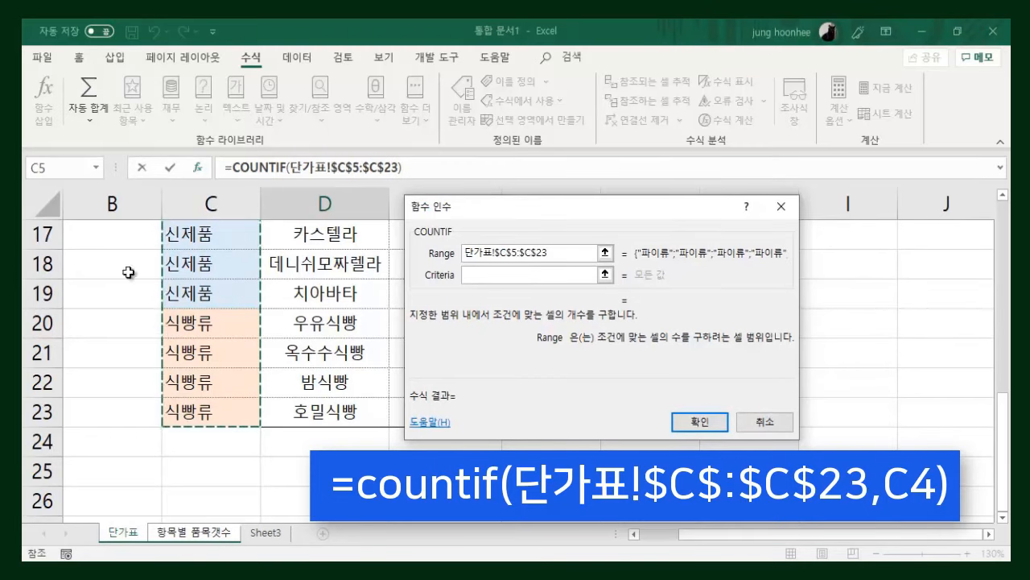
pyautogui.click(475, 279)
pyautogui.click(482, 279)
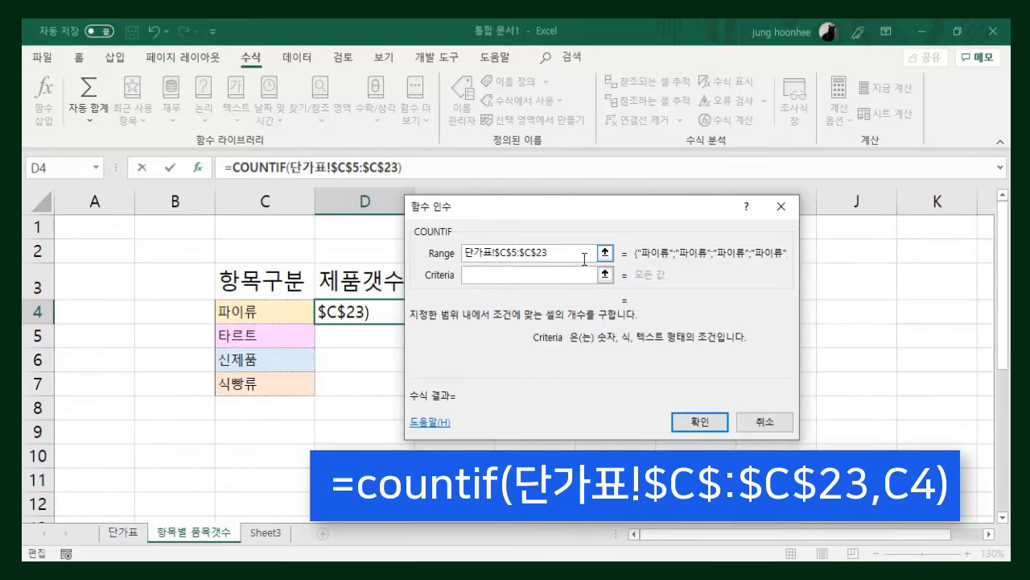
pyautogui.click(232, 311)
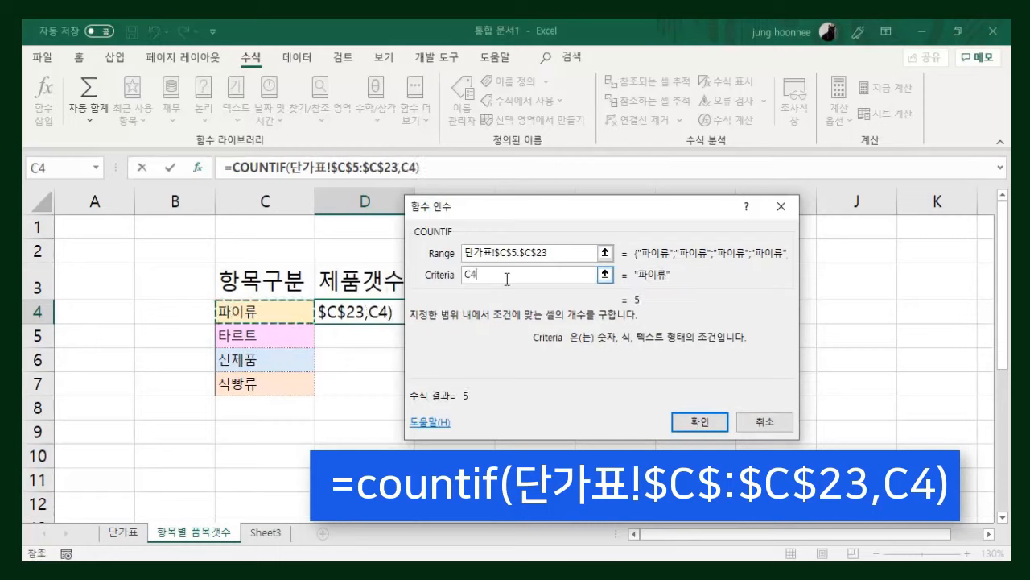
pyautogui.click(699, 423)
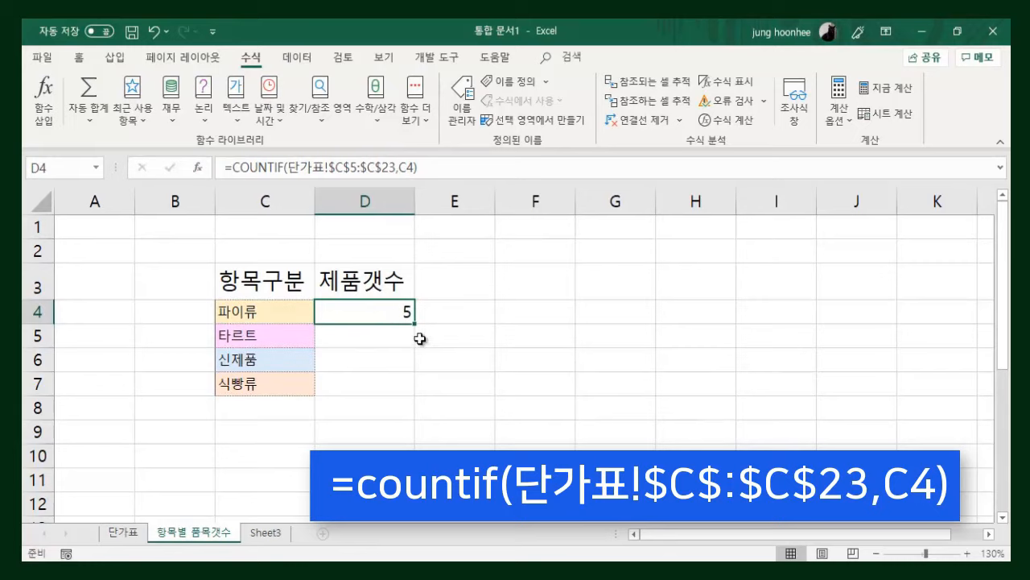
pyautogui.moveTo(414, 323); pyautogui.dragTo(413, 397)
# Inspect the D4–D7 count formulas against the 단가표 sheet, then select D4:D7.
pyautogui.click(523, 362)
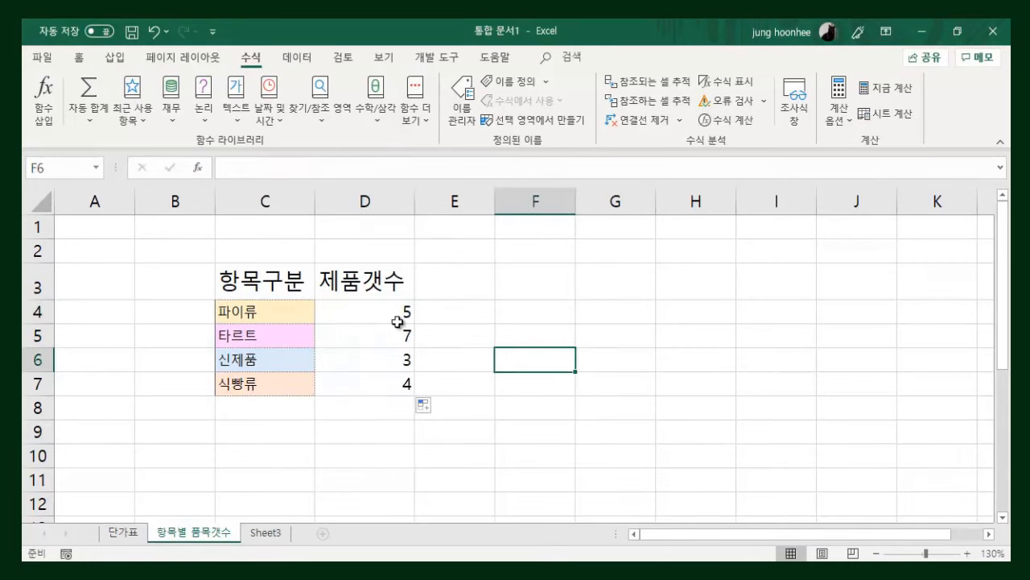
pyautogui.click(396, 319)
pyautogui.click(389, 339)
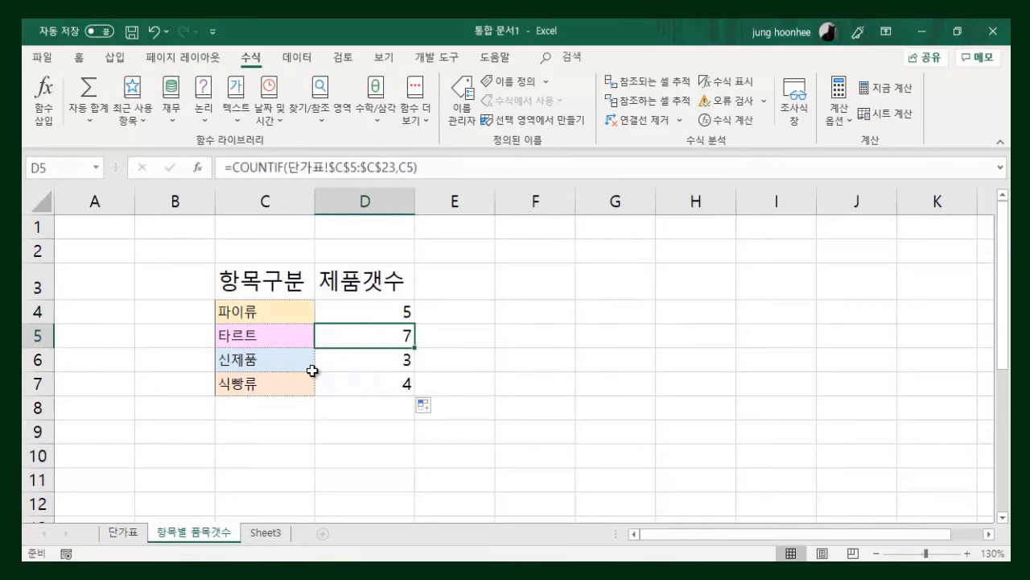
pyautogui.click(381, 363)
pyautogui.click(240, 382)
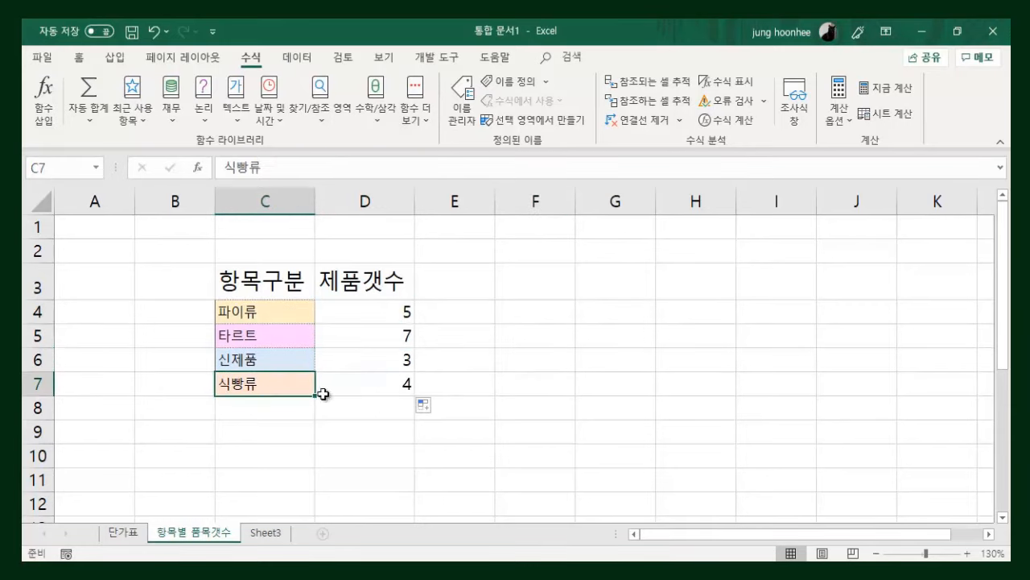
pyautogui.click(371, 385)
pyautogui.click(125, 532)
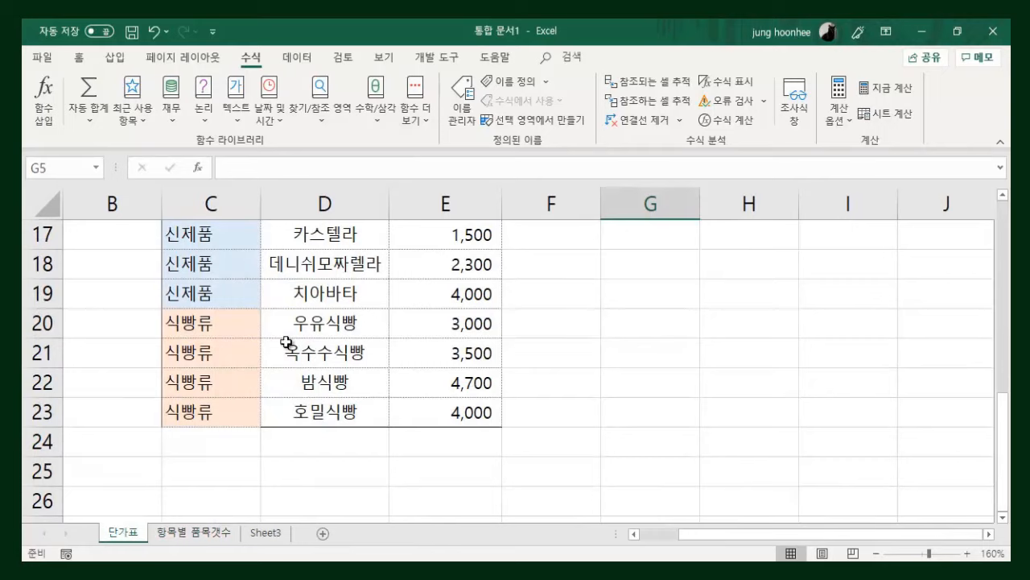
pyautogui.click(193, 533)
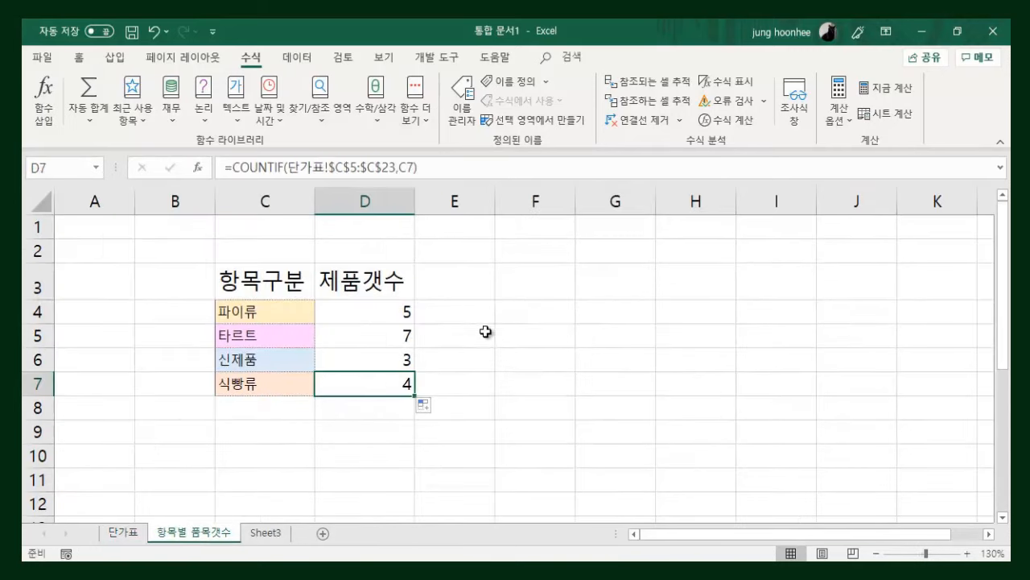
pyautogui.click(575, 338)
pyautogui.moveTo(373, 312); pyautogui.dragTo(375, 382)
# Clear D4:D7 and start =COUNTIF( in D4 with absolute range 단가표 C5:C23.
pyautogui.press('Delete')
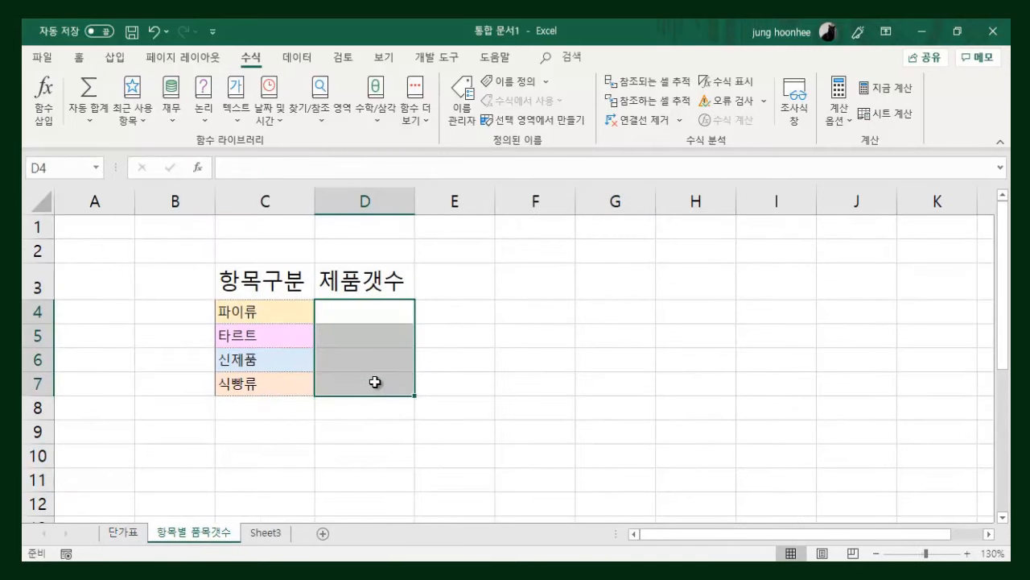
pyautogui.click(465, 310)
pyautogui.click(367, 311)
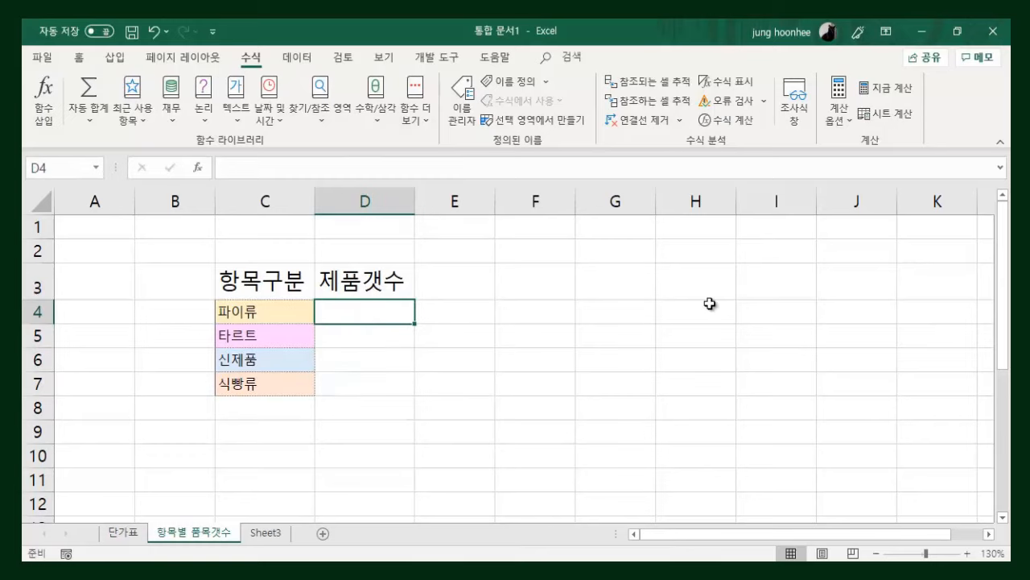
pyautogui.write('=COU')
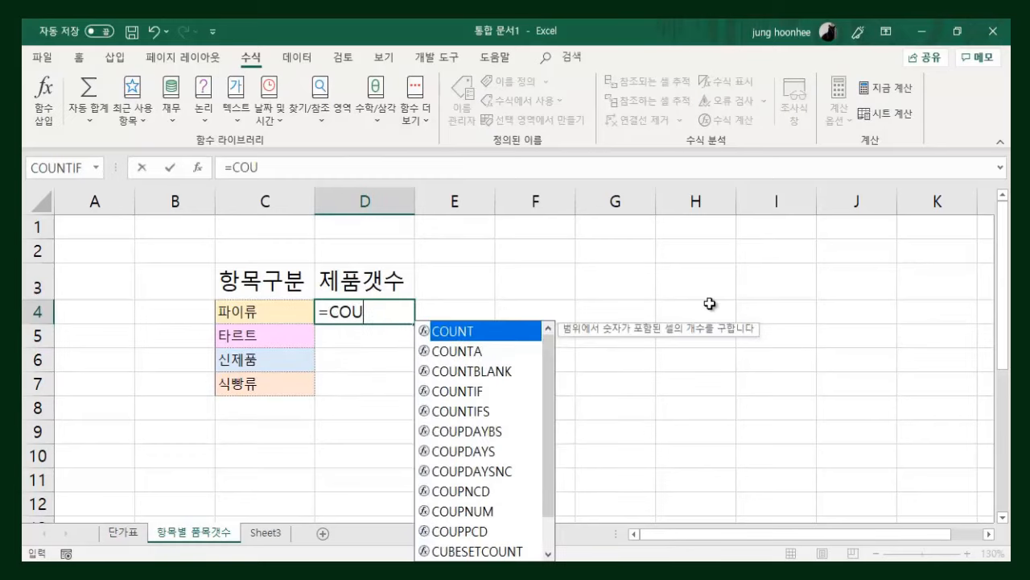
pyautogui.write('NTIF(')
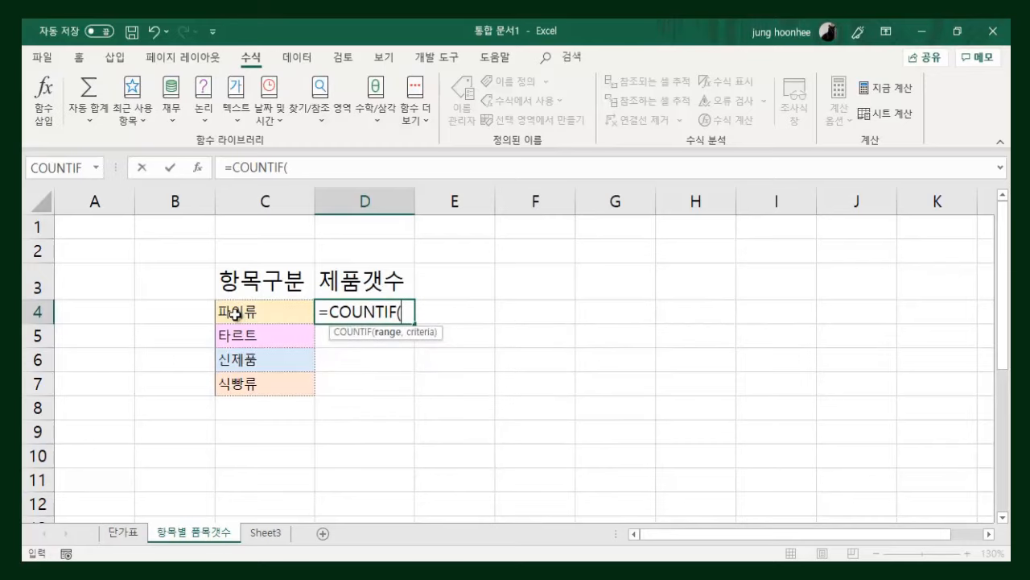
pyautogui.click(123, 533)
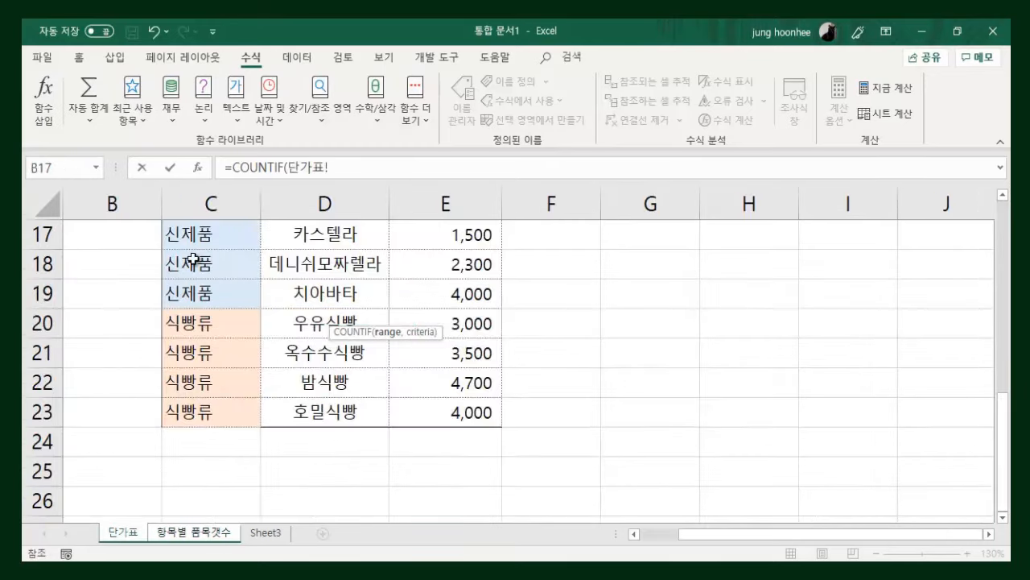
pyautogui.scroll(3, 193, 314)
pyautogui.scroll(2, 193, 314)
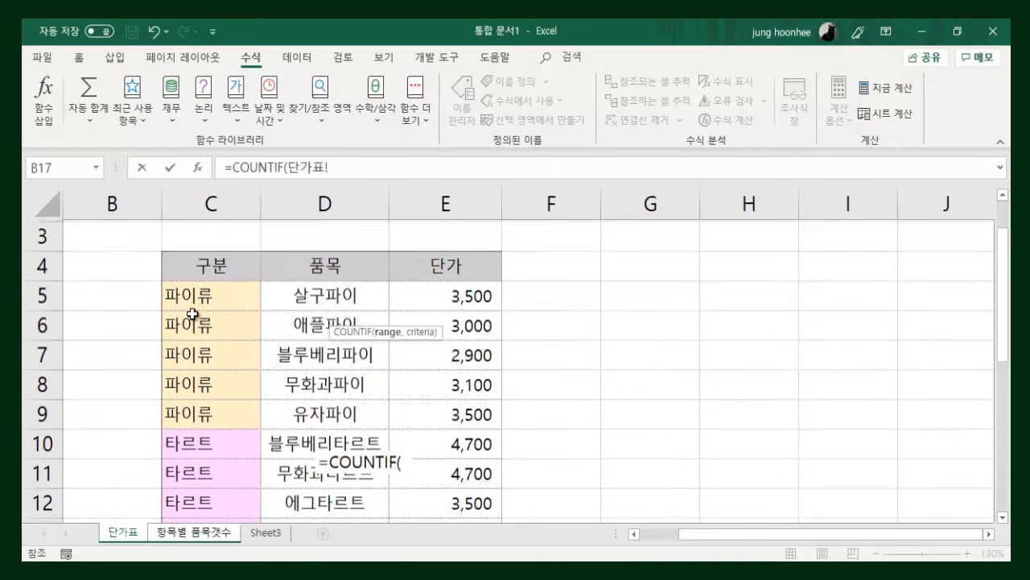
pyautogui.click(195, 321)
pyautogui.moveTo(195, 320); pyautogui.dragTo(219, 440)
pyautogui.scroll(1, 355, 401)
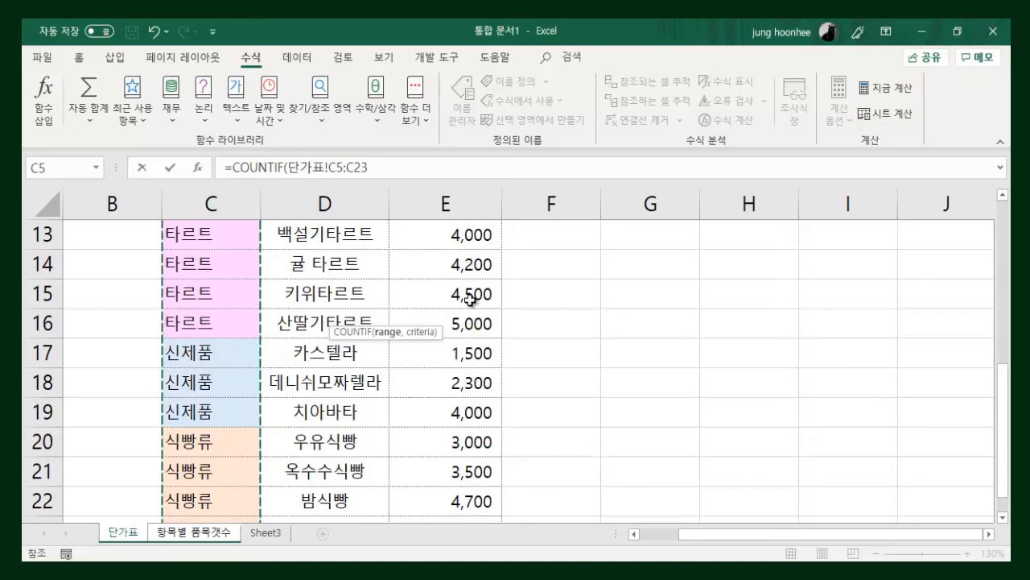
pyautogui.press('F4')
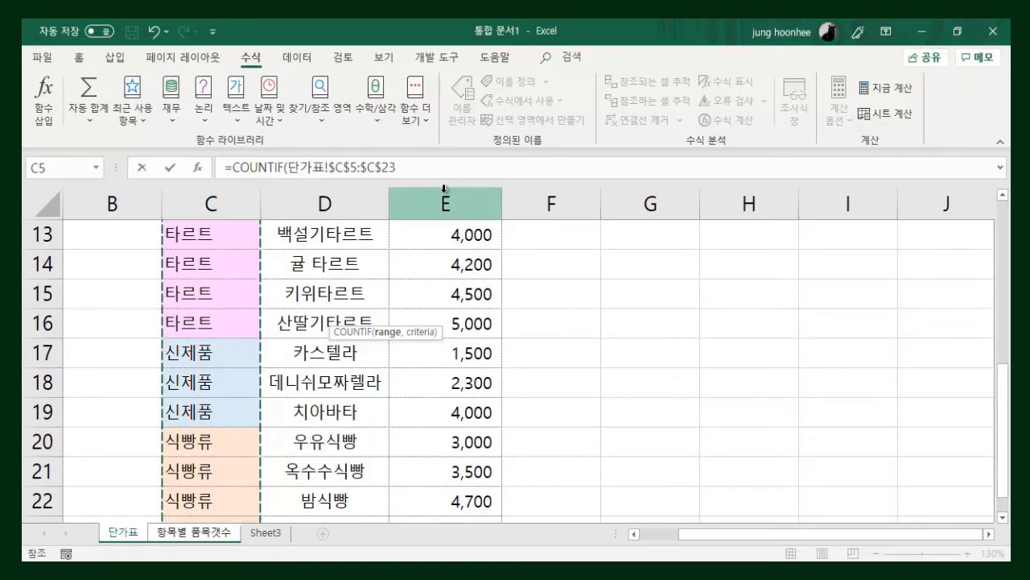
# Add C4 as the criterion, enter the formula, and fill it to D7 giving 5, 7, 3, 4.
pyautogui.click(404, 167)
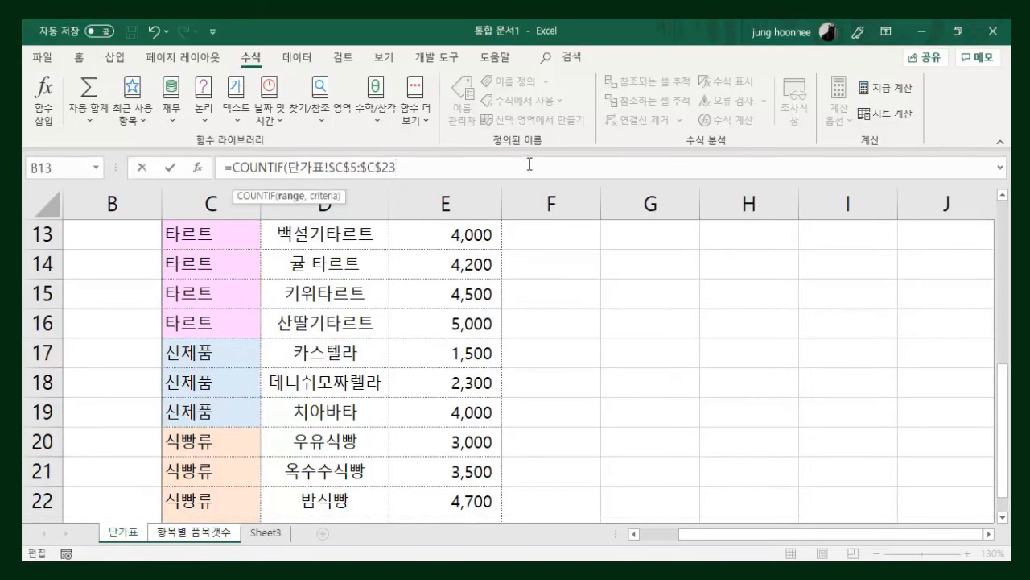
pyautogui.write(',')
pyautogui.click(195, 534)
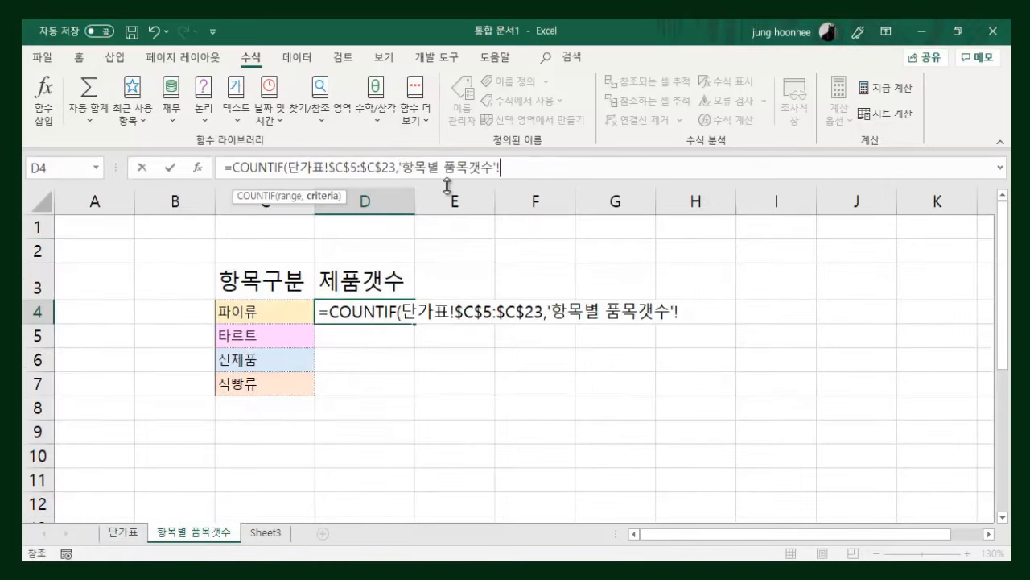
pyautogui.click(231, 311)
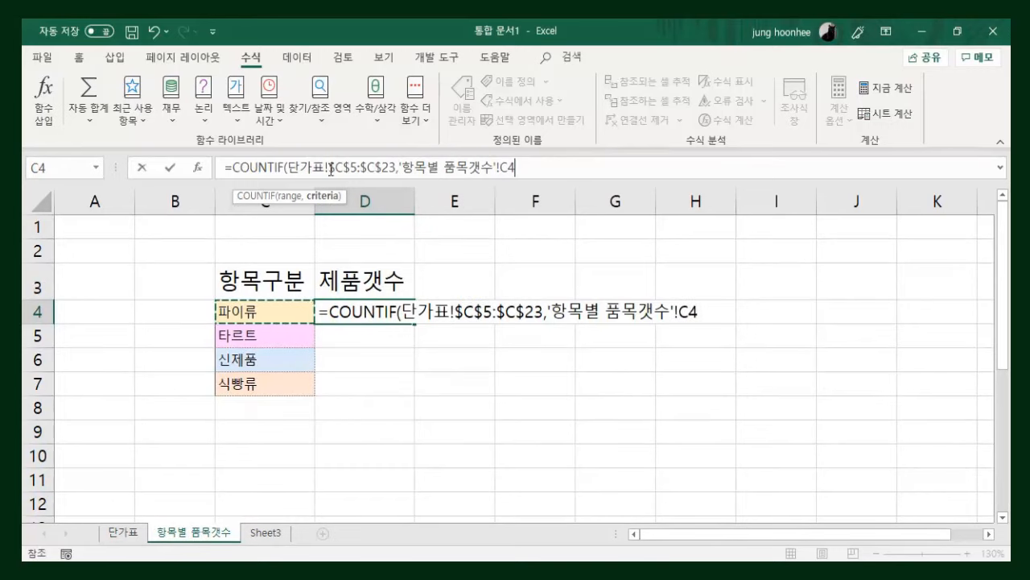
pyautogui.write(')')
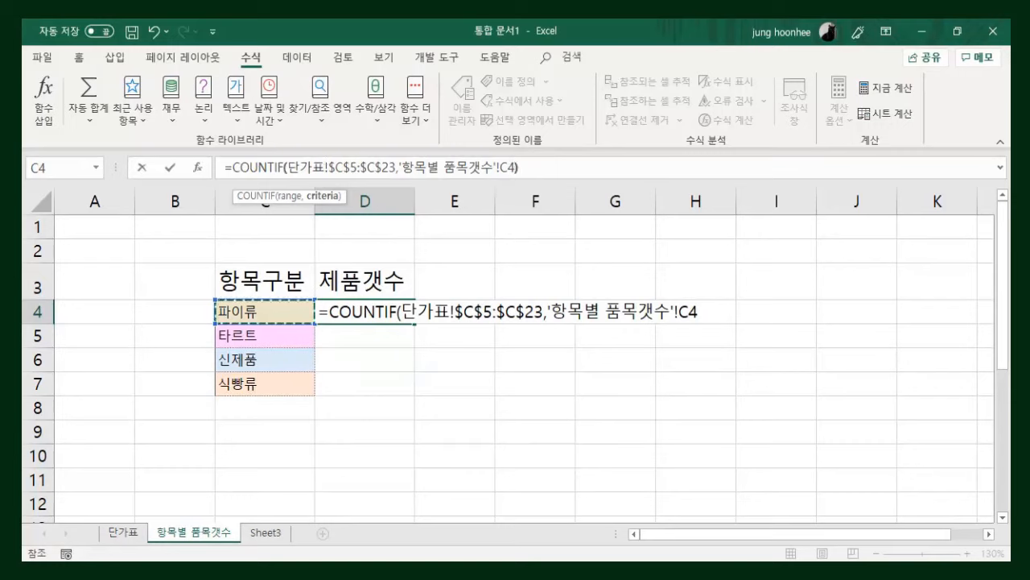
pyautogui.press('Return')
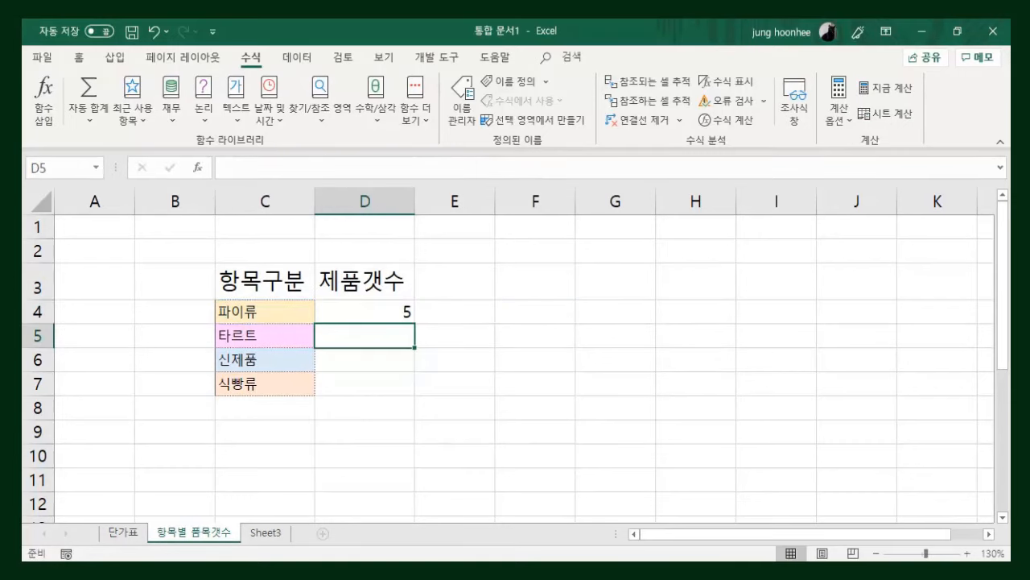
pyautogui.click(386, 310)
pyautogui.moveTo(415, 323); pyautogui.dragTo(415, 396)
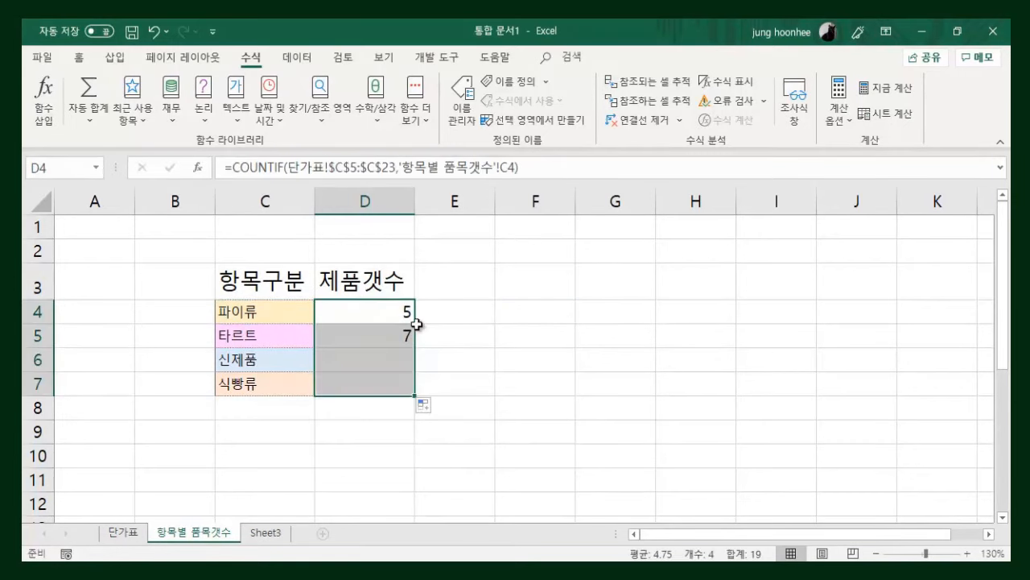
pyautogui.click(512, 361)
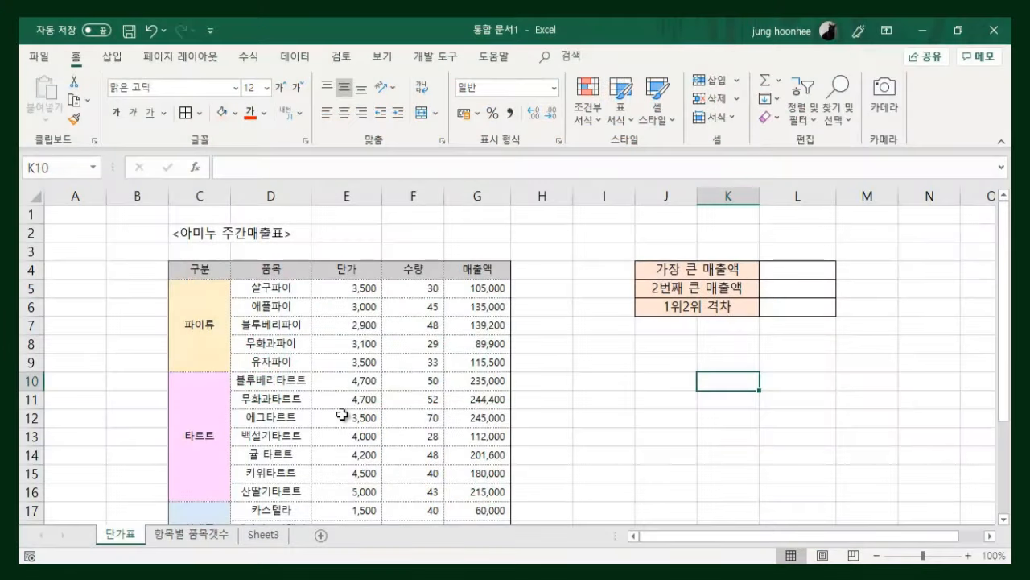
pyautogui.scroll(2, 342, 414)
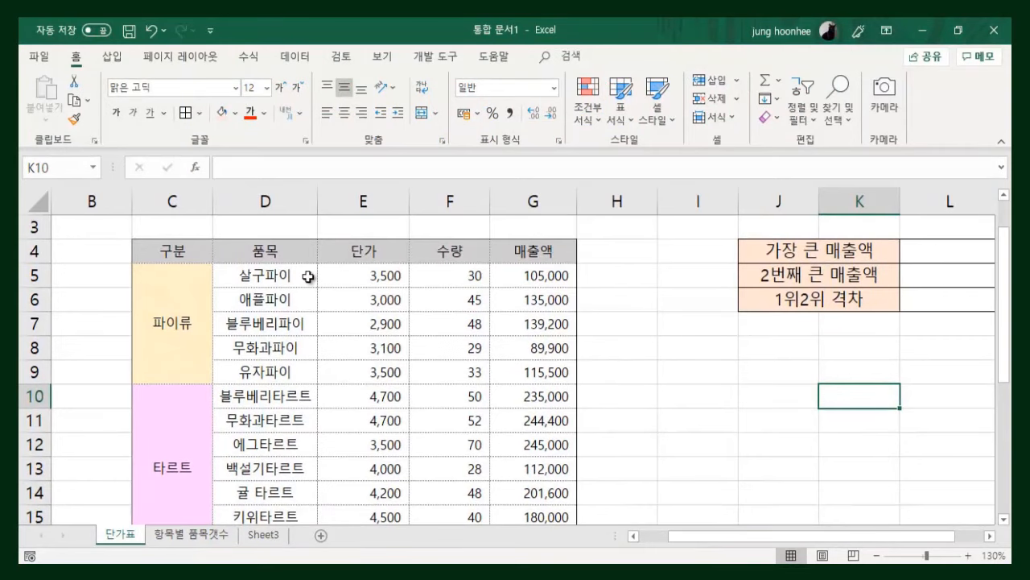
pyautogui.scroll(1, 369, 314)
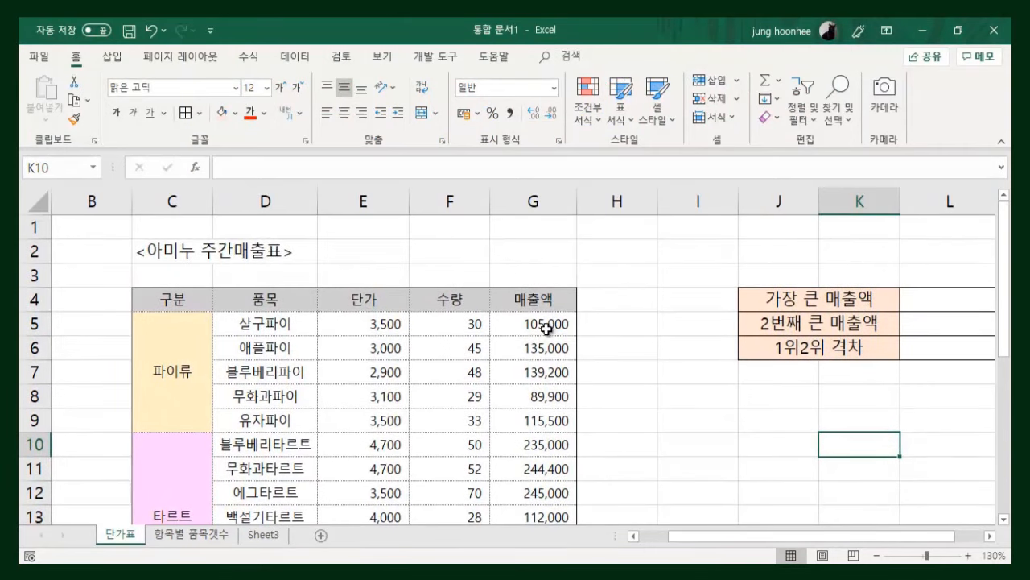
pyautogui.scroll(-5, 547, 329)
pyautogui.scroll(5, 542, 345)
pyautogui.moveTo(700, 536); pyautogui.dragTo(804, 534)
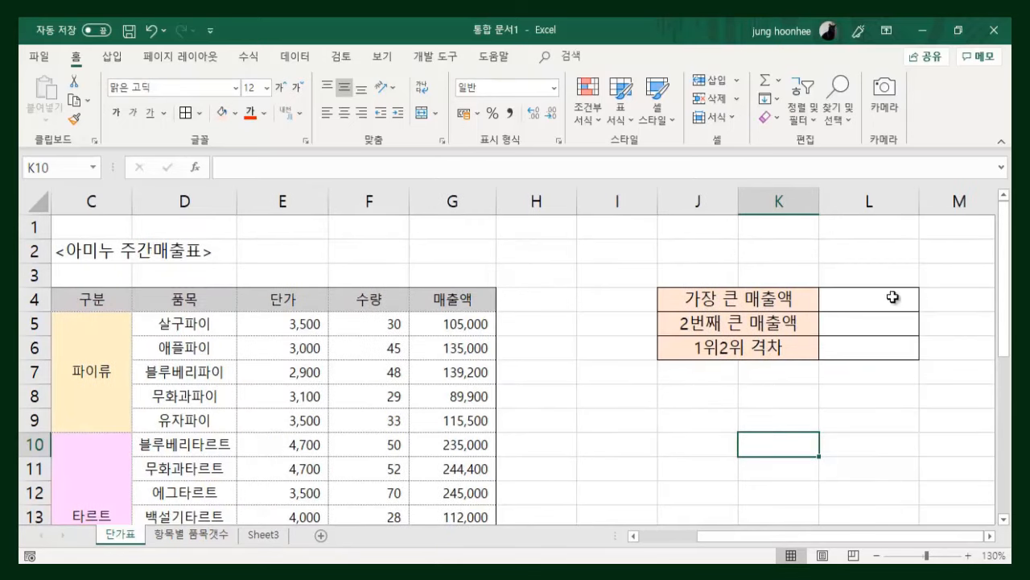
pyautogui.click(847, 299)
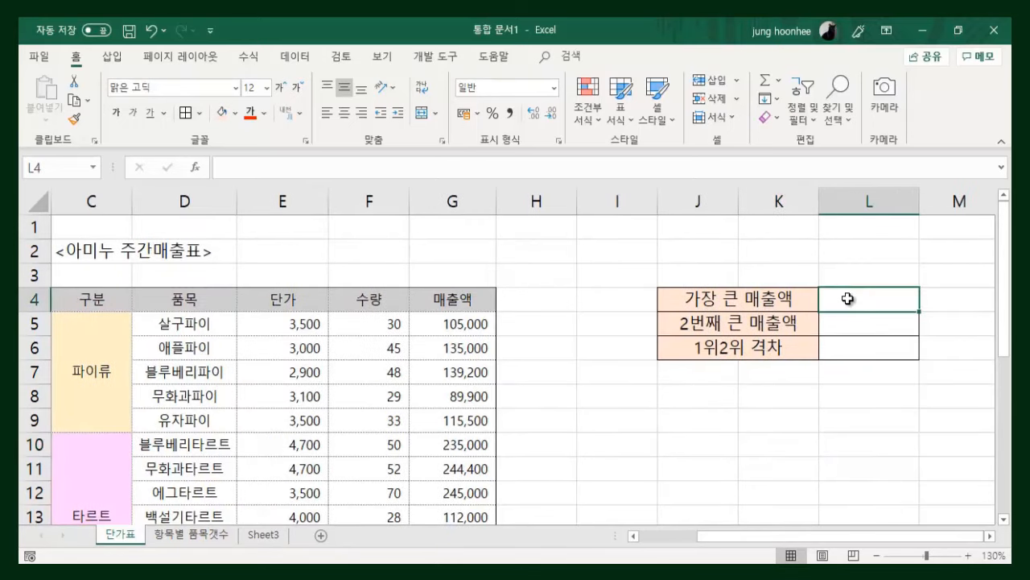
pyautogui.click(739, 324)
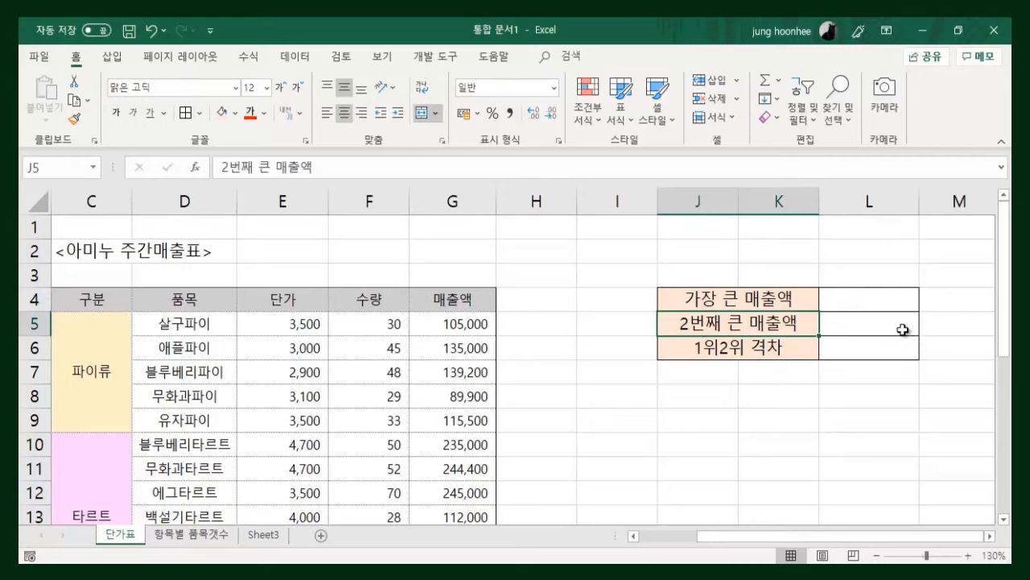
pyautogui.click(875, 325)
pyautogui.click(845, 298)
pyautogui.click(841, 323)
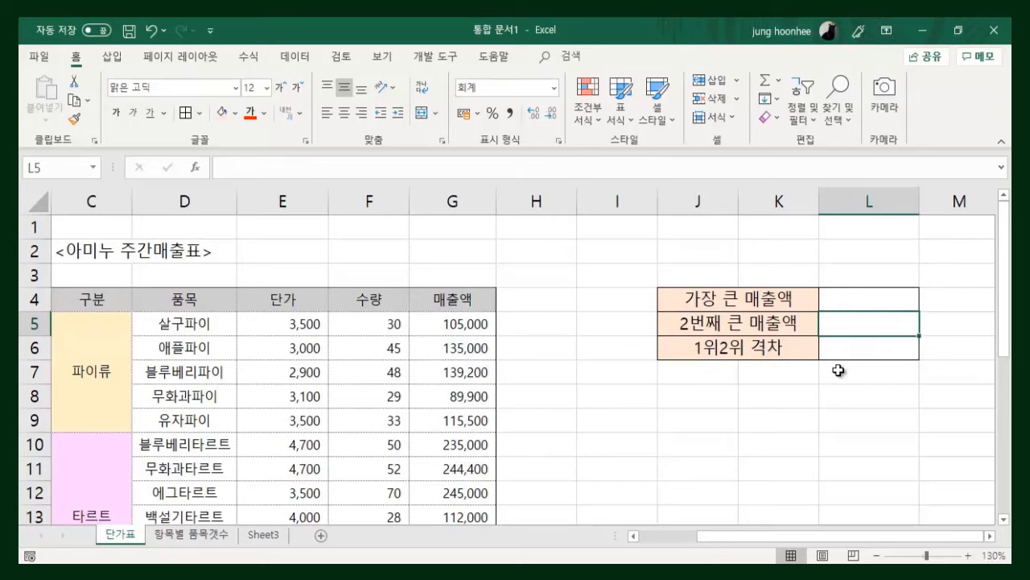
pyautogui.click(878, 348)
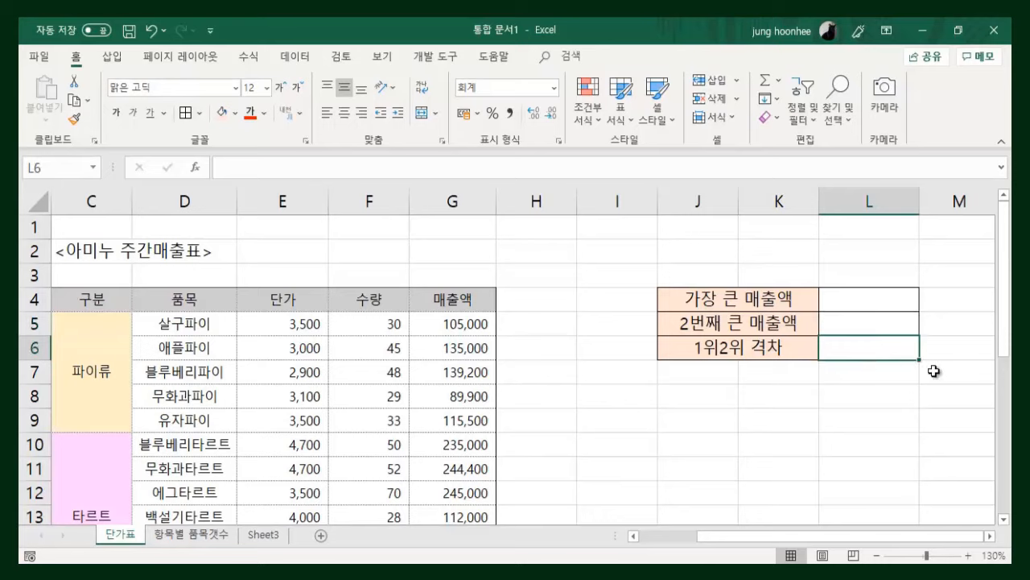
pyautogui.click(841, 300)
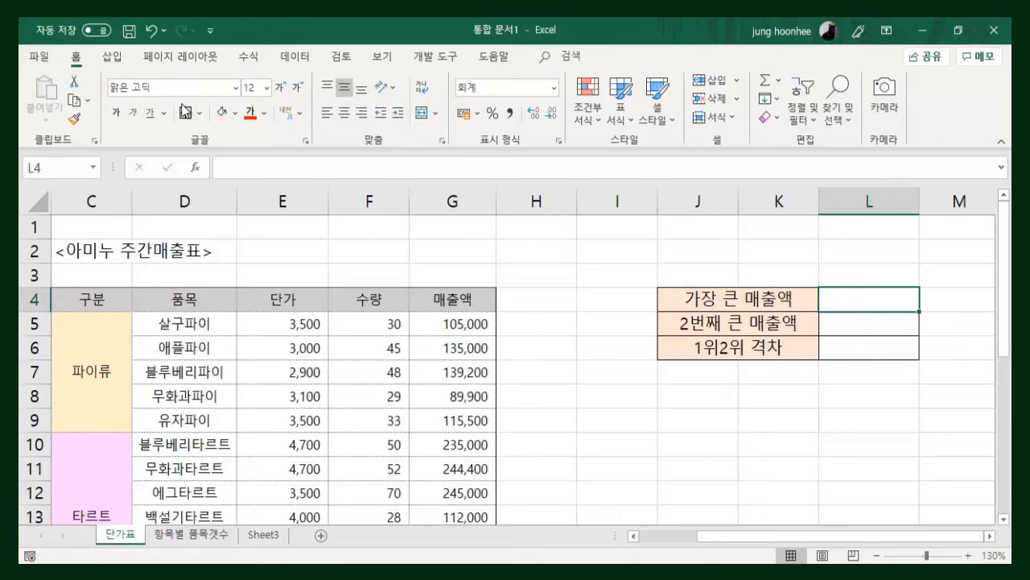
# Put =MAX(G5:G23) in L4 via AutoSum's 최대값, returning 611,000.
pyautogui.click(779, 85)
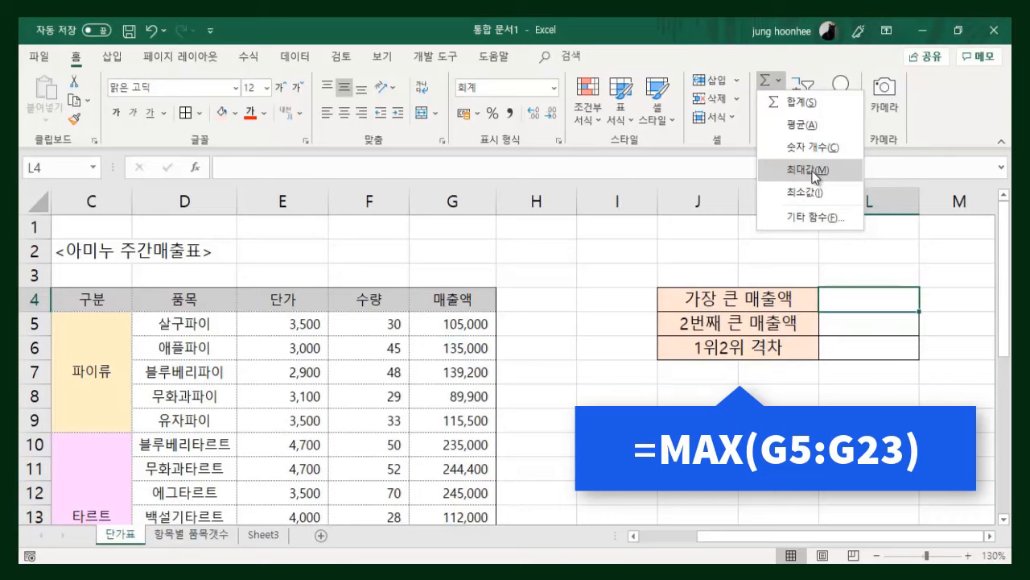
pyautogui.click(815, 172)
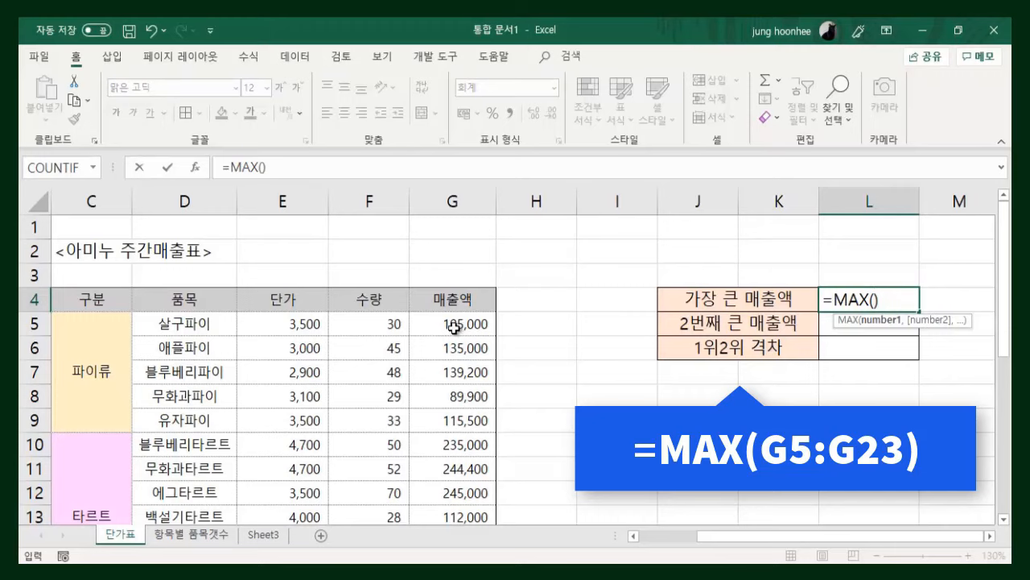
pyautogui.moveTo(457, 326); pyautogui.dragTo(467, 463)
pyautogui.scroll(4, 735, 515)
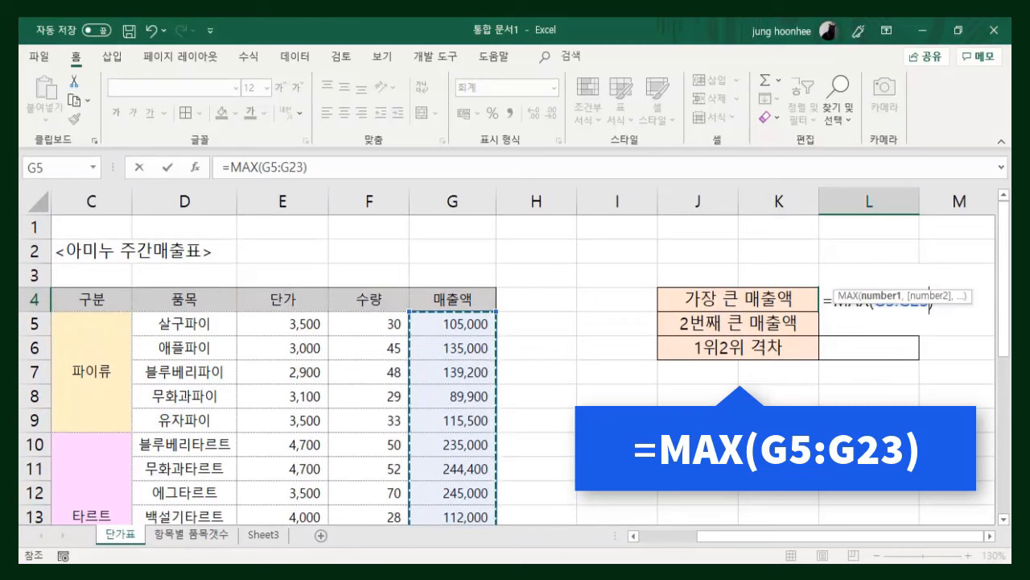
pyautogui.press('Return')
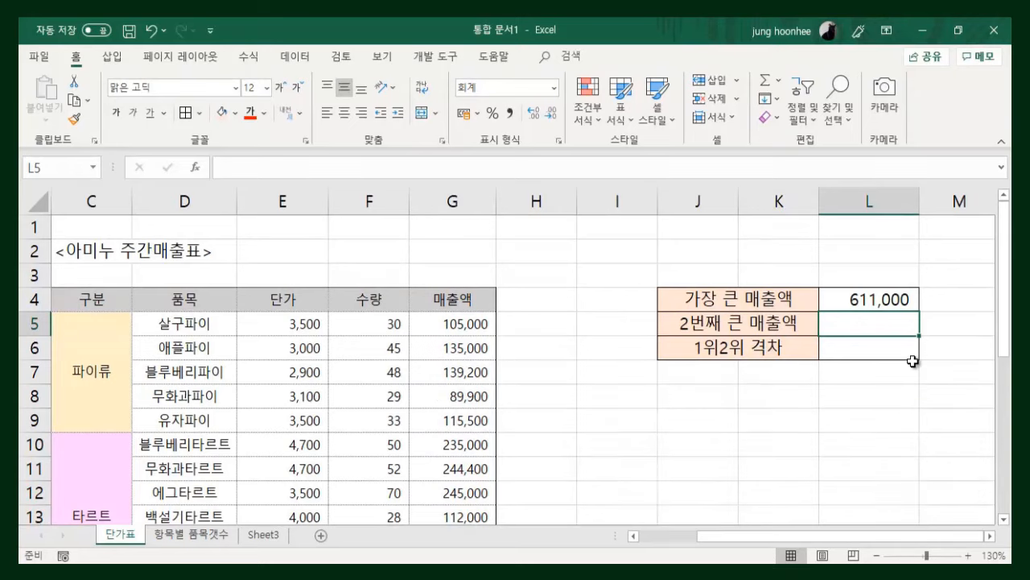
pyautogui.click(866, 301)
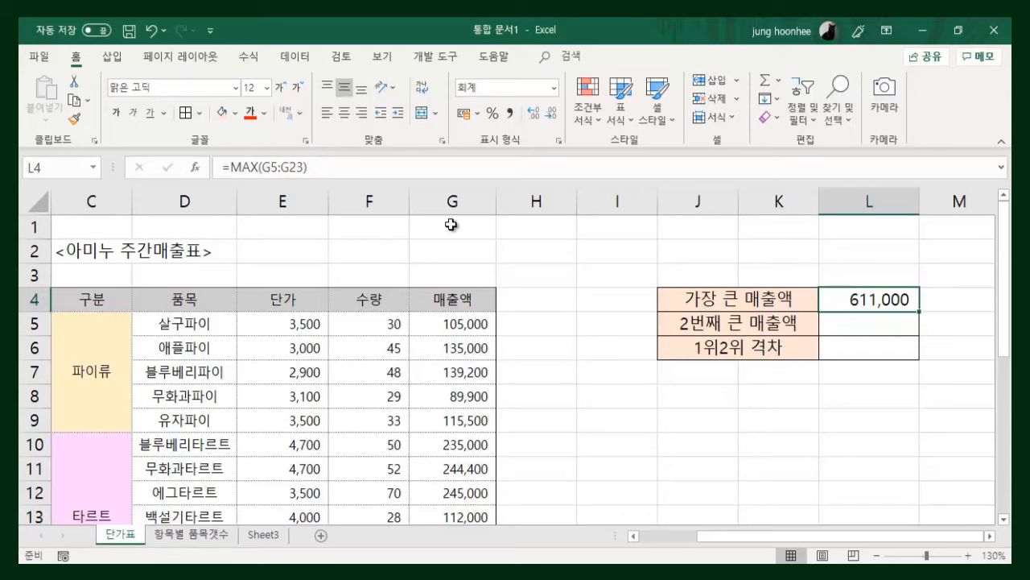
# Enter =LARGE(G5:G23,2) in L5, returning the second-largest sale of 420,000.
pyautogui.click(769, 322)
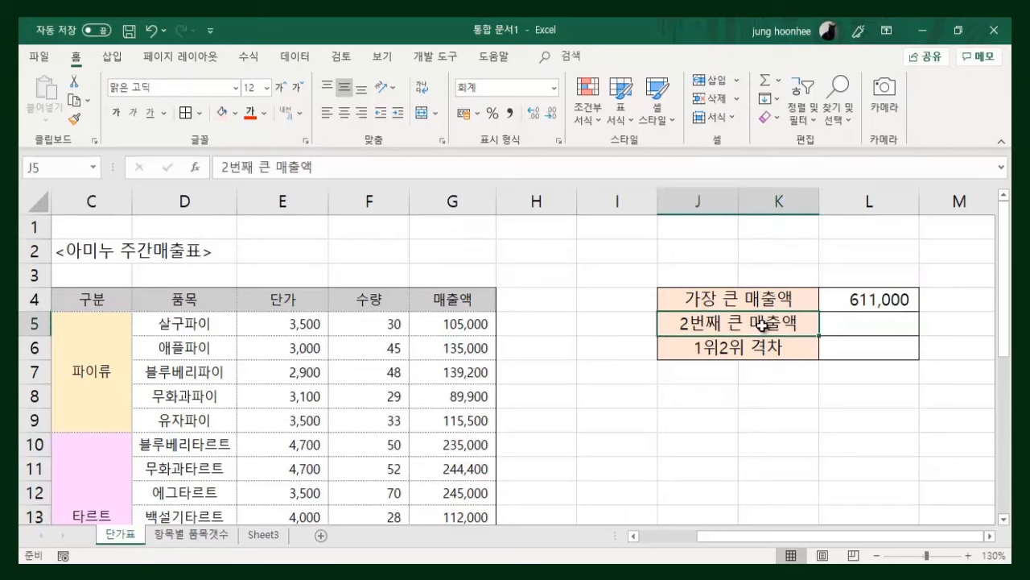
pyautogui.click(832, 322)
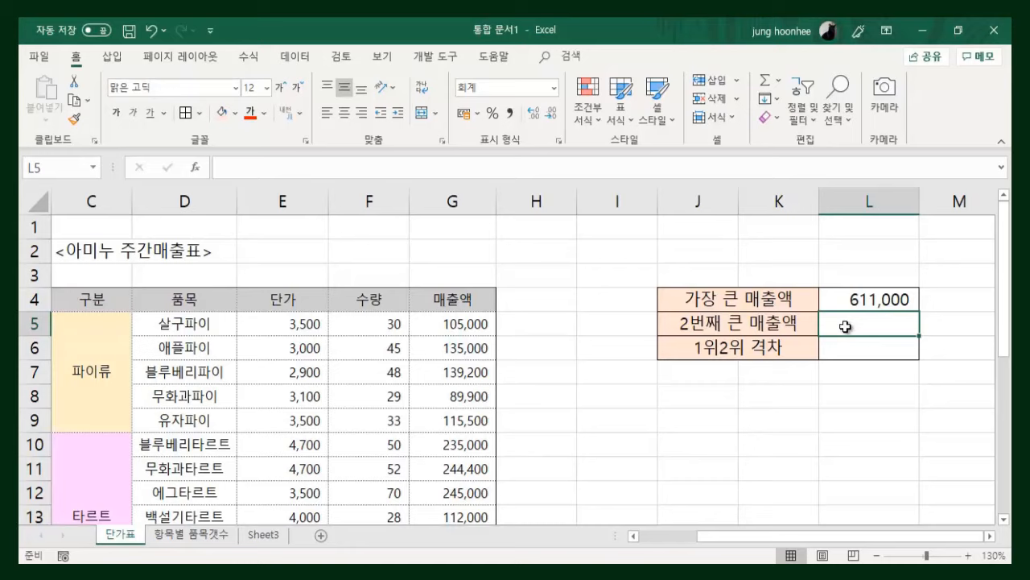
pyautogui.write('=')
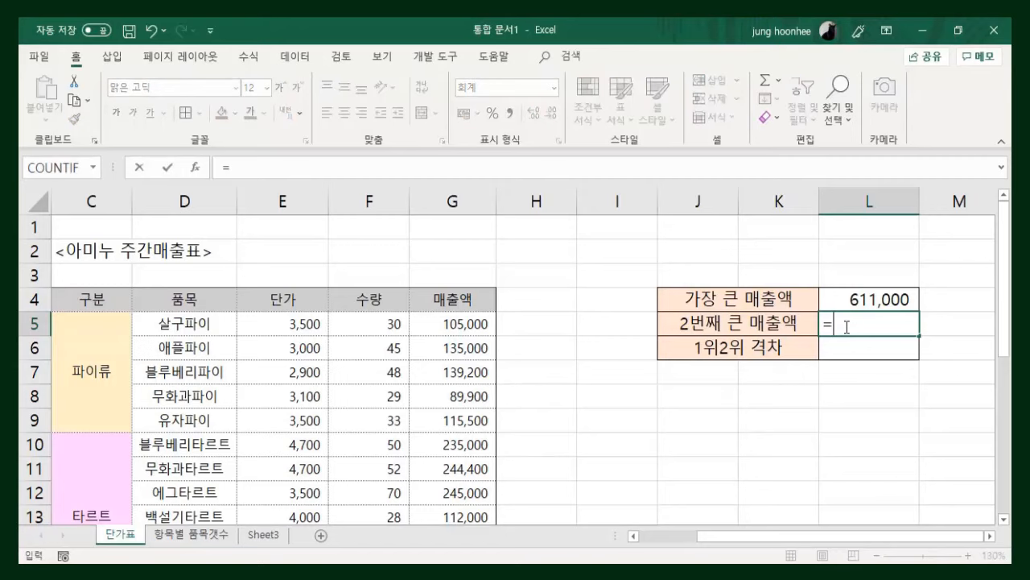
pyautogui.write('ㅣㅁㄱㅎㄷ')
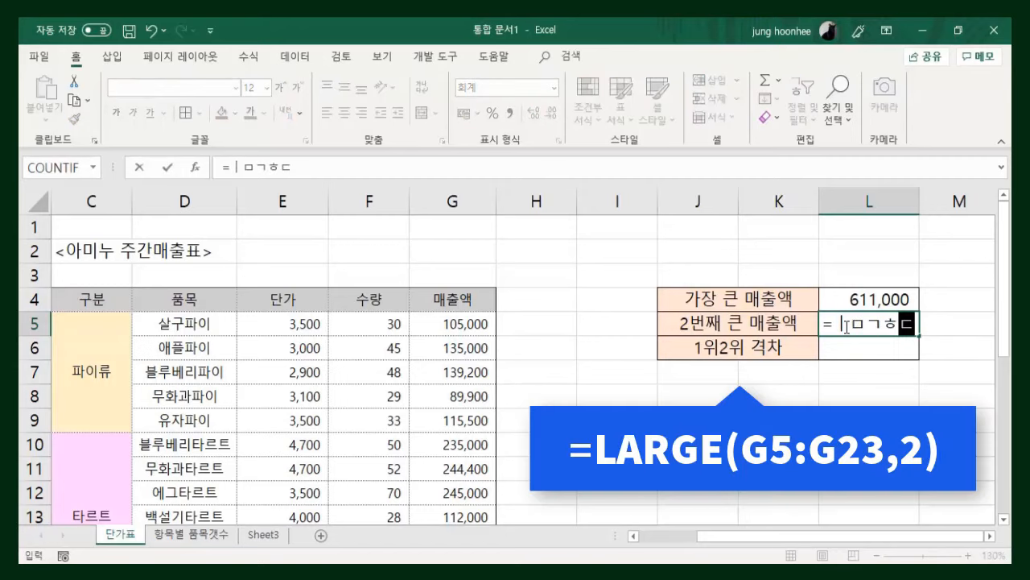
pyautogui.press('BackSpace')
pyautogui.press('BackSpace')
pyautogui.press('BackSpace')
pyautogui.press('BackSpace')
pyautogui.press('BackSpace')
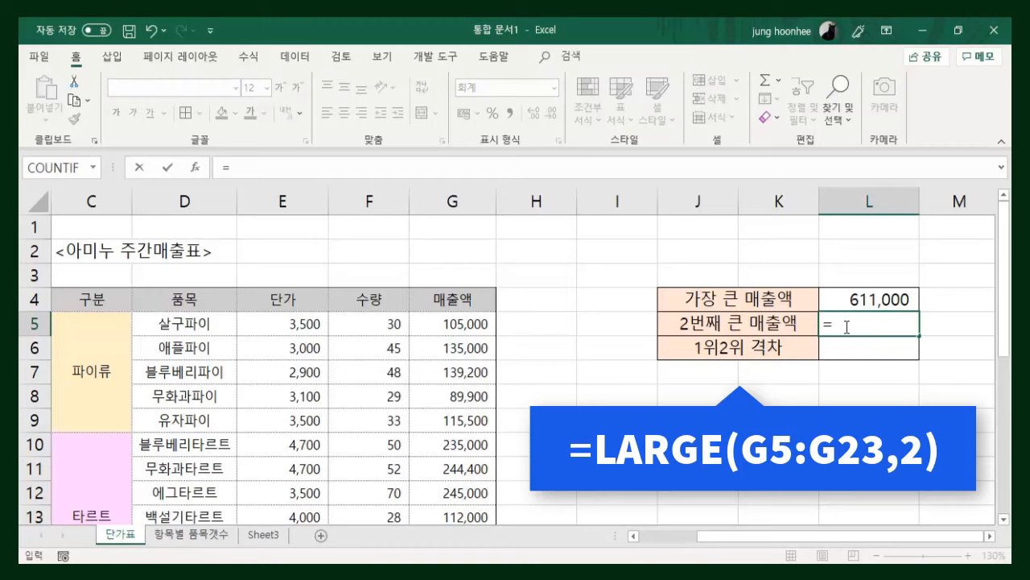
pyautogui.write('LARGE')
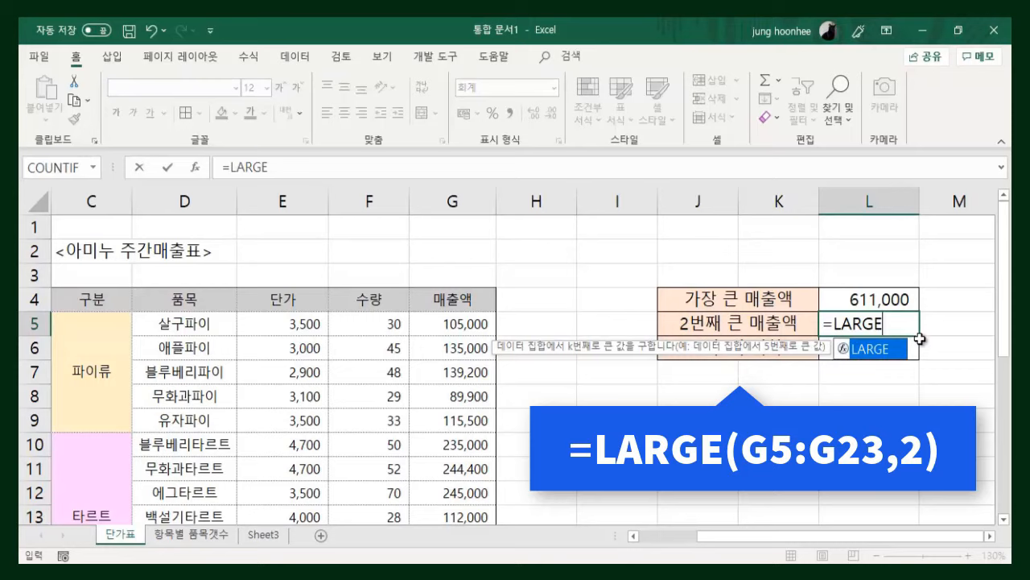
pyautogui.write('(')
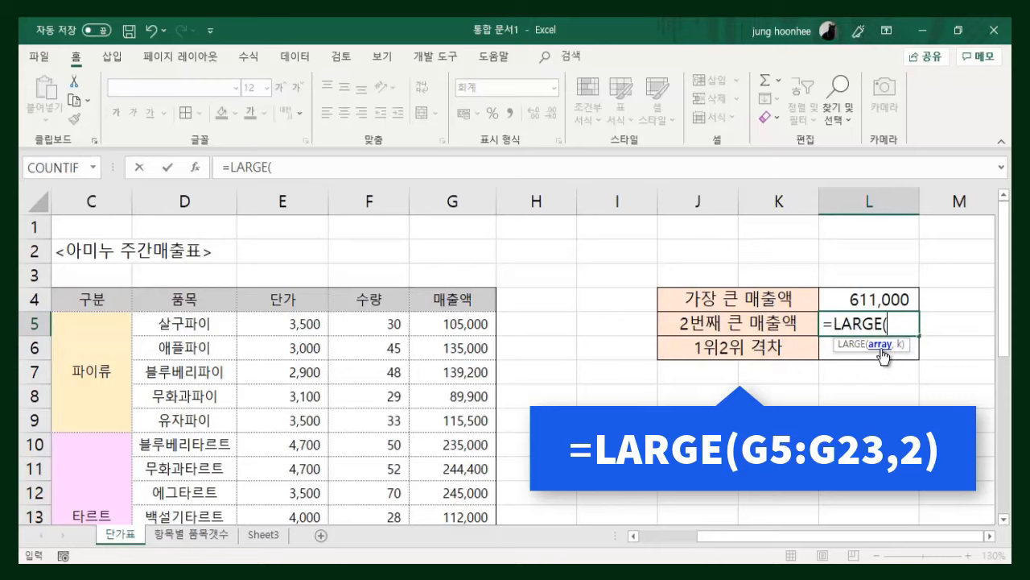
pyautogui.moveTo(438, 323); pyautogui.dragTo(457, 469)
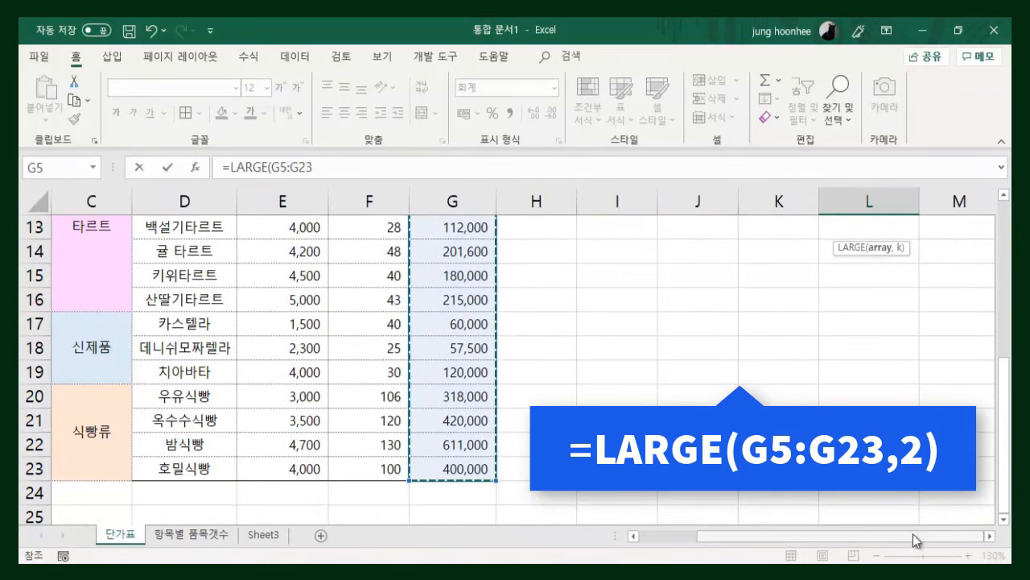
pyautogui.scroll(4, 913, 534)
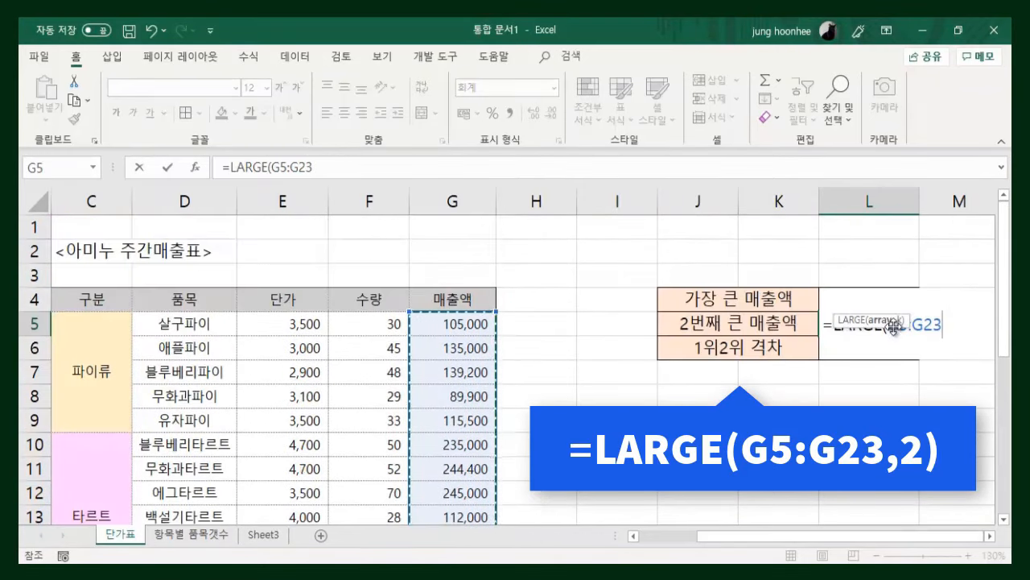
pyautogui.write(',')
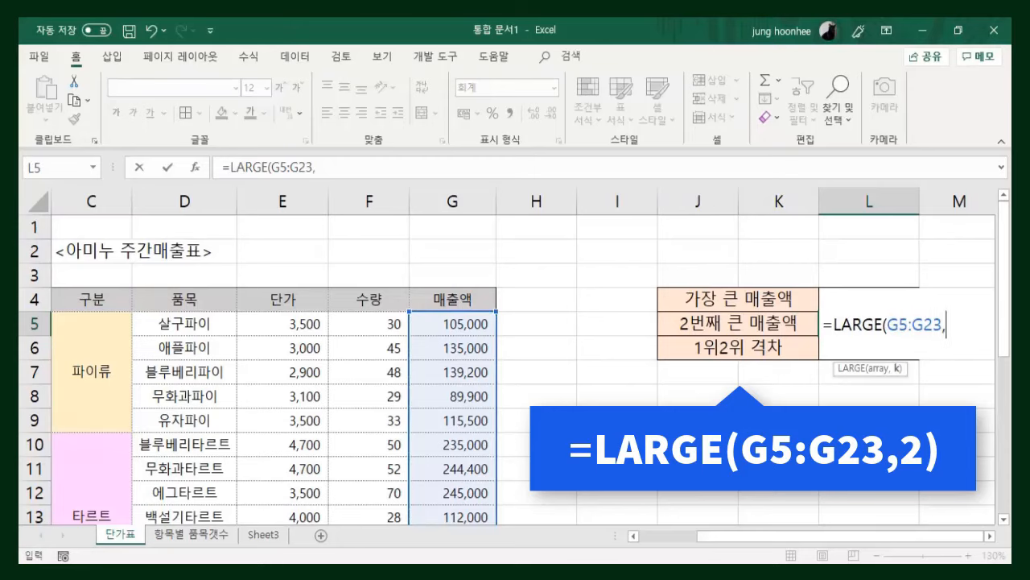
pyautogui.write('2)')
pyautogui.press('Return')
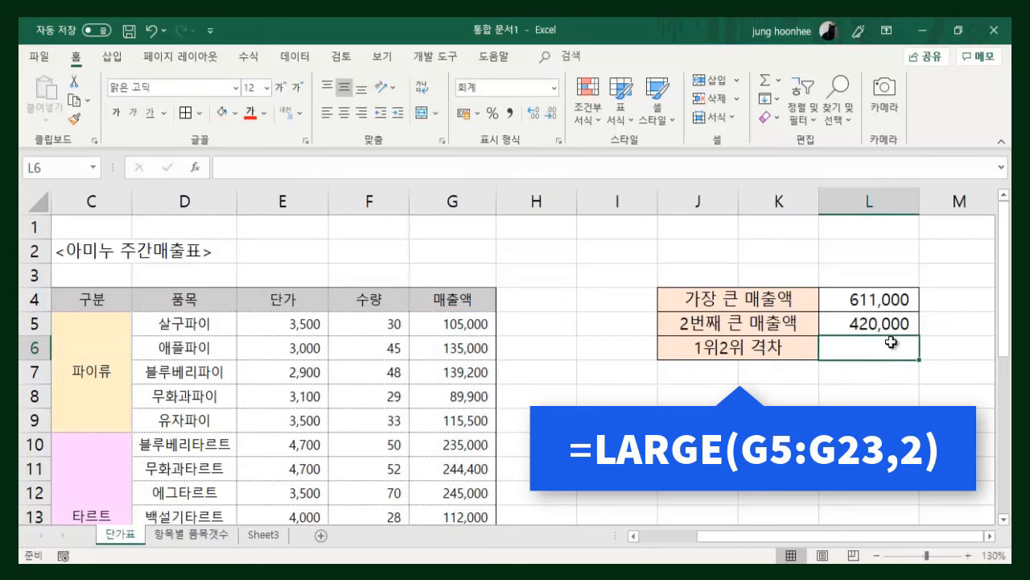
pyautogui.click(878, 322)
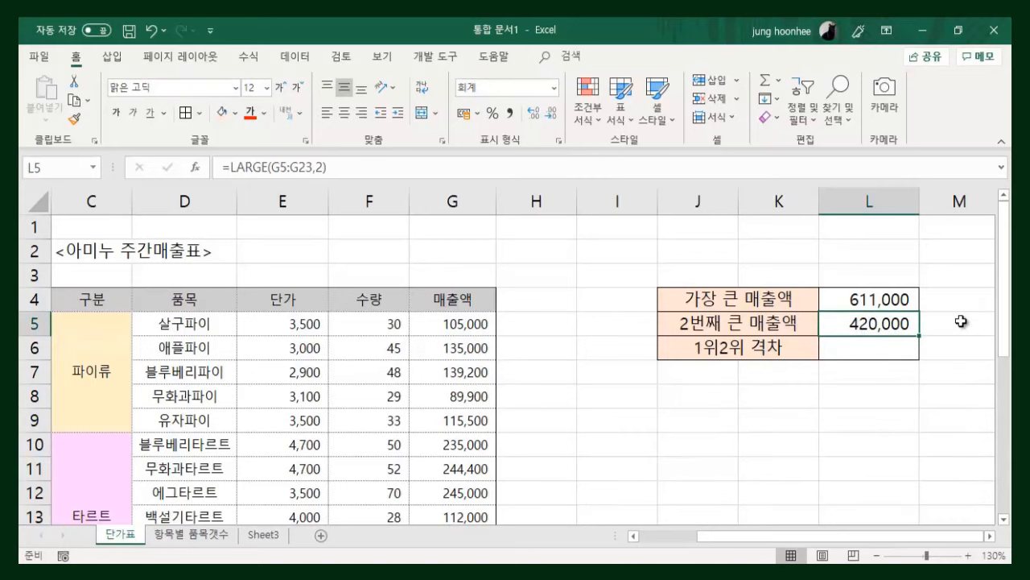
pyautogui.click(814, 444)
pyautogui.click(777, 303)
pyautogui.click(890, 301)
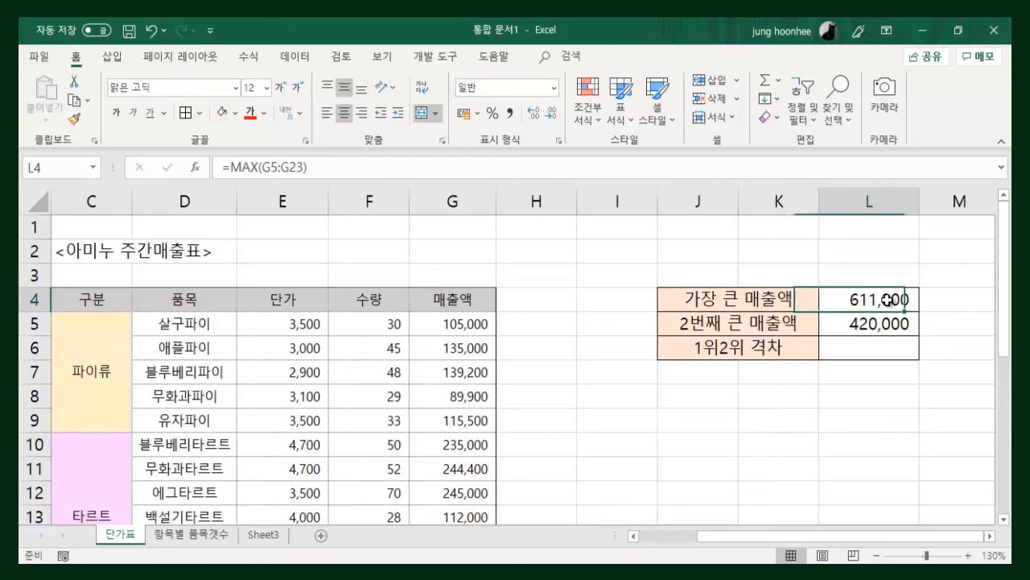
pyautogui.click(665, 327)
pyautogui.click(894, 324)
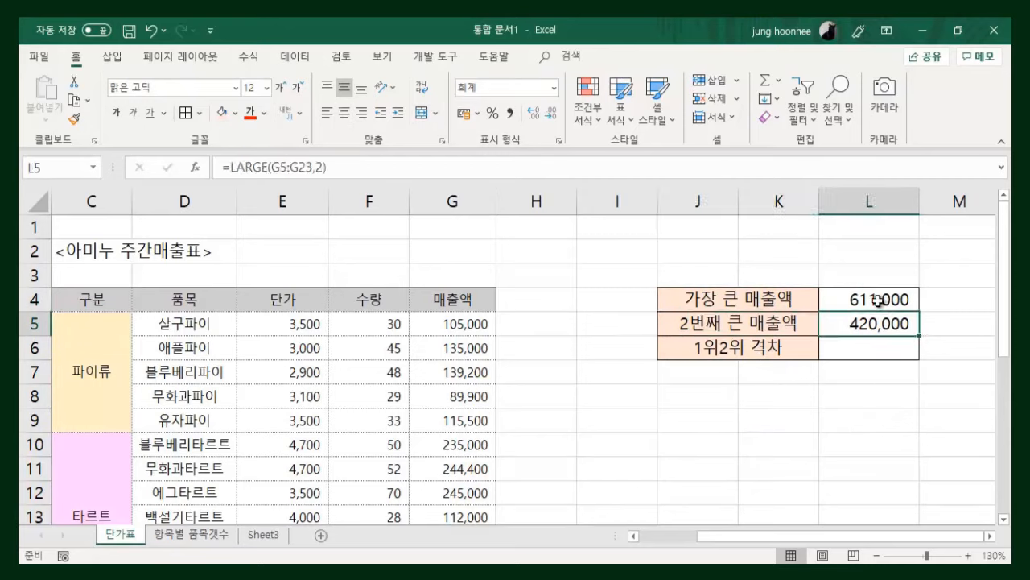
pyautogui.click(889, 301)
pyautogui.click(865, 322)
pyautogui.click(854, 352)
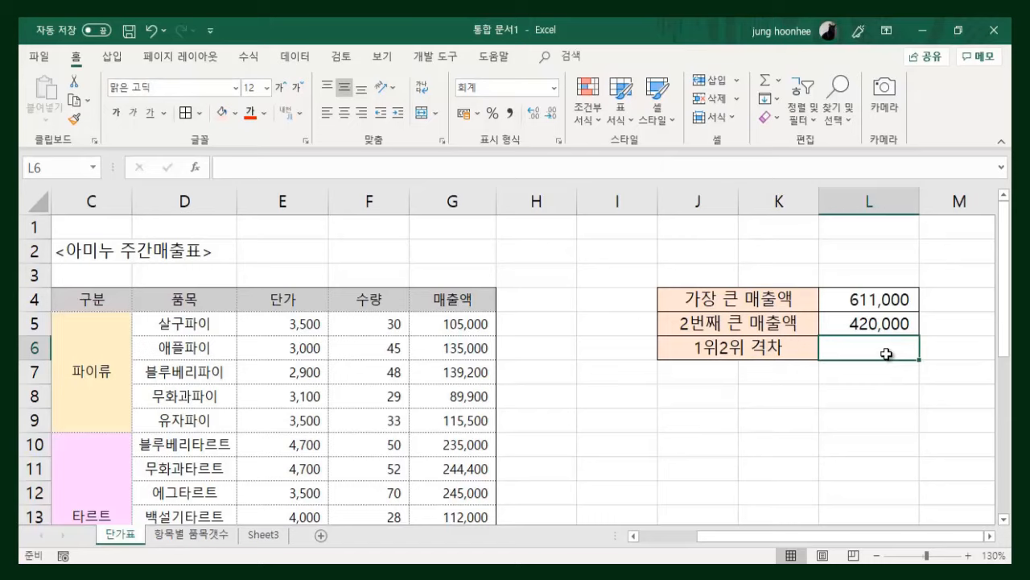
pyautogui.click(858, 299)
pyautogui.click(851, 321)
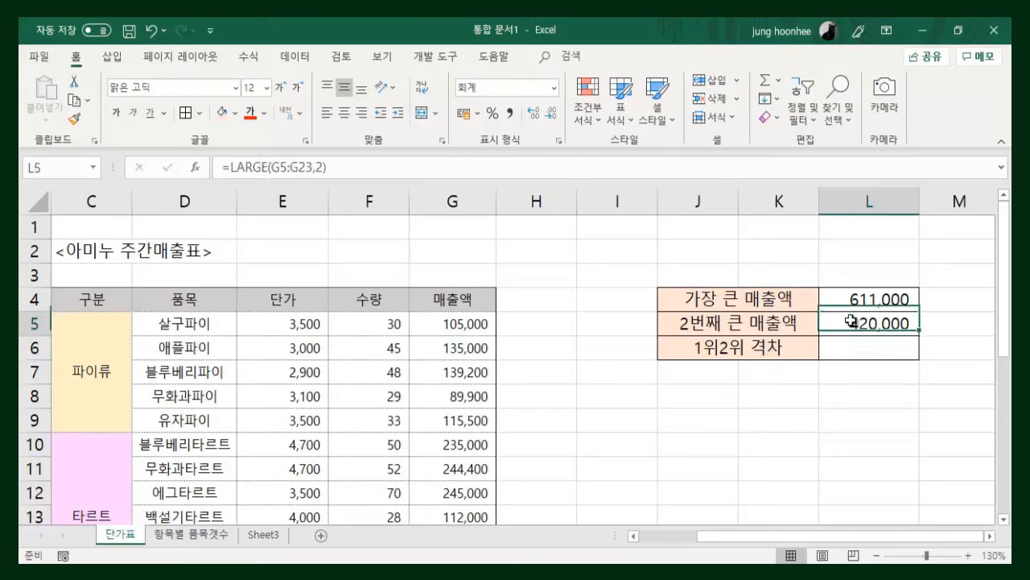
pyautogui.click(853, 298)
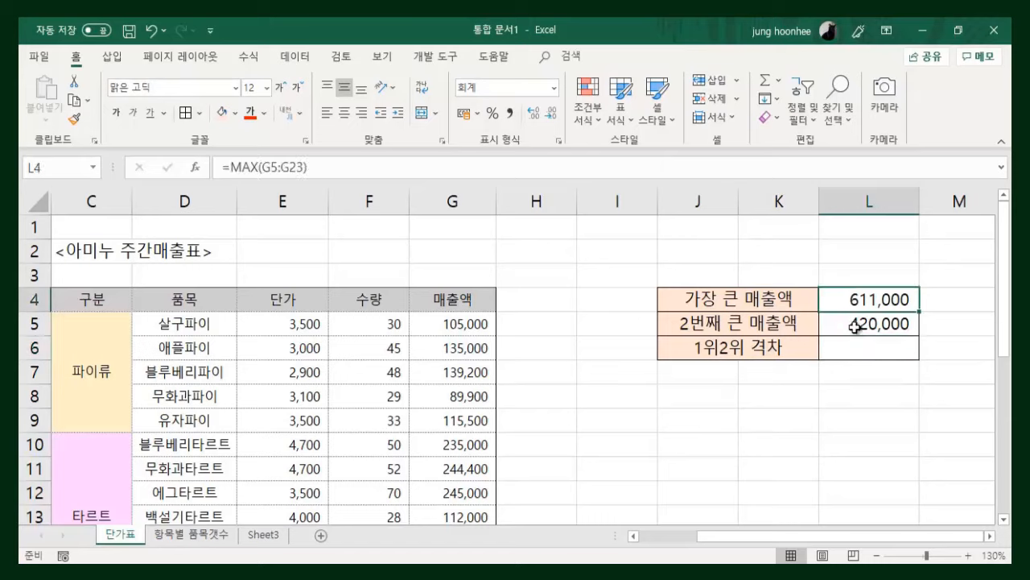
pyautogui.click(854, 327)
pyautogui.click(855, 352)
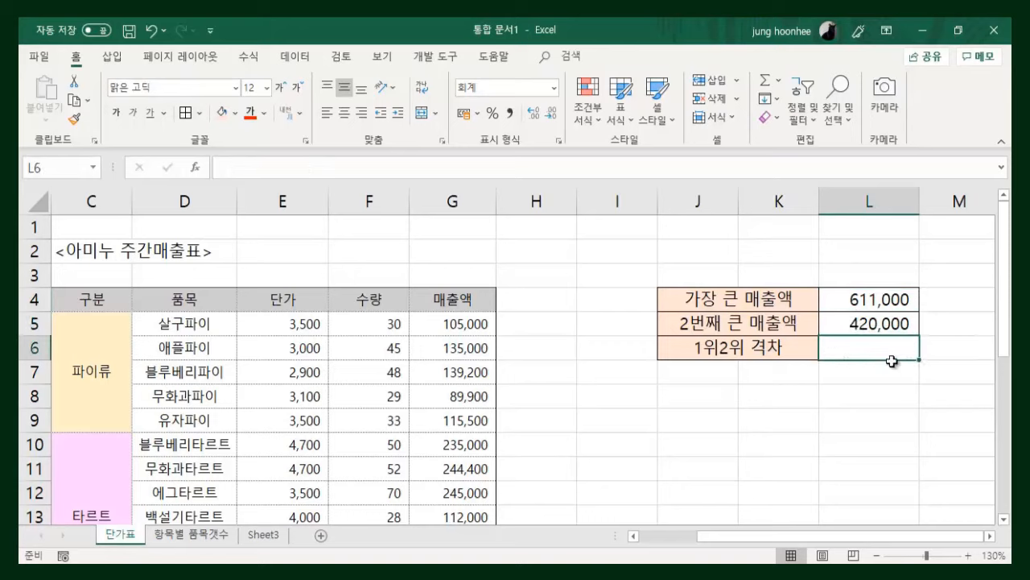
pyautogui.click(854, 304)
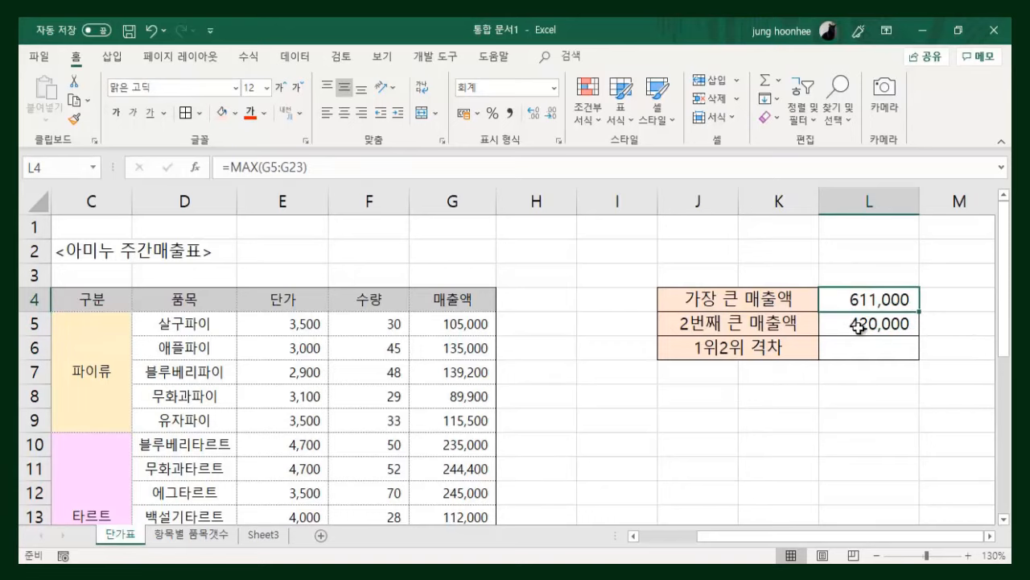
pyautogui.click(856, 326)
pyautogui.click(858, 349)
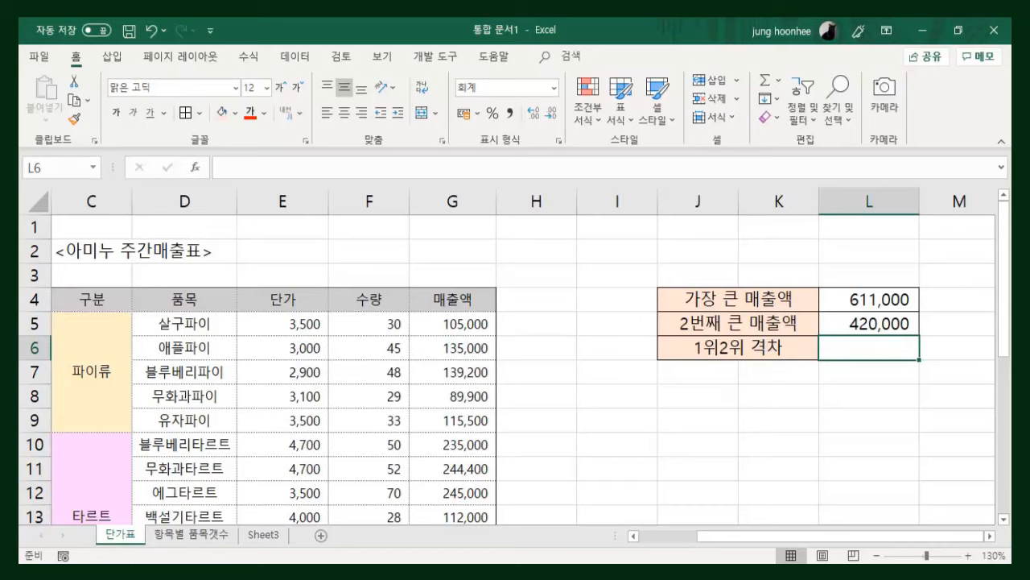
pyautogui.write('=')
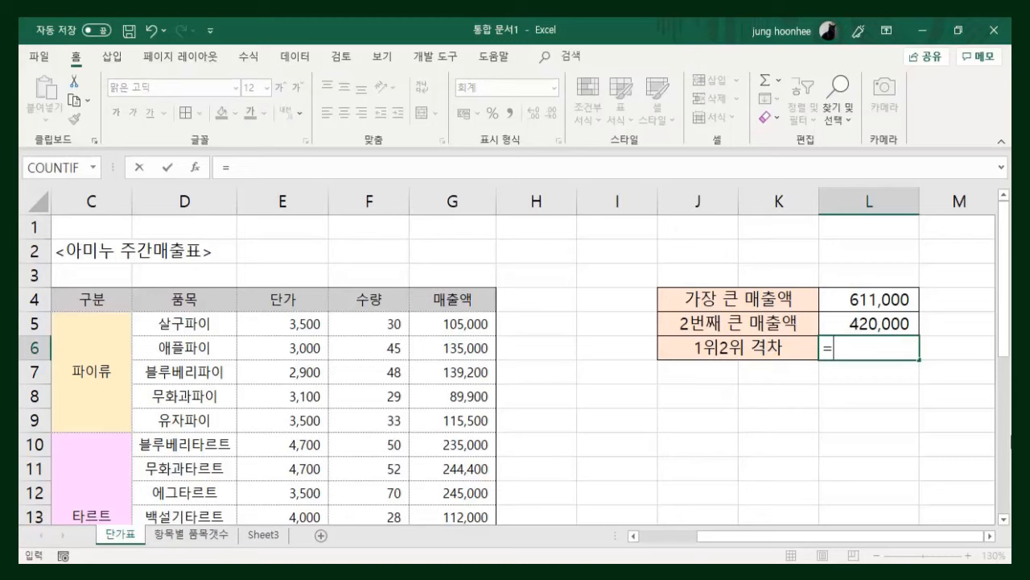
# Enter the 1위2위 gap formula in L6, MAX(G5:G23) minus LARGE(G5:G23,2), giving 191,000.
pyautogui.write('MA')
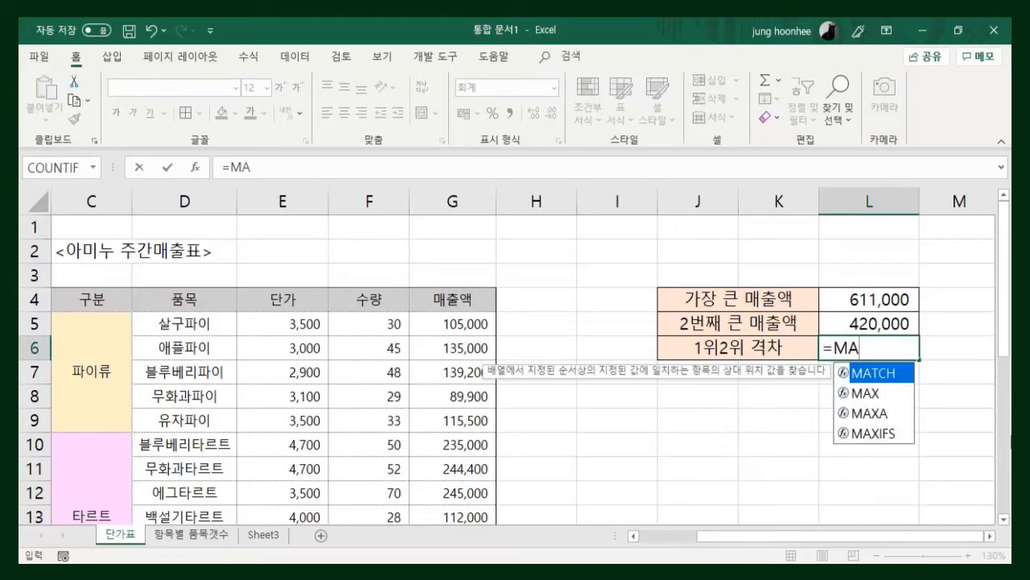
pyautogui.write('X(')
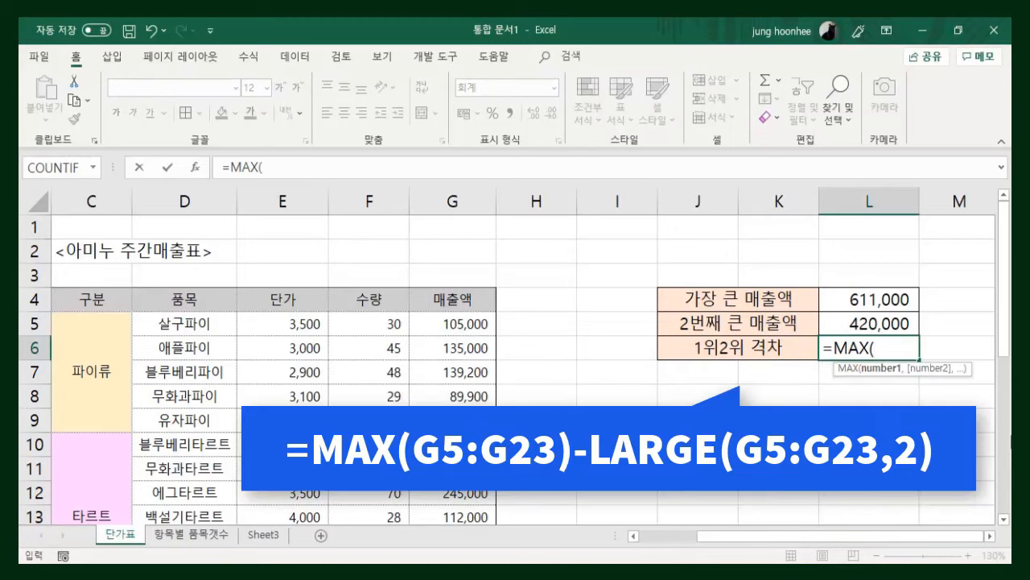
pyautogui.moveTo(443, 323); pyautogui.dragTo(452, 406)
pyautogui.moveTo(452, 515); pyautogui.dragTo(453, 473)
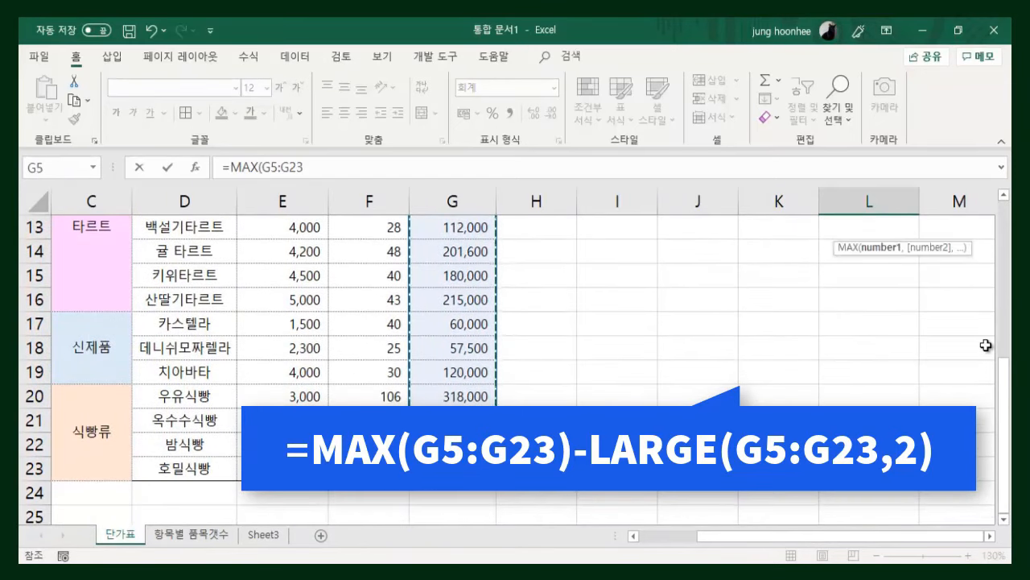
pyautogui.write(')-')
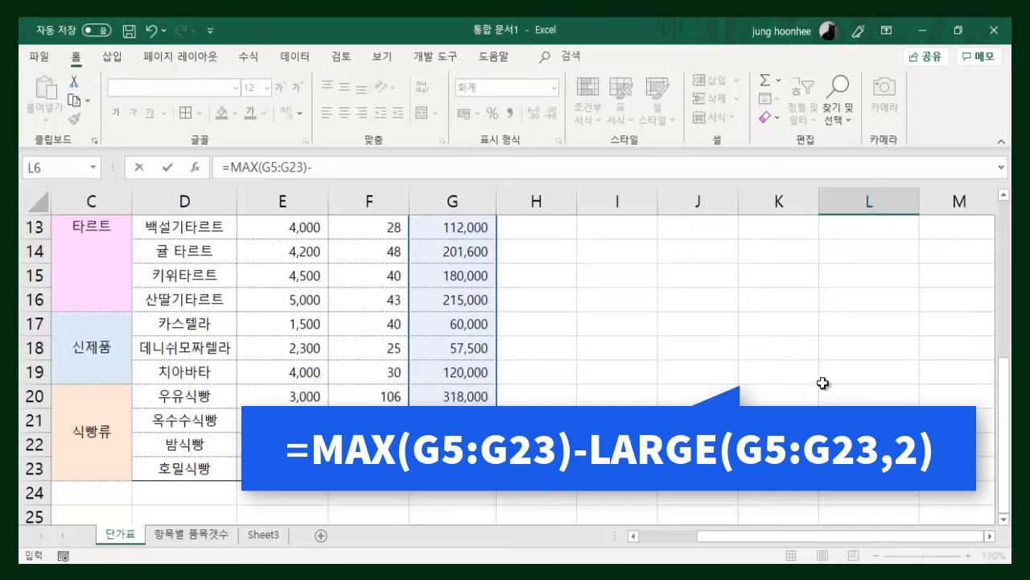
pyautogui.scroll(4, 823, 383)
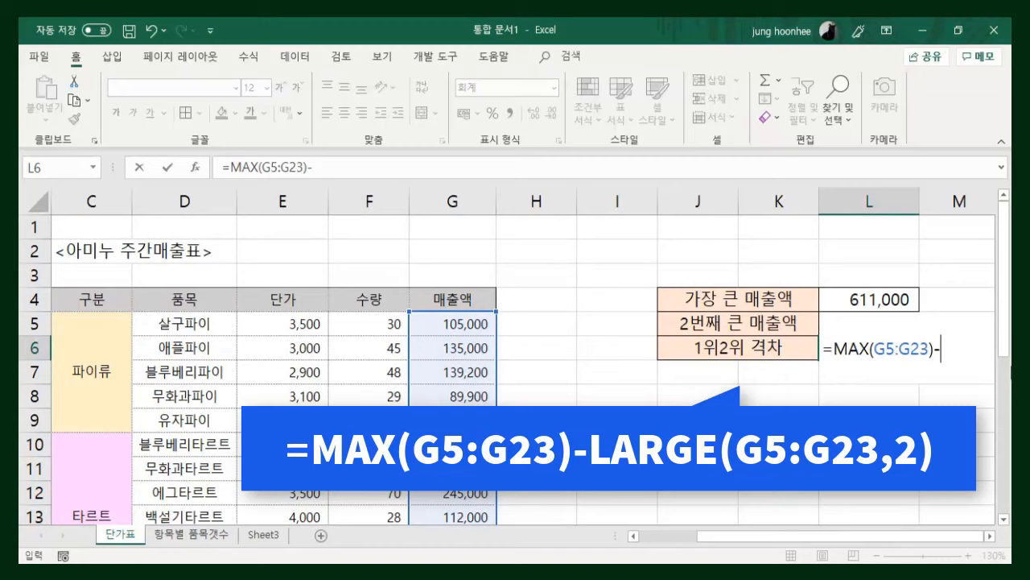
pyautogui.write('L')
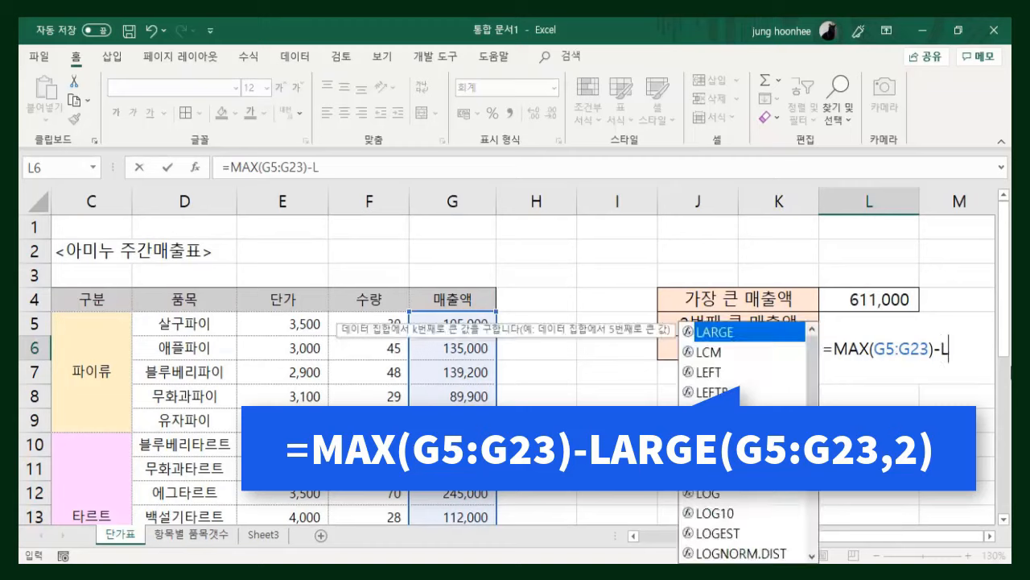
pyautogui.write('ARGE(')
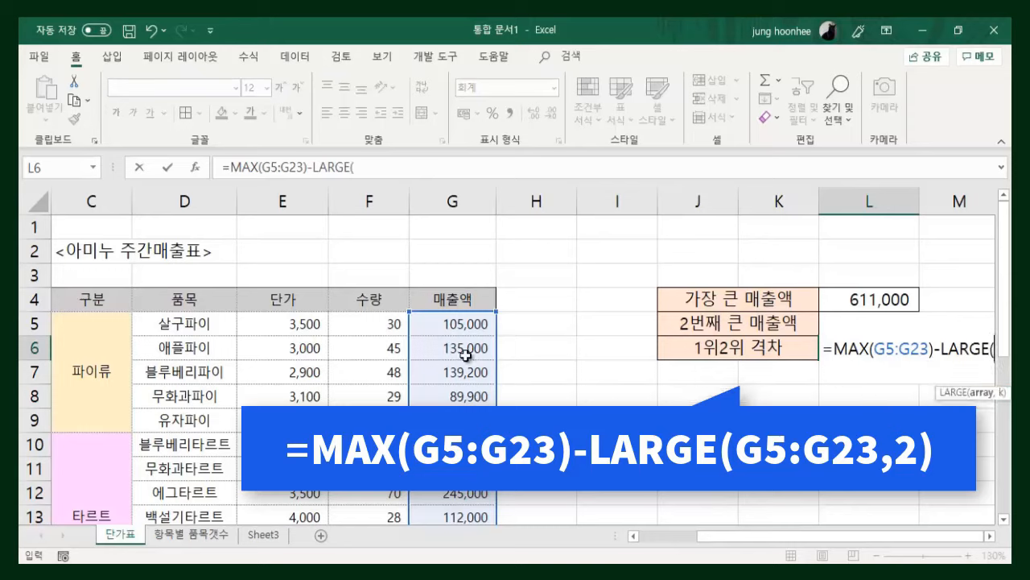
pyautogui.moveTo(445, 323); pyautogui.dragTo(451, 471)
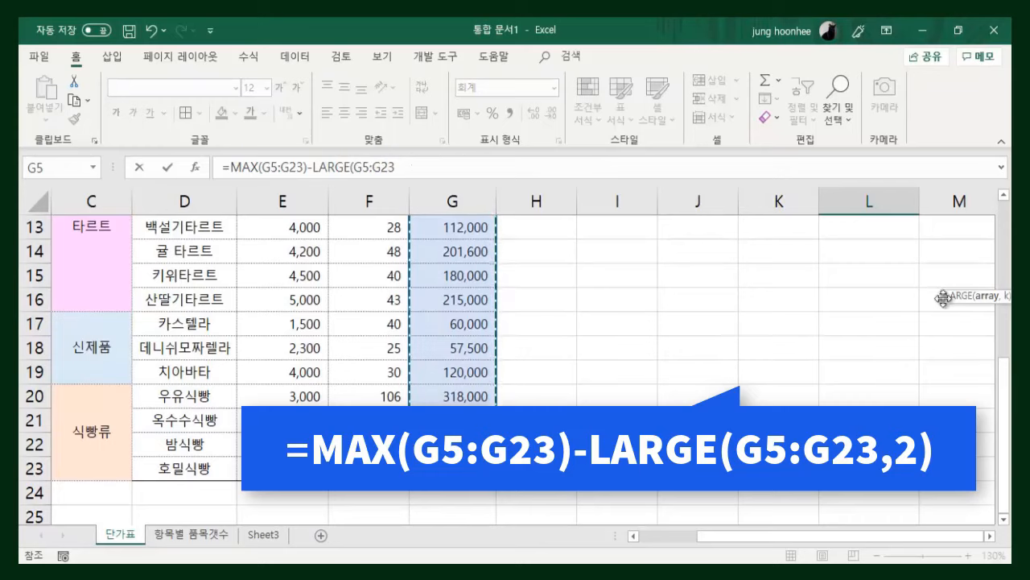
pyautogui.click(400, 167)
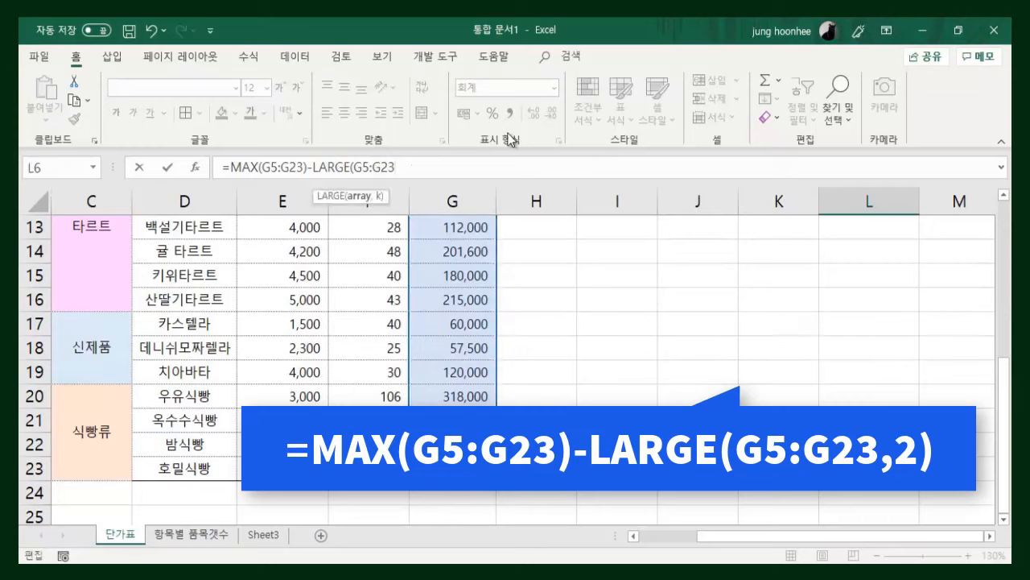
pyautogui.write(',2)')
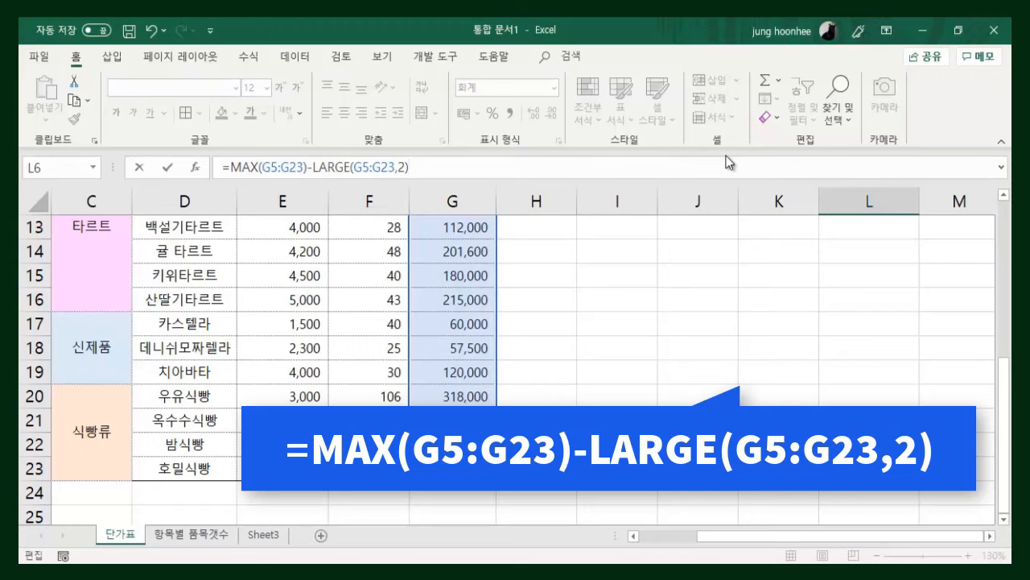
pyautogui.press('Return')
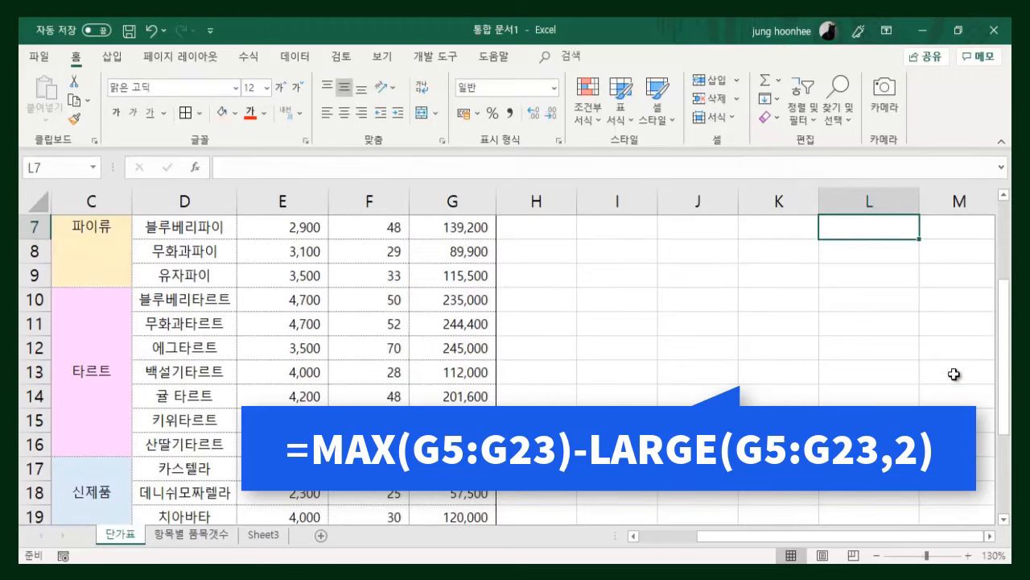
# Review the gap formula in L6 and highlight the 1위2위 격차 row for emphasis.
pyautogui.scroll(2, 948, 378)
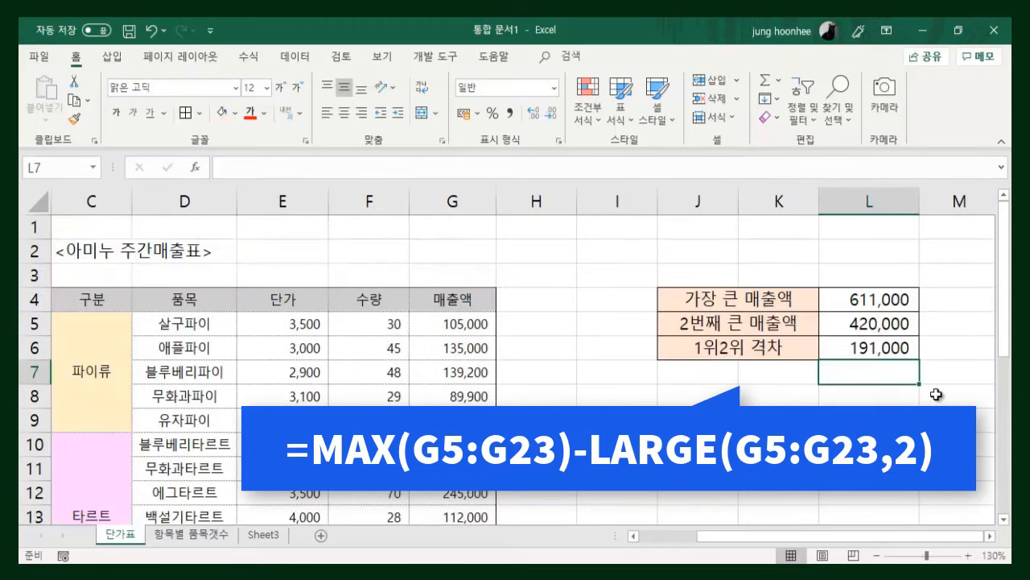
pyautogui.click(863, 351)
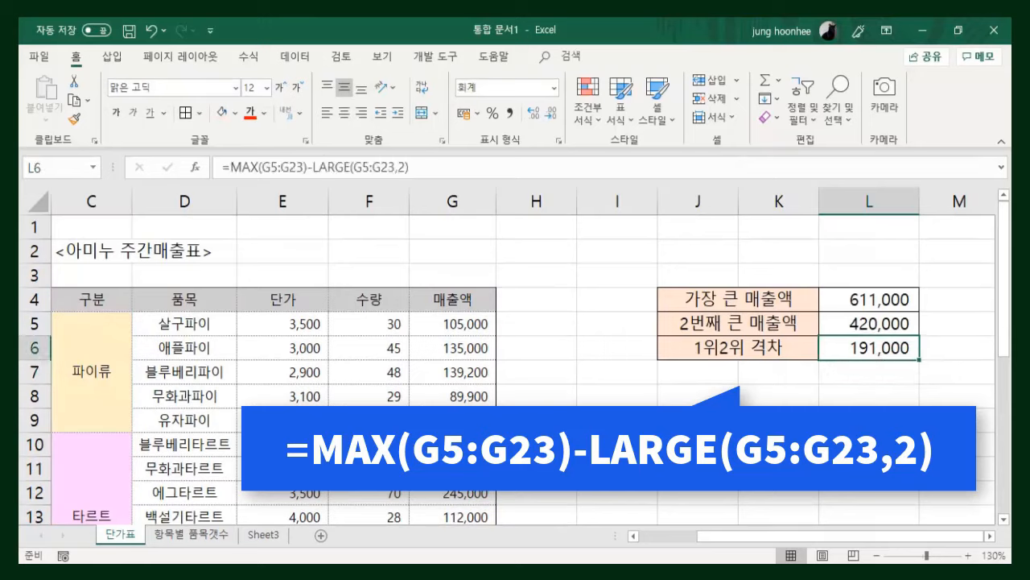
pyautogui.click(779, 468)
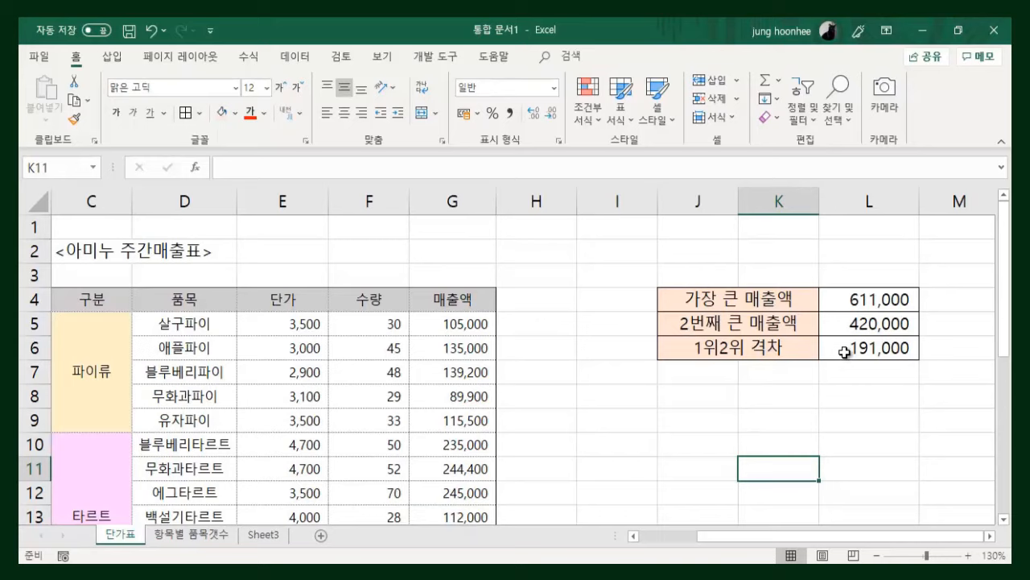
pyautogui.click(850, 350)
pyautogui.click(851, 439)
pyautogui.moveTo(751, 339); pyautogui.dragTo(845, 346)
pyautogui.click(806, 468)
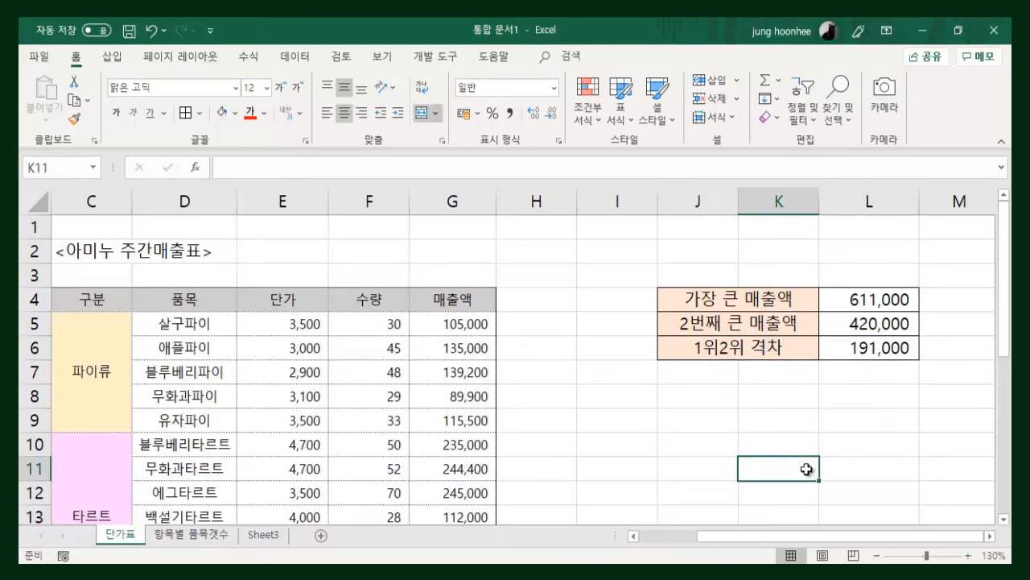
pyautogui.moveTo(703, 356); pyautogui.dragTo(866, 372)
pyautogui.click(823, 428)
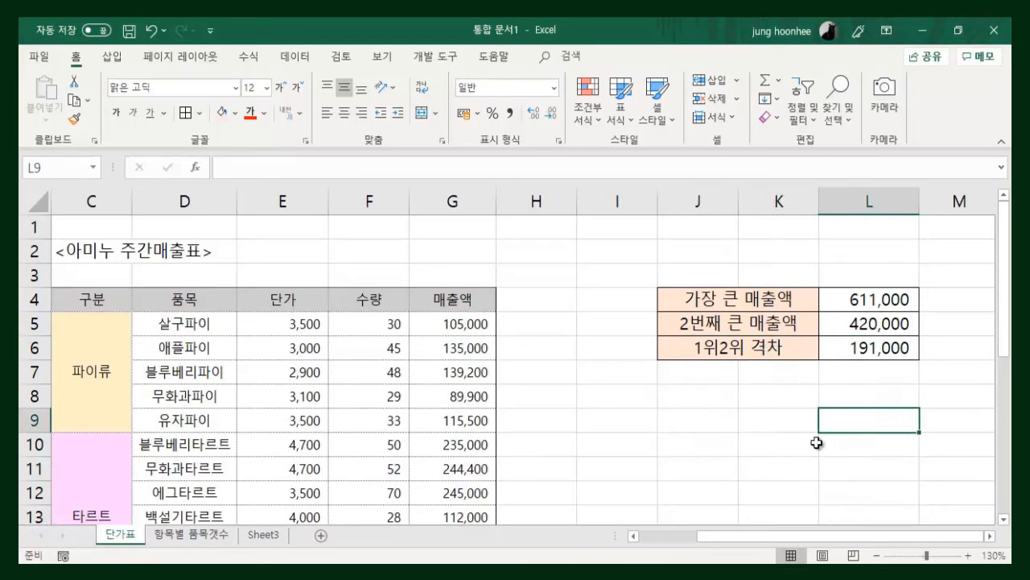
pyautogui.click(875, 347)
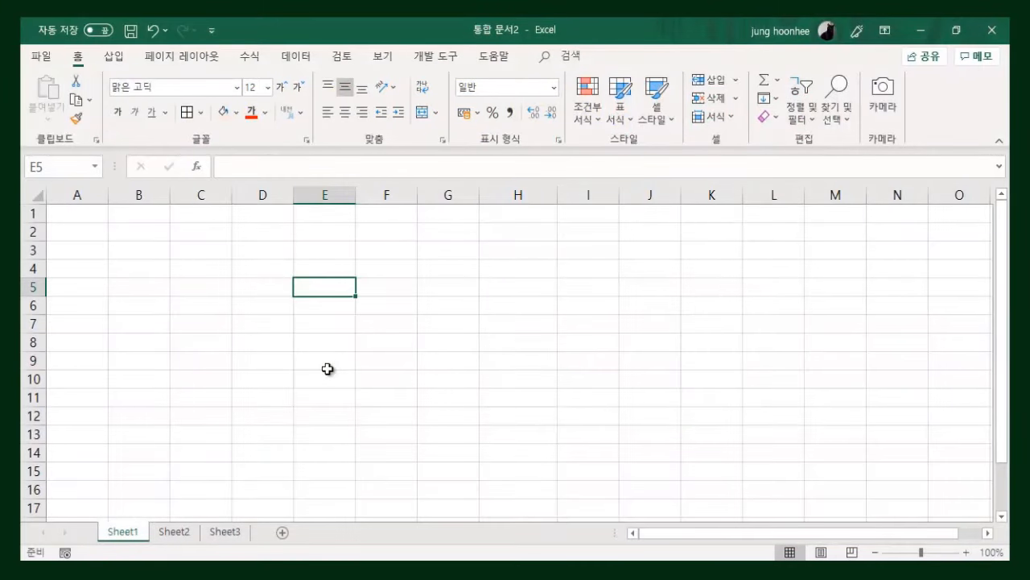
pyautogui.scroll(2, 330, 362)
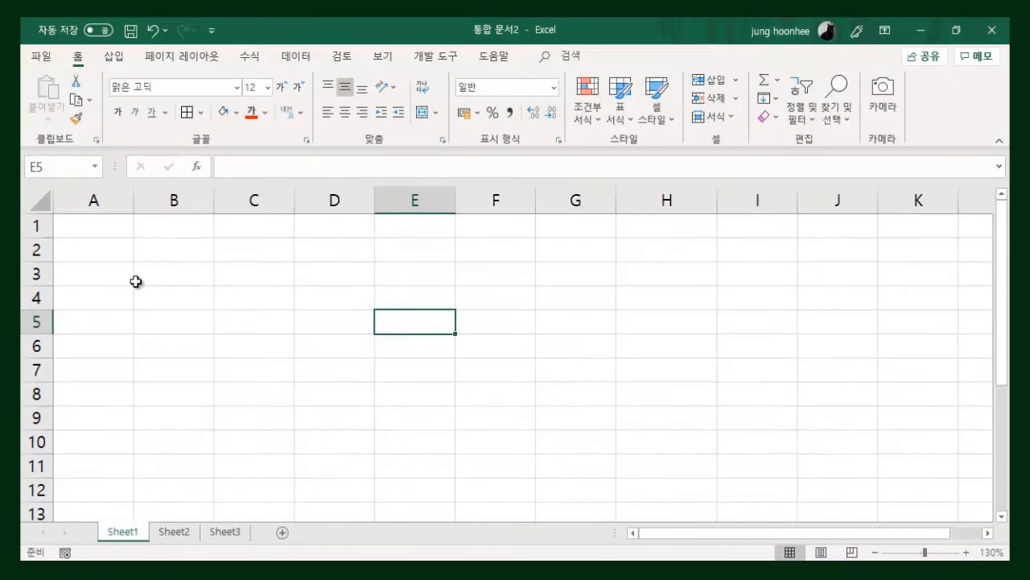
# Enter the 주민등록번호 header in B3 and autofit column B to fit it.
pyautogui.click(179, 274)
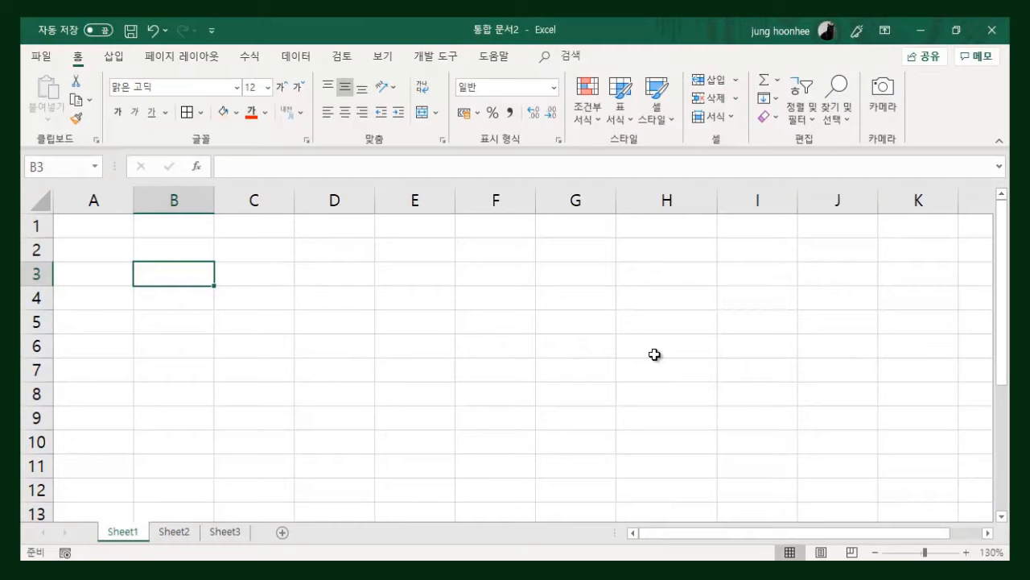
pyautogui.write('W')
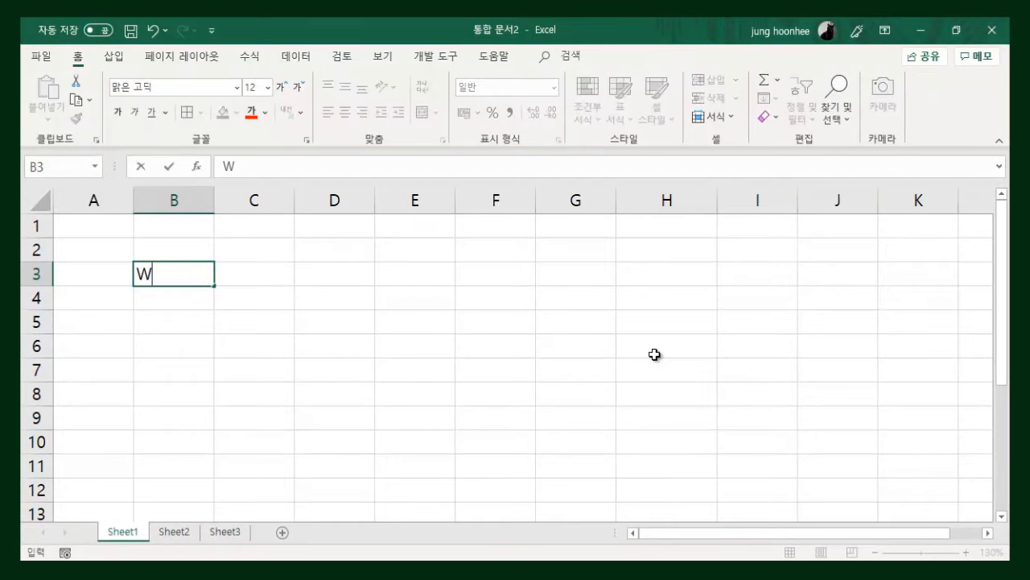
pyautogui.press('BackSpace')
pyautogui.write('주민등록버')
pyautogui.write('ㄴ호')
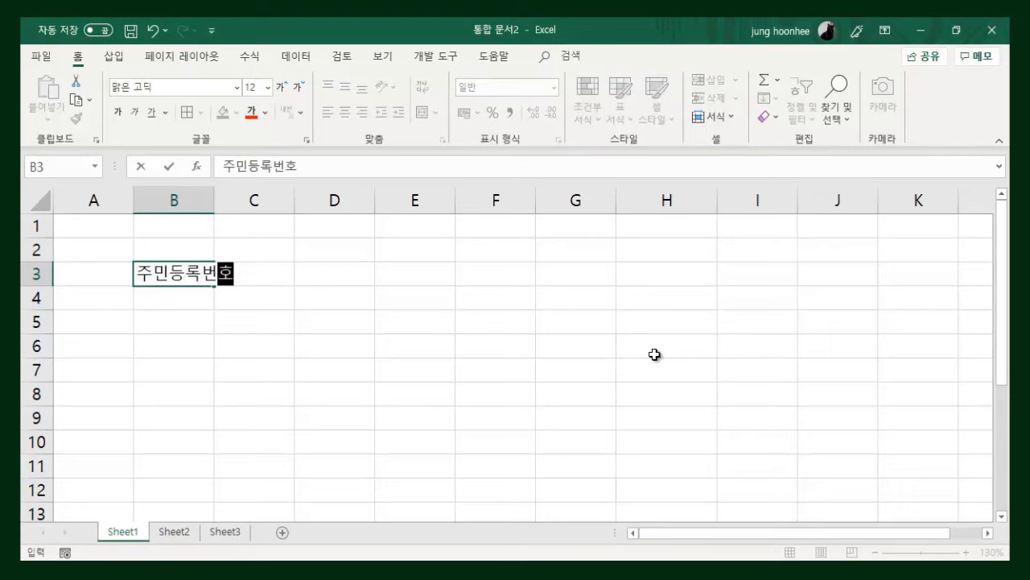
pyautogui.press('Return')
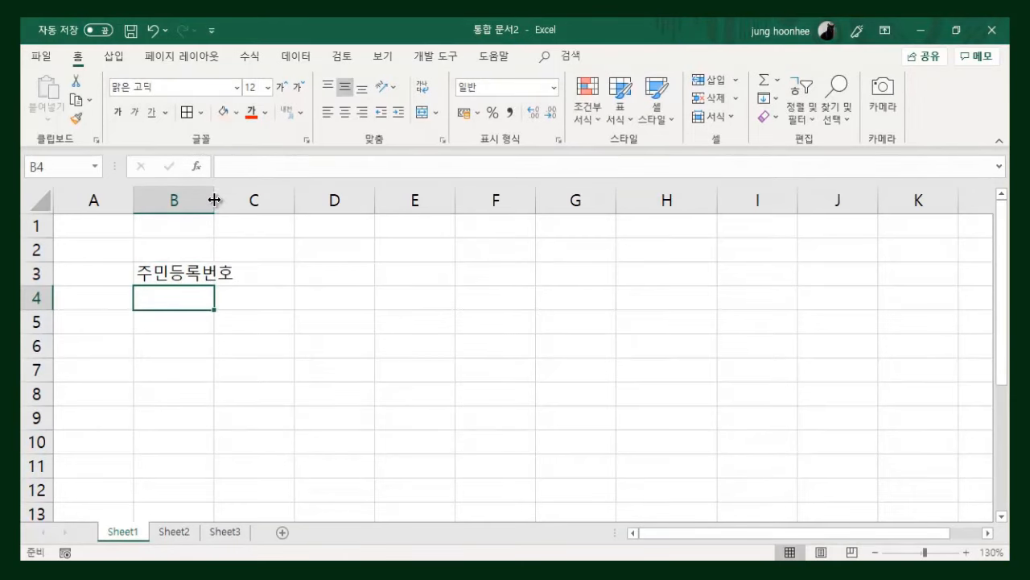
pyautogui.doubleClick(214, 201)
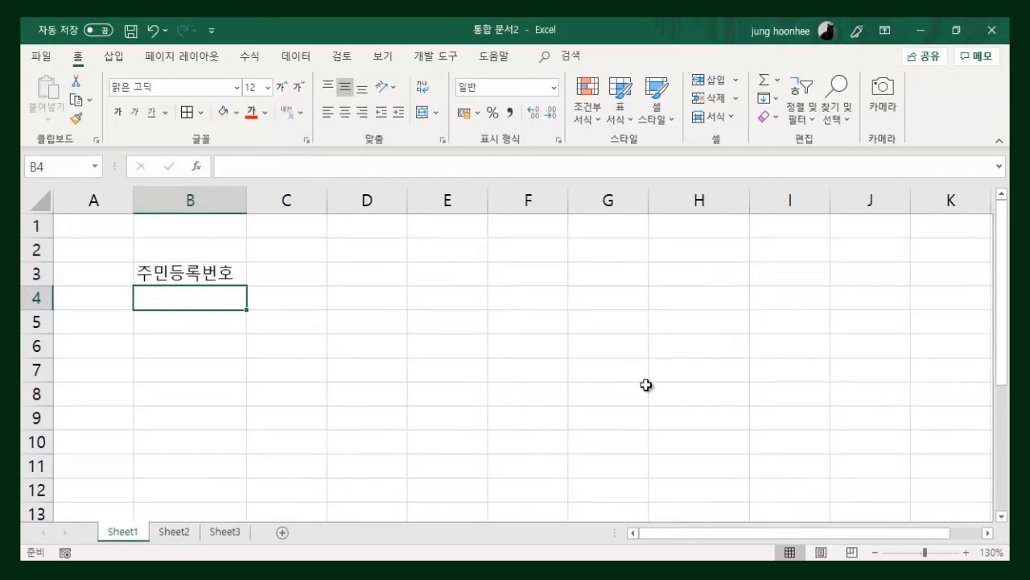
# Enter three sample resident registration numbers in B4, B5 and B6.
pyautogui.write('960')
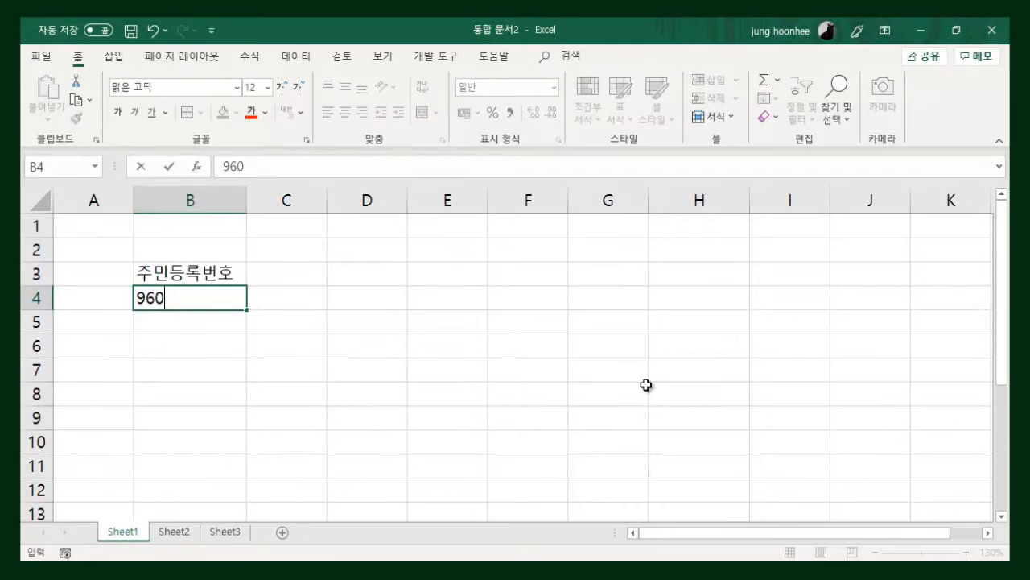
pyautogui.write('626-1')
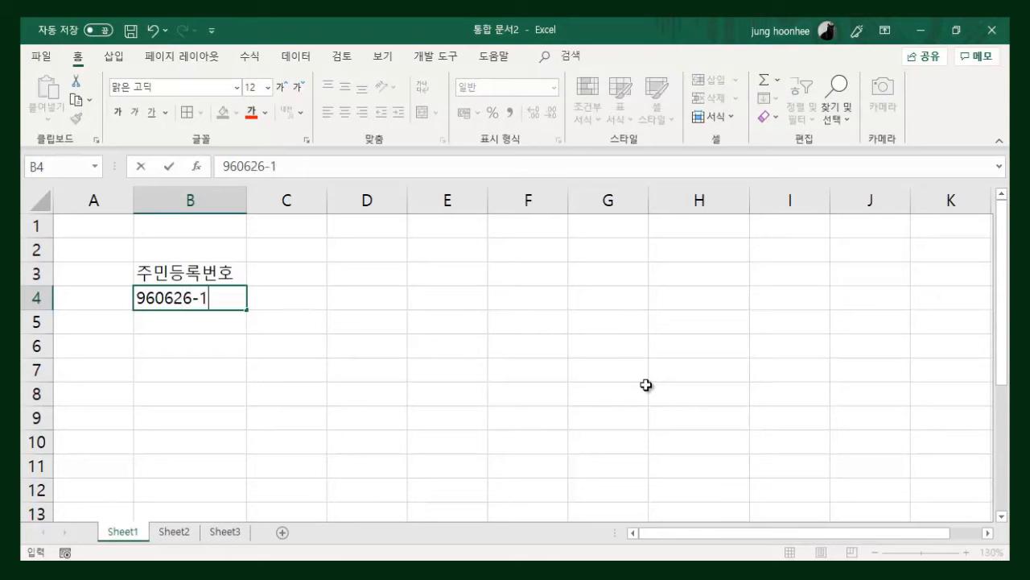
pyautogui.write('22334')
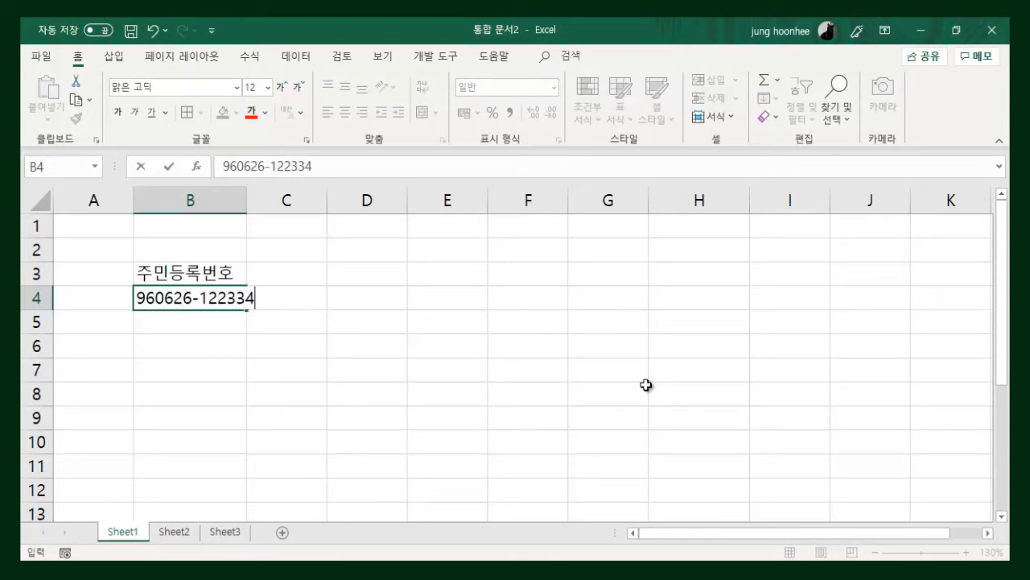
pyautogui.write('1')
pyautogui.press('Return')
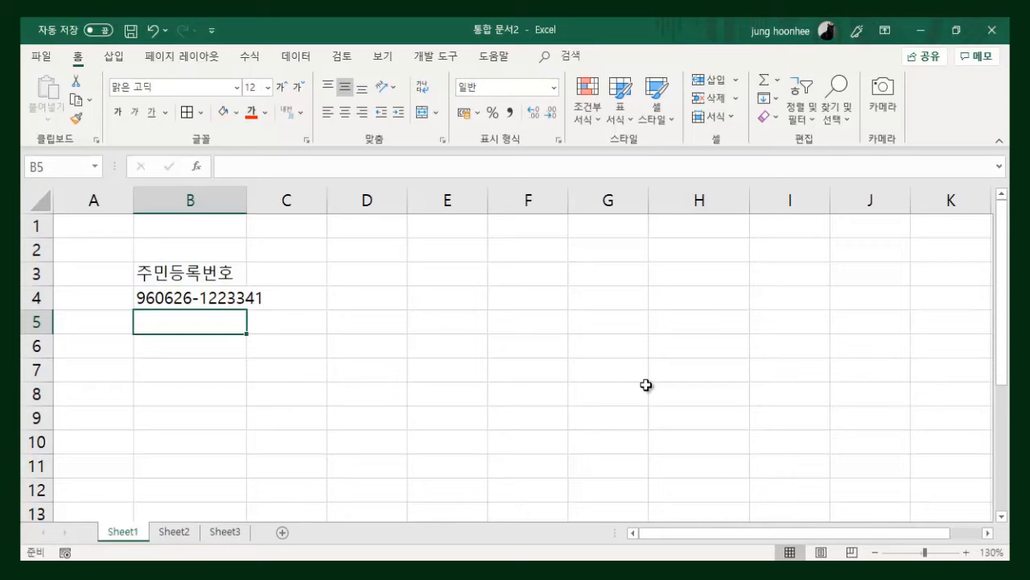
pyautogui.write('9809')
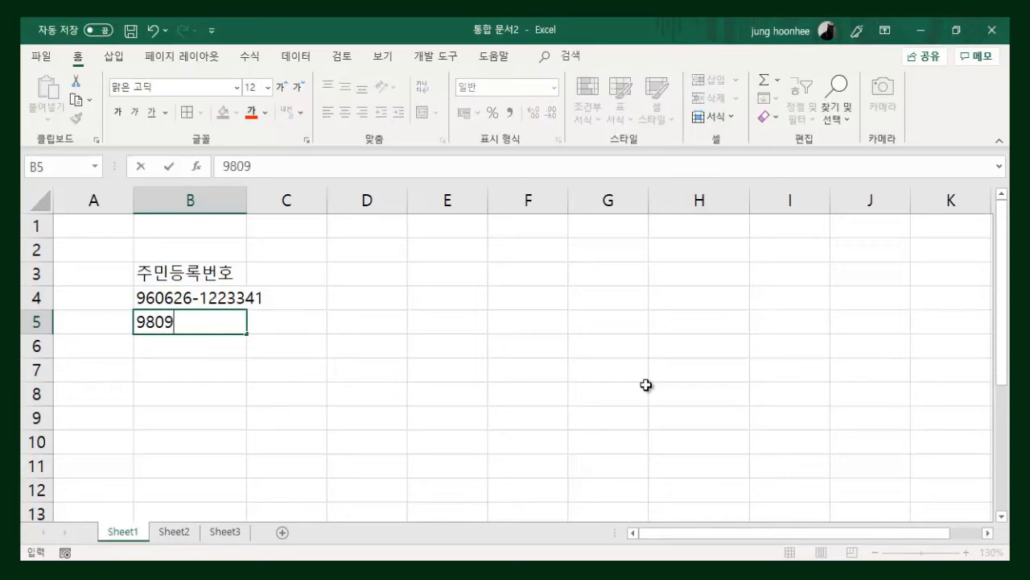
pyautogui.write('10-2224441')
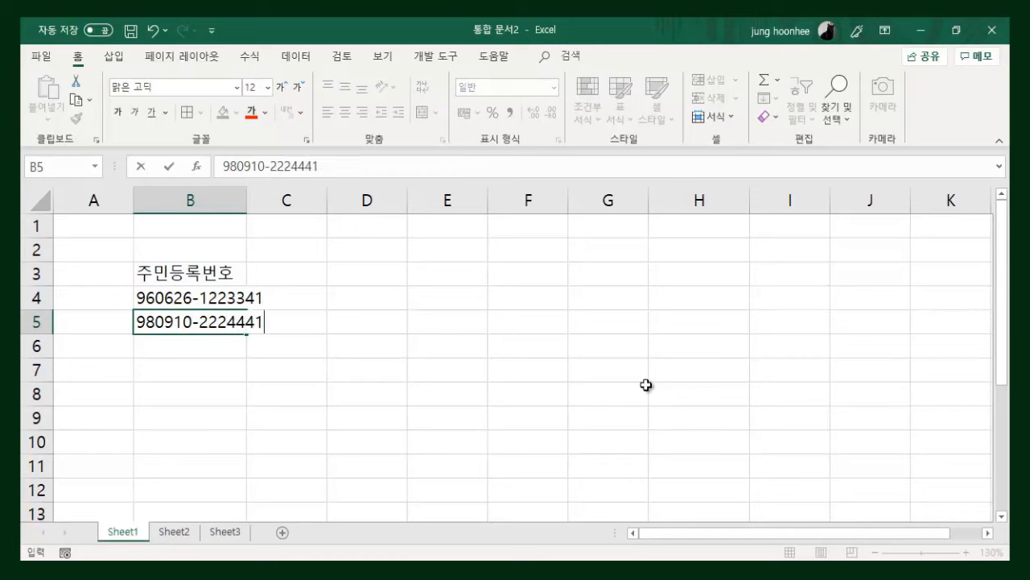
pyautogui.press('Return')
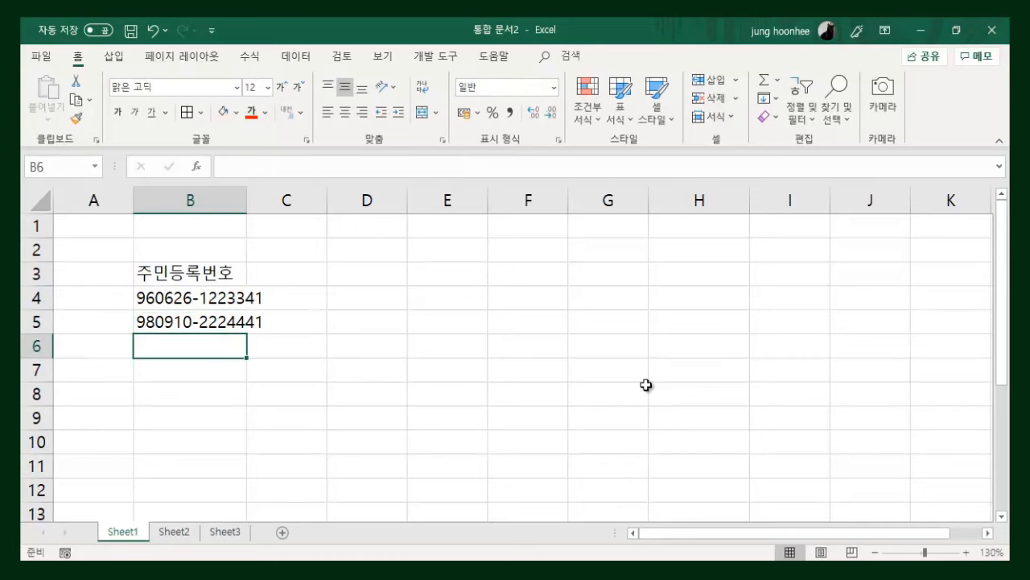
pyautogui.write('890909')
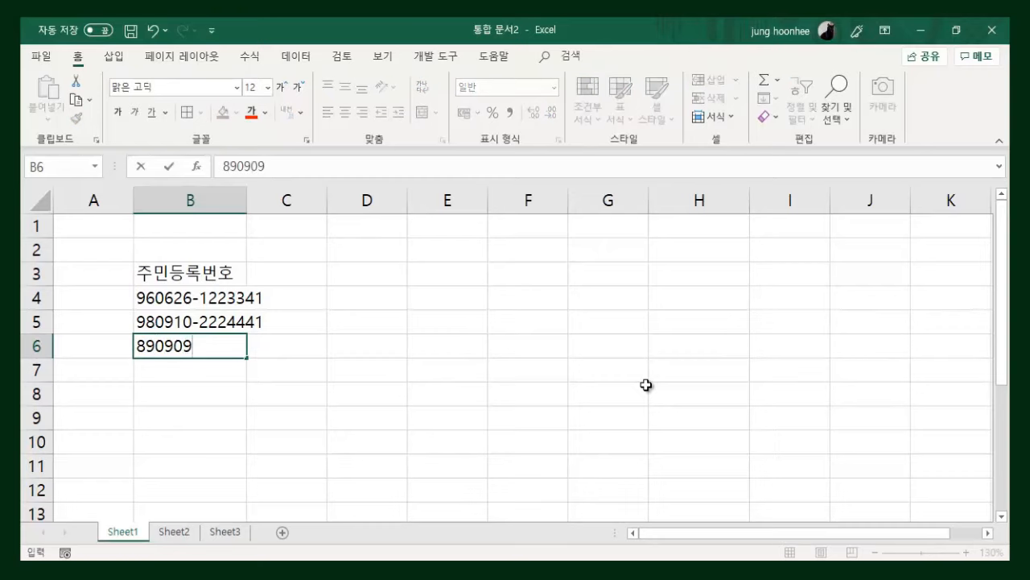
pyautogui.write('-2555411')
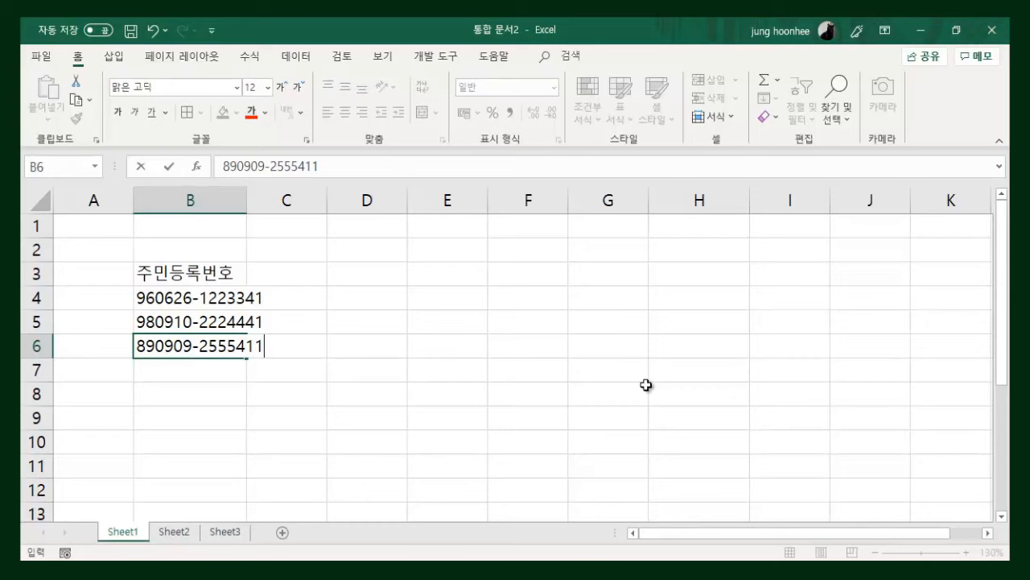
pyautogui.press('Return')
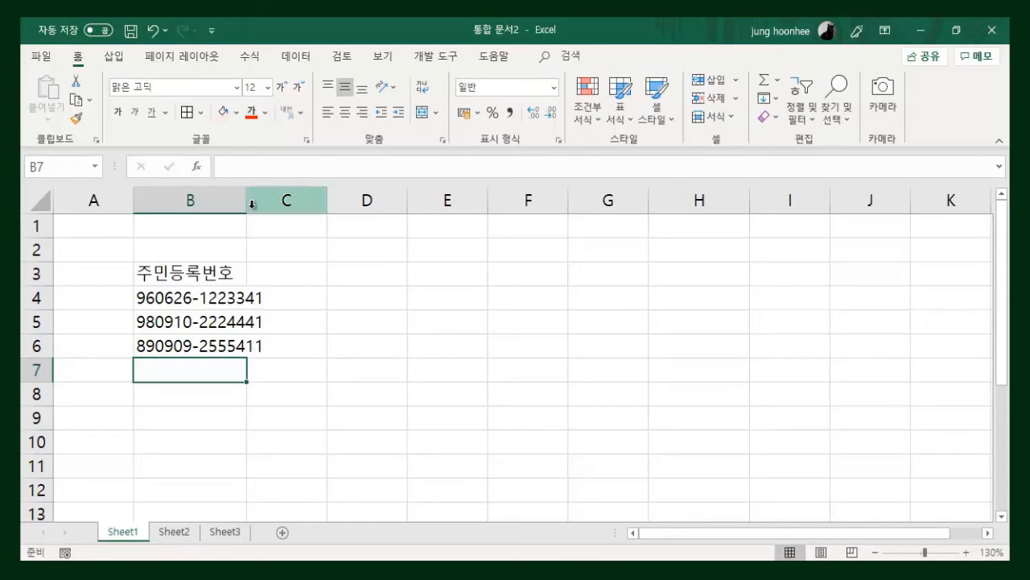
pyautogui.moveTo(249, 198); pyautogui.dragTo(276, 200)
pyautogui.click(373, 372)
pyautogui.click(197, 272)
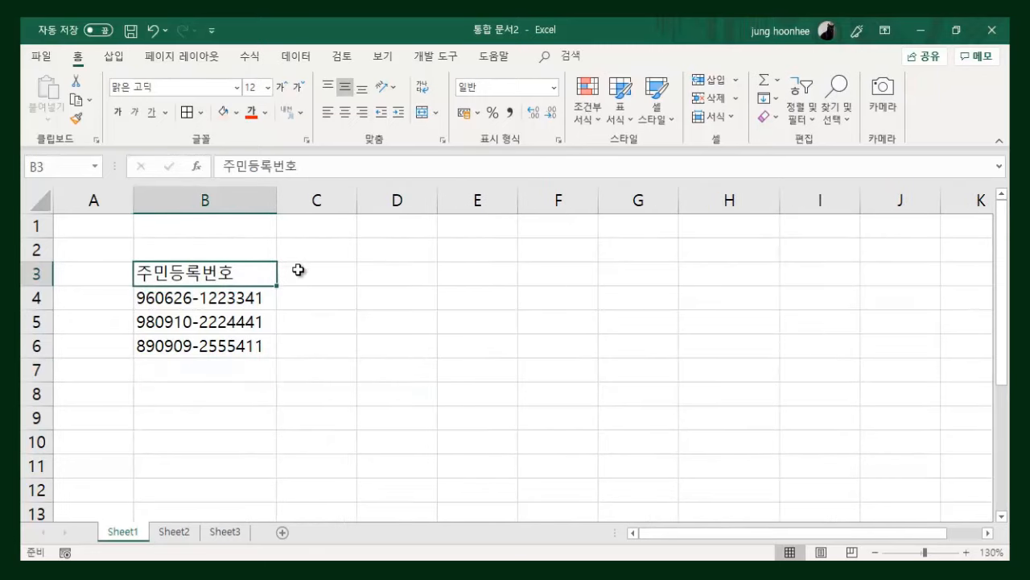
pyautogui.click(333, 276)
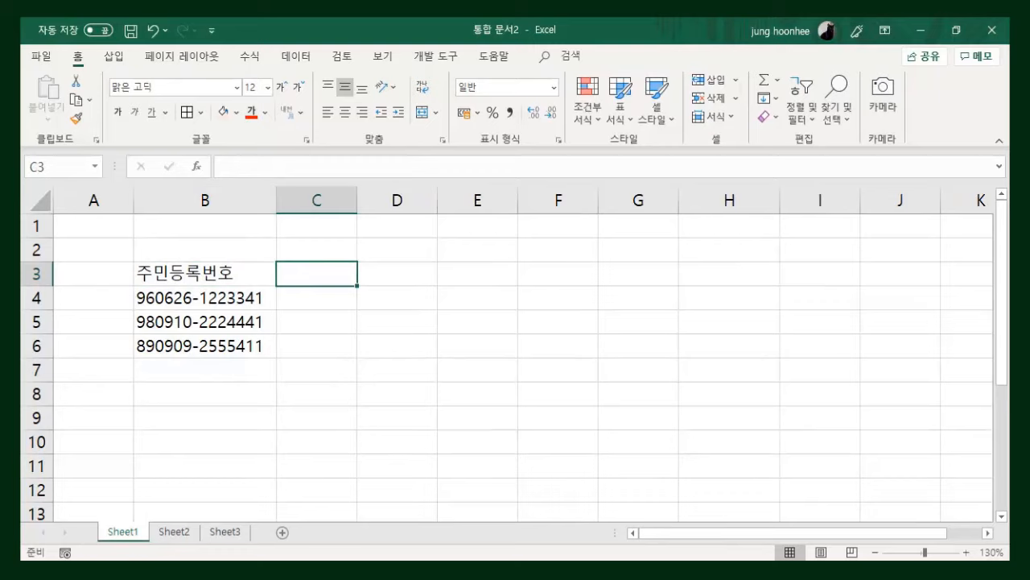
pyautogui.write('생년월')
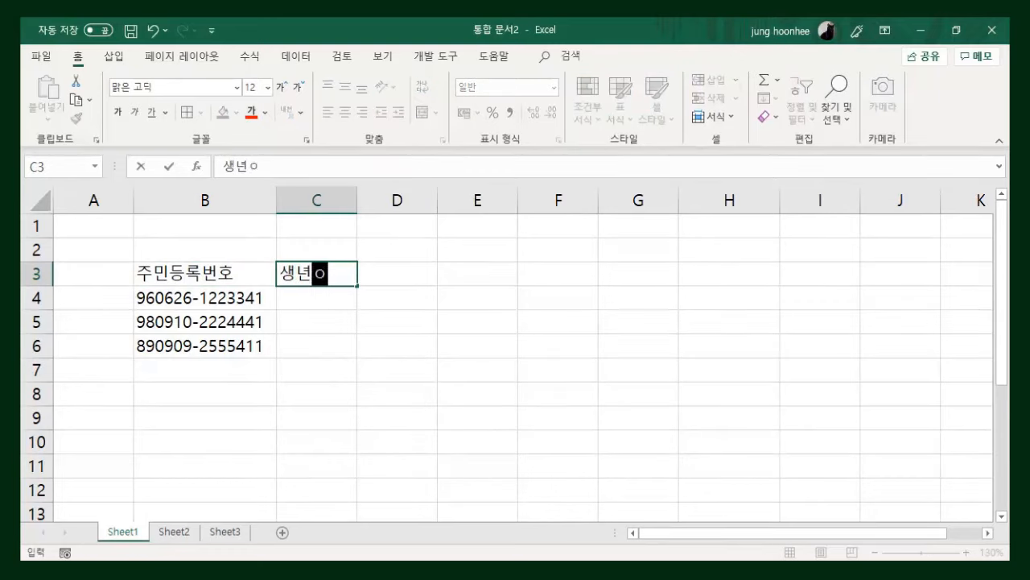
pyautogui.write('일')
pyautogui.press('Return')
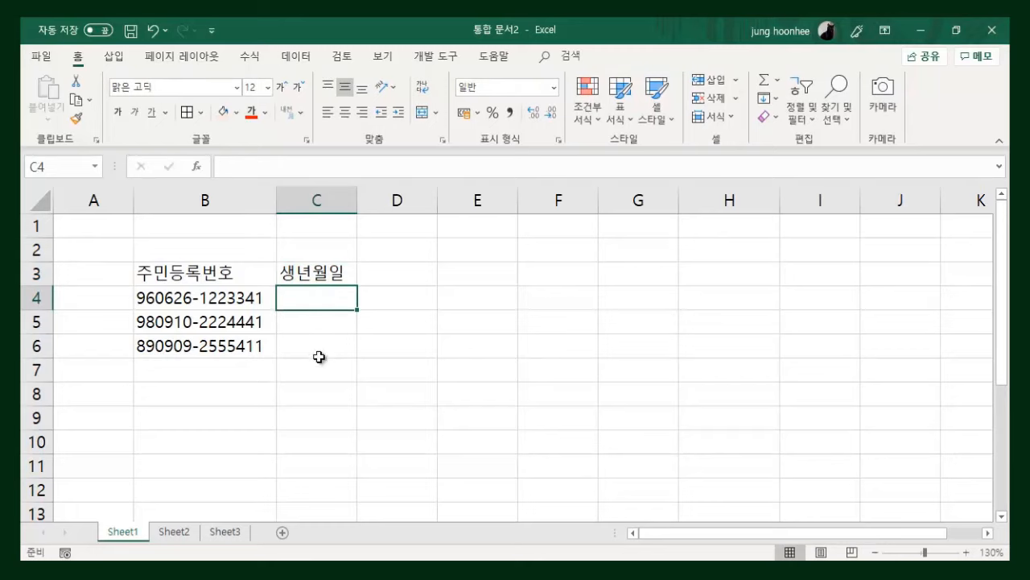
pyautogui.click(415, 273)
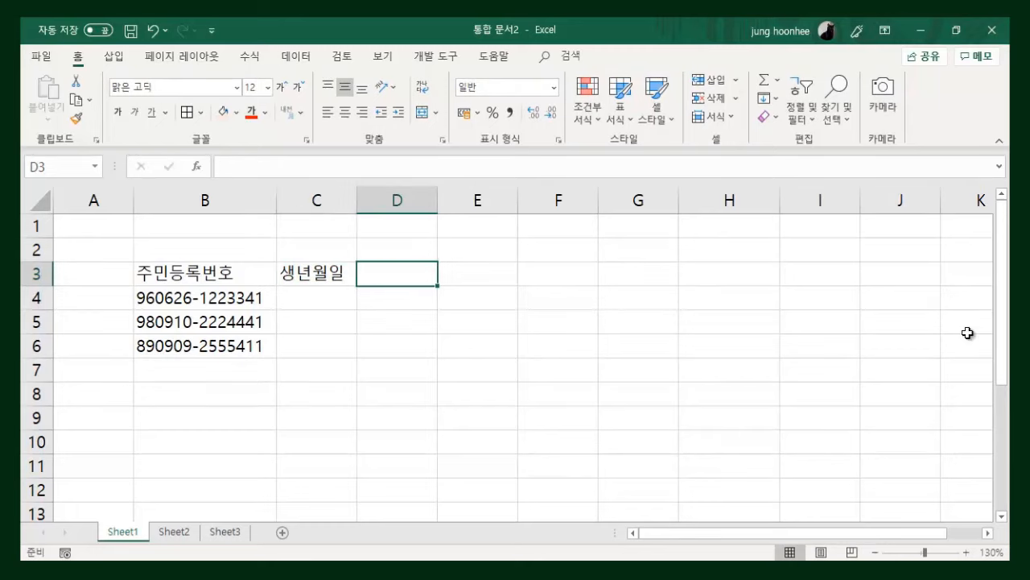
pyautogui.write('성별코')
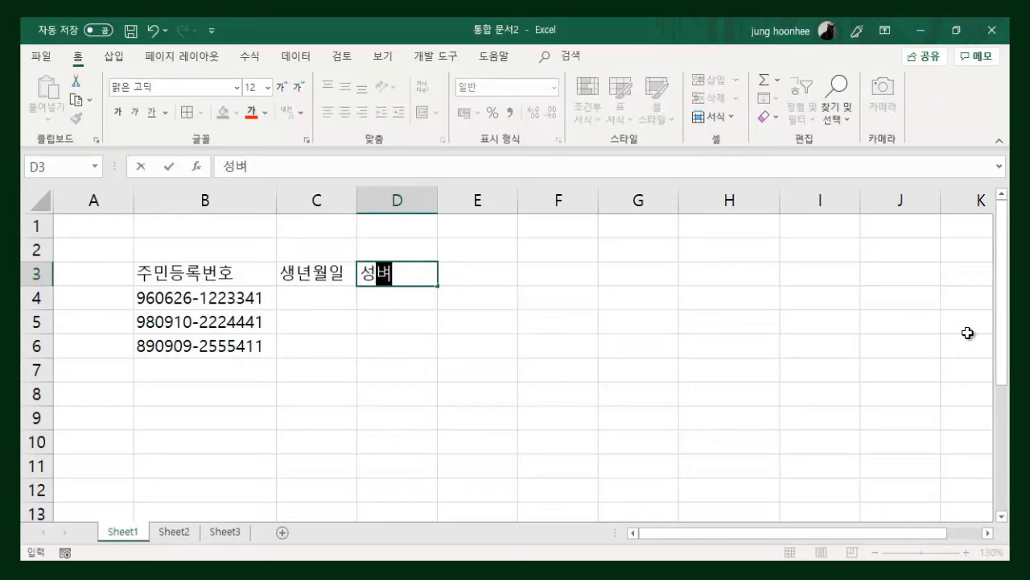
pyautogui.write('드')
pyautogui.press('Return')
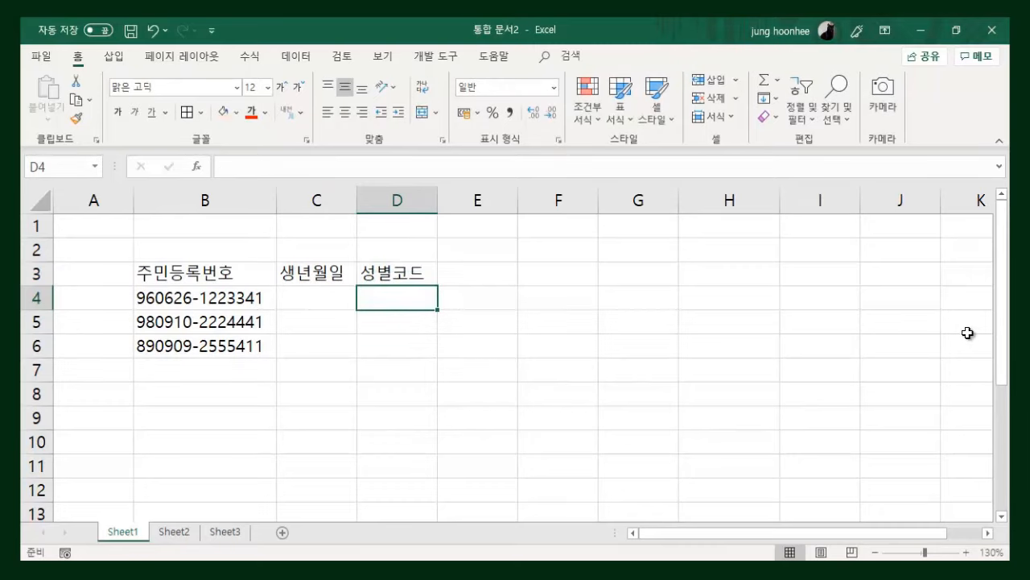
pyautogui.click(428, 388)
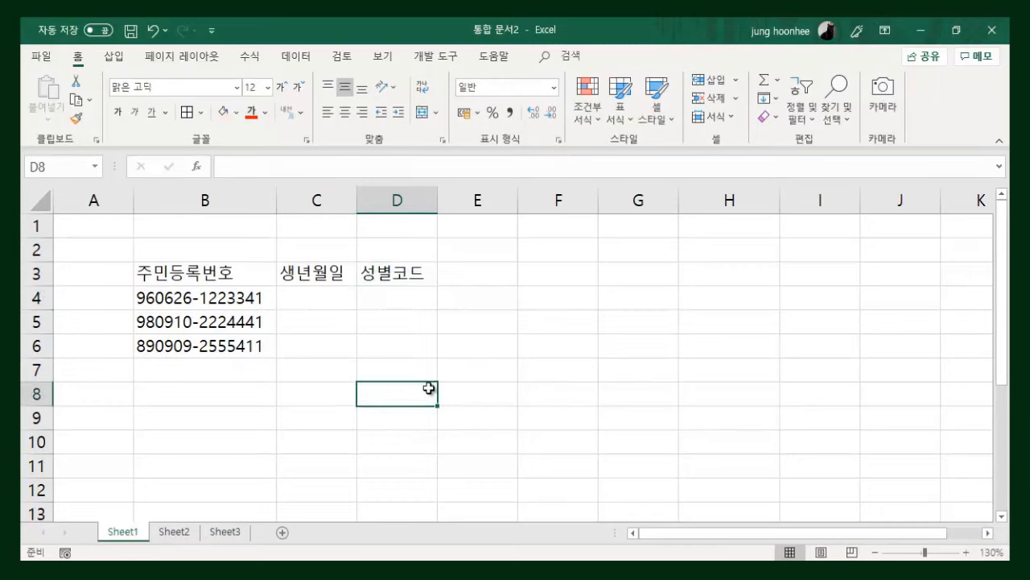
pyautogui.click(180, 273)
pyautogui.moveTo(197, 306); pyautogui.dragTo(208, 351)
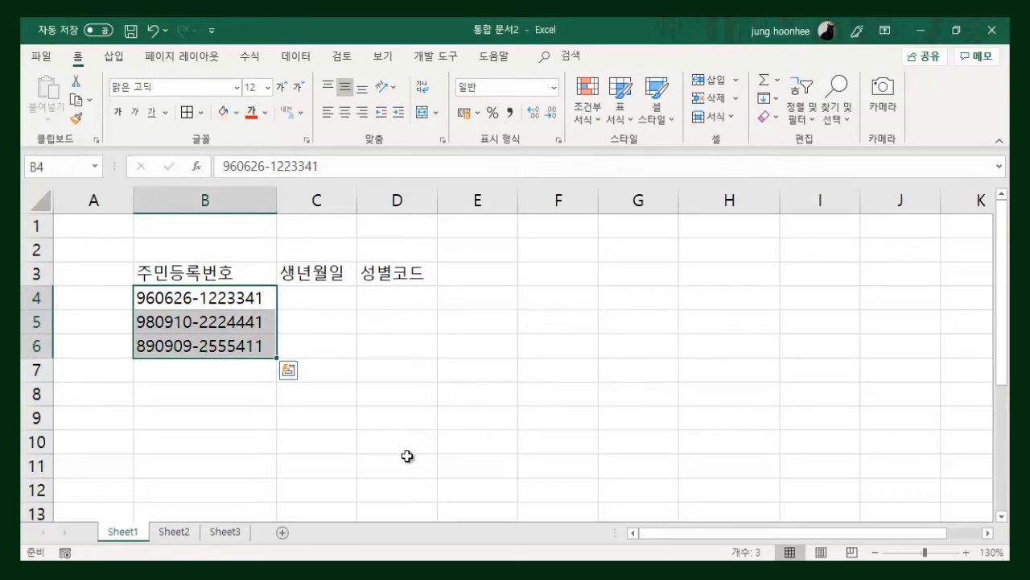
pyautogui.click(317, 422)
pyautogui.click(208, 298)
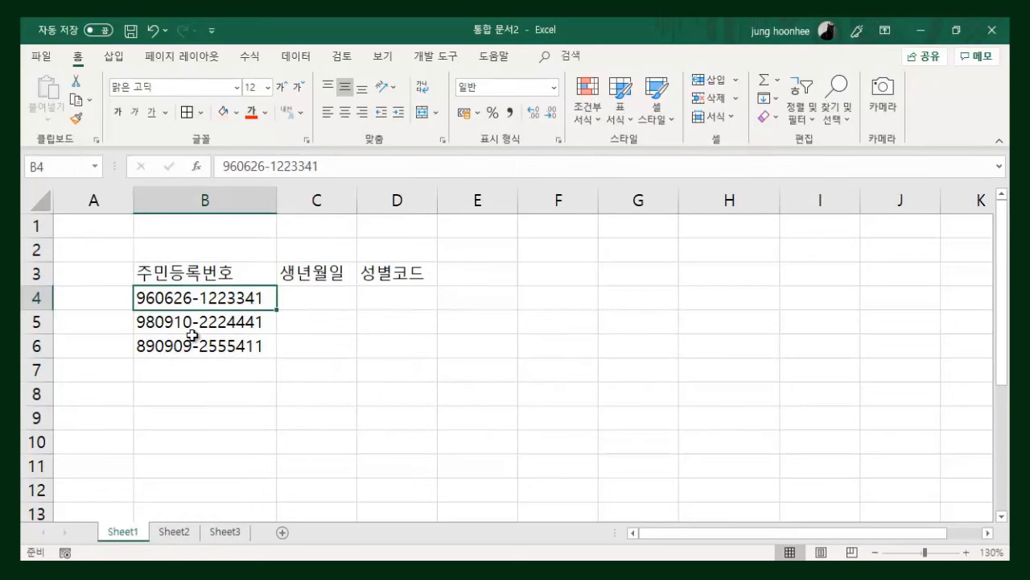
pyautogui.click(194, 328)
pyautogui.click(197, 354)
pyautogui.moveTo(306, 300); pyautogui.dragTo(310, 371)
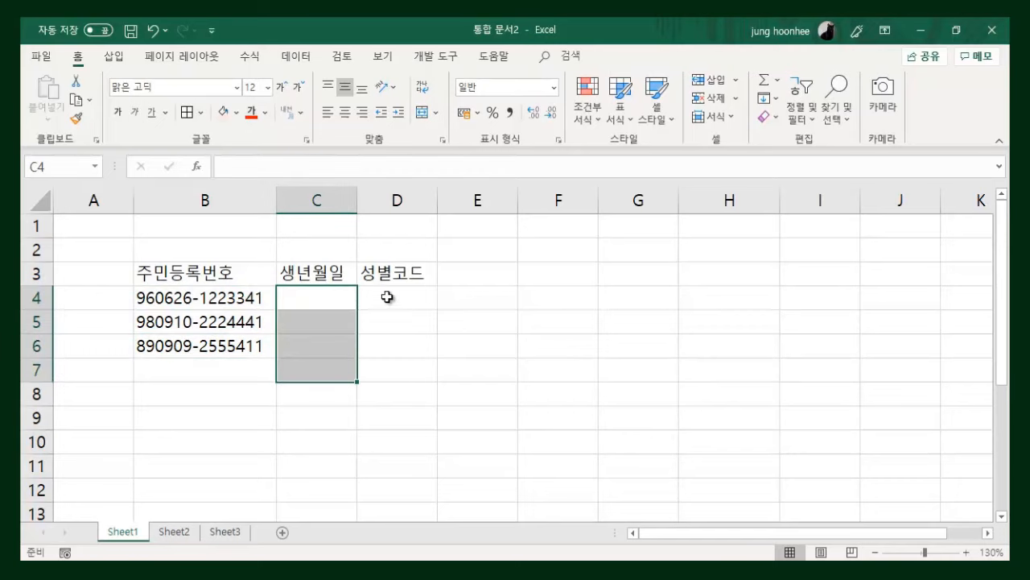
pyautogui.click(396, 296)
pyautogui.moveTo(397, 320); pyautogui.dragTo(421, 333)
pyautogui.click(519, 326)
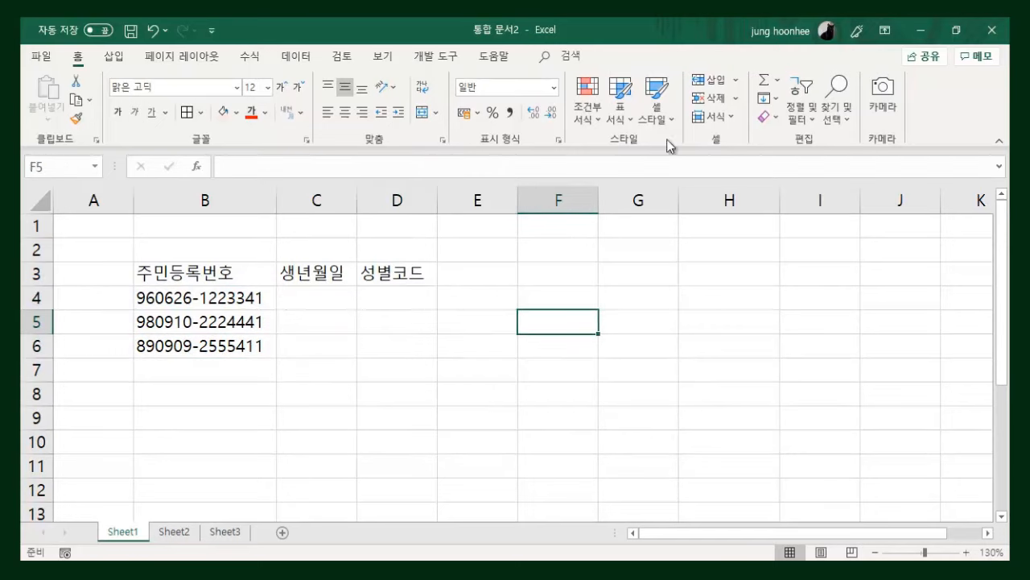
pyautogui.click(307, 300)
pyautogui.click(312, 324)
pyautogui.click(311, 352)
pyautogui.click(311, 297)
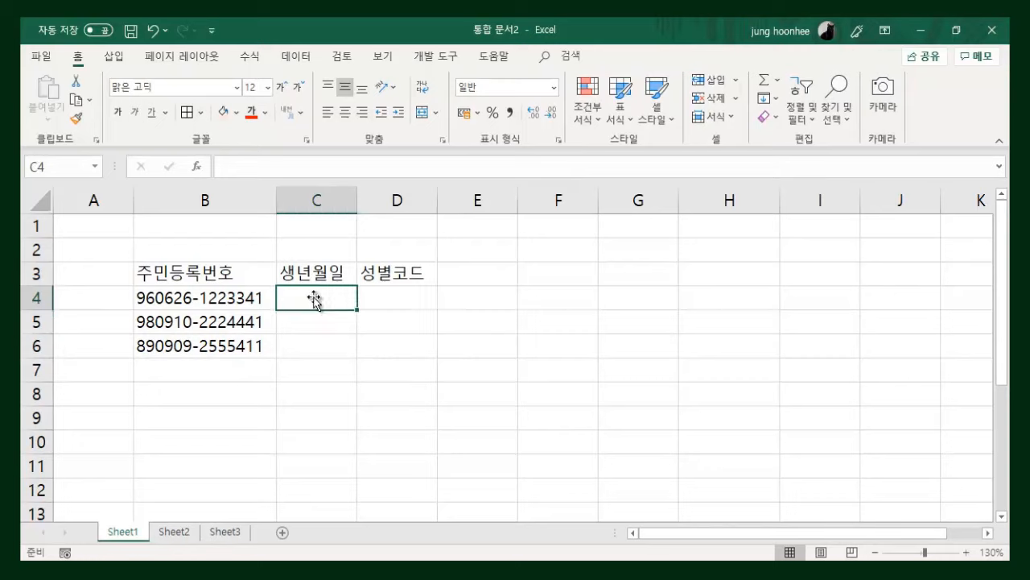
pyautogui.click(311, 325)
pyautogui.click(308, 350)
pyautogui.click(175, 302)
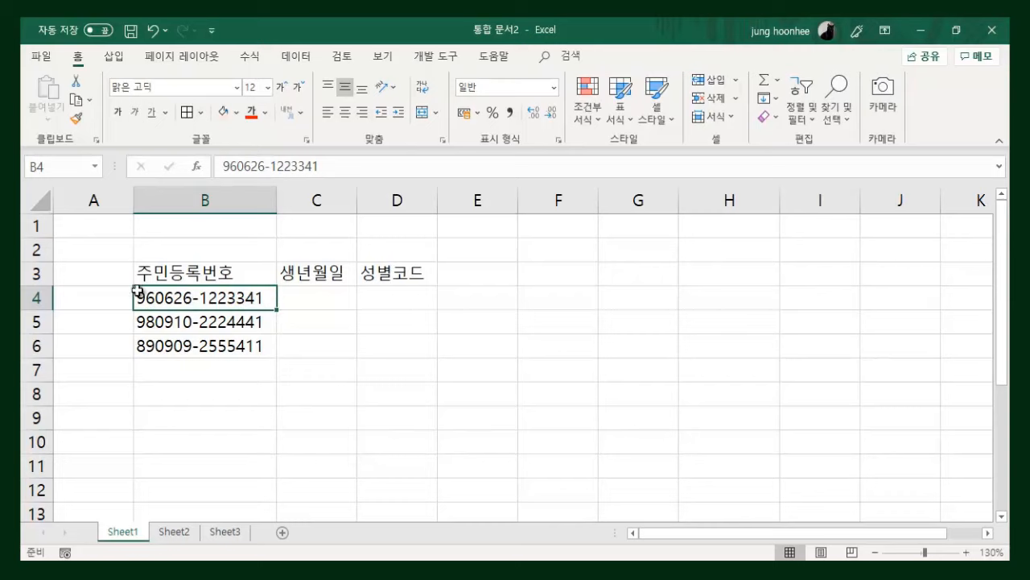
pyautogui.click(324, 300)
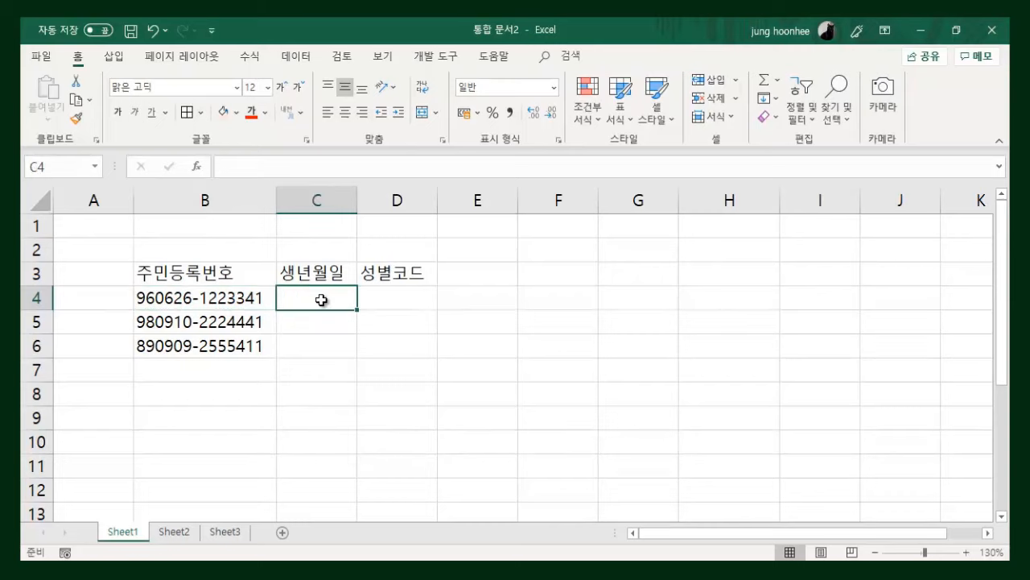
pyautogui.click(315, 326)
pyautogui.click(306, 350)
pyautogui.click(306, 298)
pyautogui.click(192, 296)
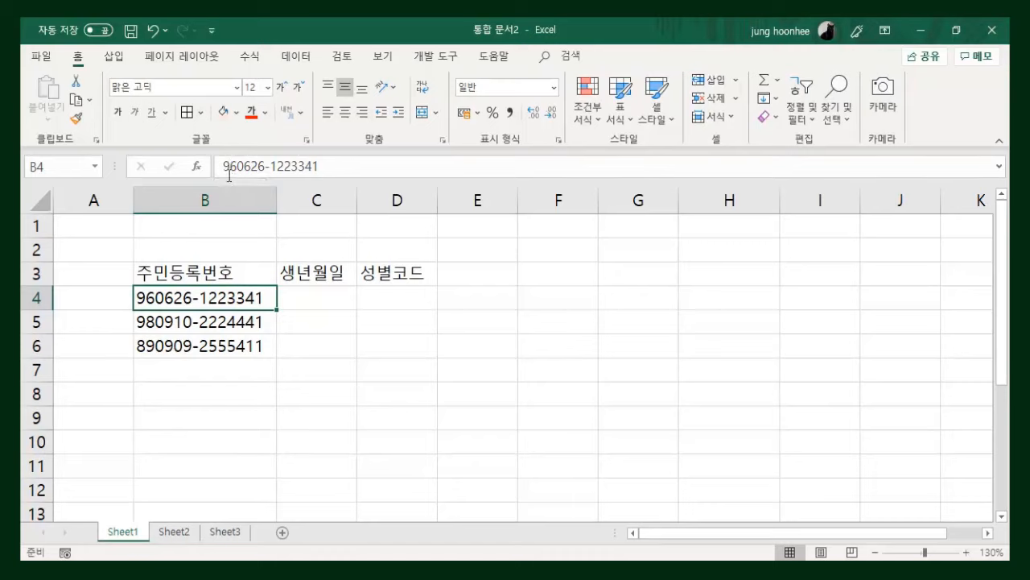
pyautogui.click(314, 298)
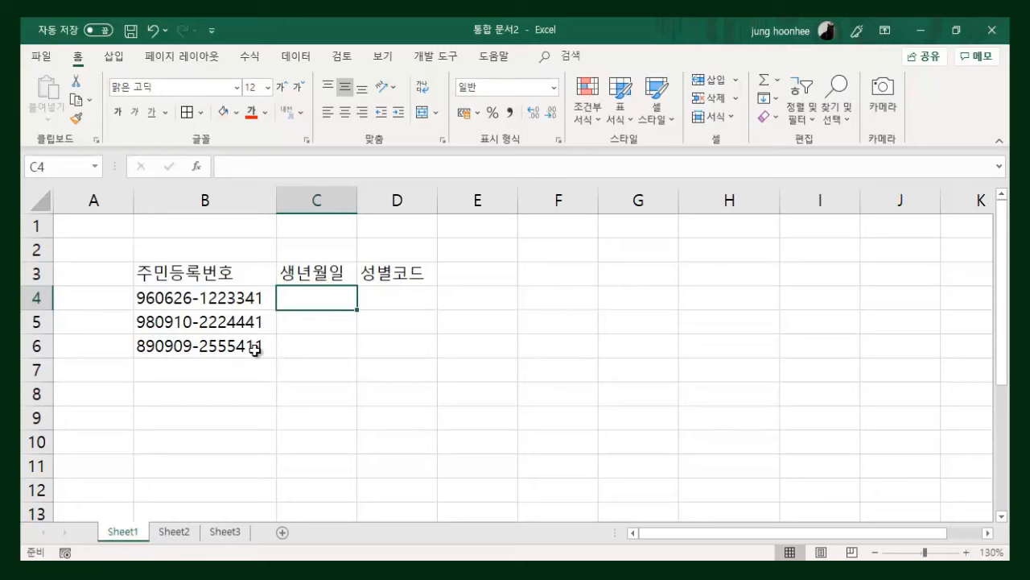
# Insert the LEFT function into C4 from the Text functions list (Alt+M, T).
pyautogui.hotkey('alt', 'm')
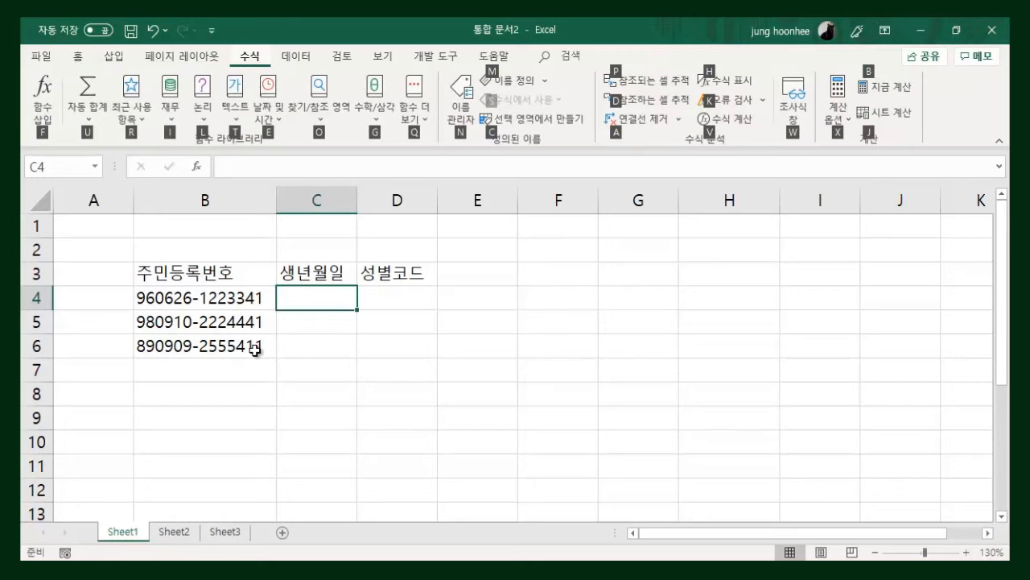
pyautogui.press('t')
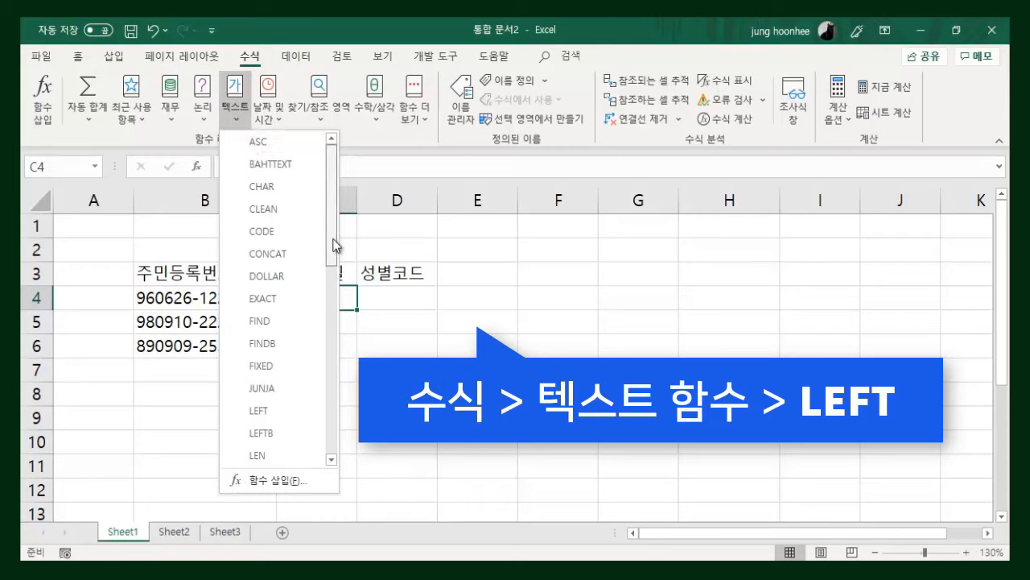
pyautogui.scroll(-2, 333, 258)
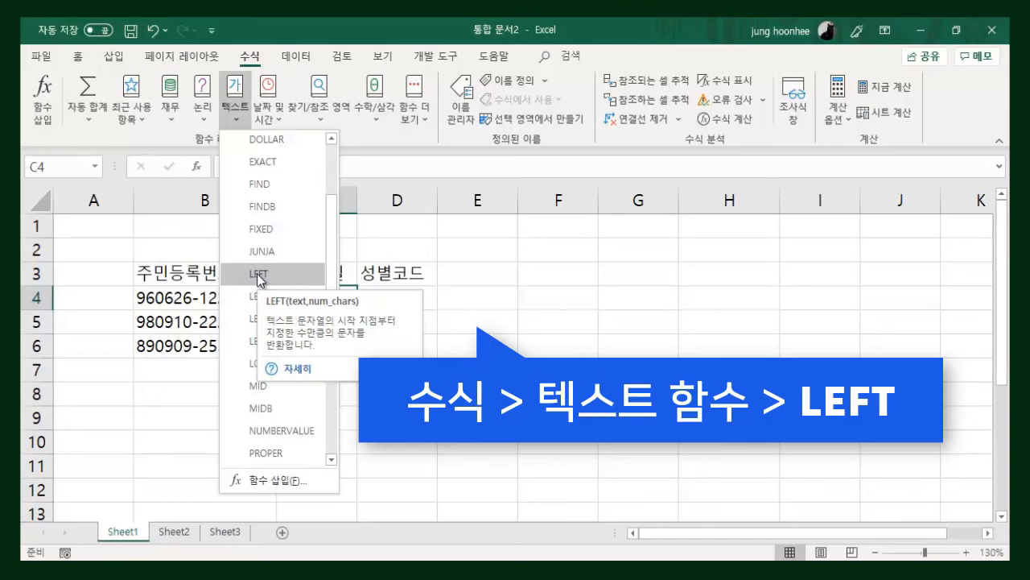
pyautogui.click(258, 277)
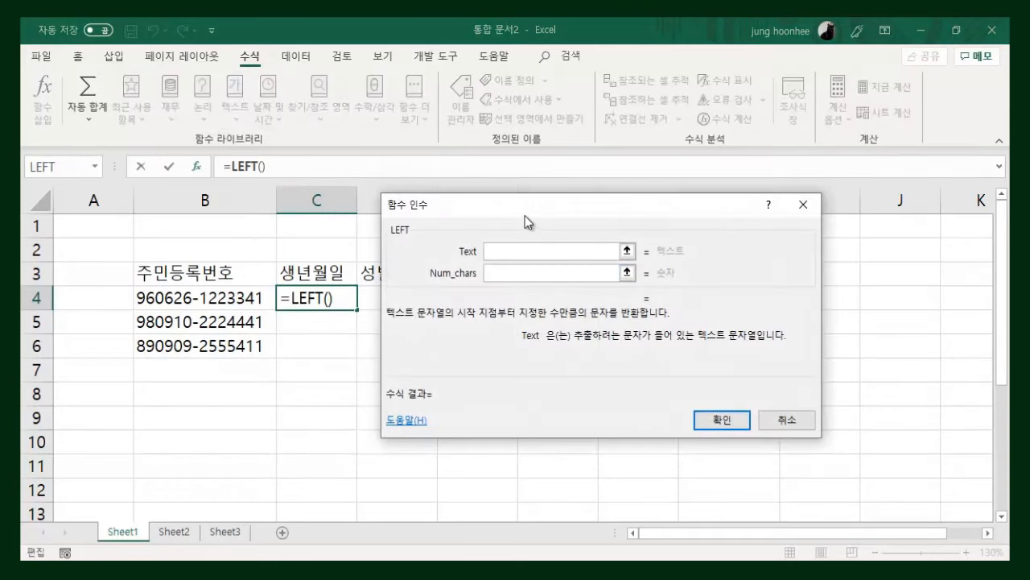
# Set LEFT's Text to B4 and Num_chars to 6, creating =LEFT(B4,6) in C4.
pyautogui.moveTo(513, 206); pyautogui.dragTo(561, 233)
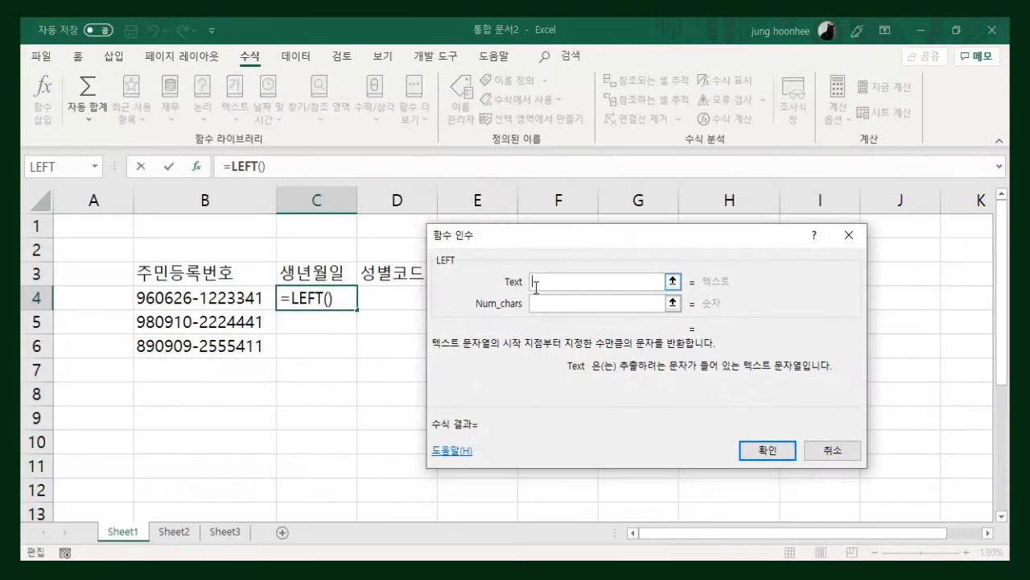
pyautogui.click(207, 300)
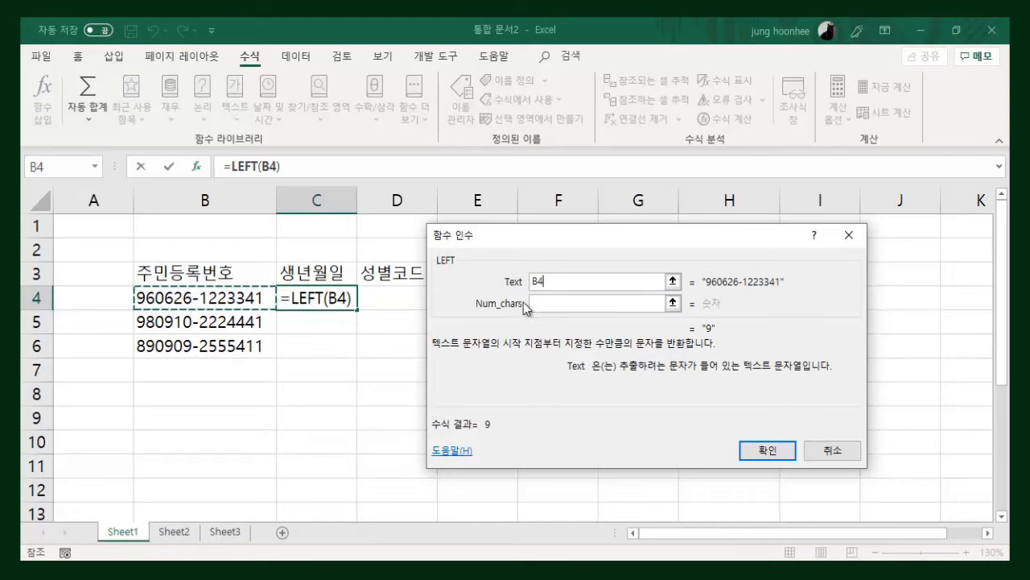
pyautogui.click(595, 303)
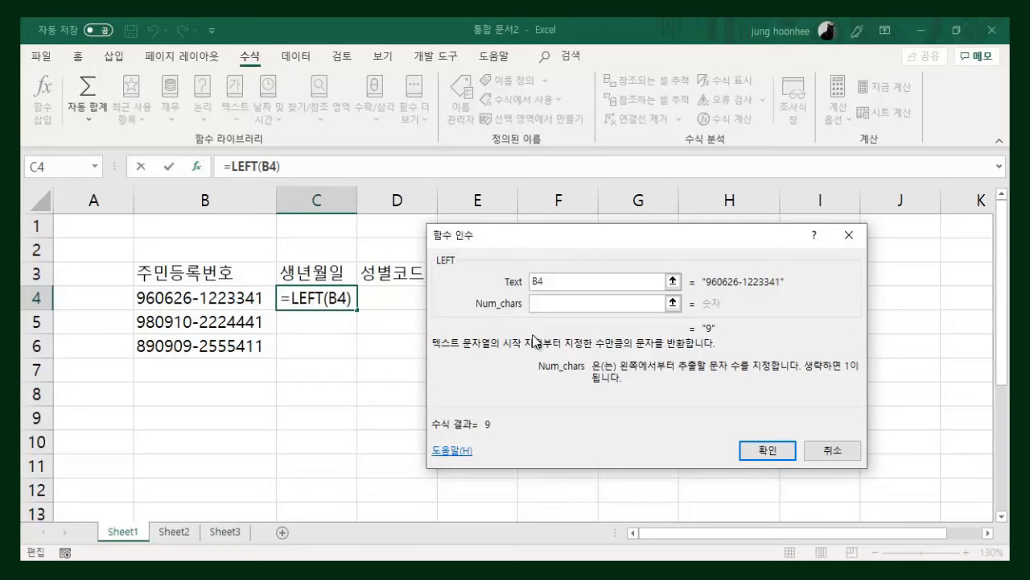
pyautogui.write('6')
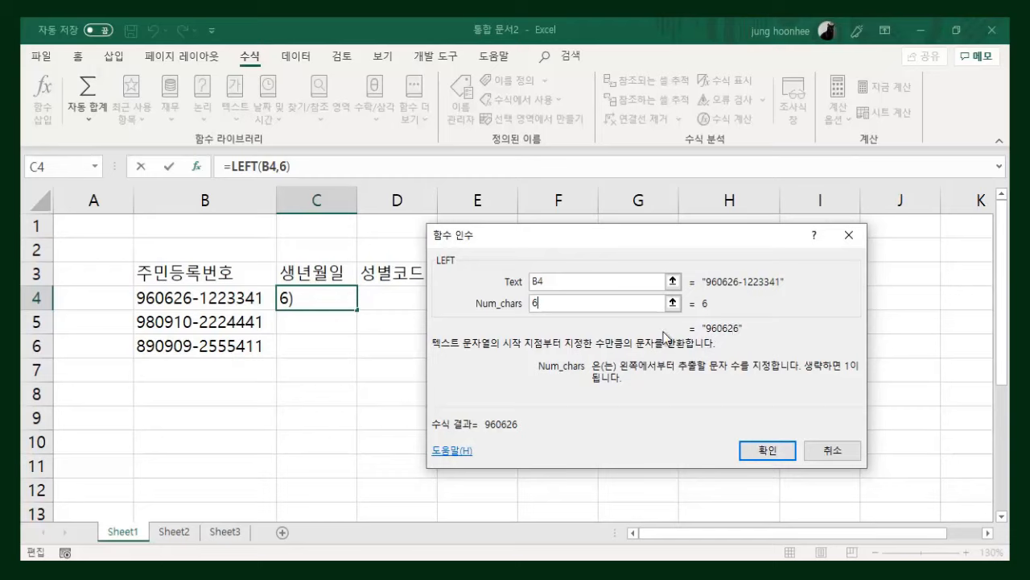
pyautogui.click(767, 451)
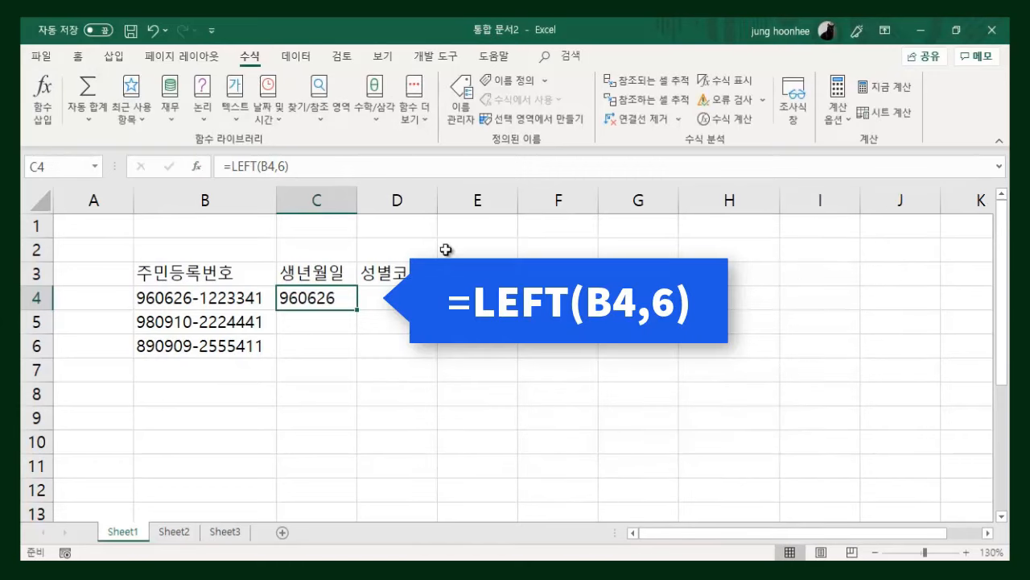
# Fill =LEFT(B4,6) down to C6 and check the copied formulas in C5 and C6.
pyautogui.click(348, 351)
pyautogui.click(330, 305)
pyautogui.moveTo(358, 309); pyautogui.dragTo(358, 355)
pyautogui.click(434, 351)
pyautogui.click(301, 294)
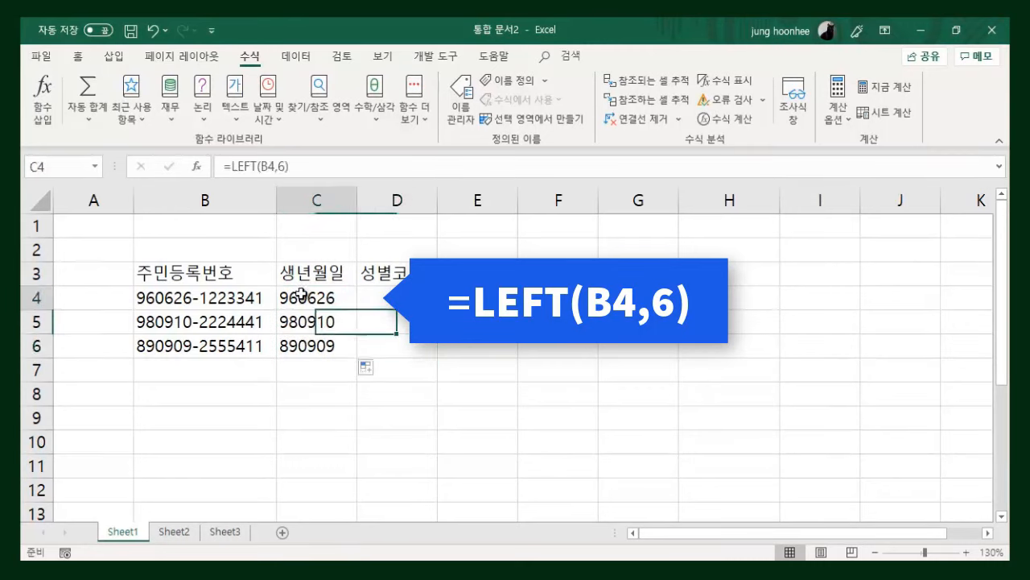
pyautogui.click(295, 325)
pyautogui.click(294, 352)
# Re-check the LEFT formulas in C4:C6, finishing on cell E3.
pyautogui.click(621, 364)
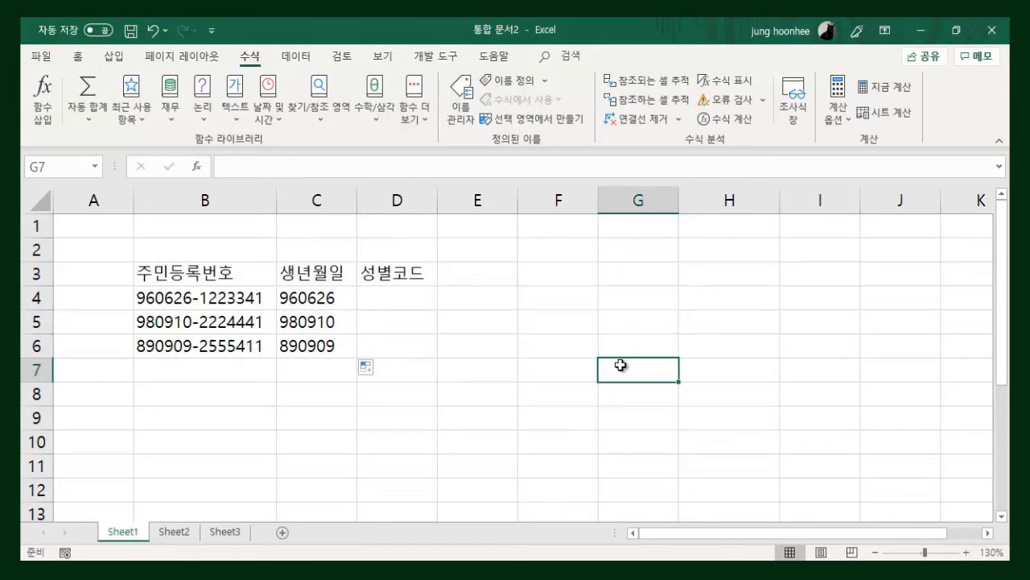
pyautogui.click(405, 397)
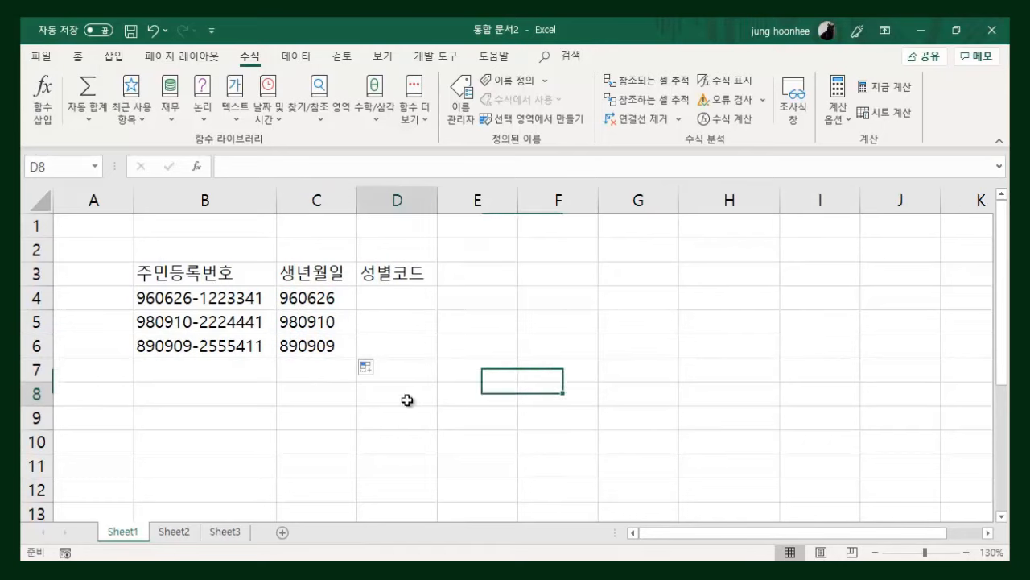
pyautogui.click(301, 294)
pyautogui.click(302, 321)
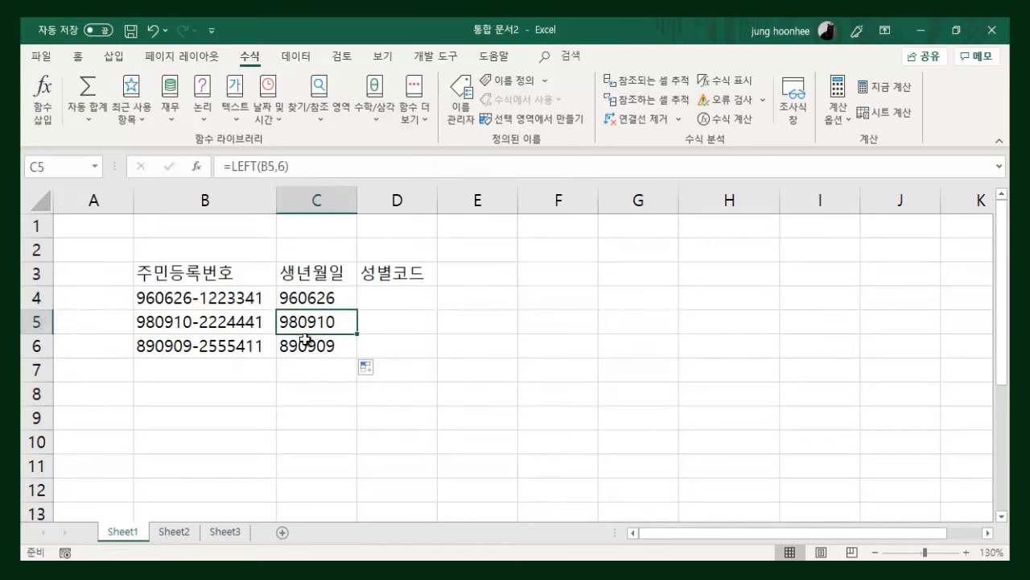
pyautogui.click(307, 341)
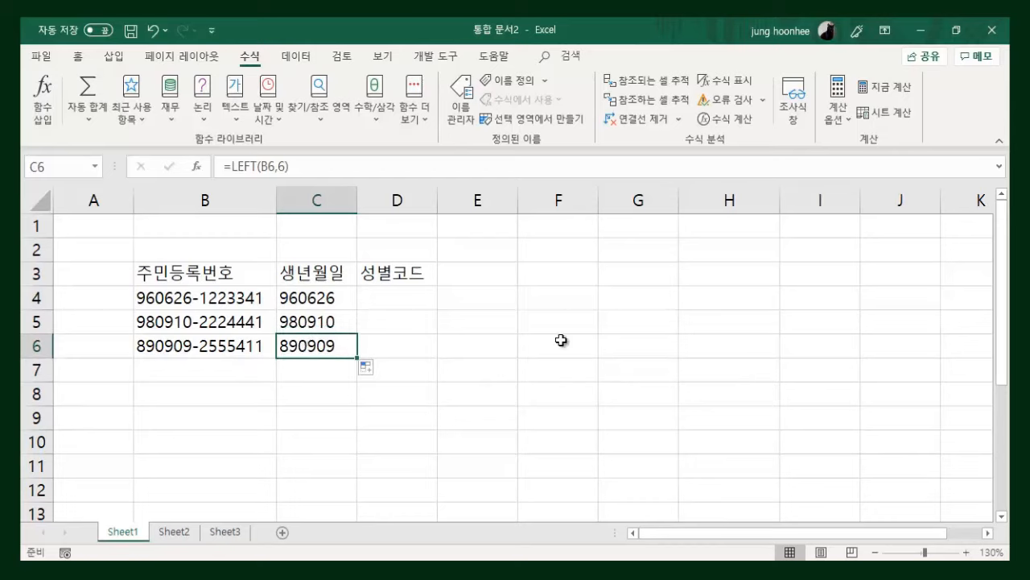
pyautogui.click(502, 276)
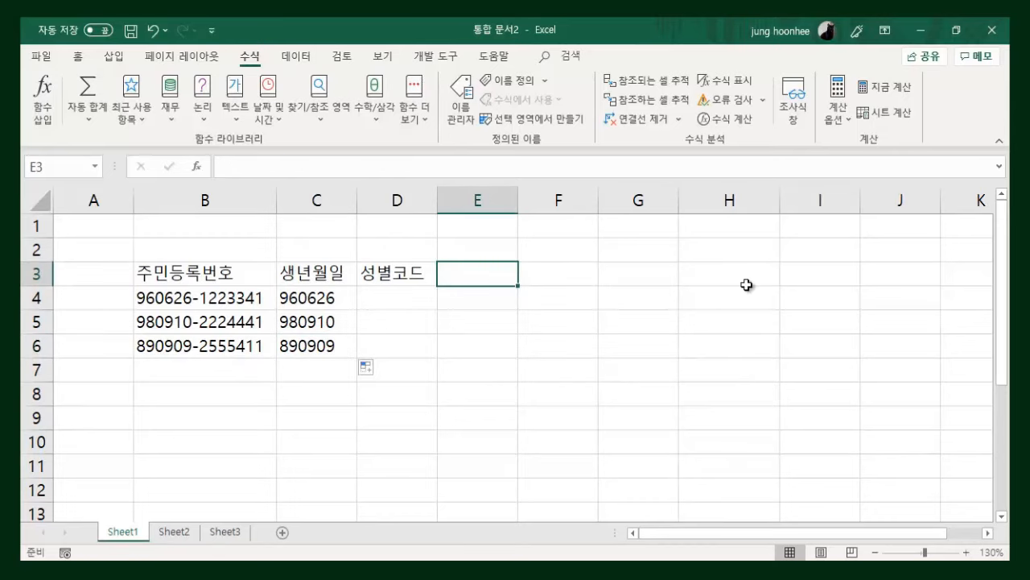
# Add the 일련번호 heading in E3 and enter =RIGHT(B4,7) in E4.
pyautogui.write('일련번호')
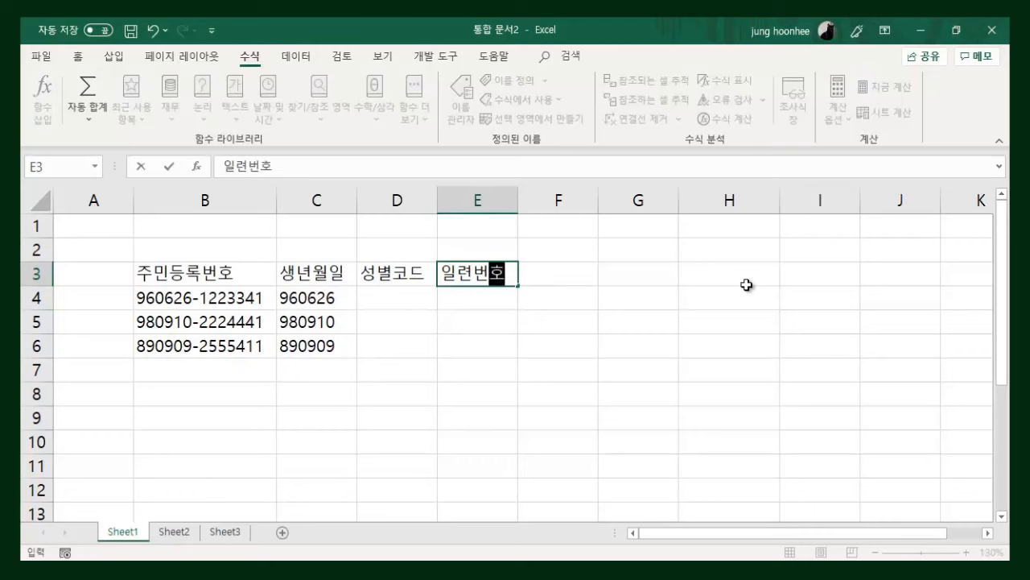
pyautogui.press('Return')
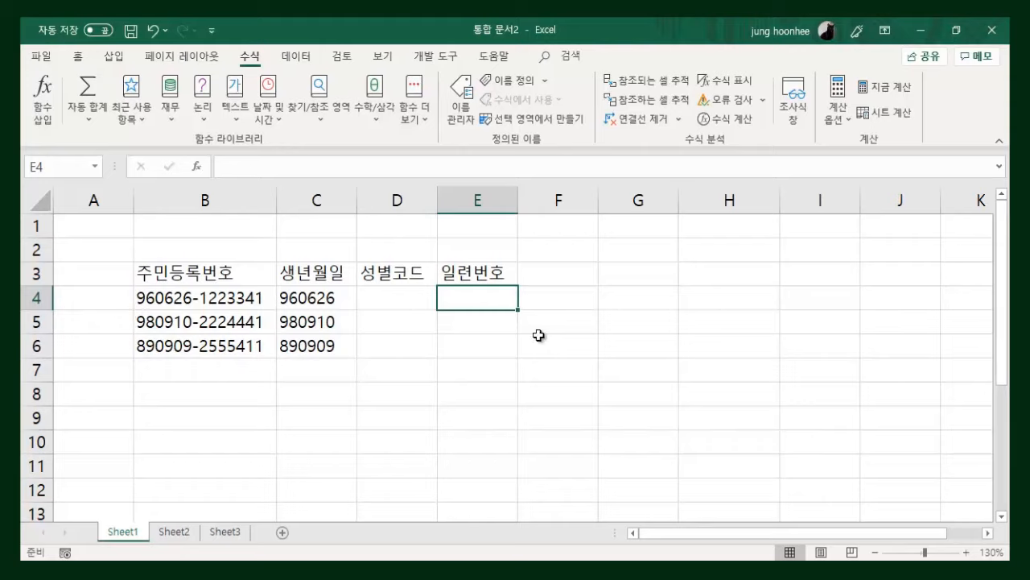
pyautogui.write('=')
pyautogui.write('ㄱㅑ호')
pyautogui.press('BackSpace')
pyautogui.press('BackSpace')
pyautogui.press('BackSpace')
pyautogui.write('R')
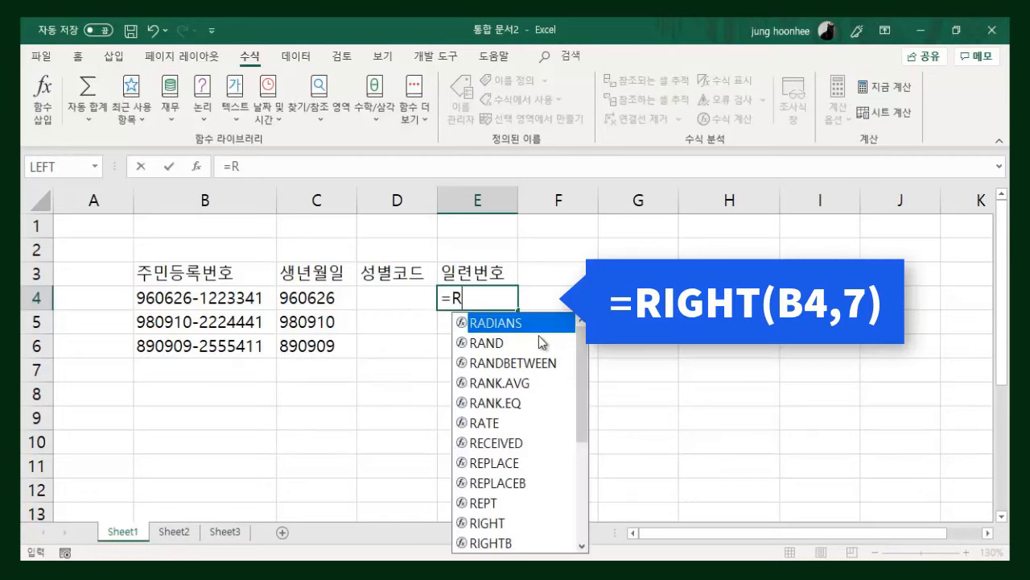
pyautogui.write('IGHT')
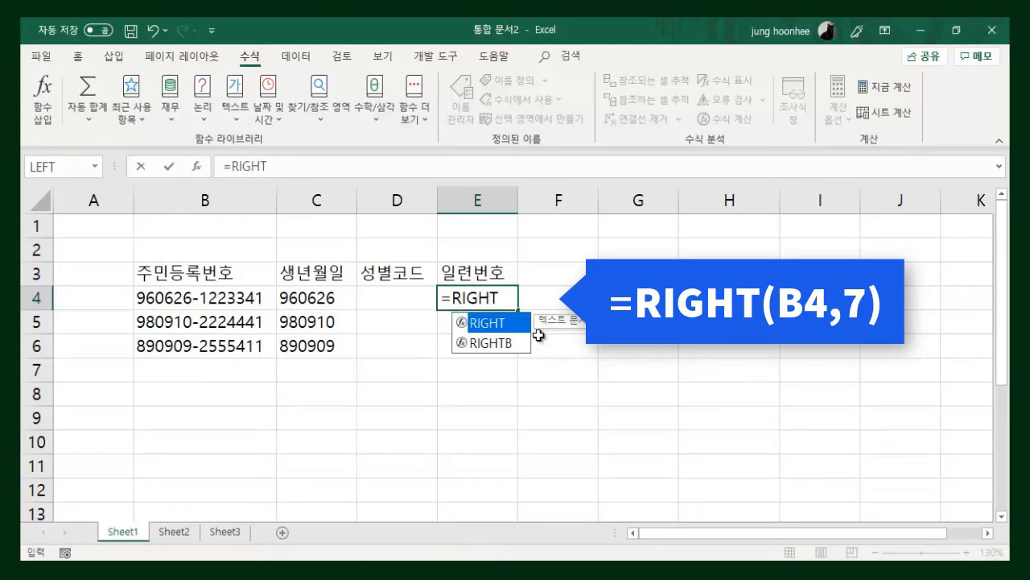
pyautogui.write('(')
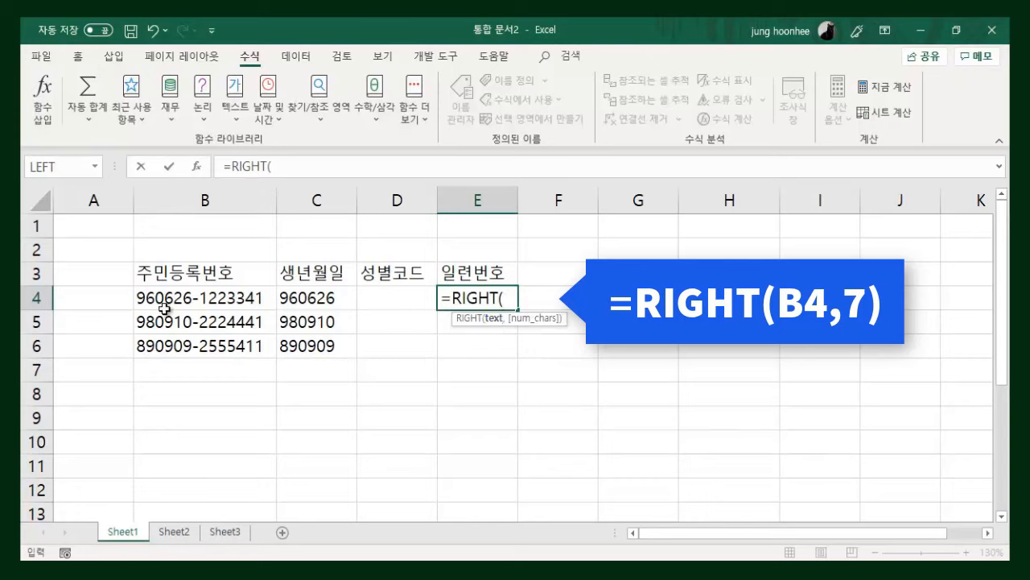
pyautogui.click(195, 300)
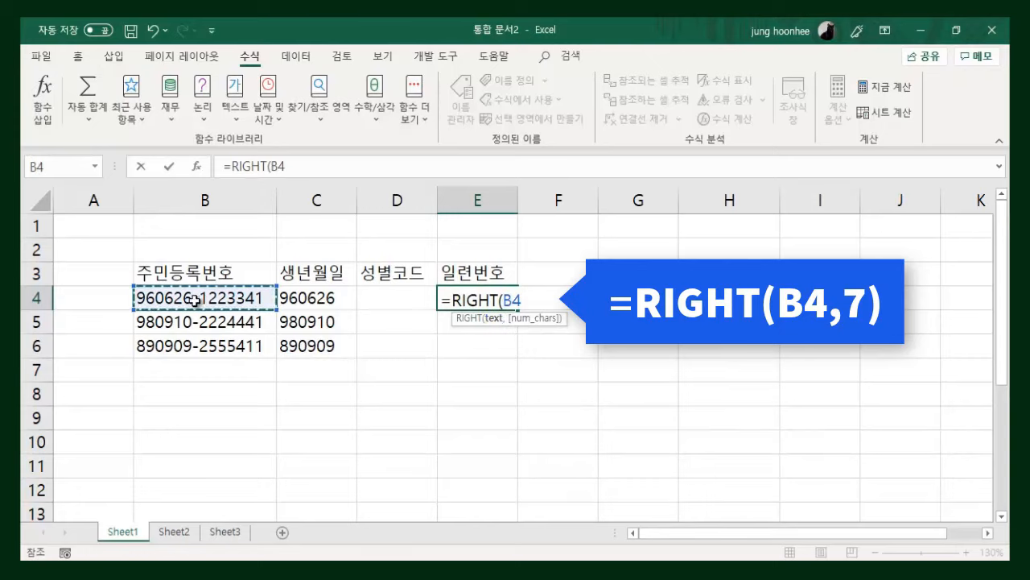
pyautogui.write(',')
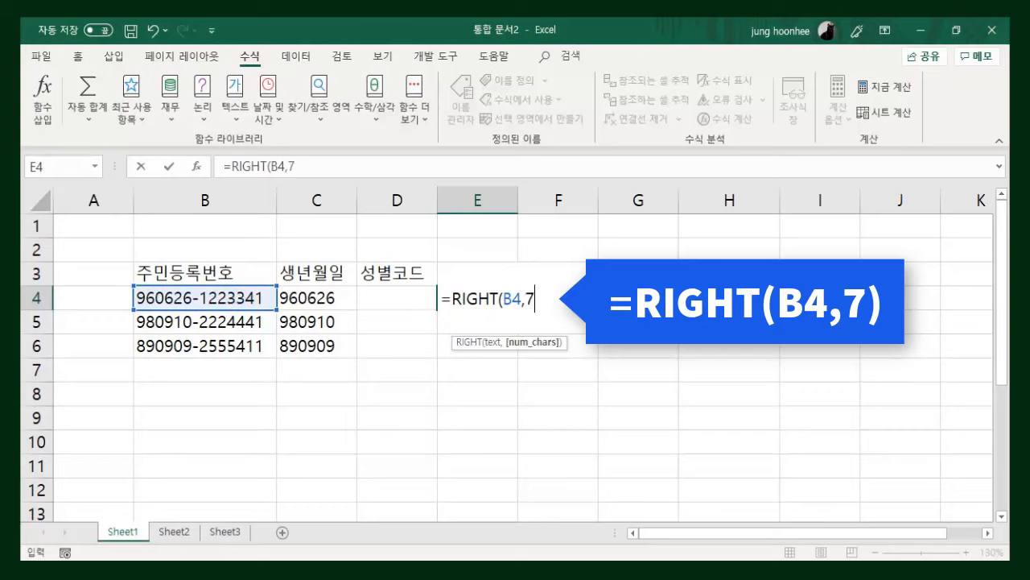
pyautogui.write('7)')
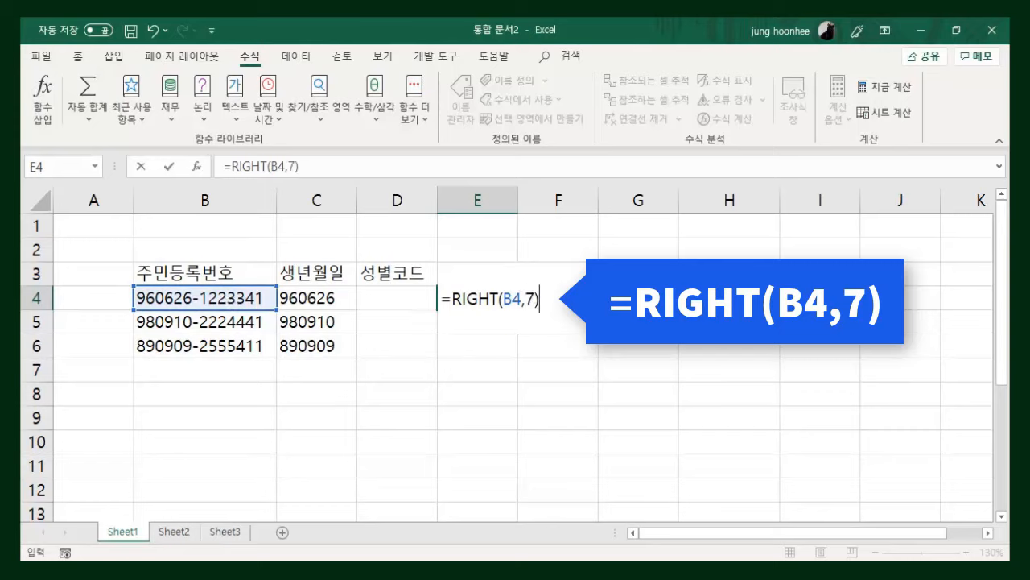
pyautogui.press('Return')
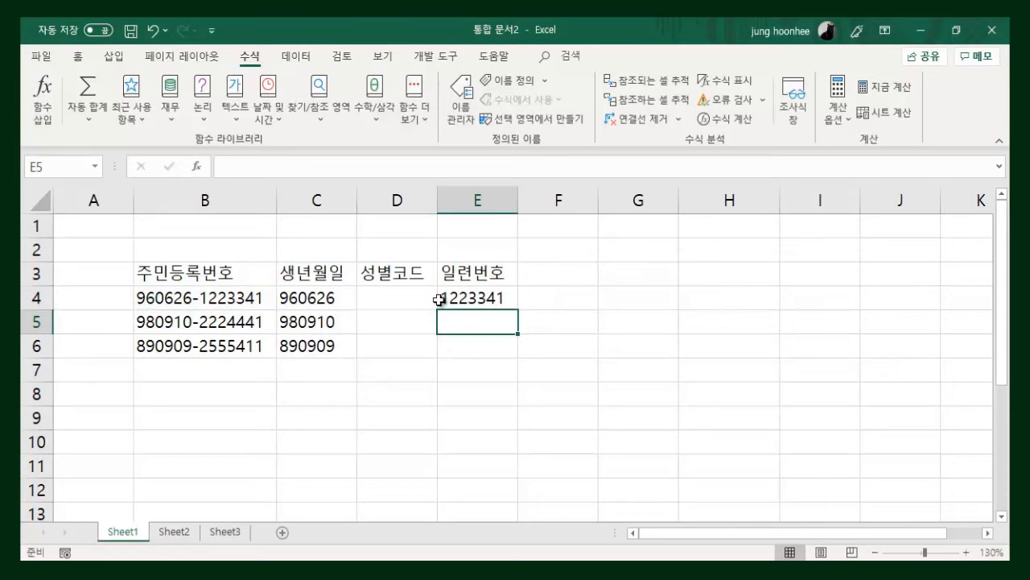
pyautogui.click(472, 297)
pyautogui.moveTo(519, 310); pyautogui.dragTo(518, 355)
pyautogui.click(590, 348)
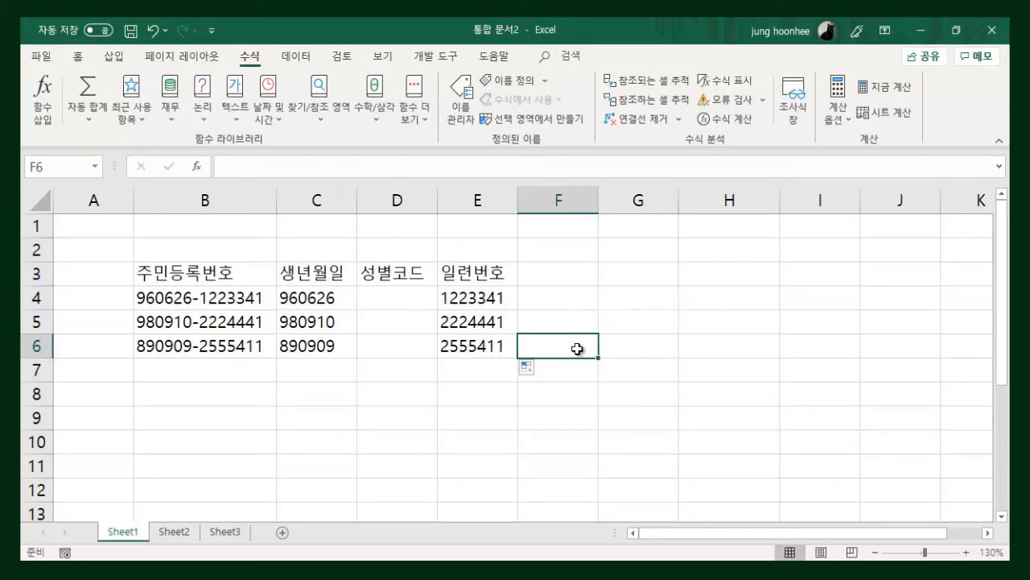
pyautogui.click(465, 399)
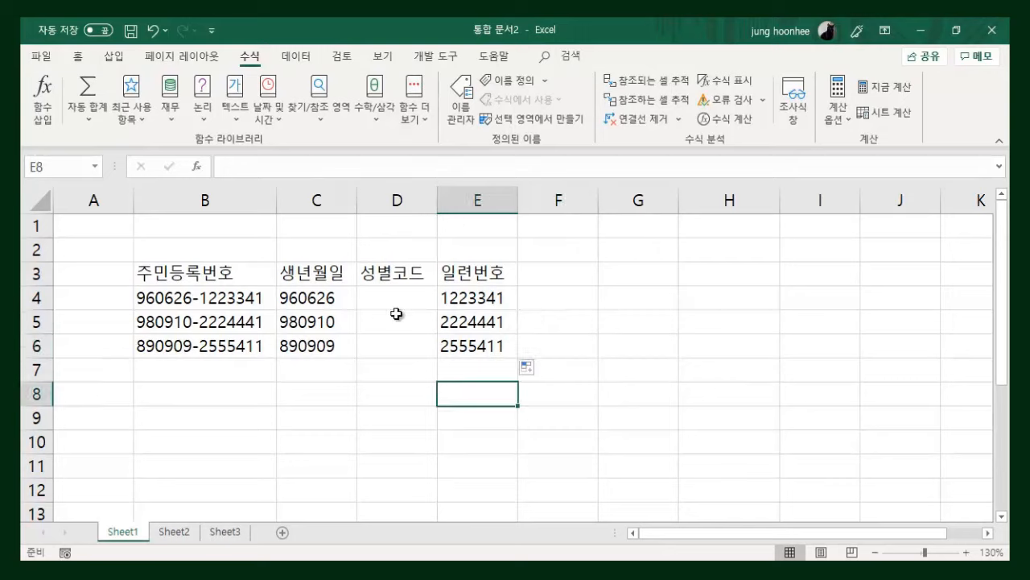
pyautogui.click(386, 272)
pyautogui.click(400, 301)
pyautogui.click(392, 320)
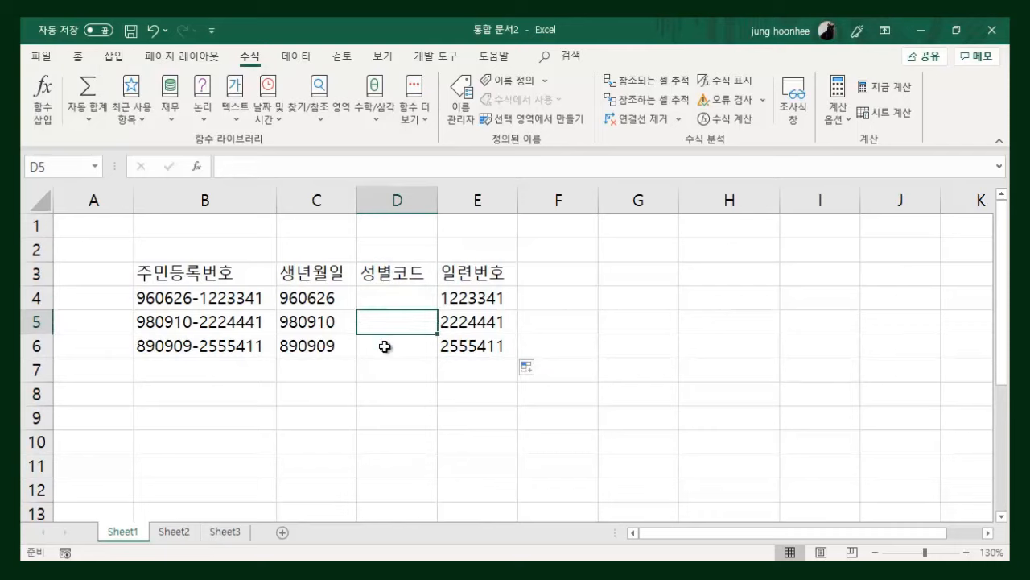
pyautogui.click(401, 344)
pyautogui.click(385, 297)
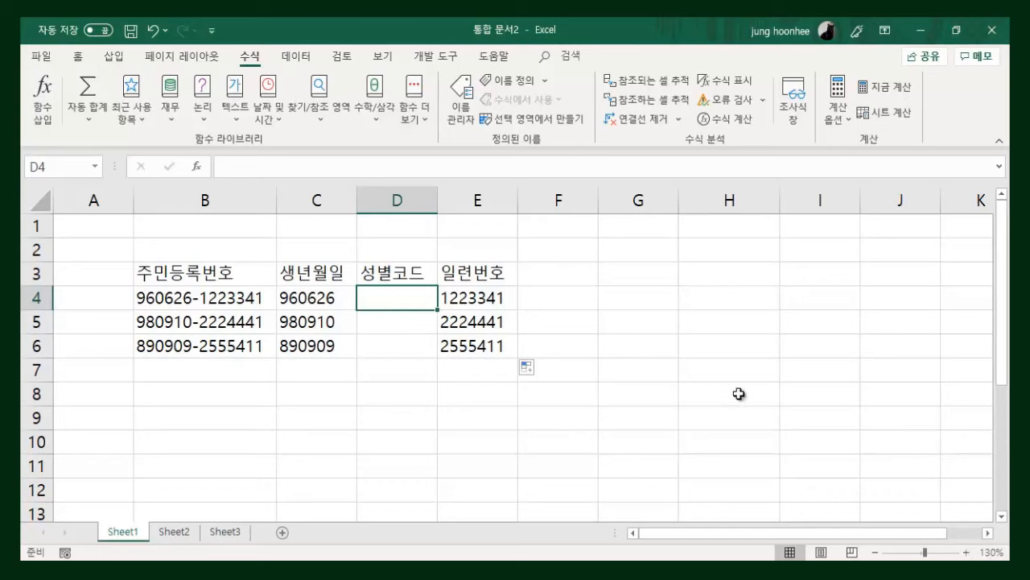
# Insert MID into D4 with Text B4, Start_num 8 and Num_chars 1, giving =MID(B4,8,1).
pyautogui.click(235, 109)
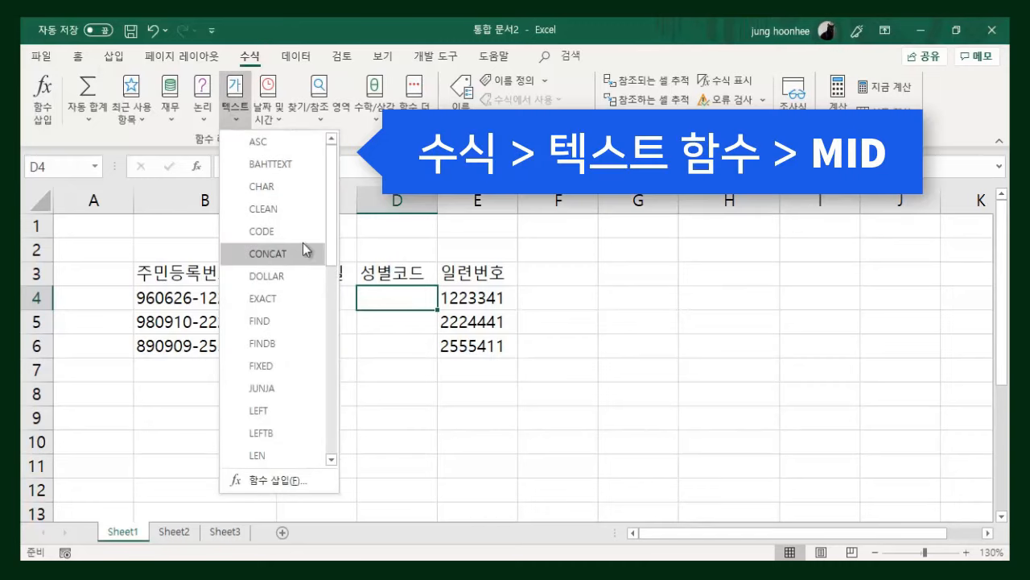
pyautogui.moveTo(335, 238); pyautogui.dragTo(332, 310)
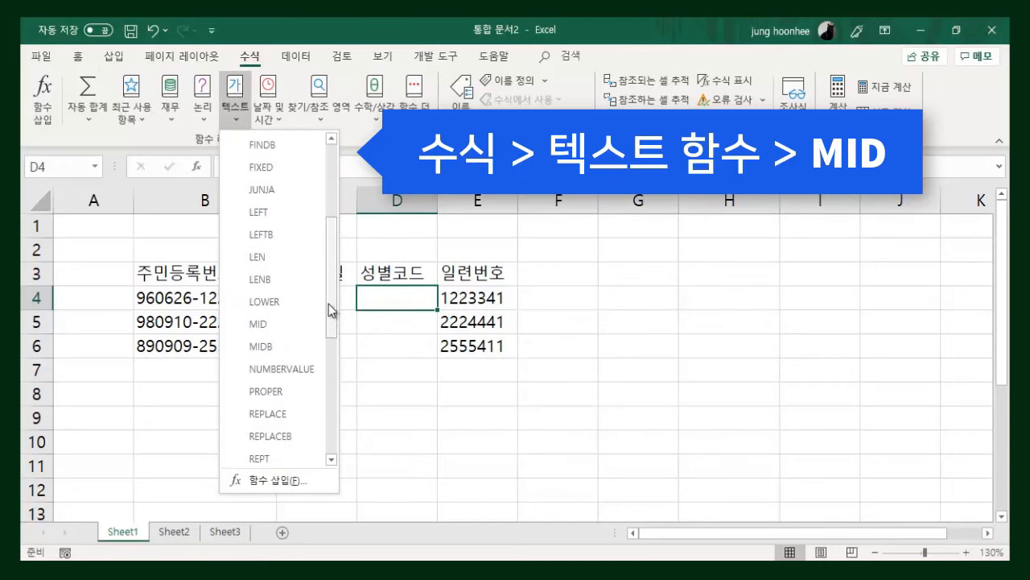
pyautogui.click(258, 325)
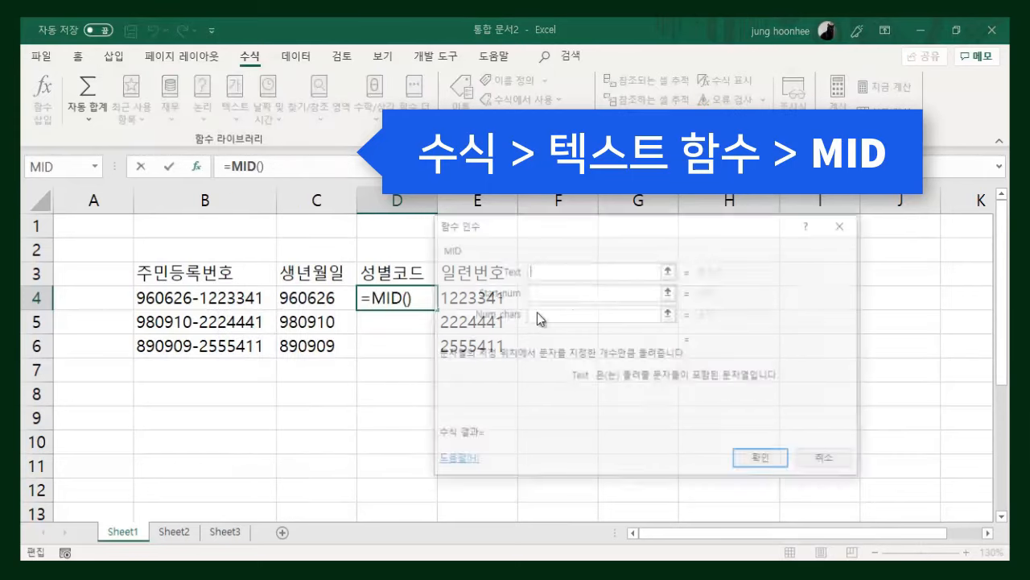
pyautogui.moveTo(564, 229); pyautogui.dragTo(587, 193)
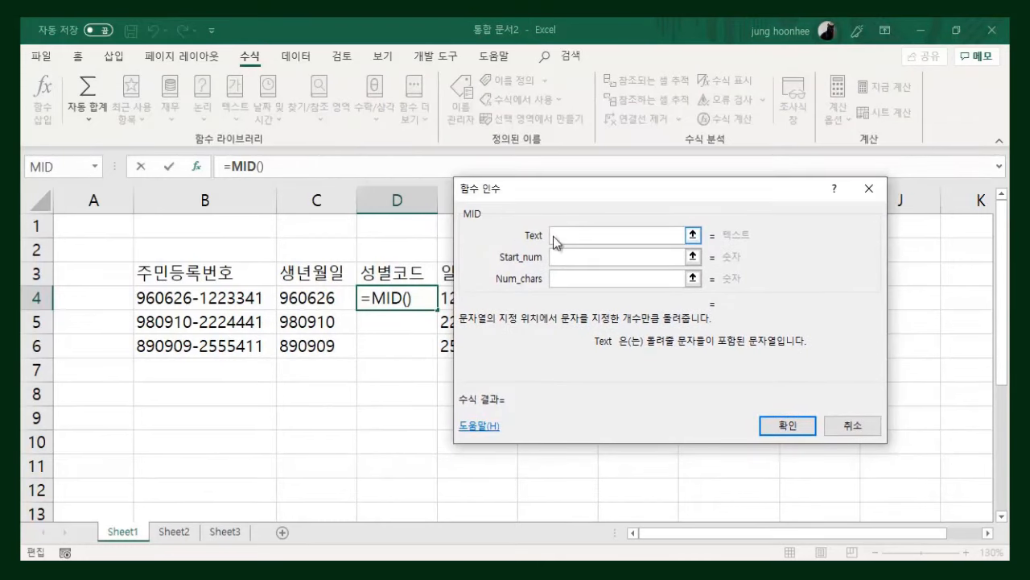
pyautogui.click(228, 299)
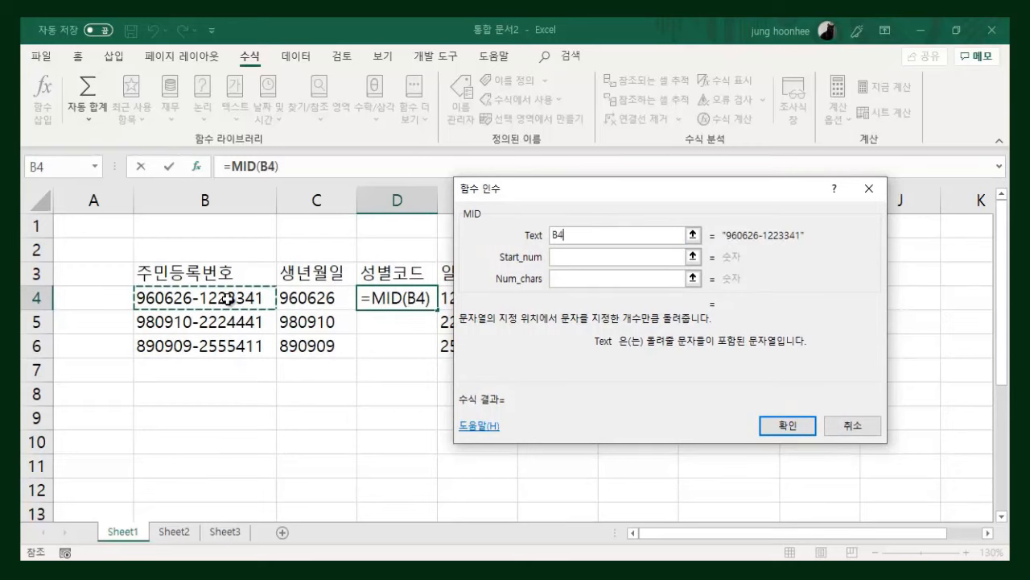
pyautogui.click(557, 258)
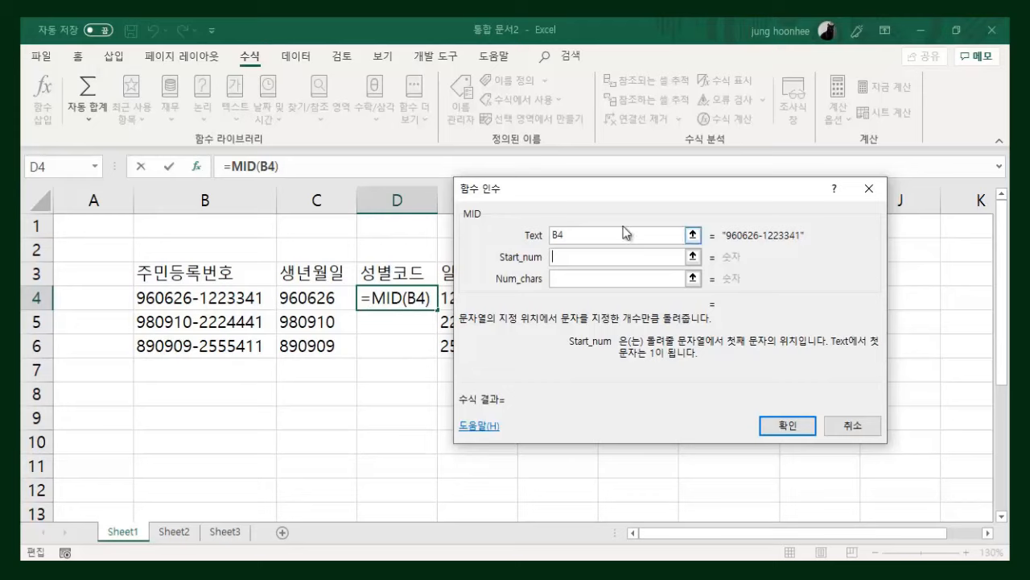
pyautogui.press('Tab')
pyautogui.write('8')
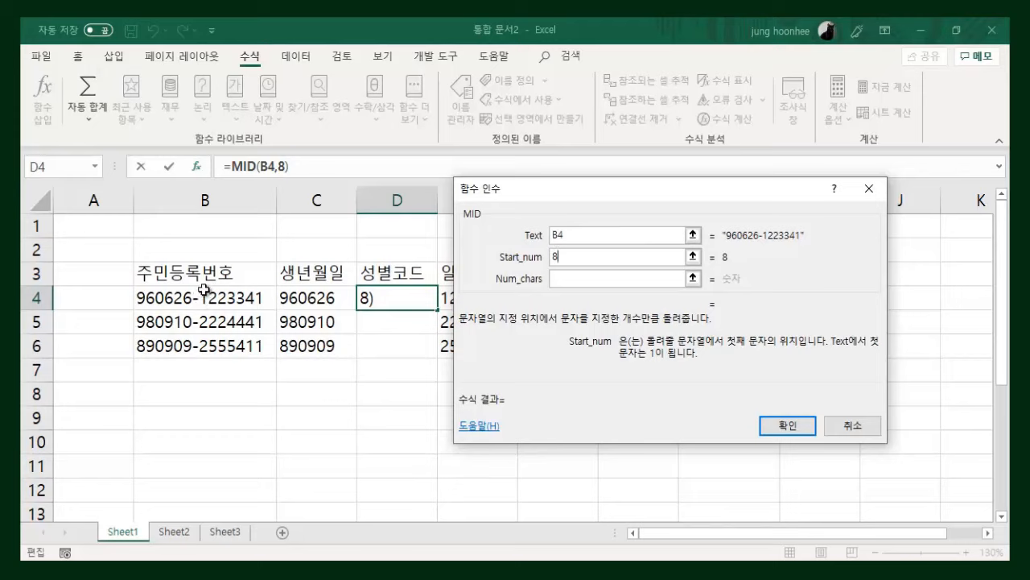
pyautogui.click(686, 274)
pyautogui.write('1')
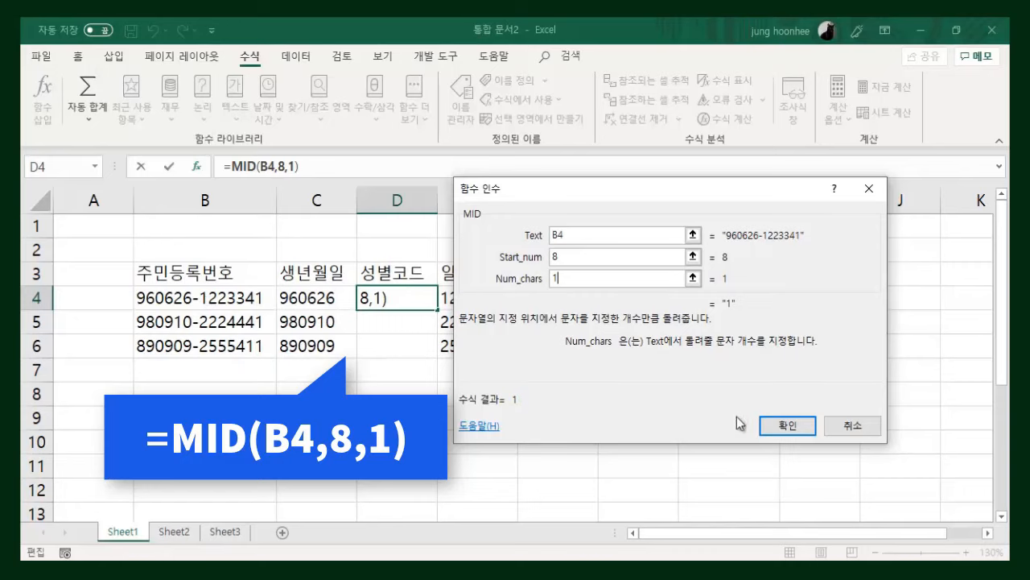
pyautogui.click(793, 428)
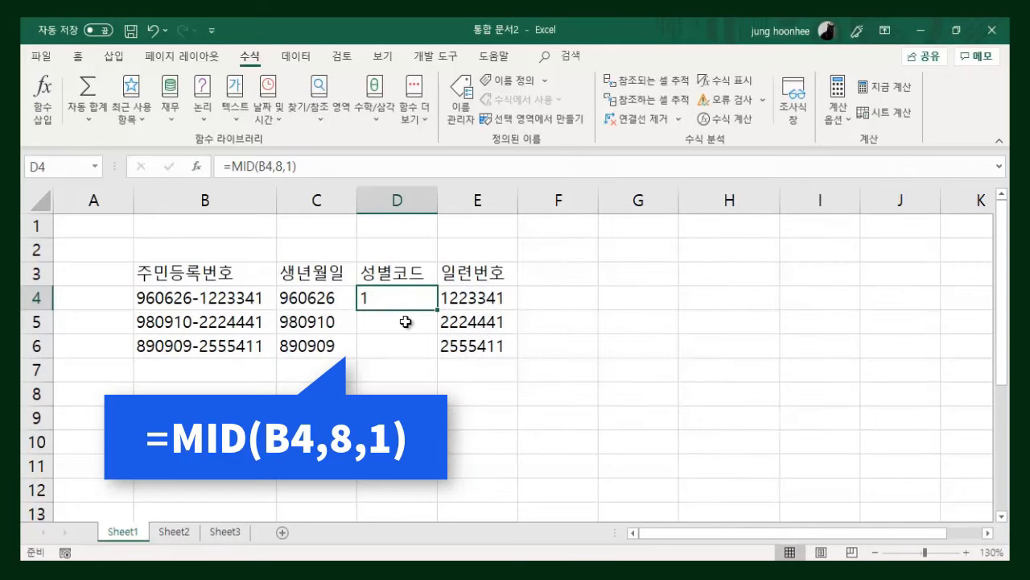
# Copy =MID(B4,8,1) down to D6 and delete the RIGHT formulas from E4:E6.
pyautogui.moveTo(439, 309); pyautogui.dragTo(437, 356)
pyautogui.click(359, 423)
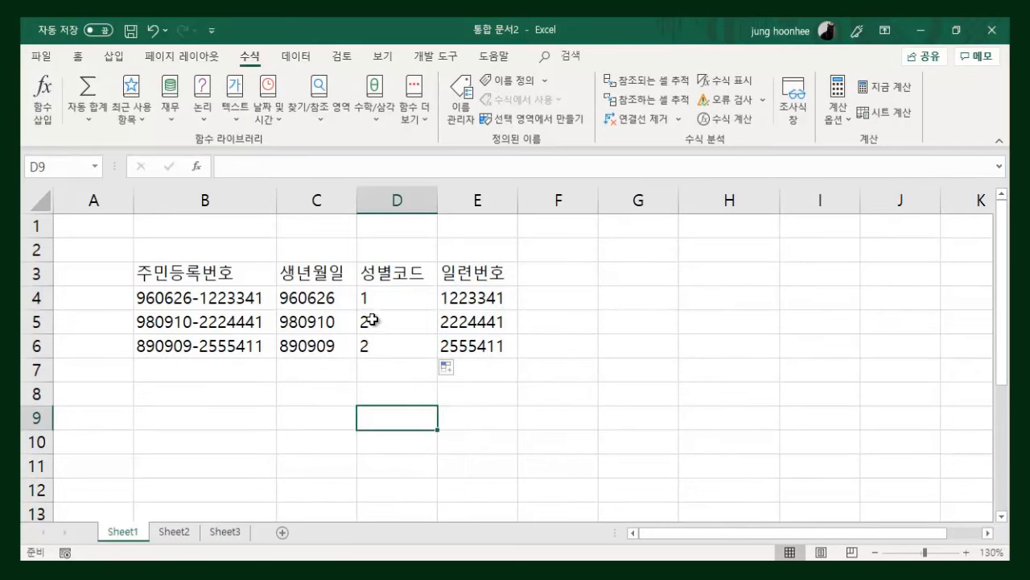
pyautogui.click(373, 323)
pyautogui.click(368, 427)
pyautogui.click(485, 446)
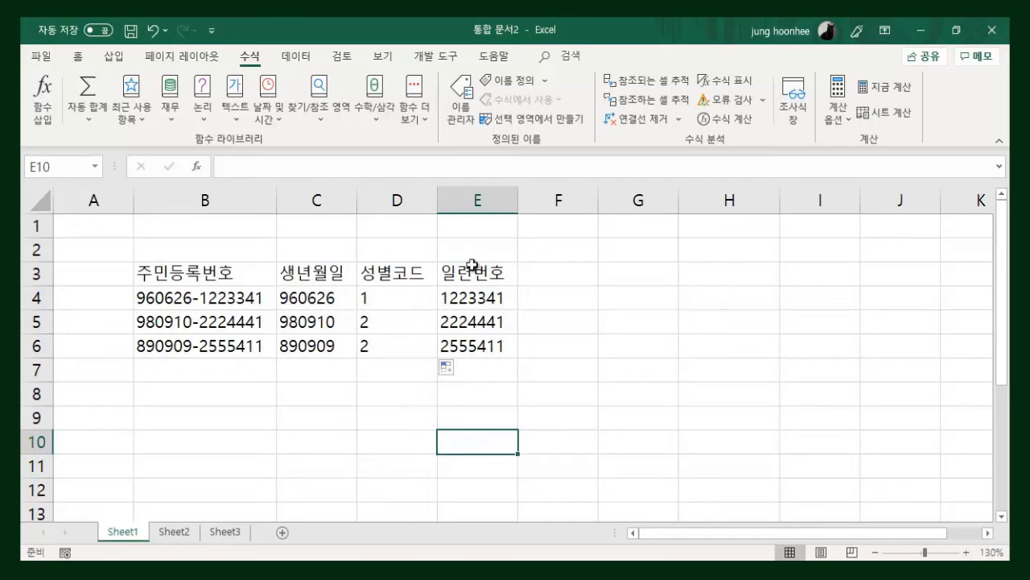
pyautogui.moveTo(506, 292); pyautogui.dragTo(497, 344)
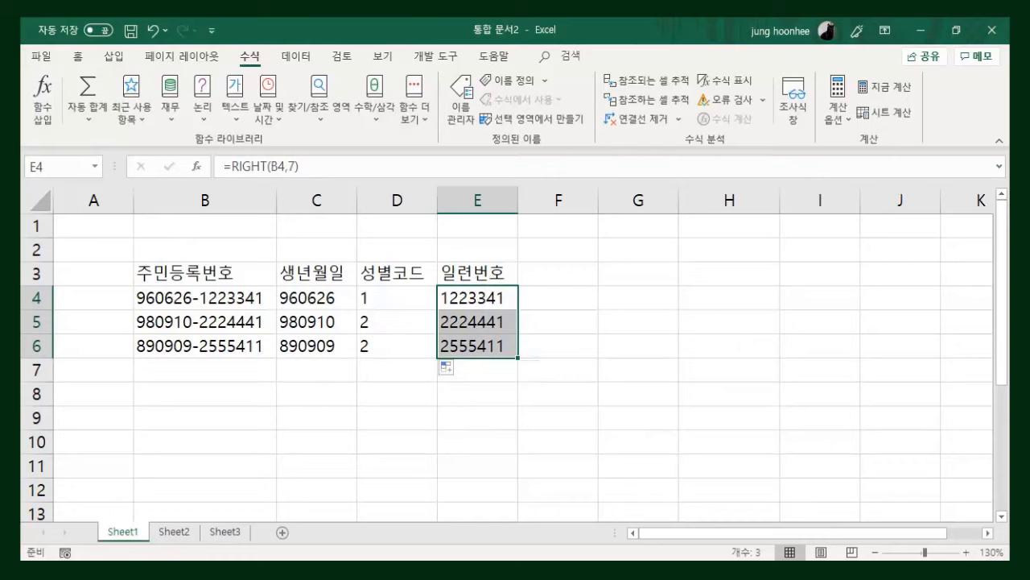
pyautogui.press('Delete')
# Enter =MID(B4,8,7) in E4 and fill it down to E6.
pyautogui.click(593, 317)
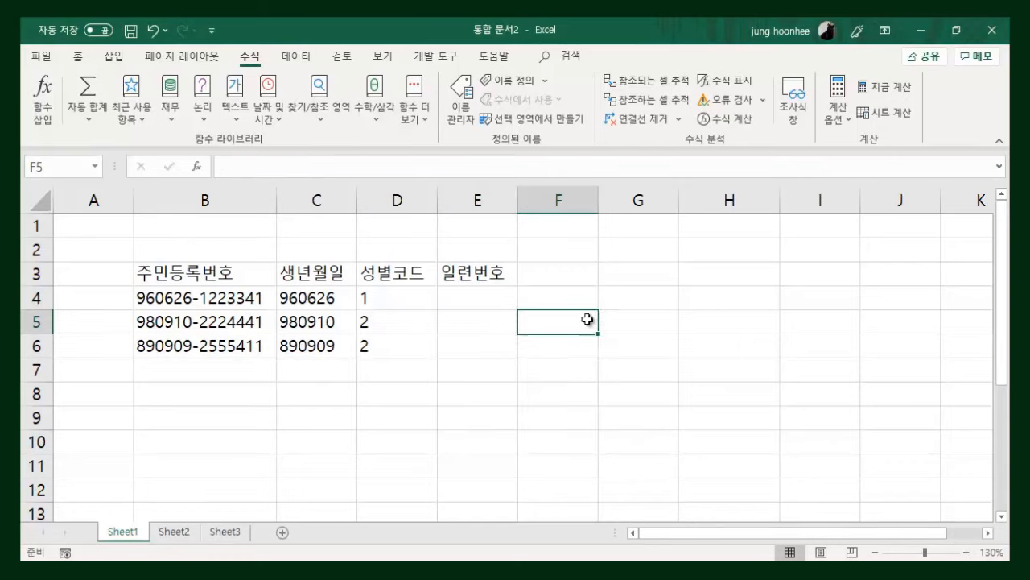
pyautogui.click(471, 294)
pyautogui.write('=MID')
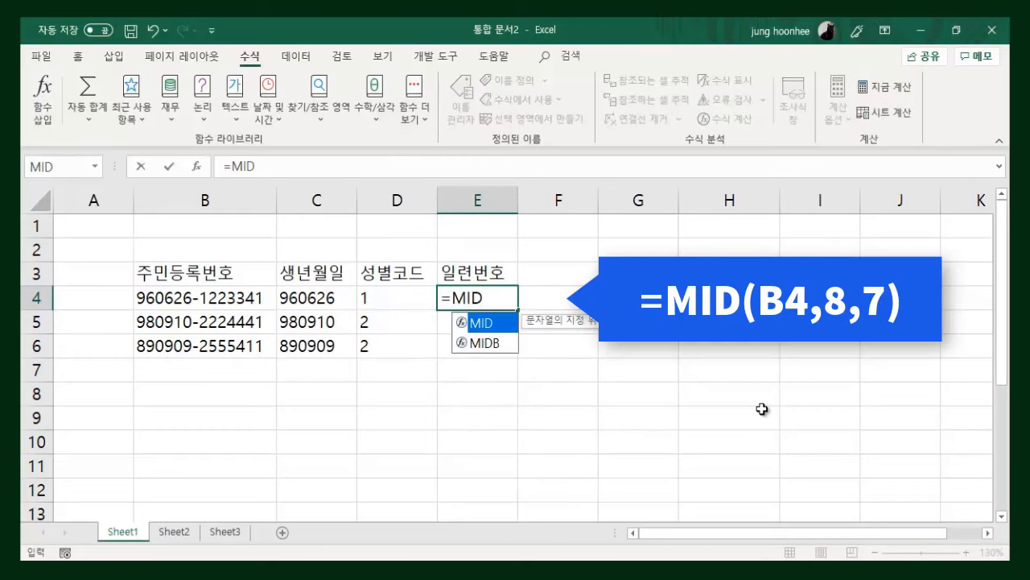
pyautogui.write('(')
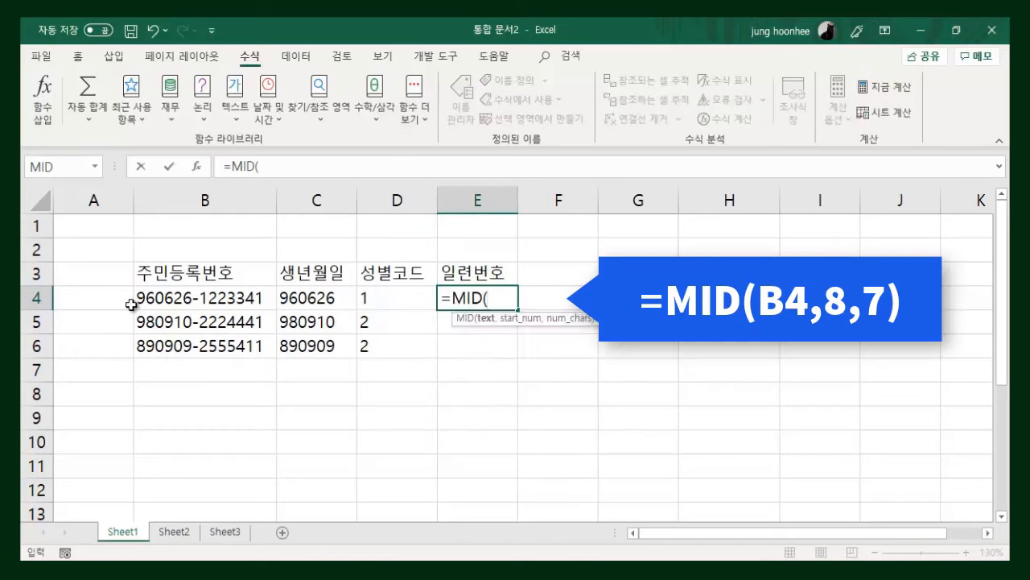
pyautogui.click(221, 298)
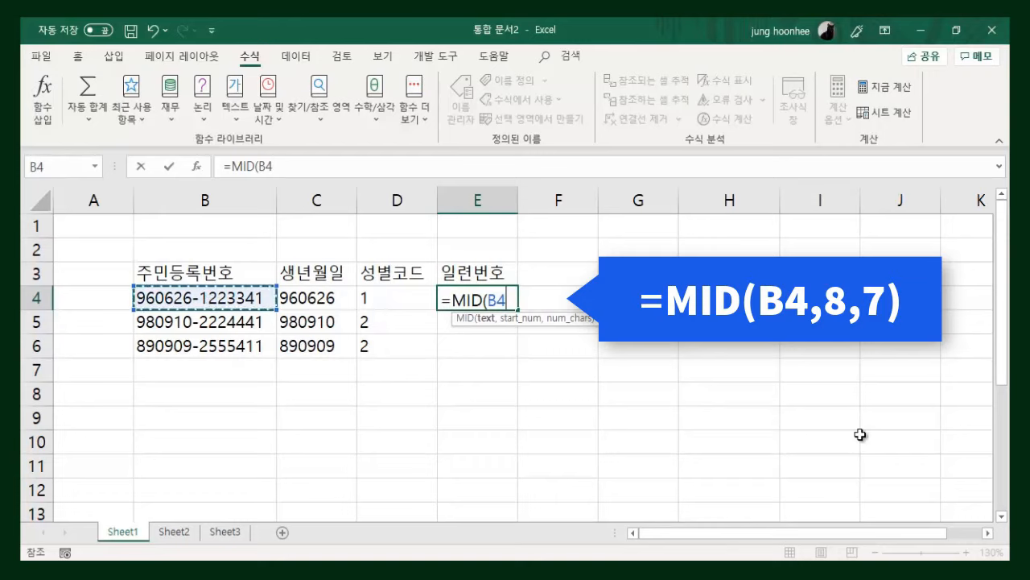
pyautogui.write(',')
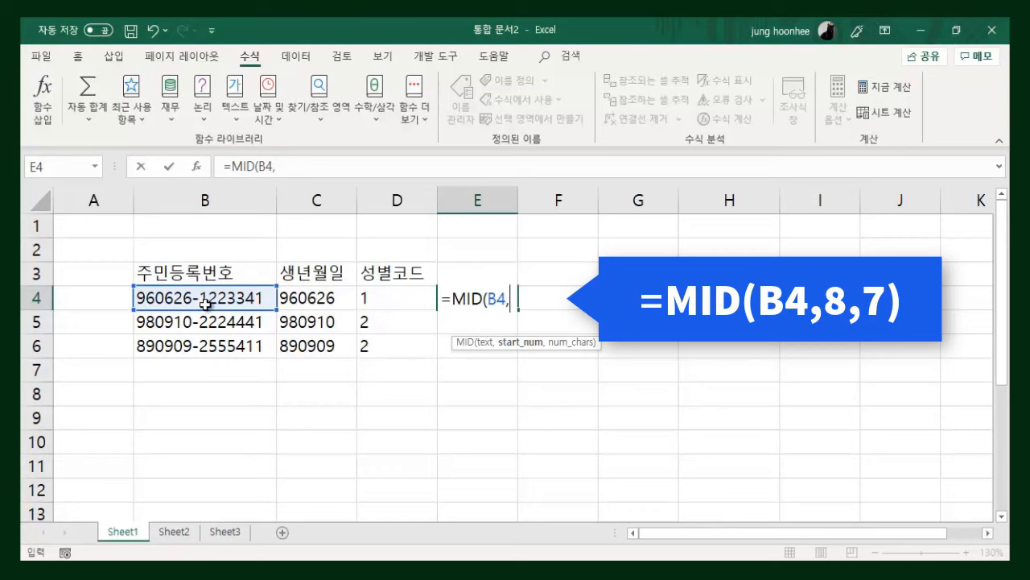
pyautogui.write('8,')
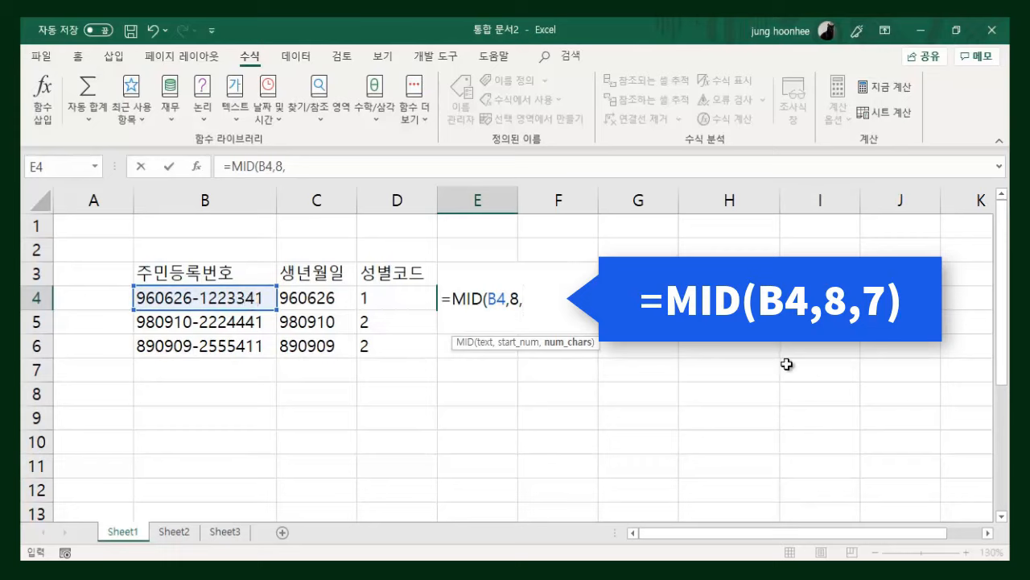
pyautogui.write('7')
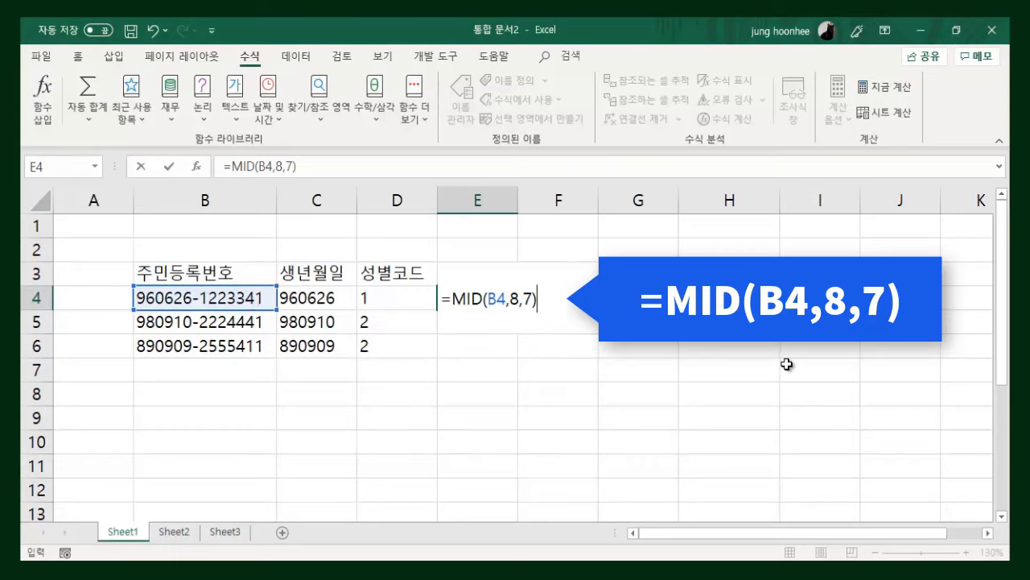
pyautogui.press('Return')
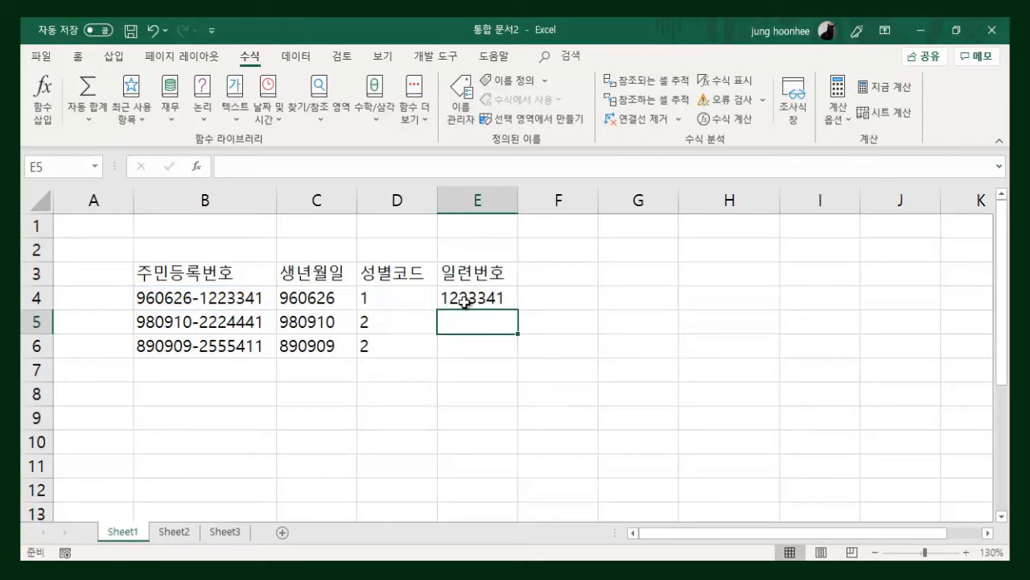
pyautogui.click(465, 301)
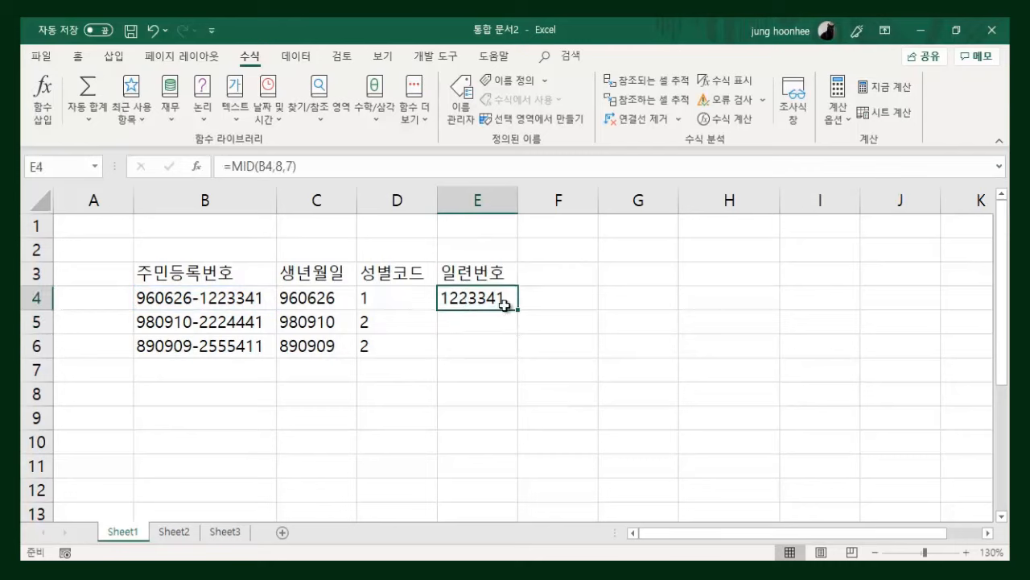
pyautogui.moveTo(520, 309); pyautogui.dragTo(515, 350)
pyautogui.click(594, 369)
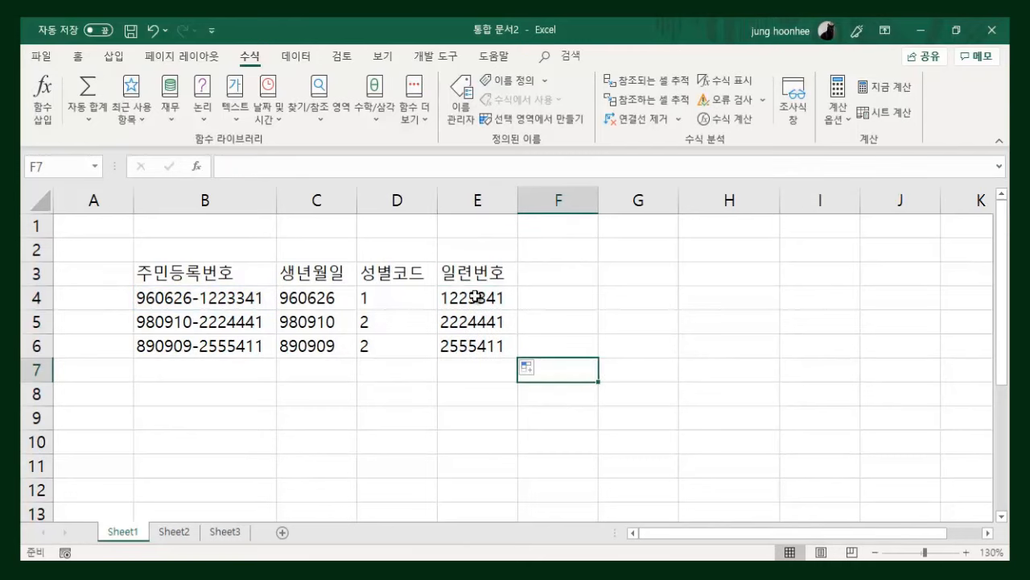
# Review the LEFT formulas in C4:C6 and the MID formulas in E4:E6.
pyautogui.click(307, 295)
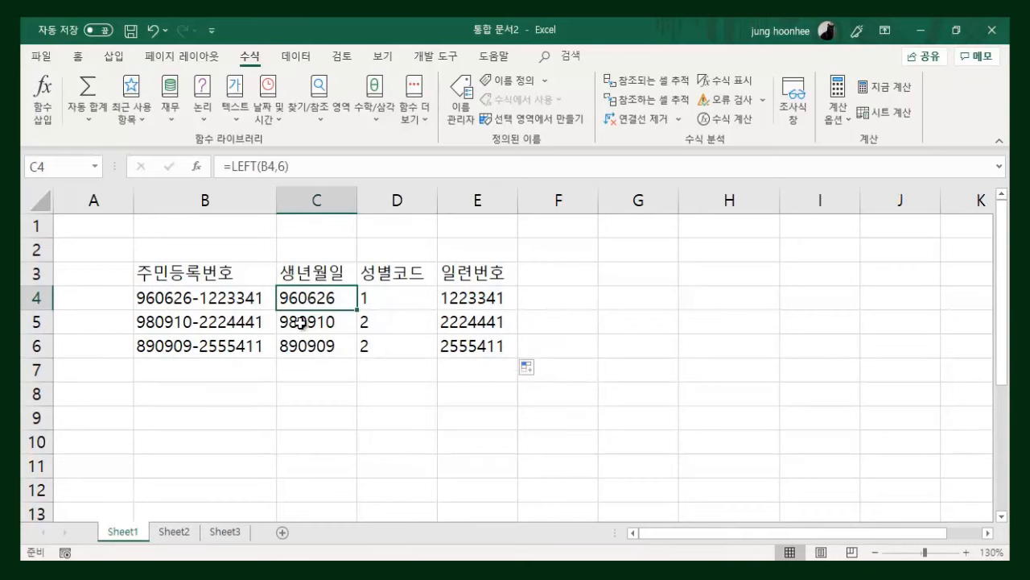
pyautogui.click(302, 322)
pyautogui.click(311, 348)
pyautogui.click(306, 297)
pyautogui.click(305, 323)
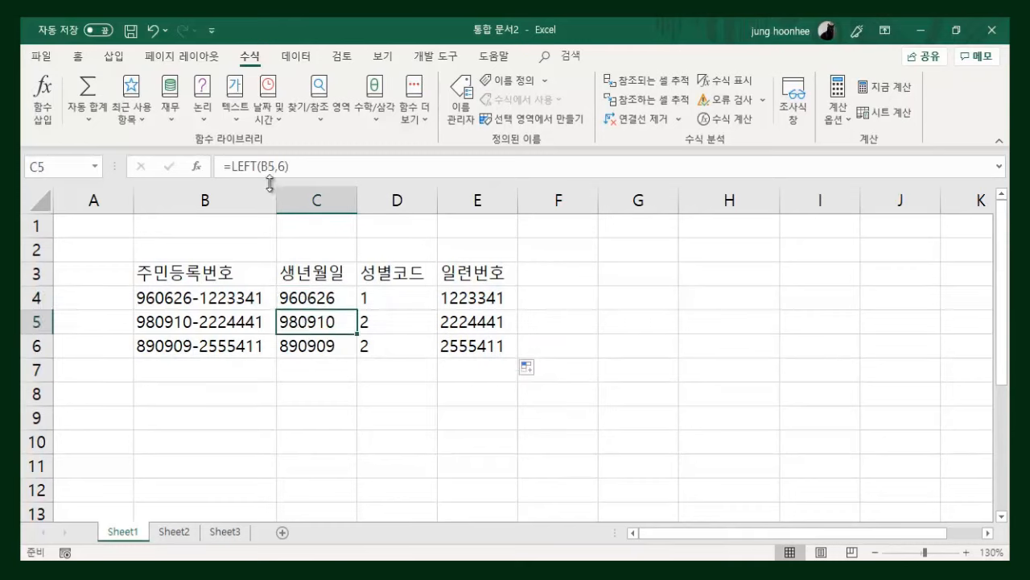
pyautogui.click(490, 301)
pyautogui.click(478, 323)
pyautogui.click(464, 350)
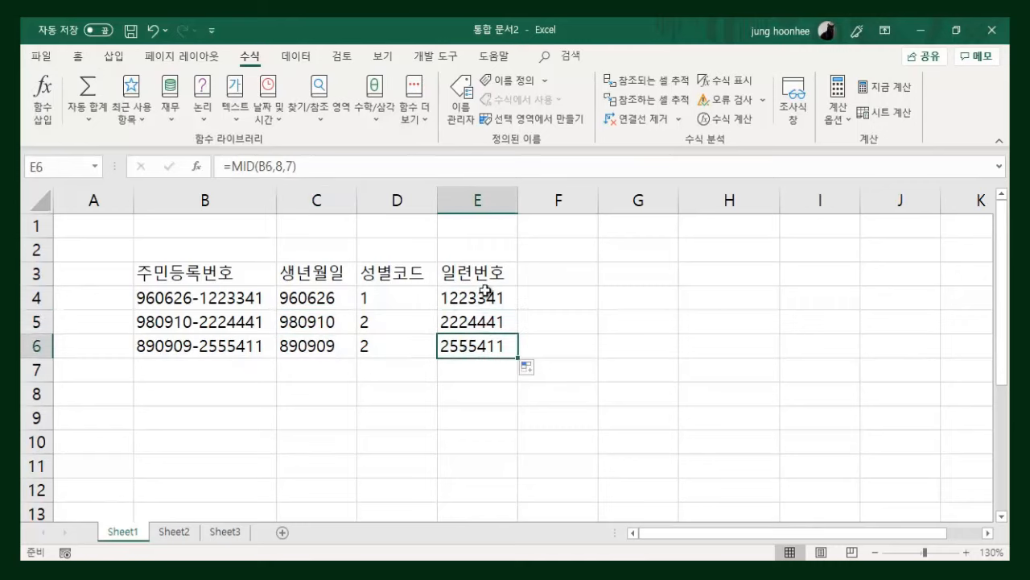
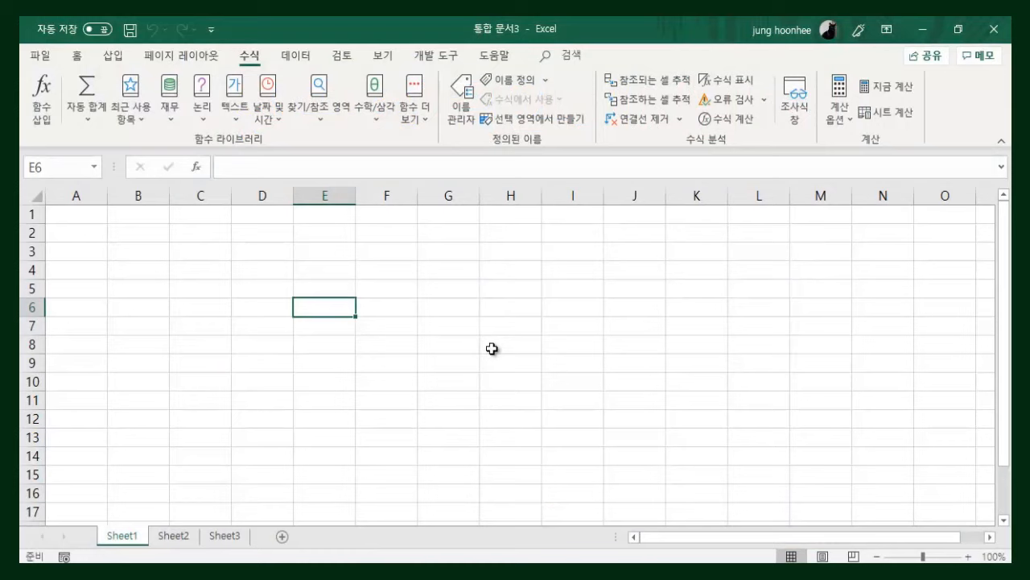
# Type the labels 현재날짜 in D3 and 현재시간 in D4.
pyautogui.scroll(1, 372, 303)
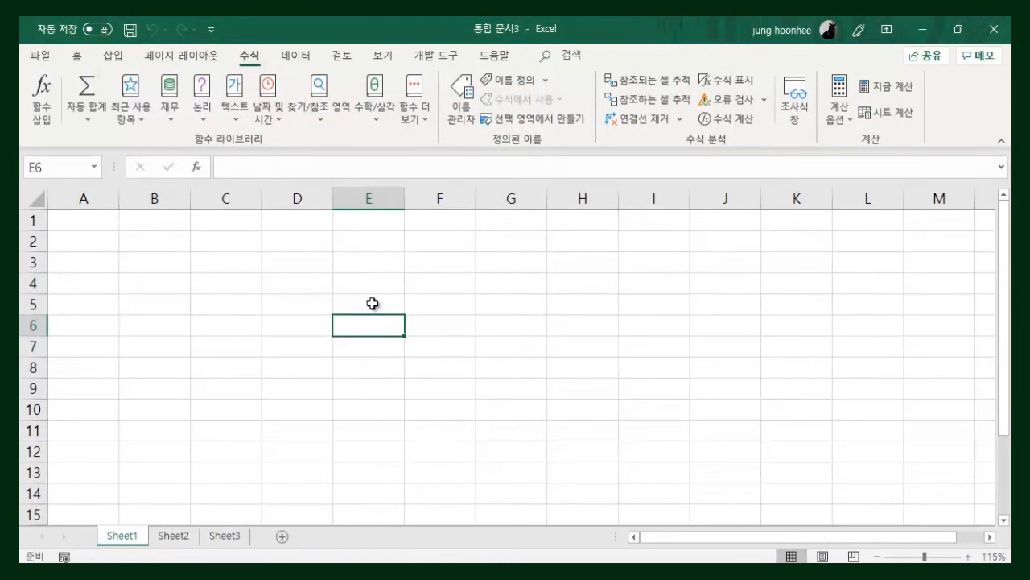
pyautogui.click(299, 268)
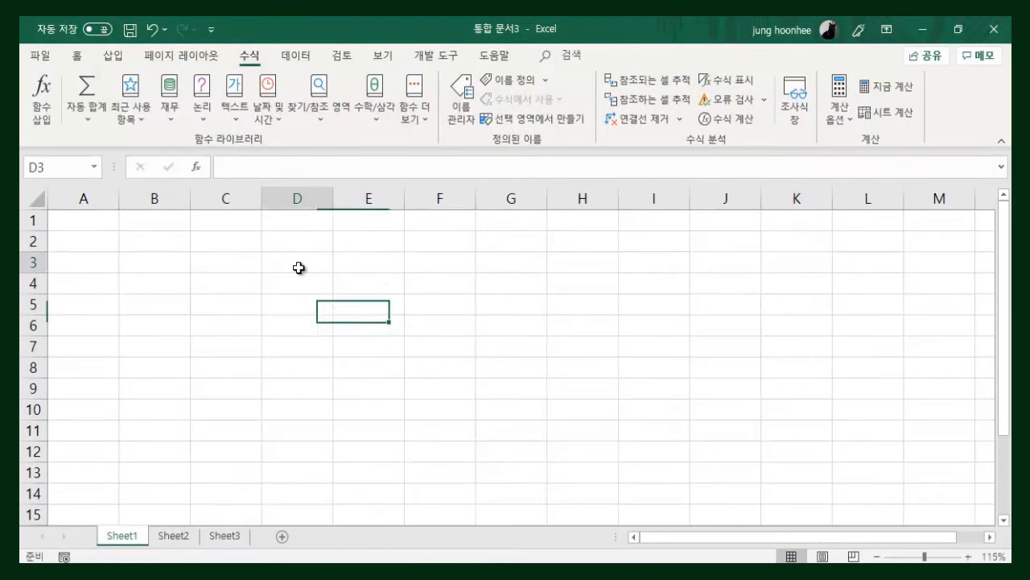
pyautogui.write('gu')
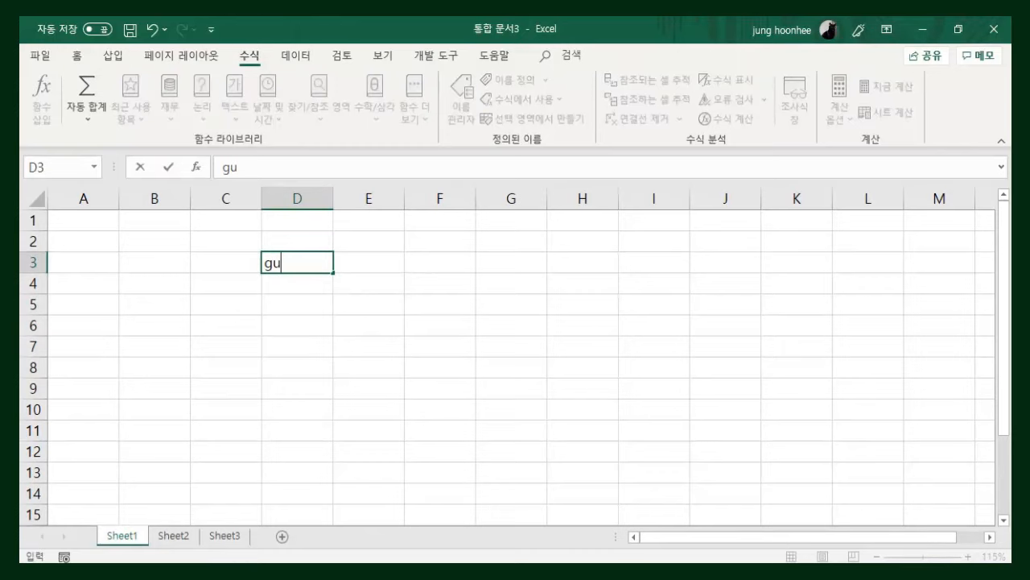
pyautogui.press('BackSpace')
pyautogui.press('BackSpace')
pyautogui.write('현재날짜')
pyautogui.press('Return')
pyautogui.write('현재식')
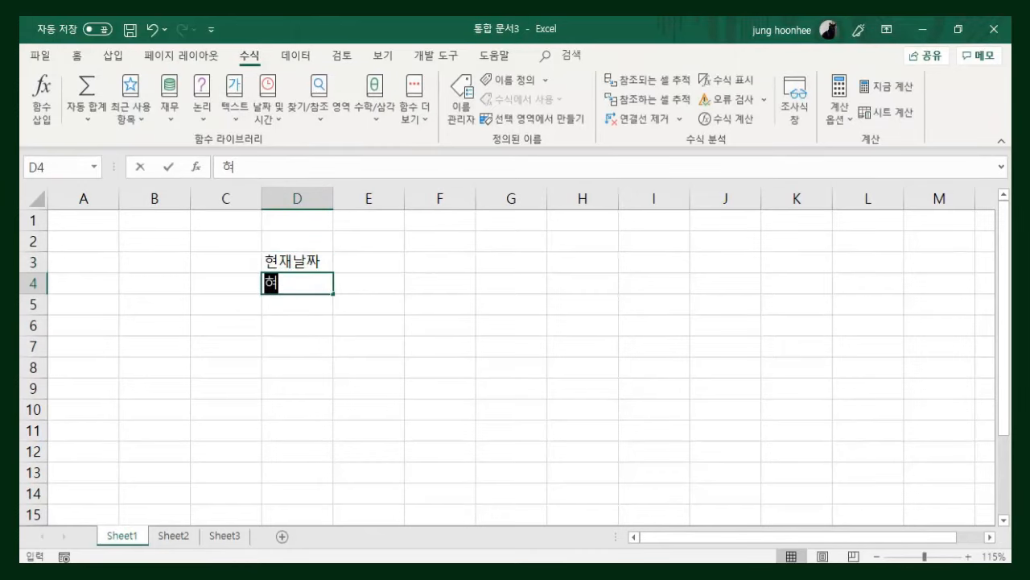
pyautogui.write('간')
pyautogui.press('Return')
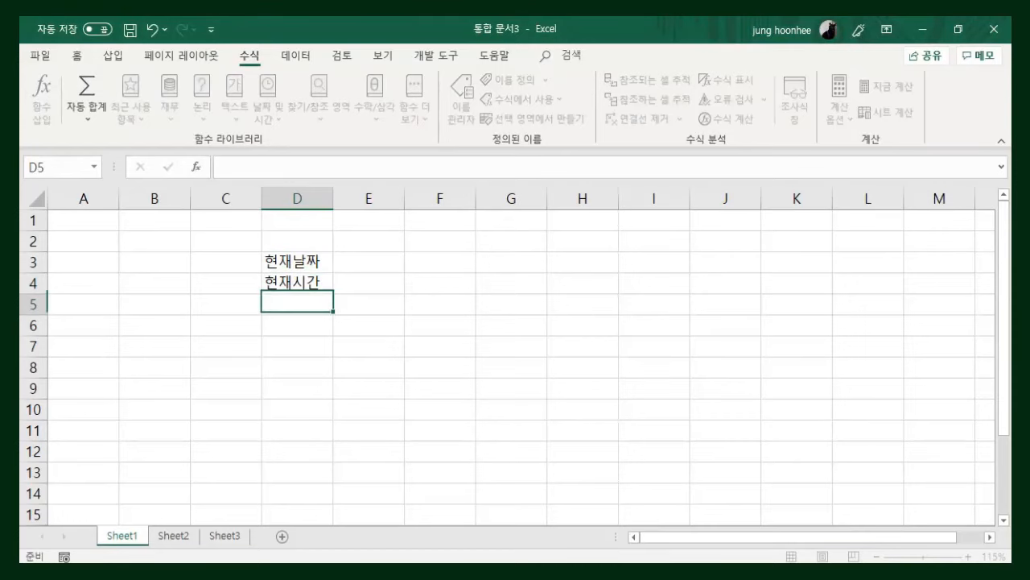
pyautogui.scroll(3, 520, 321)
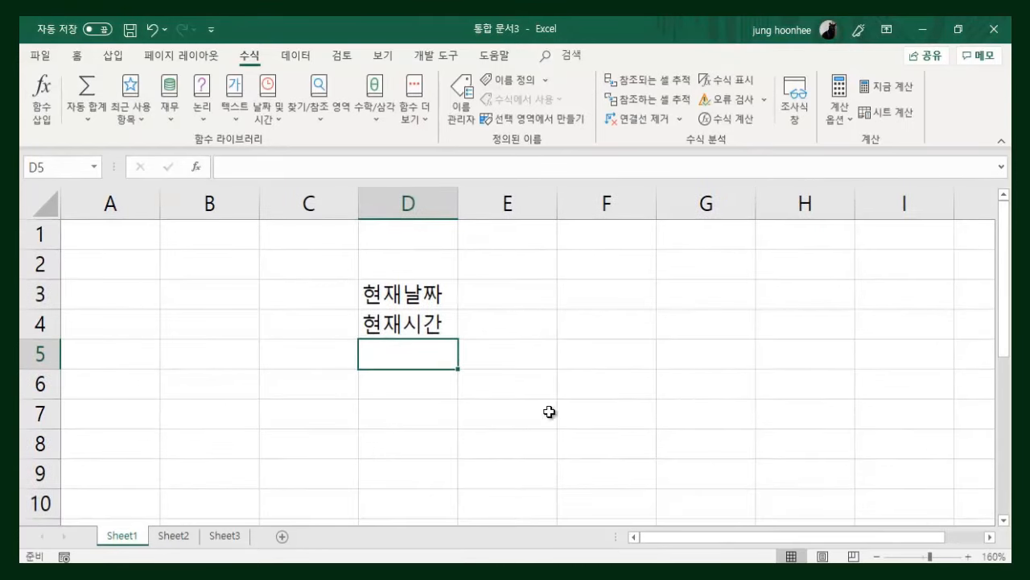
pyautogui.click(423, 300)
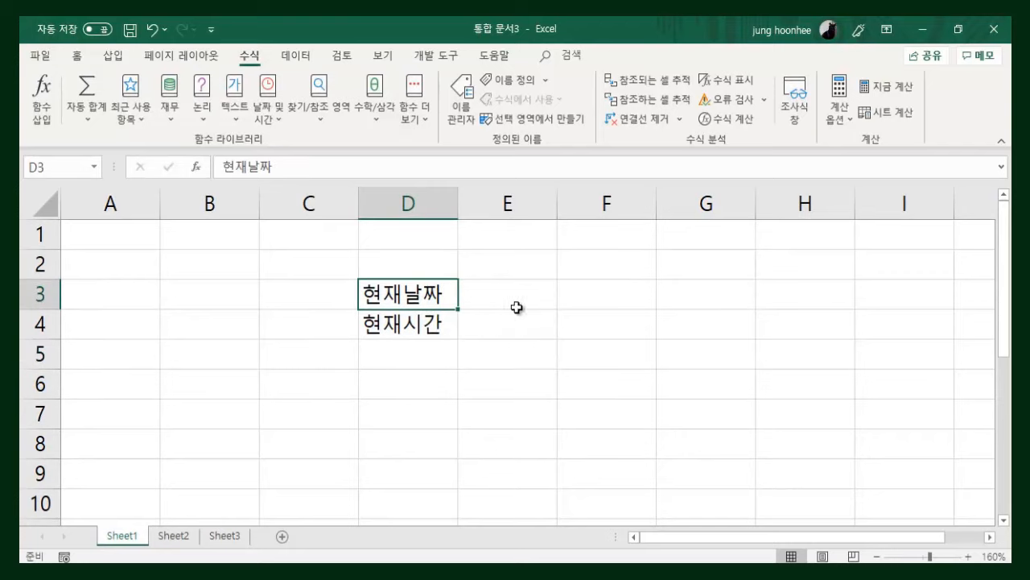
pyautogui.click(525, 300)
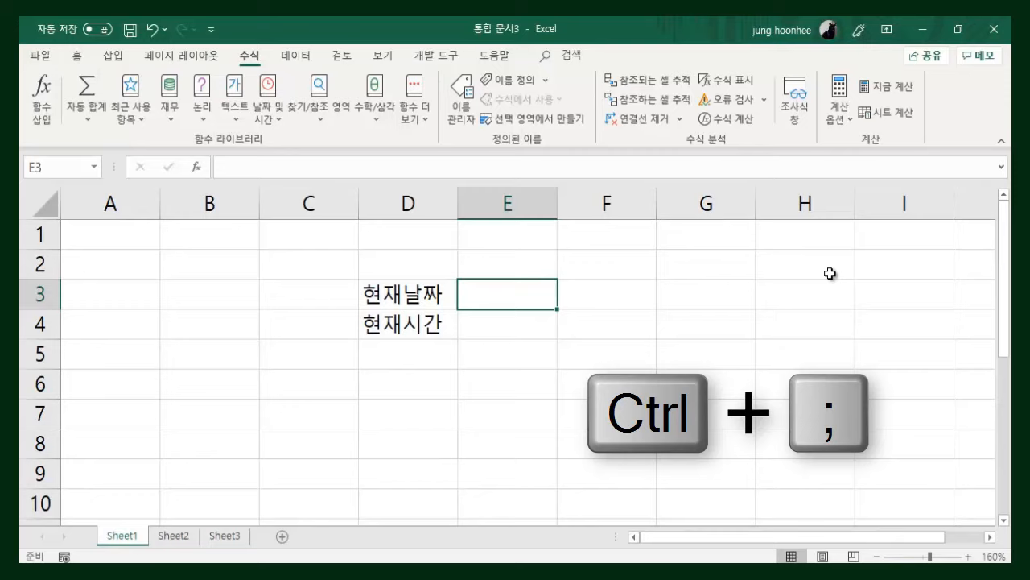
# Insert the fixed date 2019-11-10 in E3 and the fixed time 10:56 PM in E4.
pyautogui.hotkey('ctrl', ';')
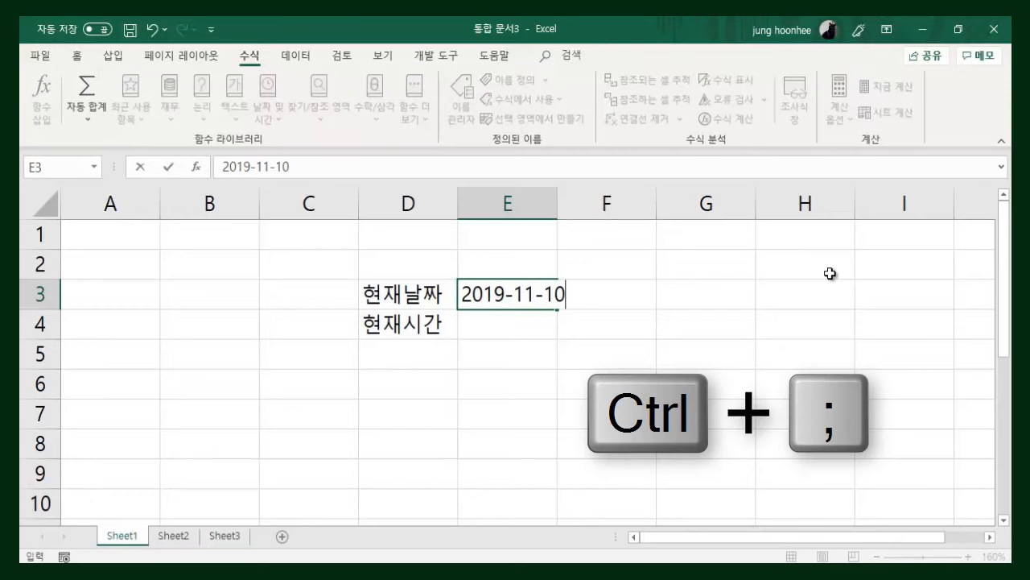
pyautogui.press('Return')
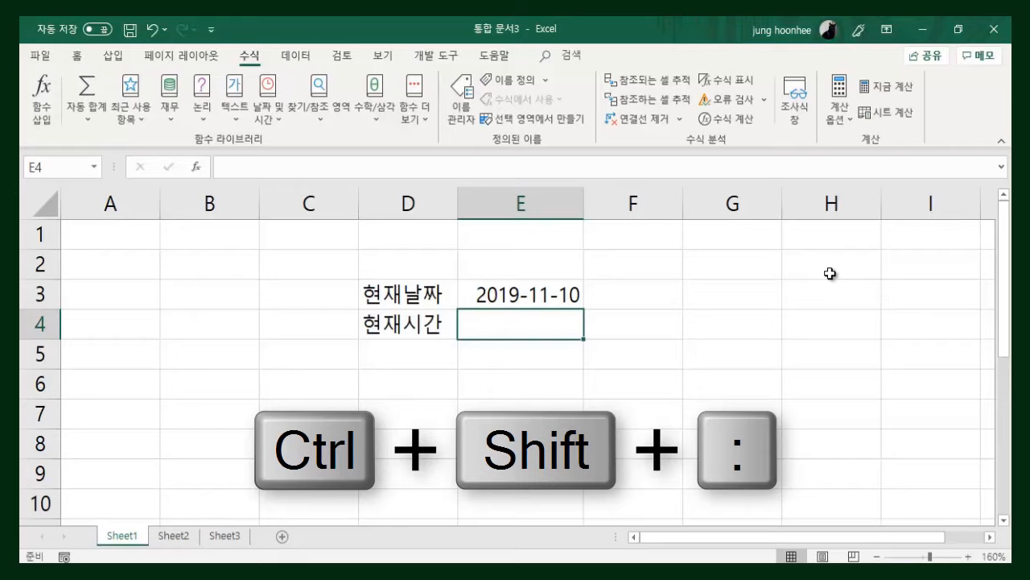
pyautogui.hotkey('ctrl', 'shift', ';')
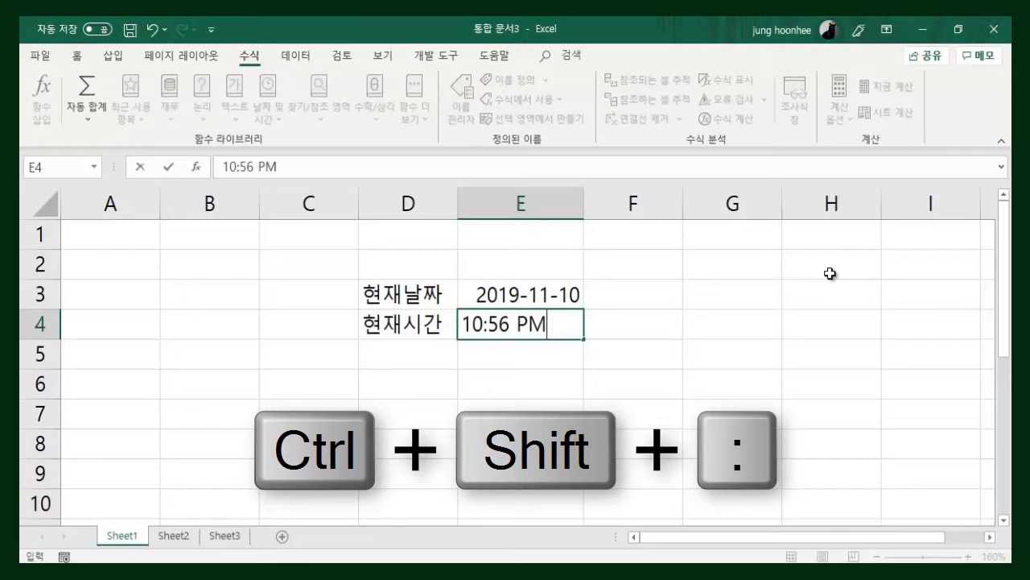
pyautogui.press('Return')
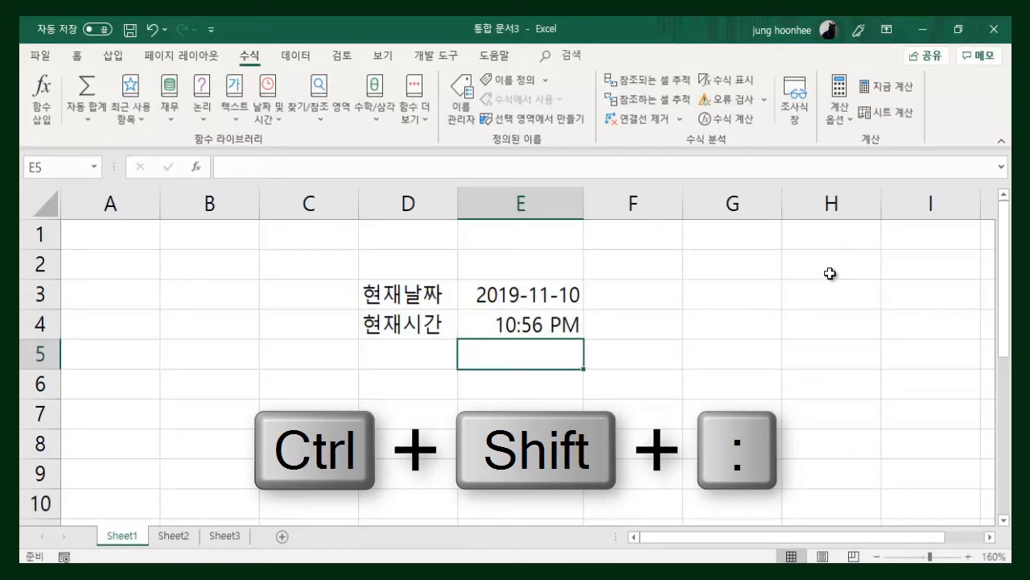
# Inspect the stored date in E3 and time in E4 by selecting the cells.
pyautogui.click(536, 294)
pyautogui.click(534, 325)
pyautogui.click(523, 389)
pyautogui.click(672, 406)
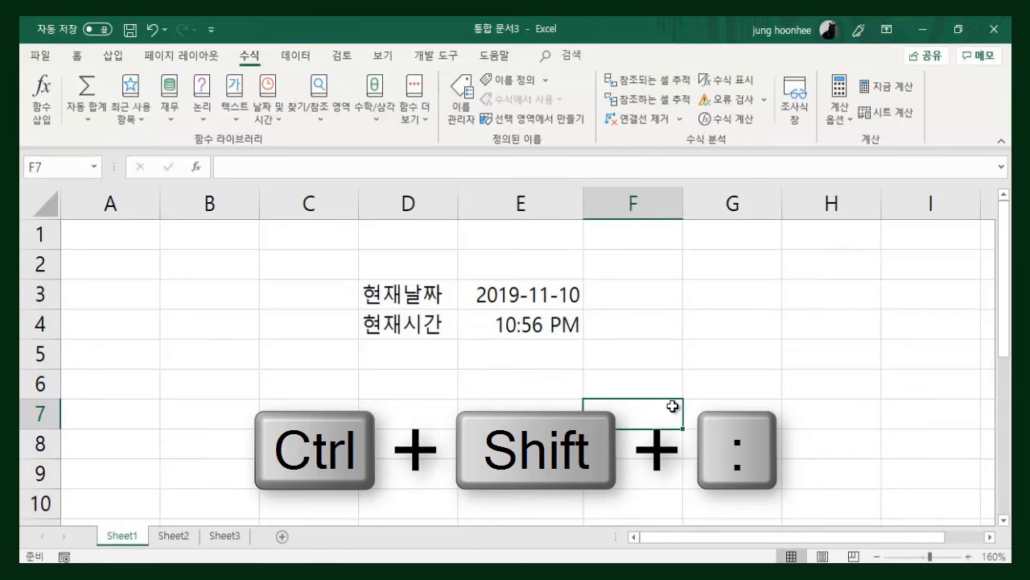
pyautogui.click(415, 294)
pyautogui.click(421, 327)
pyautogui.click(432, 372)
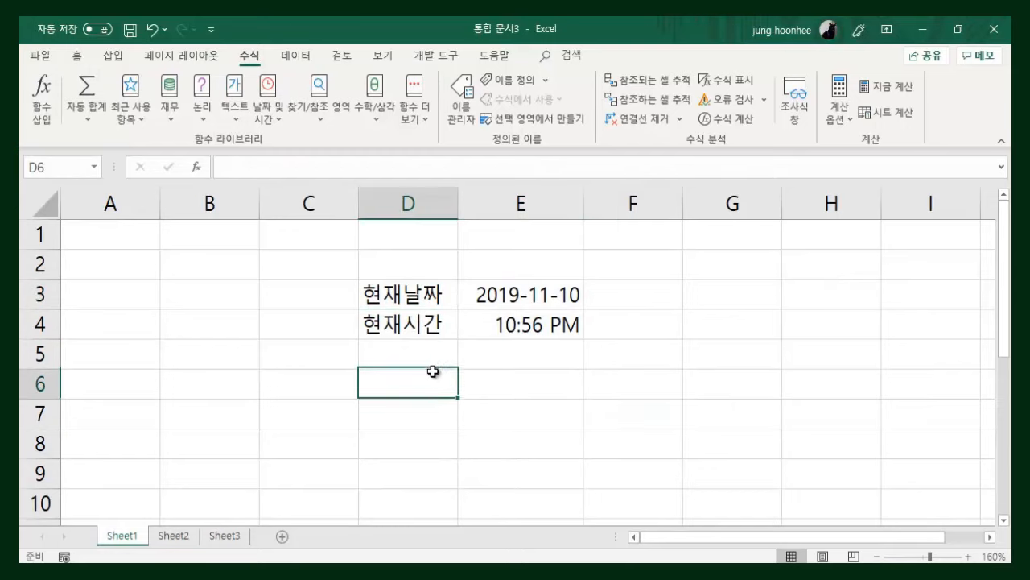
pyautogui.click(435, 293)
pyautogui.click(405, 390)
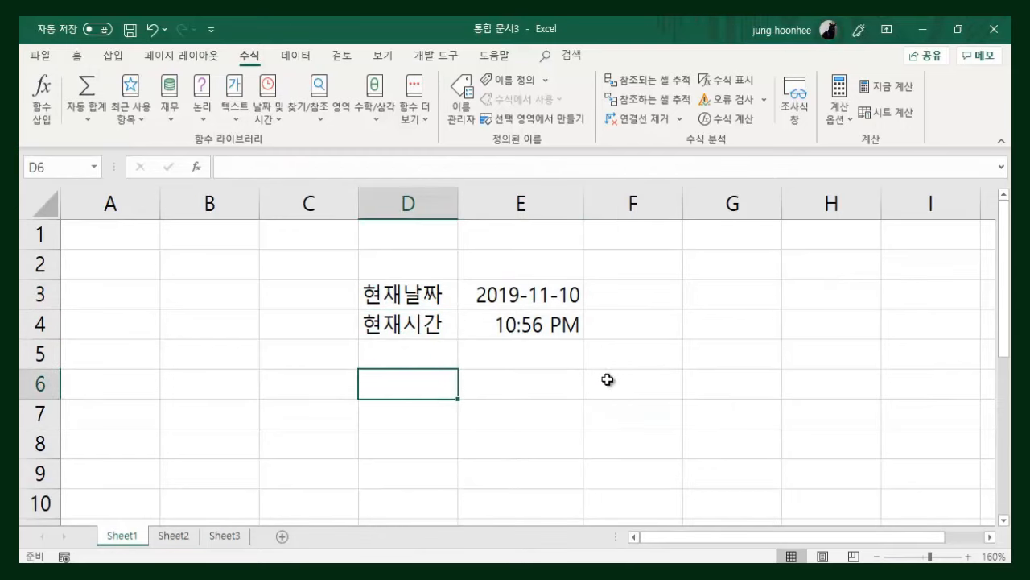
pyautogui.click(604, 379)
pyautogui.click(740, 424)
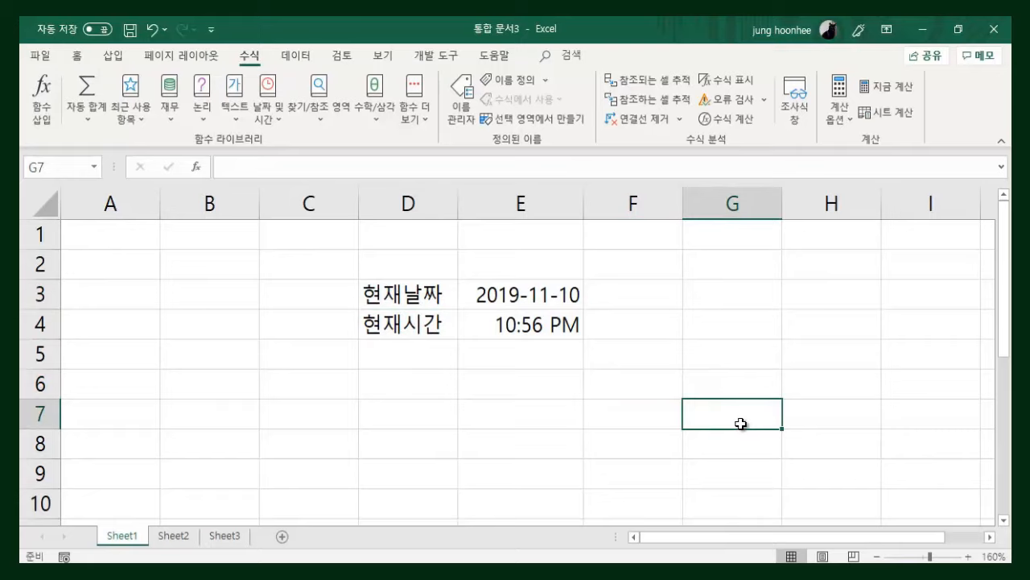
pyautogui.click(405, 392)
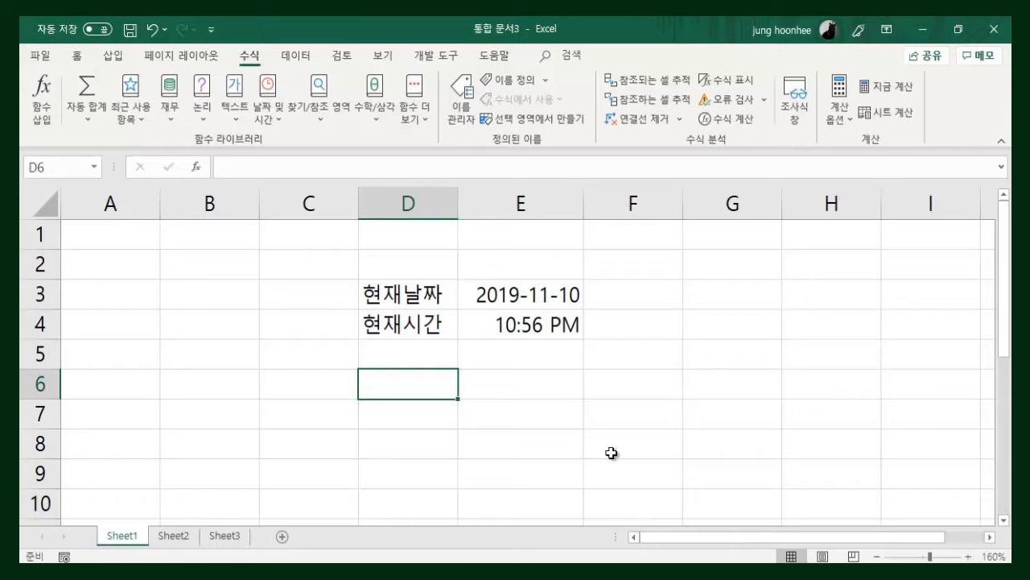
# Type the labels 오늘날짜 in D6 and 현재시간 in D7, then select E6.
pyautogui.write('오늘날')
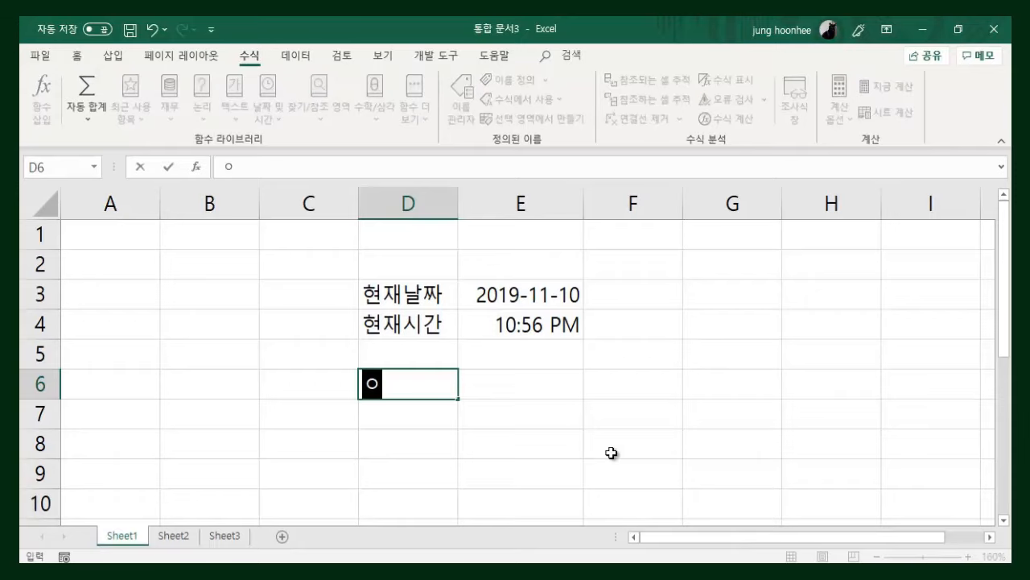
pyautogui.write('짜')
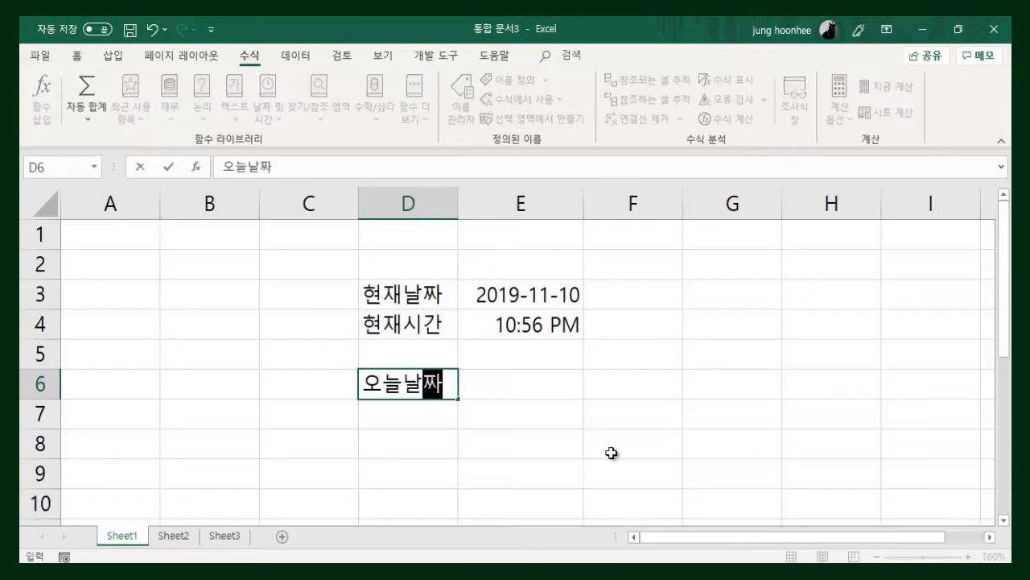
pyautogui.press('Return')
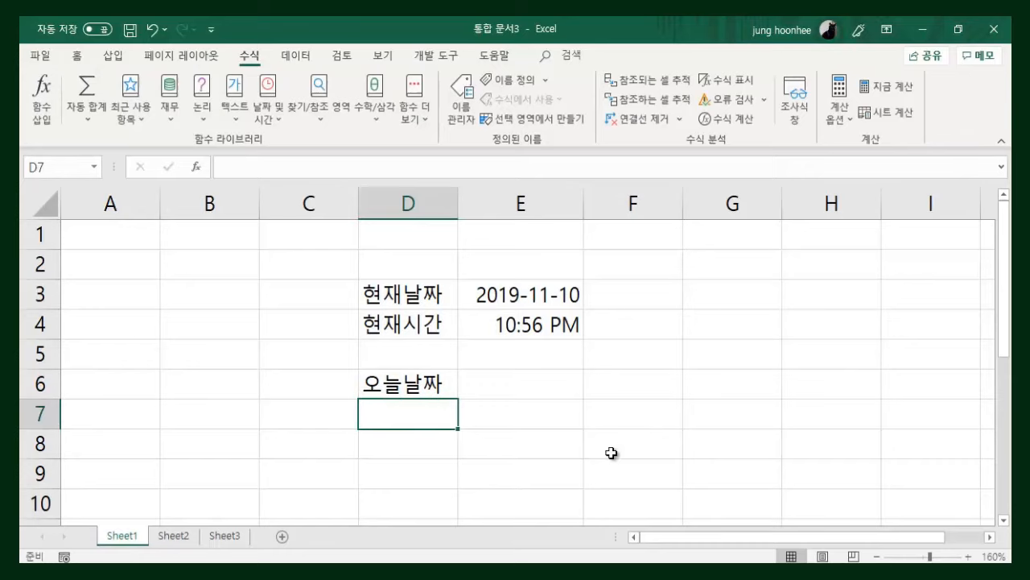
pyautogui.write('현재시간')
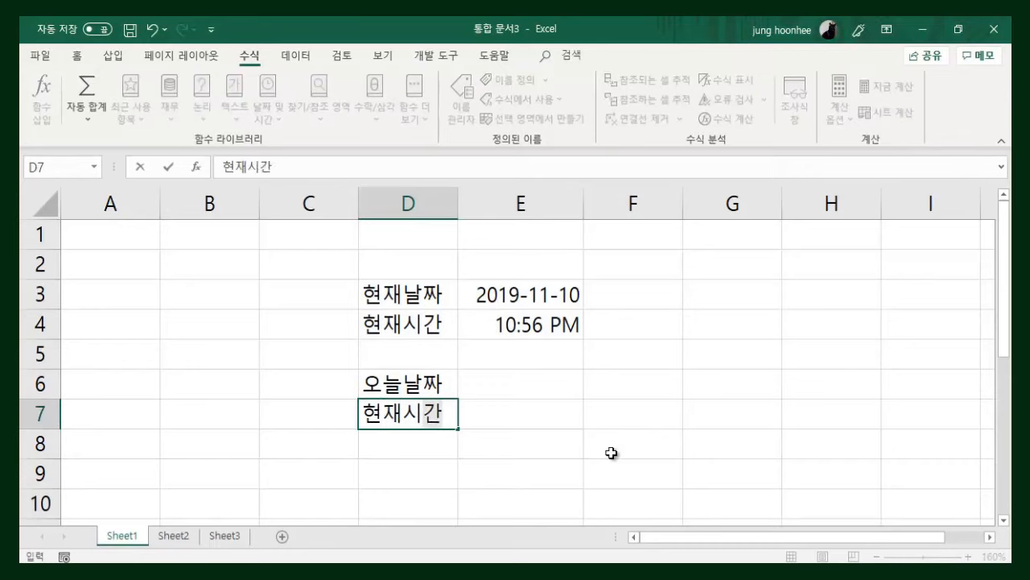
pyautogui.press('Tab')
pyautogui.press('Up')
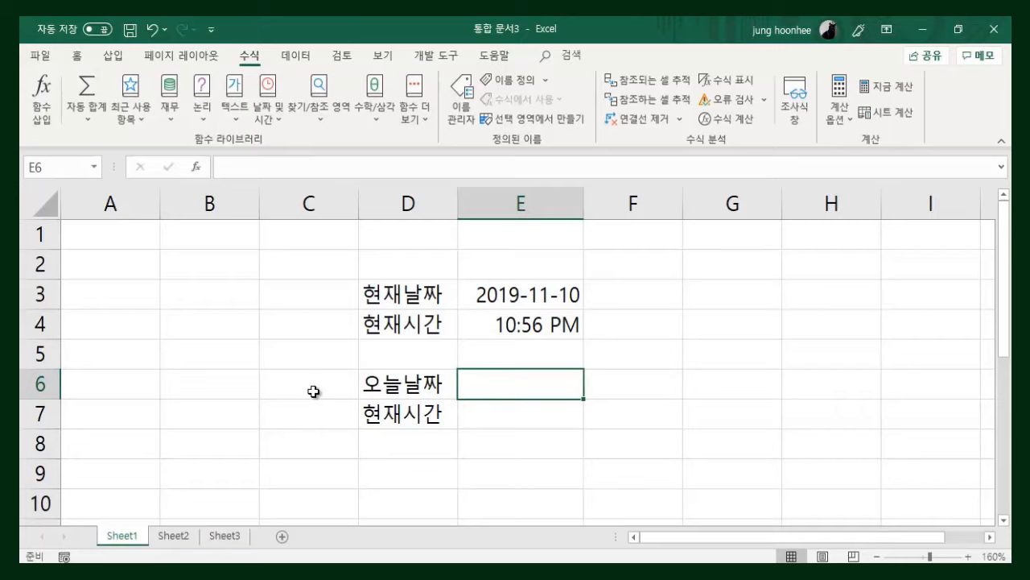
# Open the Formulas > Date & Time function list with key tips.
pyautogui.press('alt')
pyautogui.press('m')
pyautogui.press('e')
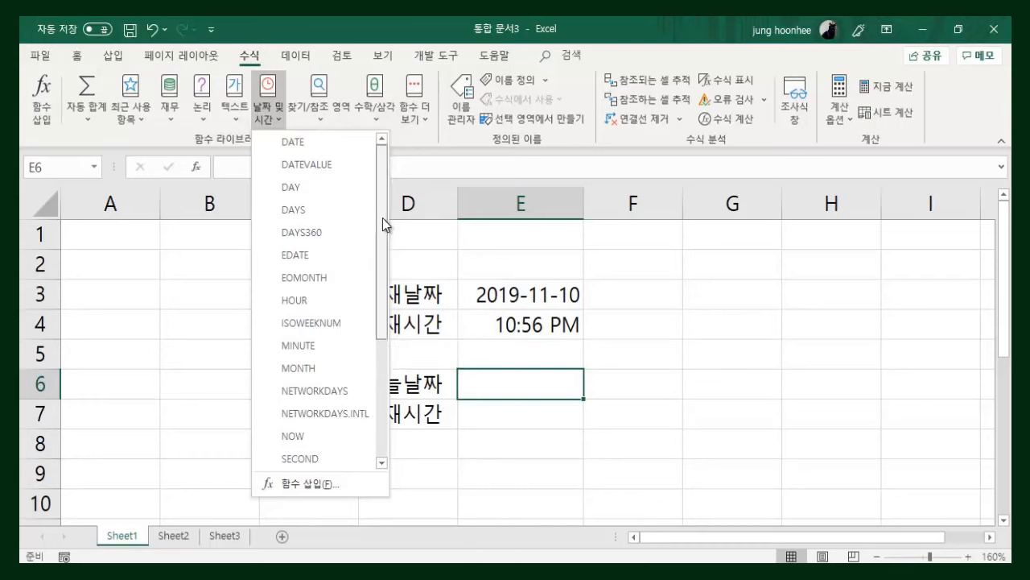
# Insert the TODAY function into E6 from the Date & Time list.
pyautogui.moveTo(382, 219); pyautogui.dragTo(382, 311)
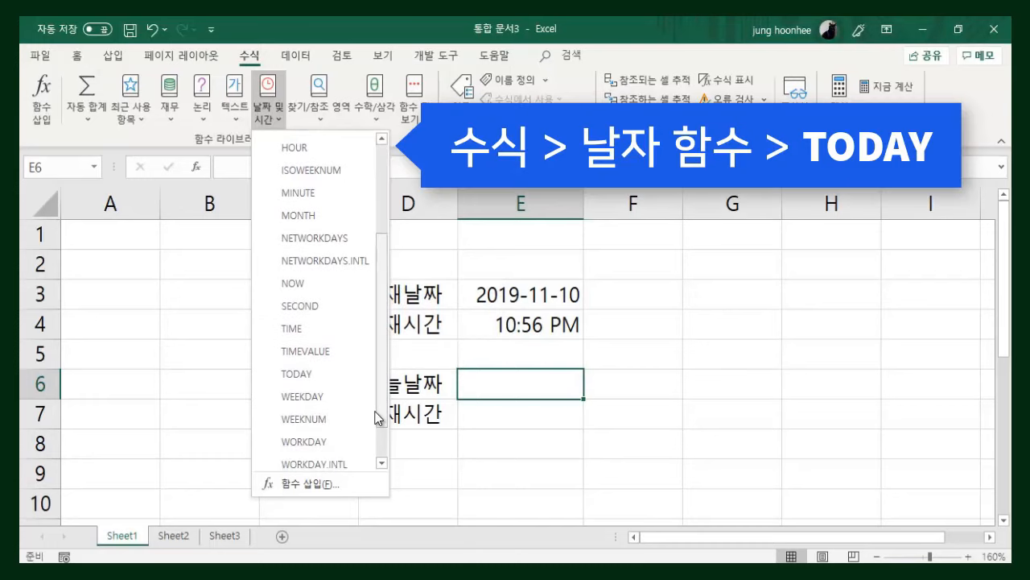
pyautogui.click(297, 374)
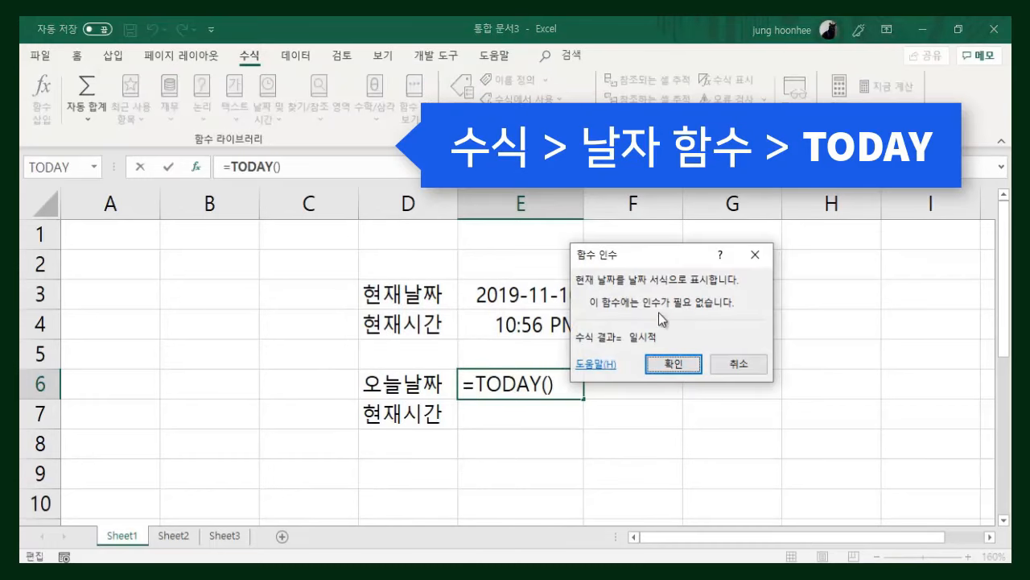
pyautogui.click(676, 364)
# Compare E6's TODAY result, 2019-11-10, with the fixed date in E3.
pyautogui.click(534, 298)
pyautogui.click(536, 386)
pyautogui.click(636, 413)
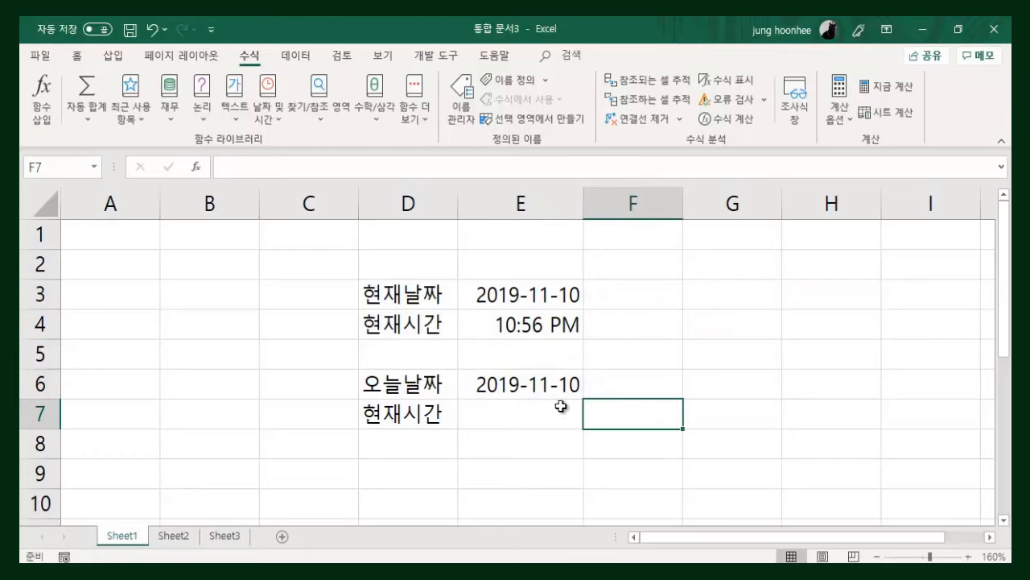
pyautogui.click(509, 415)
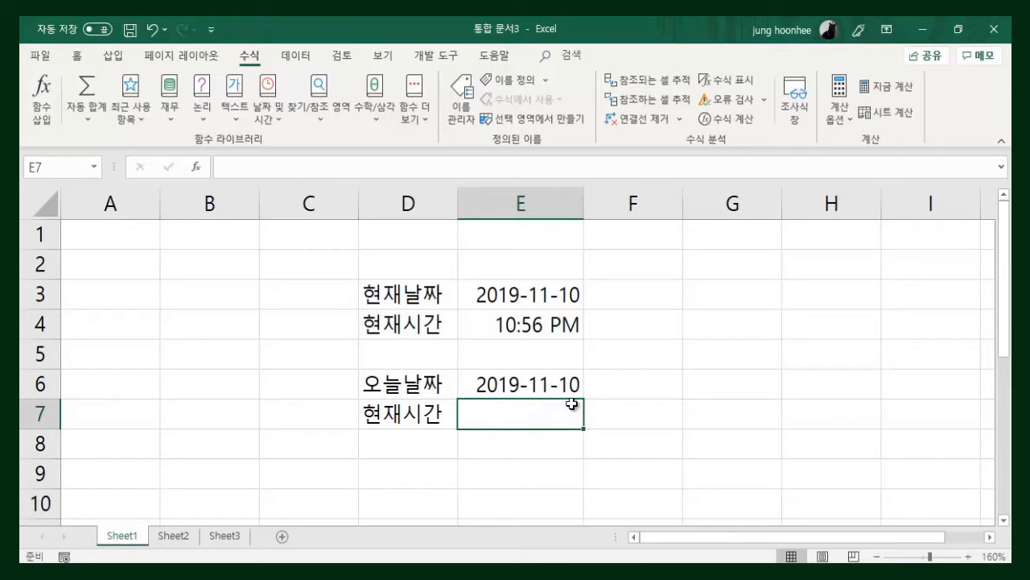
pyautogui.click(673, 413)
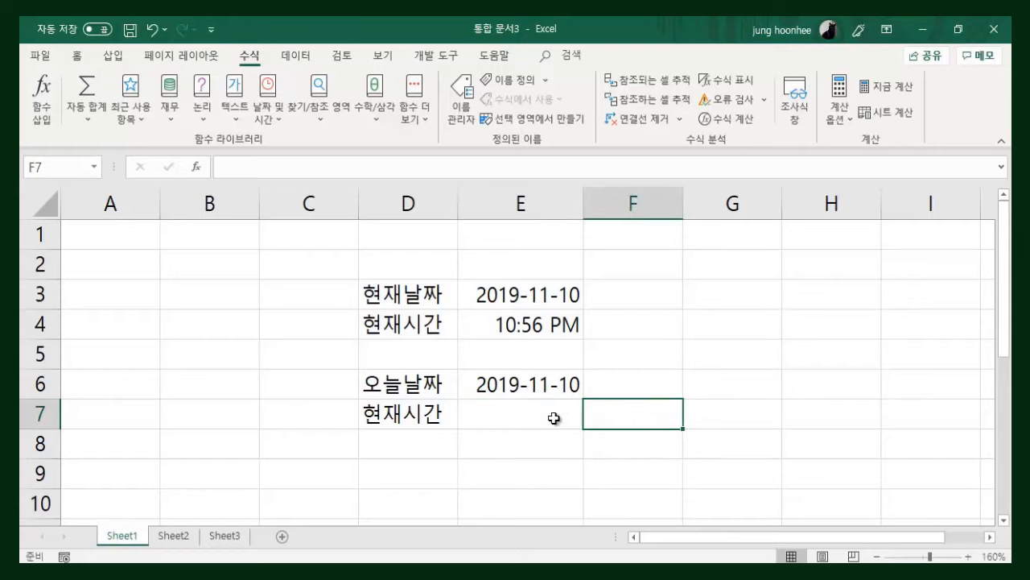
pyautogui.click(554, 418)
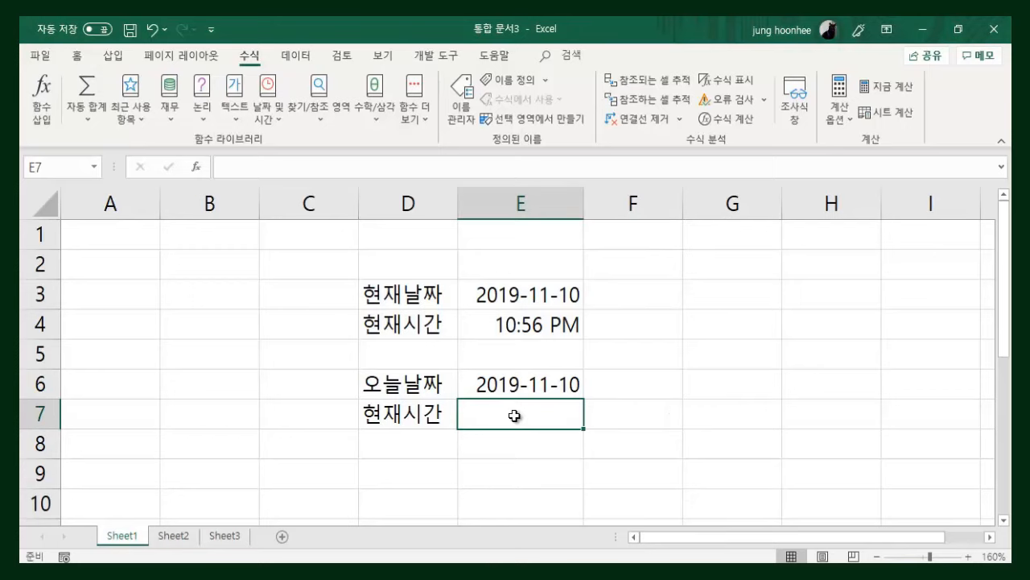
pyautogui.write('=')
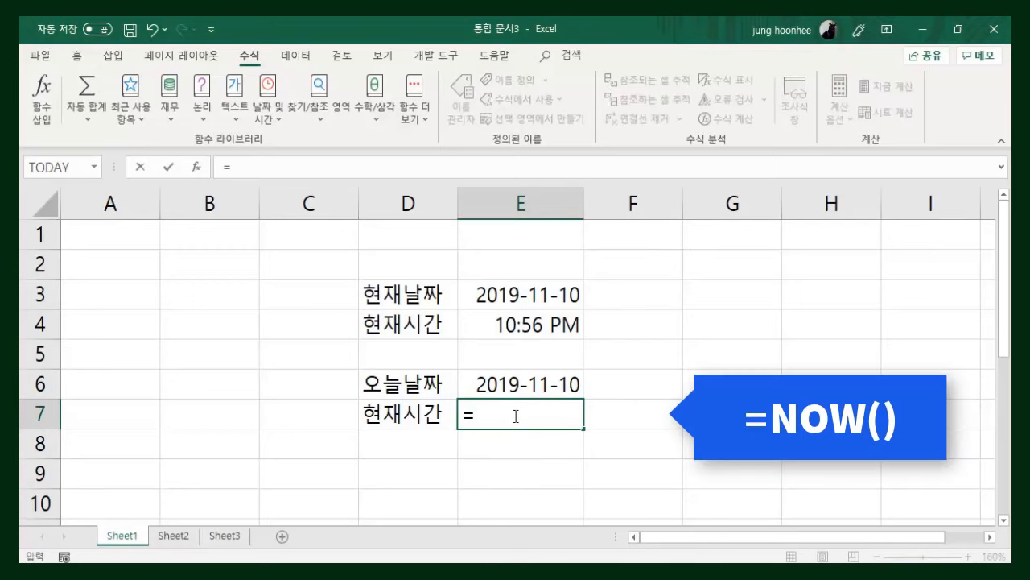
pyautogui.write('now')
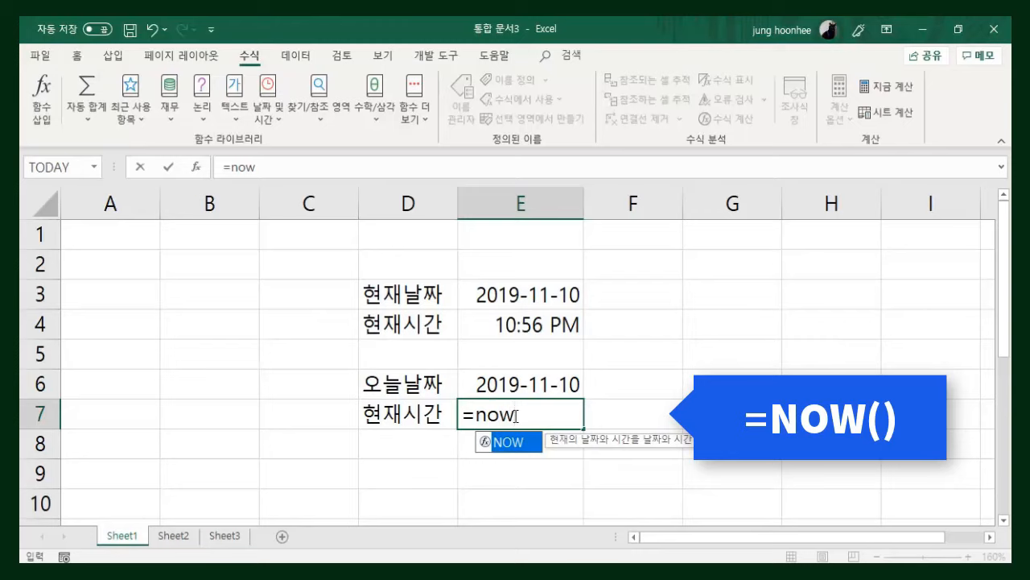
pyautogui.write('(')
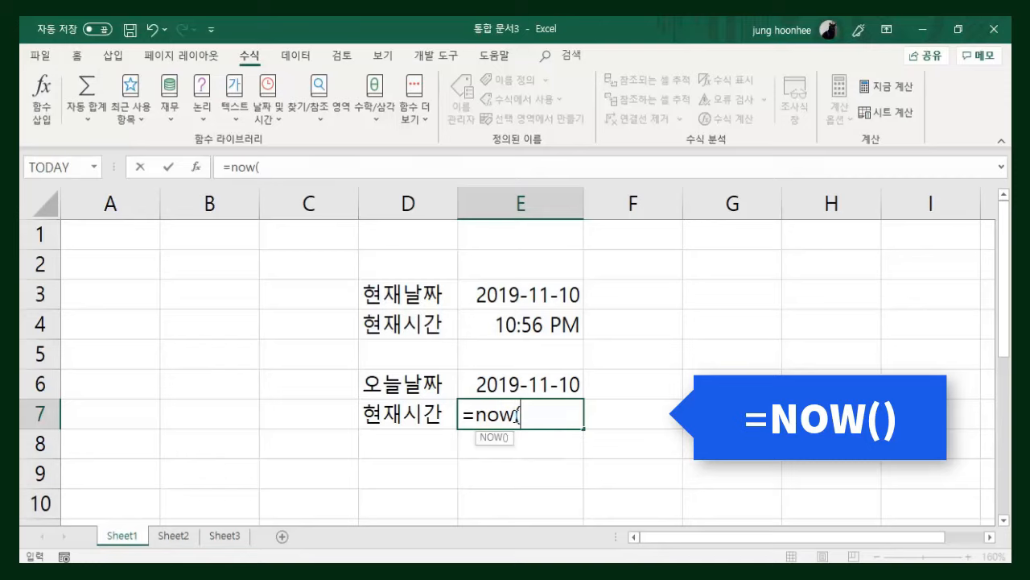
pyautogui.write(')')
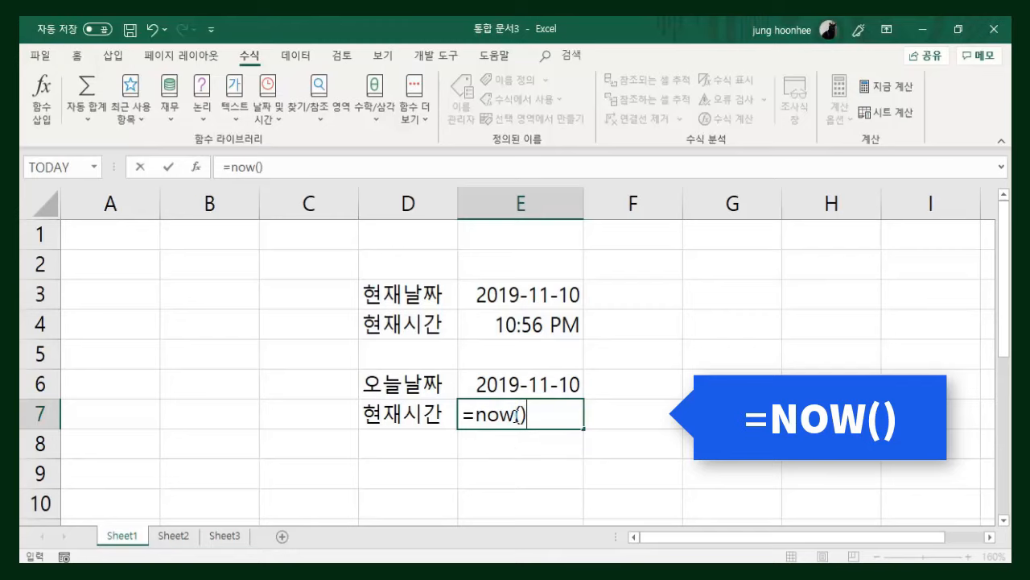
pyautogui.press('Return')
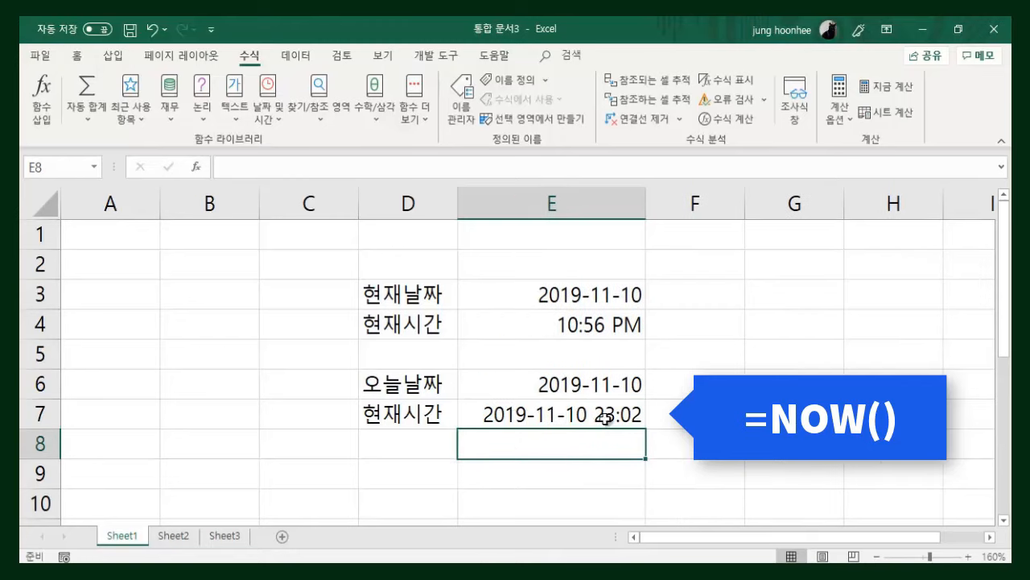
pyautogui.click(536, 415)
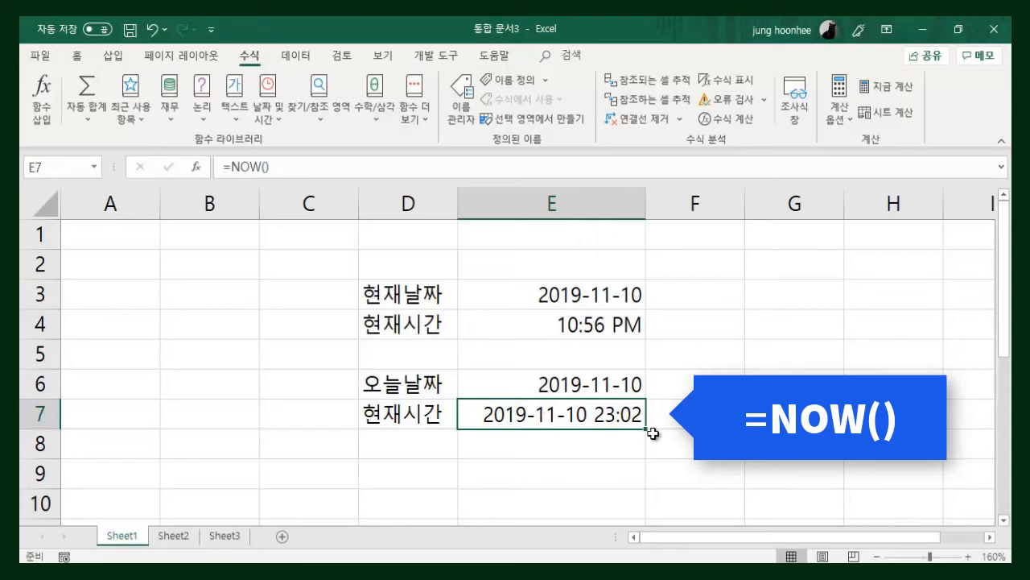
# Compare the fixed values in E3 and E4 with the TODAY and NOW formulas in E6 and E7.
pyautogui.click(617, 471)
pyautogui.click(701, 451)
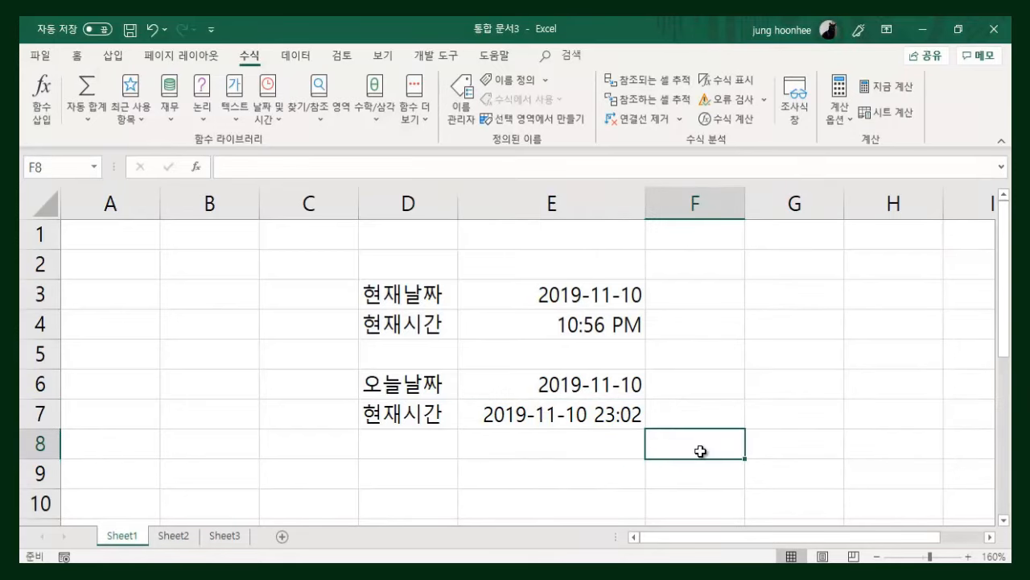
pyautogui.click(507, 289)
pyautogui.click(509, 324)
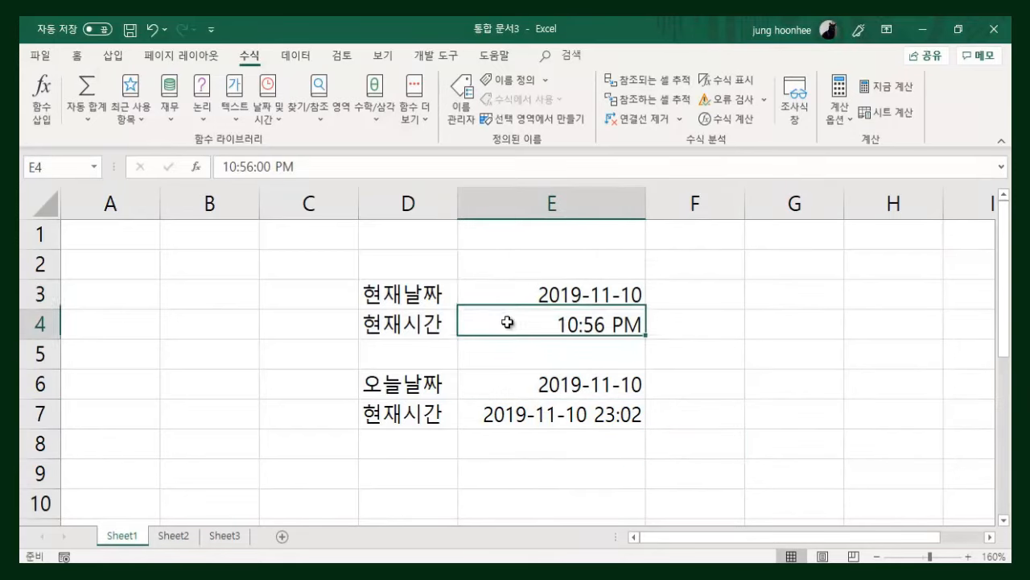
pyautogui.click(561, 381)
pyautogui.click(545, 418)
pyautogui.click(674, 413)
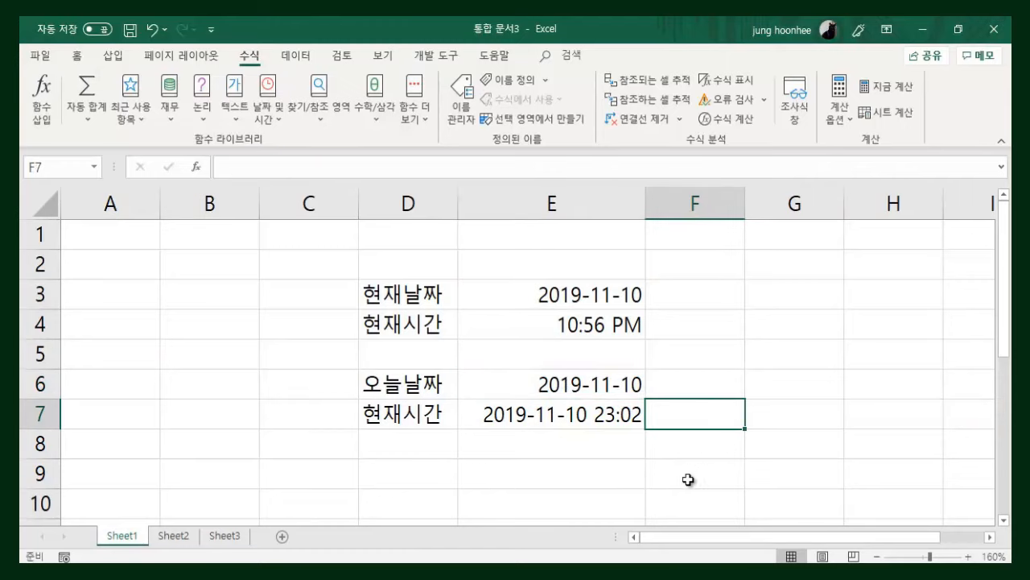
pyautogui.click(689, 478)
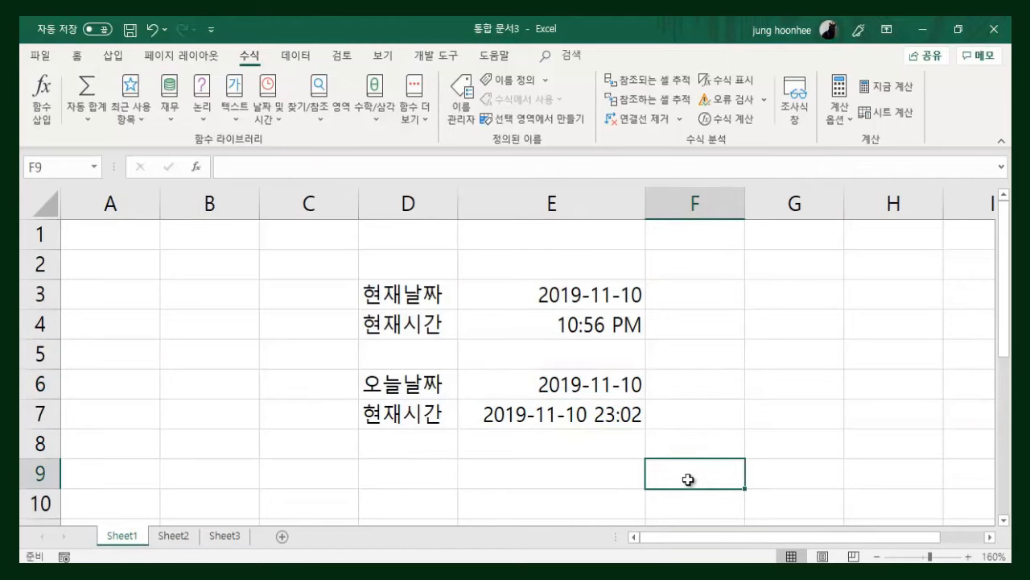
pyautogui.click(730, 342)
# Re-check the fixed date in E3 and time in E4, then the E6 and E7 formulas.
pyautogui.click(582, 293)
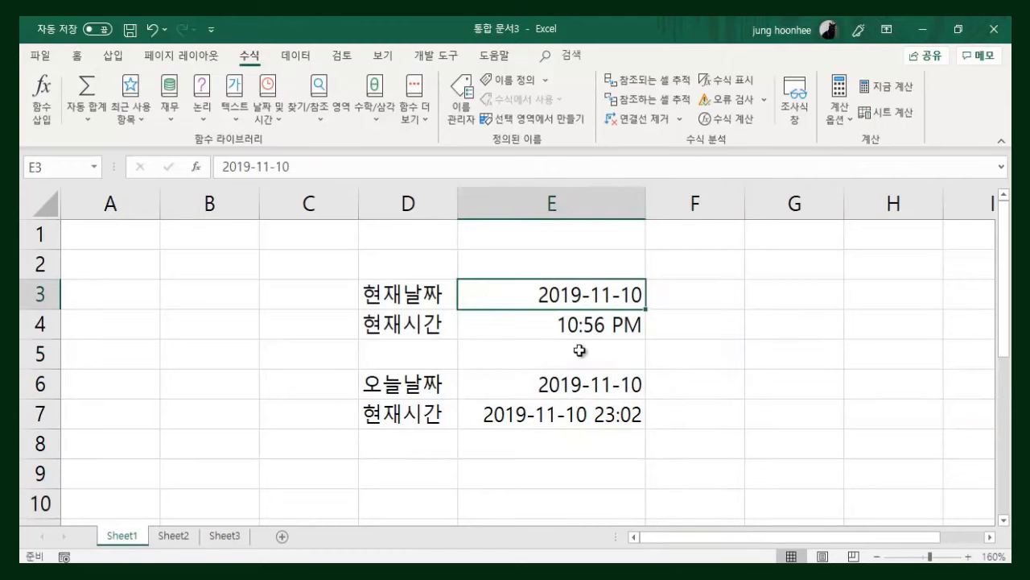
pyautogui.click(565, 324)
pyautogui.click(579, 295)
pyautogui.click(568, 326)
pyautogui.click(733, 357)
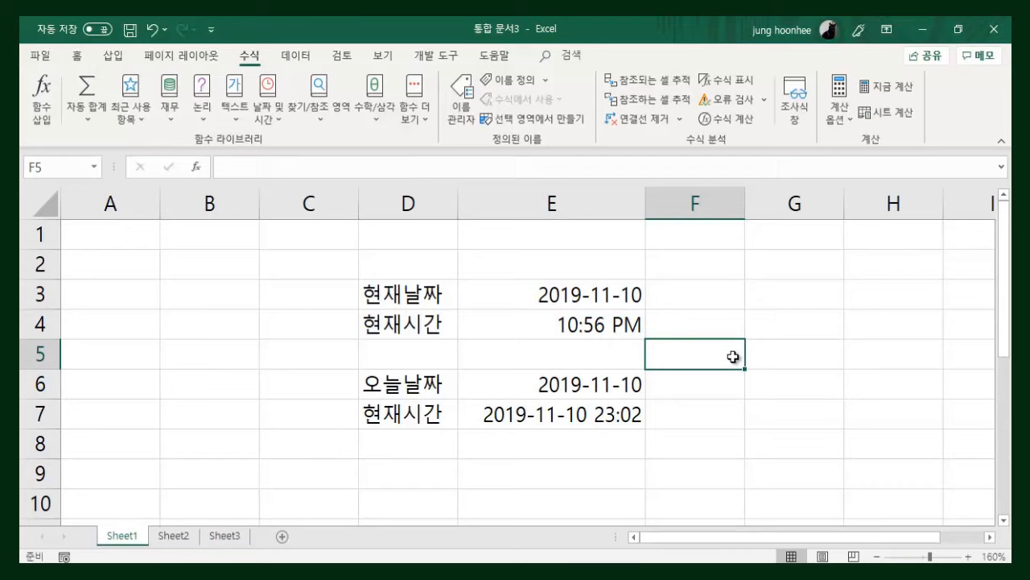
pyautogui.click(724, 419)
pyautogui.click(815, 395)
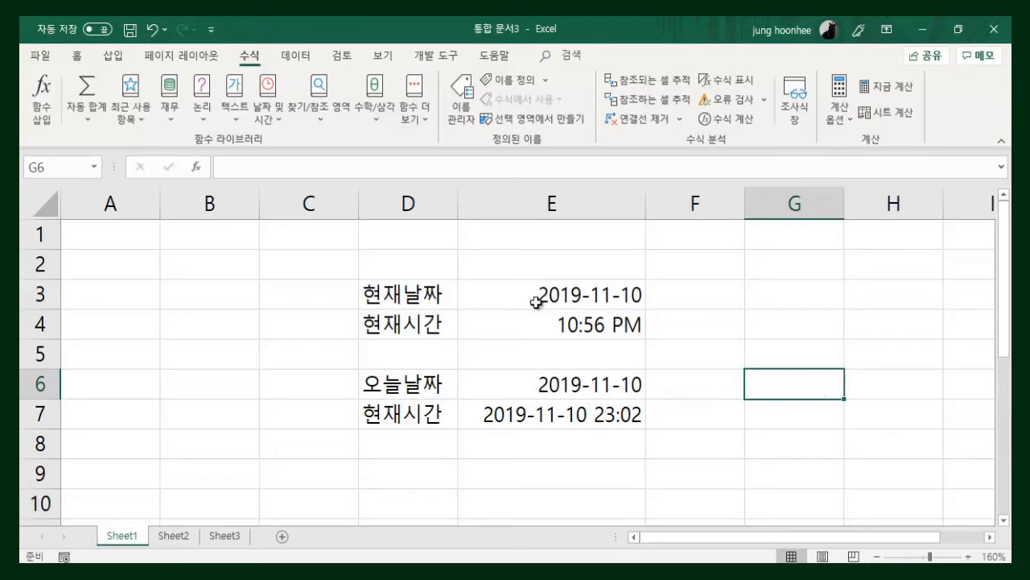
pyautogui.click(704, 313)
pyautogui.click(599, 294)
pyautogui.click(588, 319)
pyautogui.click(585, 291)
pyautogui.click(588, 321)
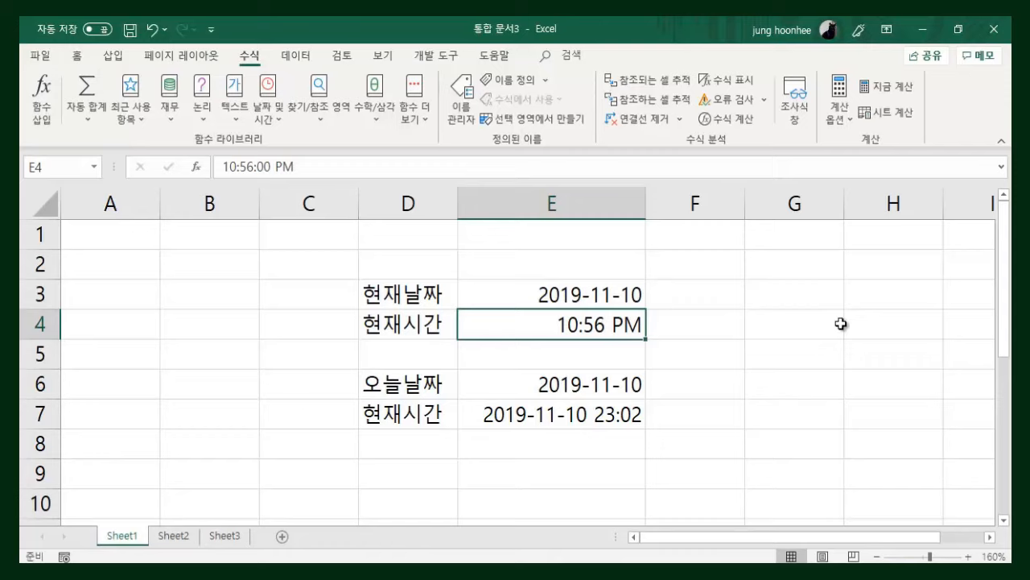
pyautogui.click(726, 388)
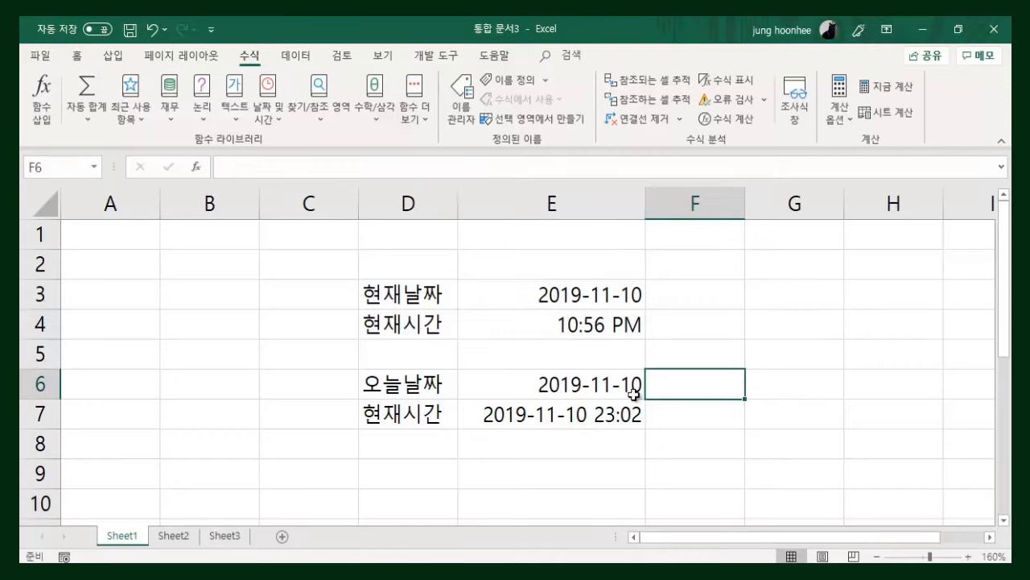
pyautogui.click(602, 381)
pyautogui.click(579, 419)
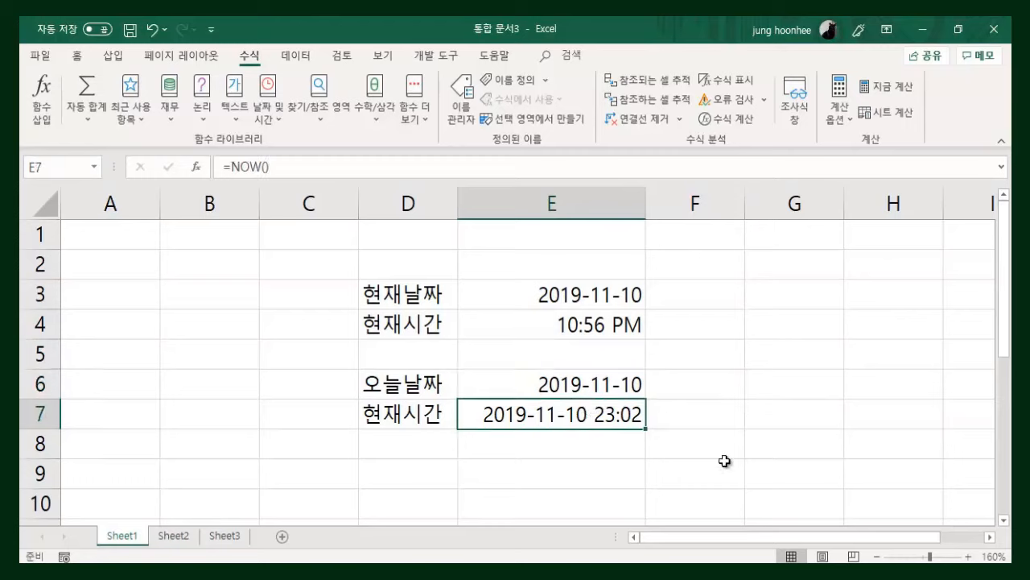
pyautogui.click(718, 467)
pyautogui.click(727, 451)
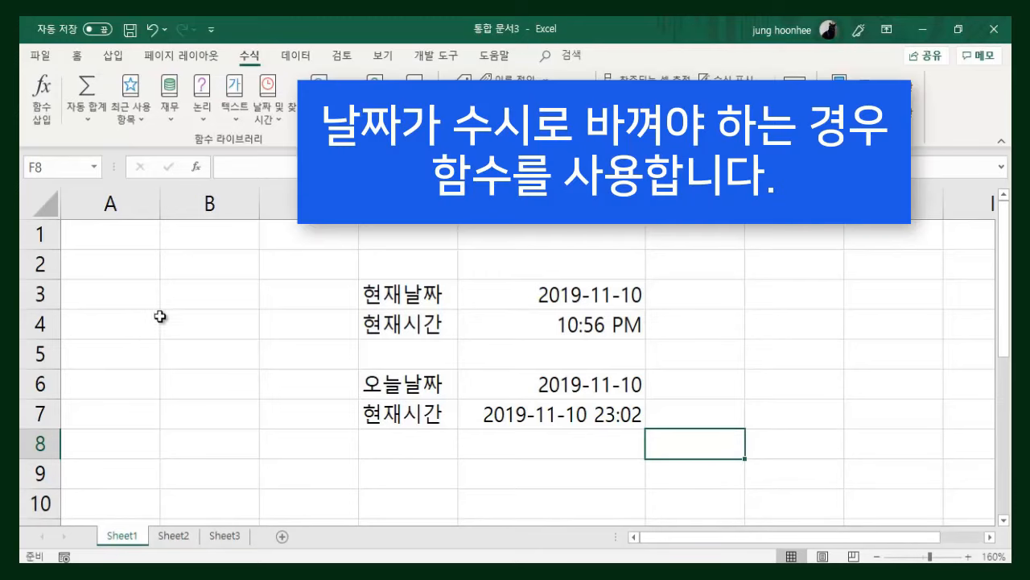
# Show =TODAY() in E6 and =NOW() in E7 in the formula bar.
pyautogui.click(199, 300)
pyautogui.click(222, 260)
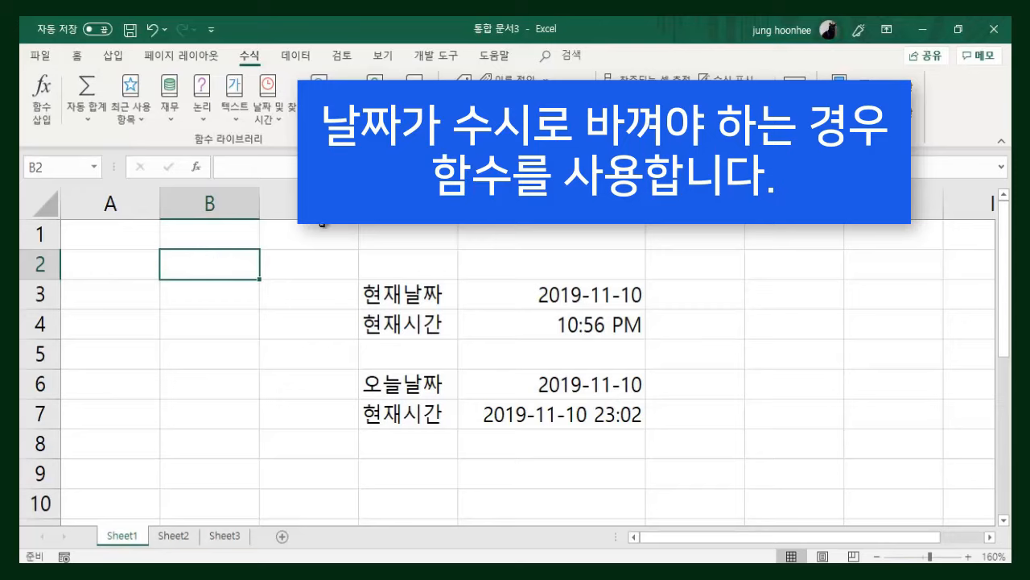
pyautogui.click(542, 385)
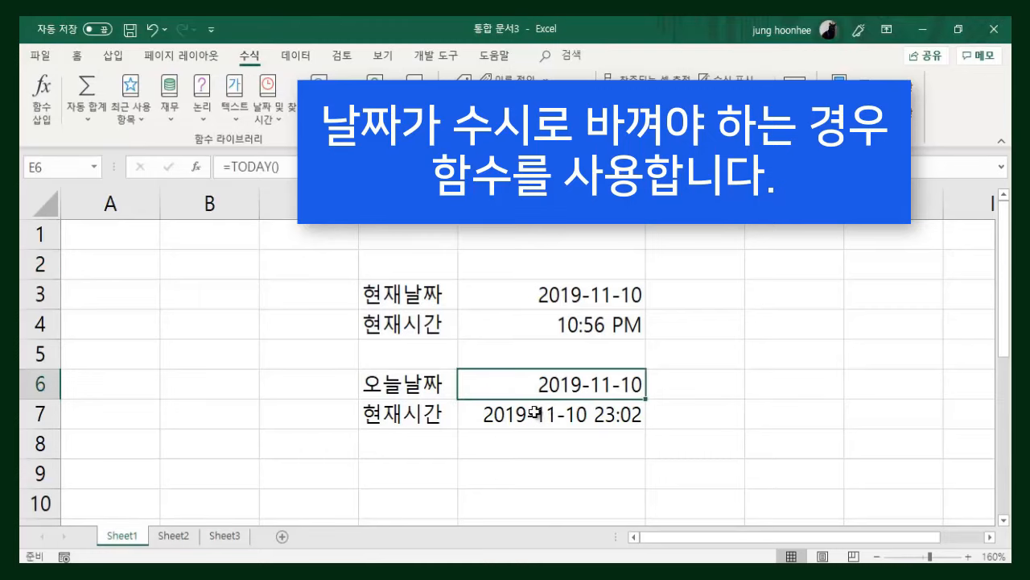
pyautogui.click(533, 416)
pyautogui.click(570, 387)
pyautogui.click(561, 420)
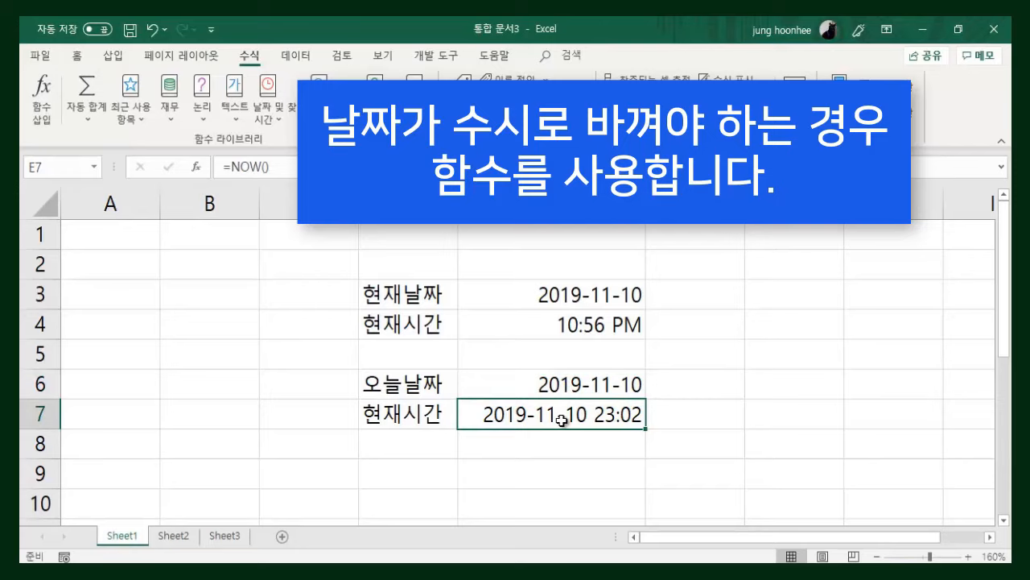
pyautogui.click(797, 415)
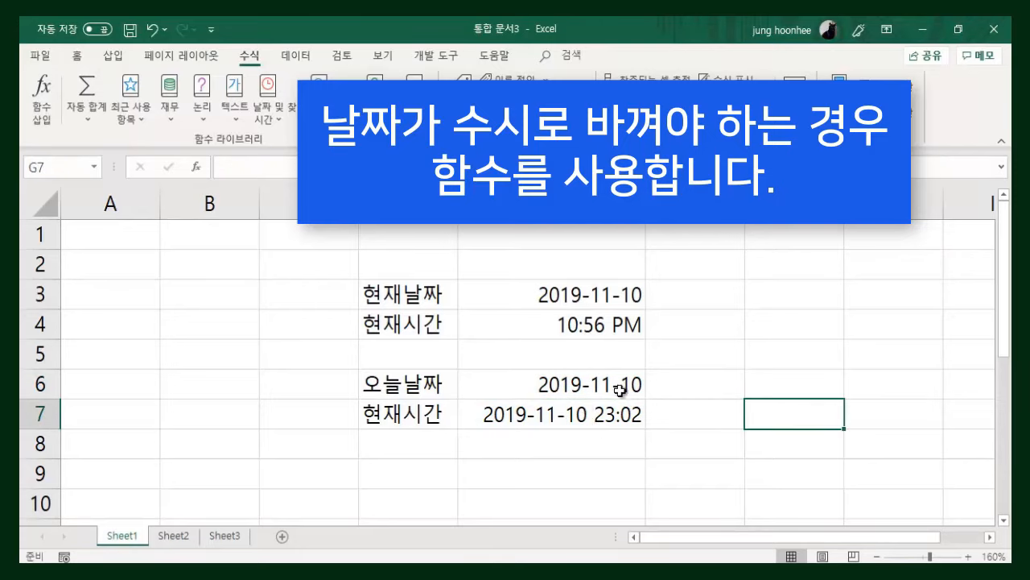
pyautogui.click(698, 447)
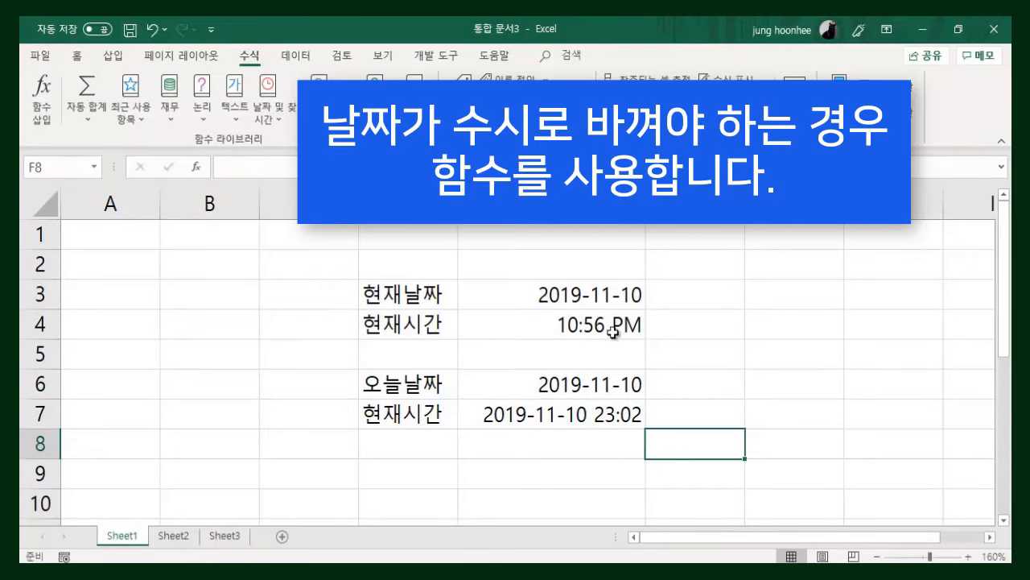
# Compare the fixed time in E4 with the NOW formula in E7, then start saving 통합 문서3.
pyautogui.click(565, 326)
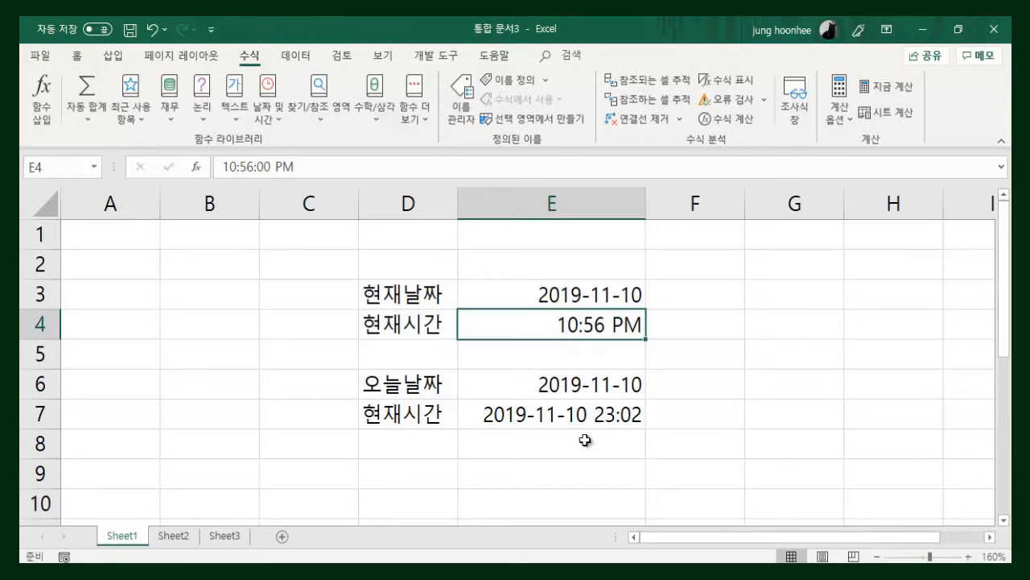
pyautogui.click(555, 415)
pyautogui.click(691, 412)
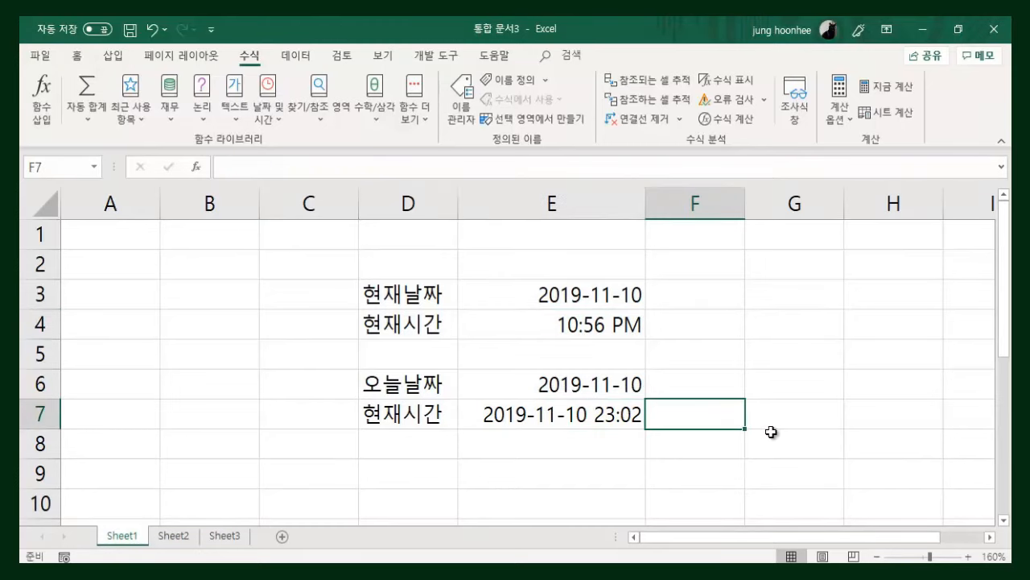
pyautogui.click(595, 413)
pyautogui.click(130, 33)
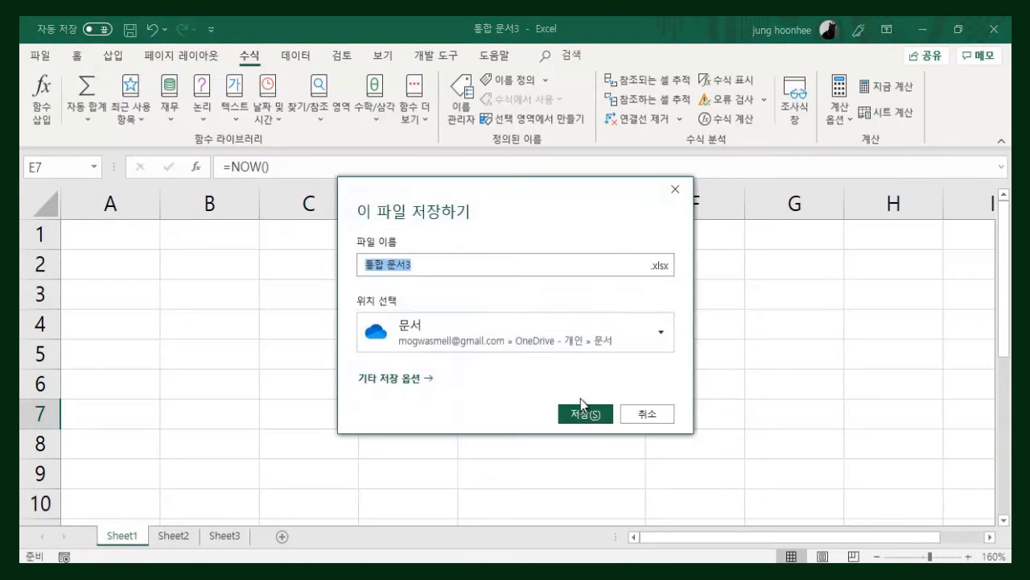
# Save the workbook with the file name asdfgh.xlsx.
pyautogui.write('asdfgh')
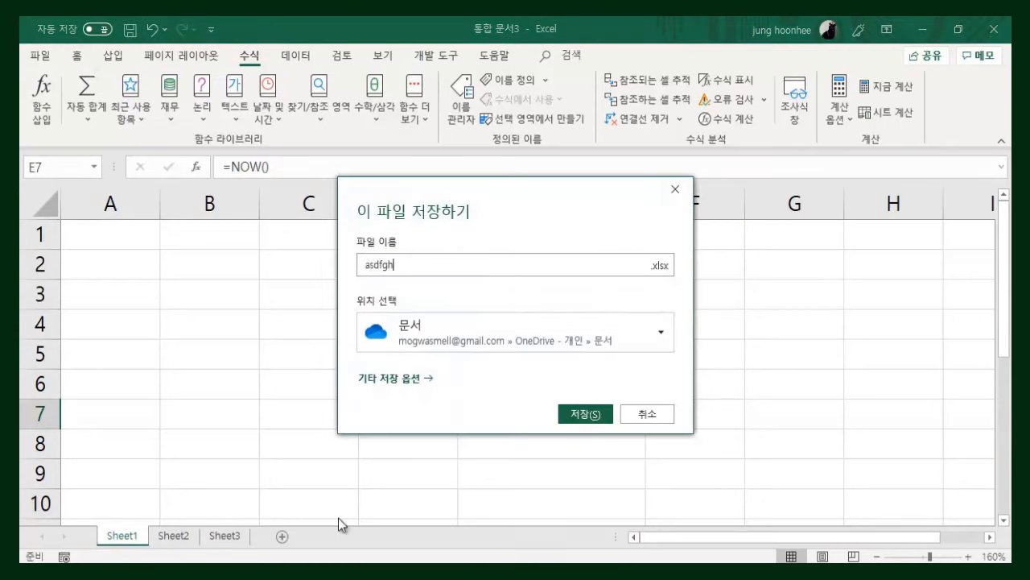
pyautogui.click(580, 414)
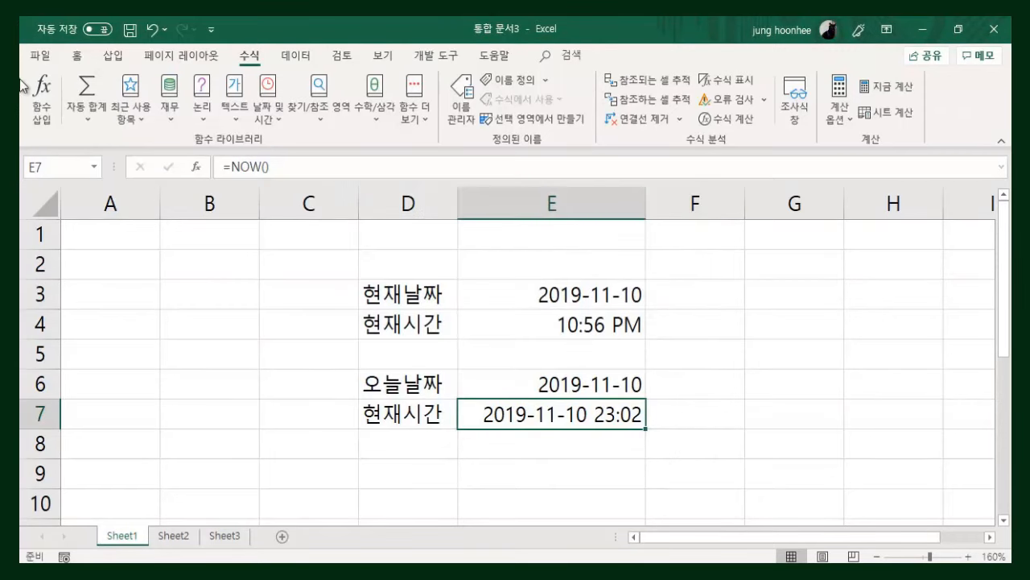
pyautogui.click(40, 55)
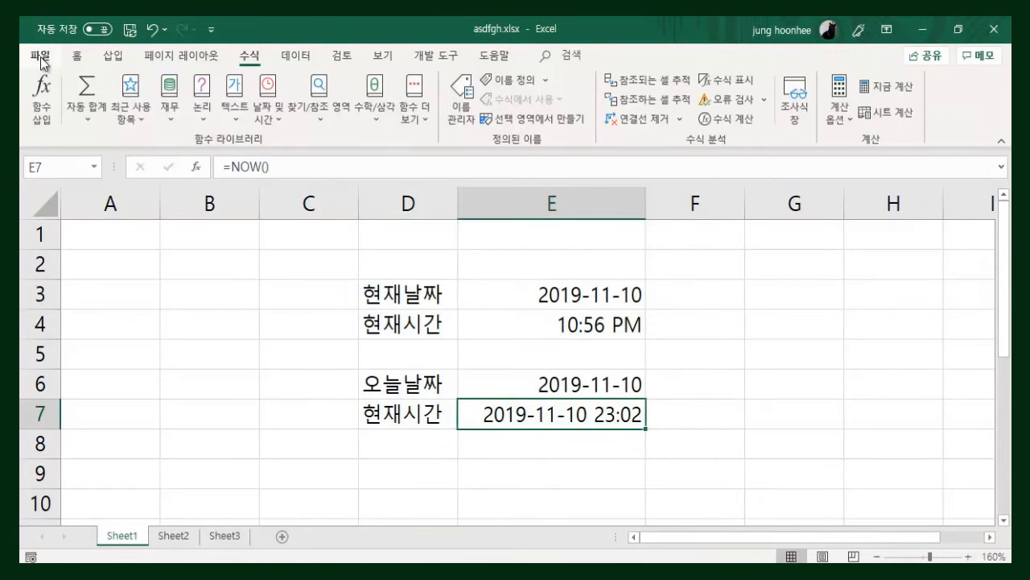
# Close asdfgh.xlsx and reopen it from Recent, so E7's NOW updates to 23:03.
pyautogui.click(40, 61)
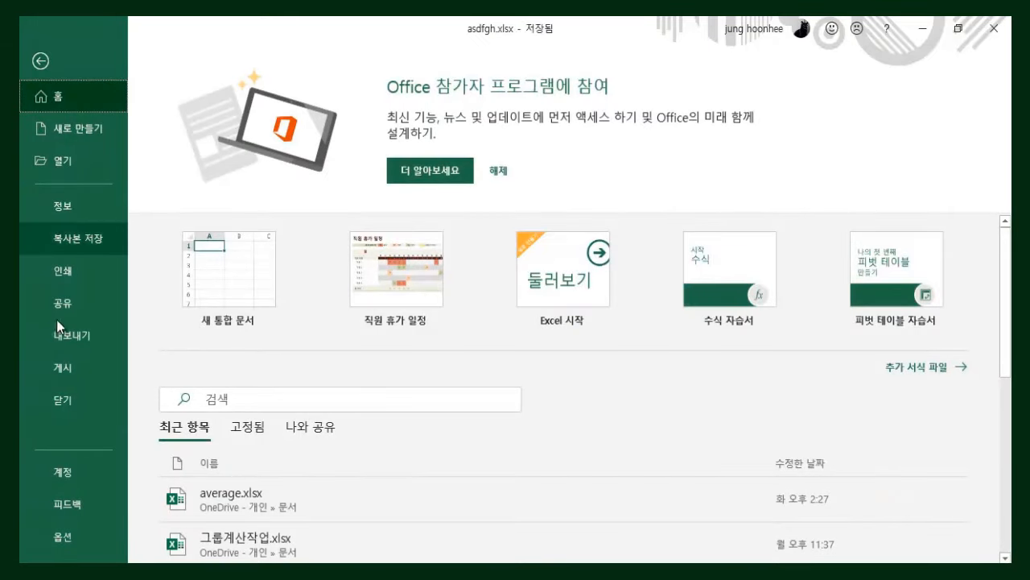
pyautogui.click(60, 398)
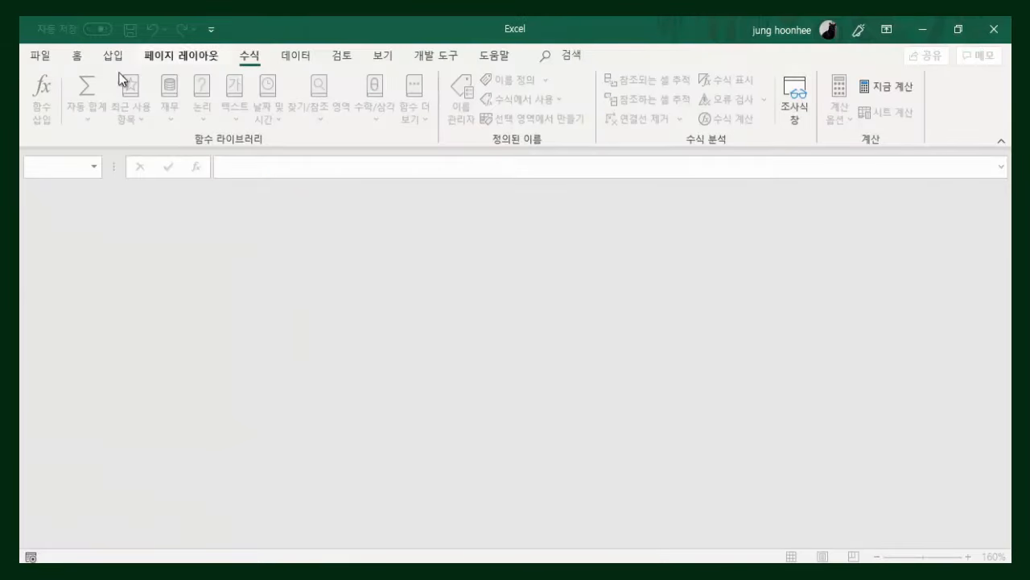
pyautogui.click(41, 56)
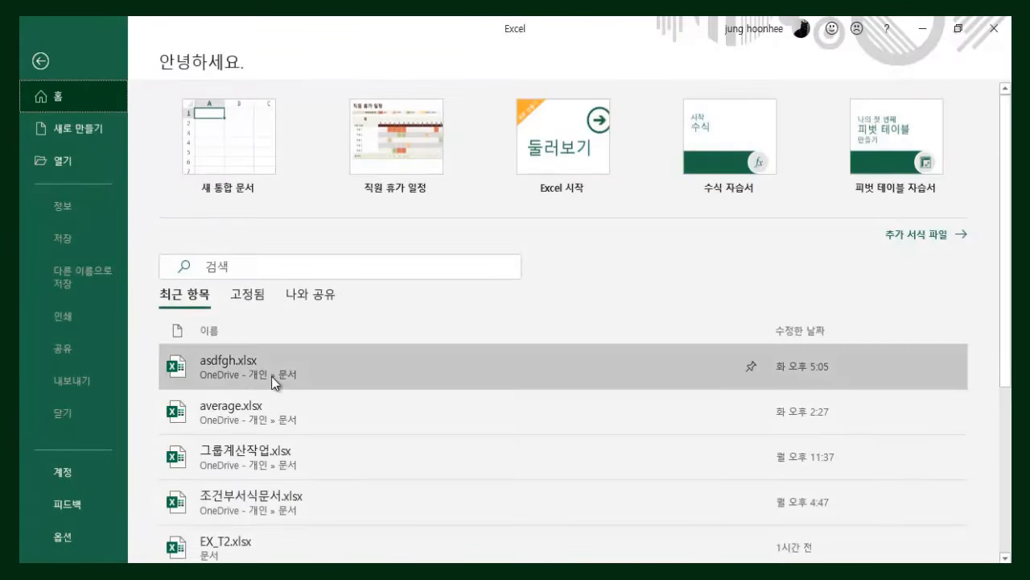
pyautogui.click(221, 359)
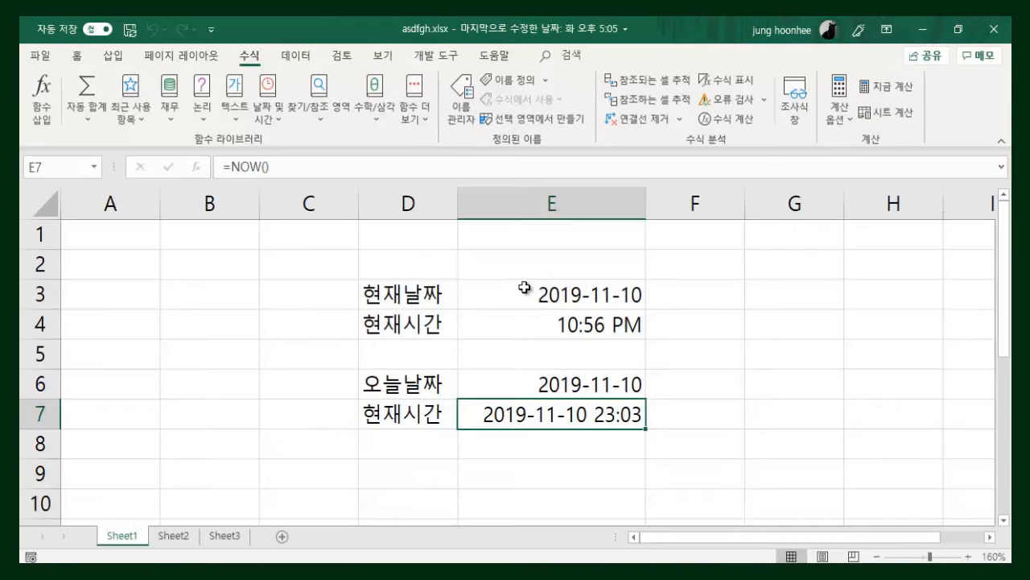
# Review the E4 time and E6/E7 formulas, then switch to the 통합 문서4 birthdate table.
pyautogui.click(584, 324)
pyautogui.click(714, 426)
pyautogui.click(627, 421)
pyautogui.click(591, 463)
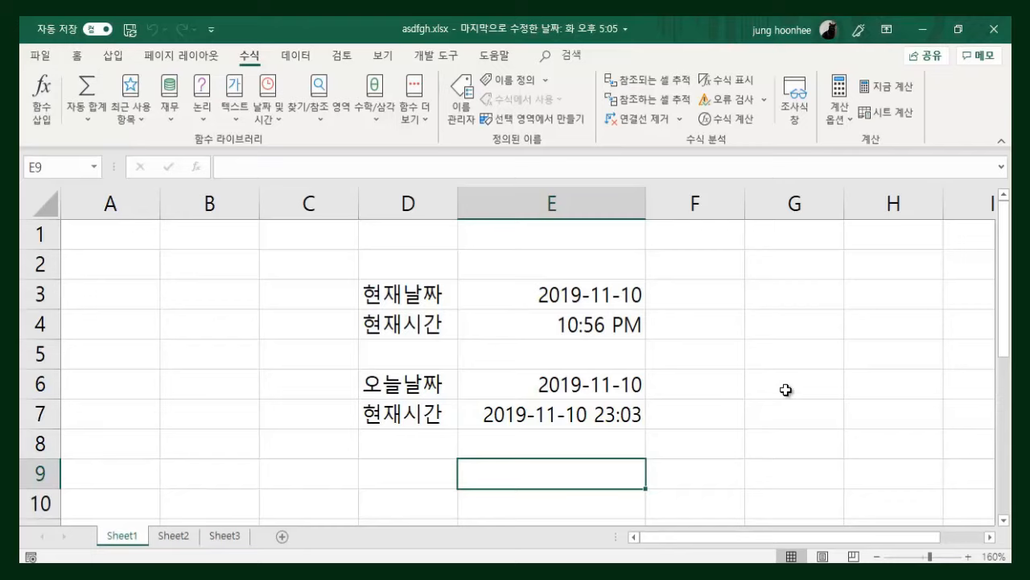
pyautogui.click(540, 384)
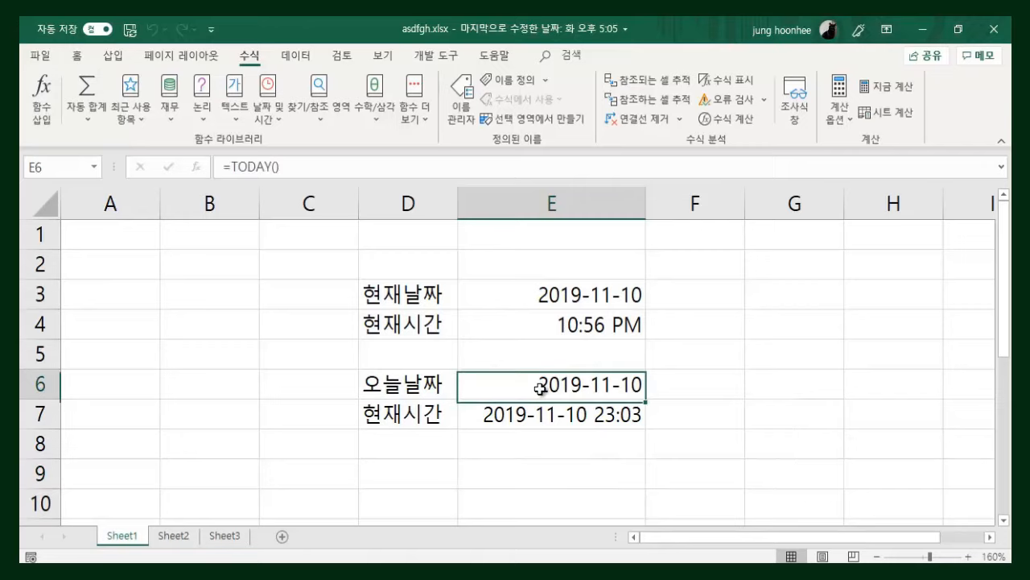
pyautogui.click(562, 420)
pyautogui.click(739, 425)
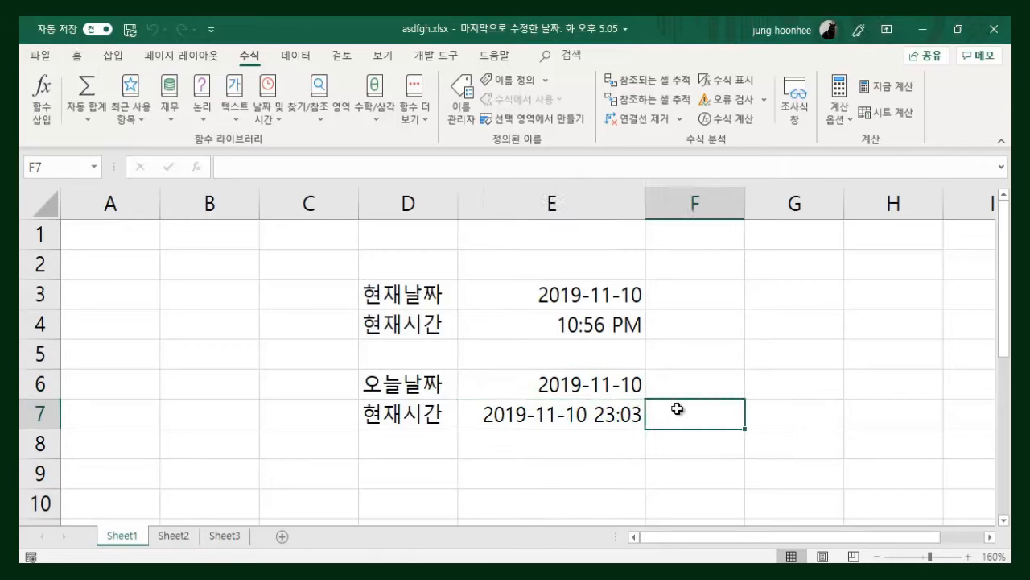
pyautogui.click(569, 415)
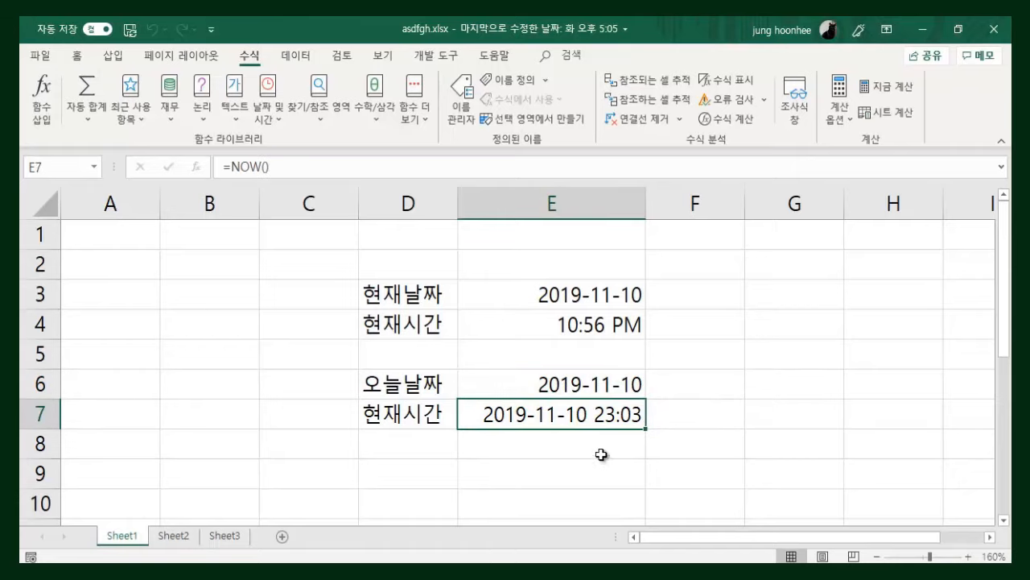
pyautogui.click(732, 462)
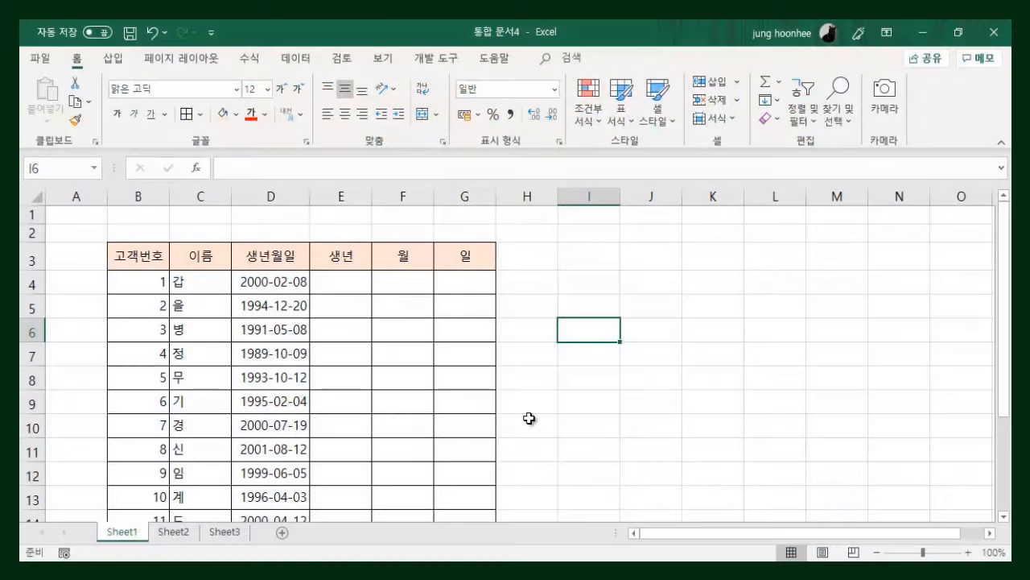
pyautogui.click(604, 426)
pyautogui.scroll(-2, 287, 354)
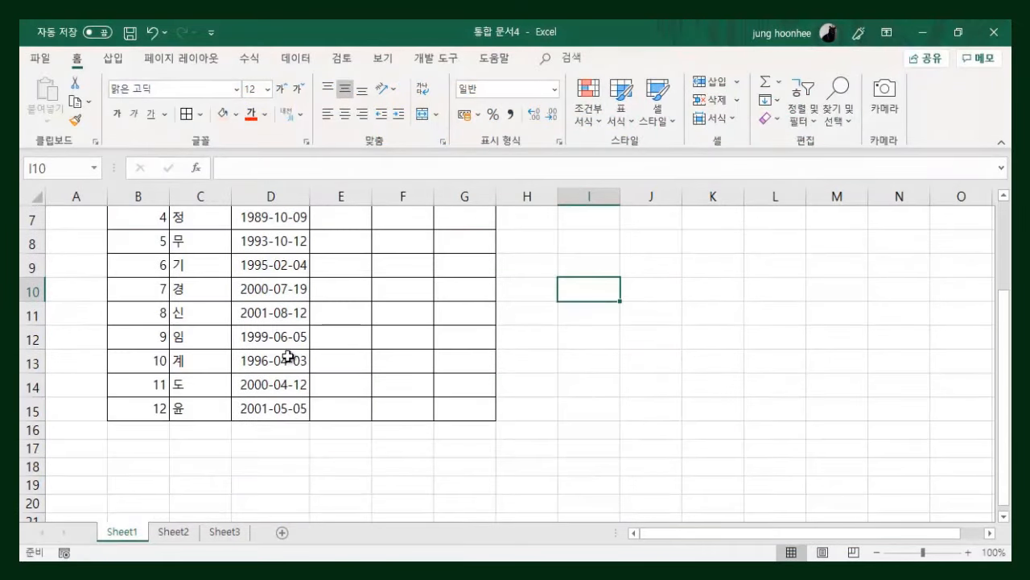
pyautogui.scroll(2, 287, 357)
pyautogui.click(749, 396)
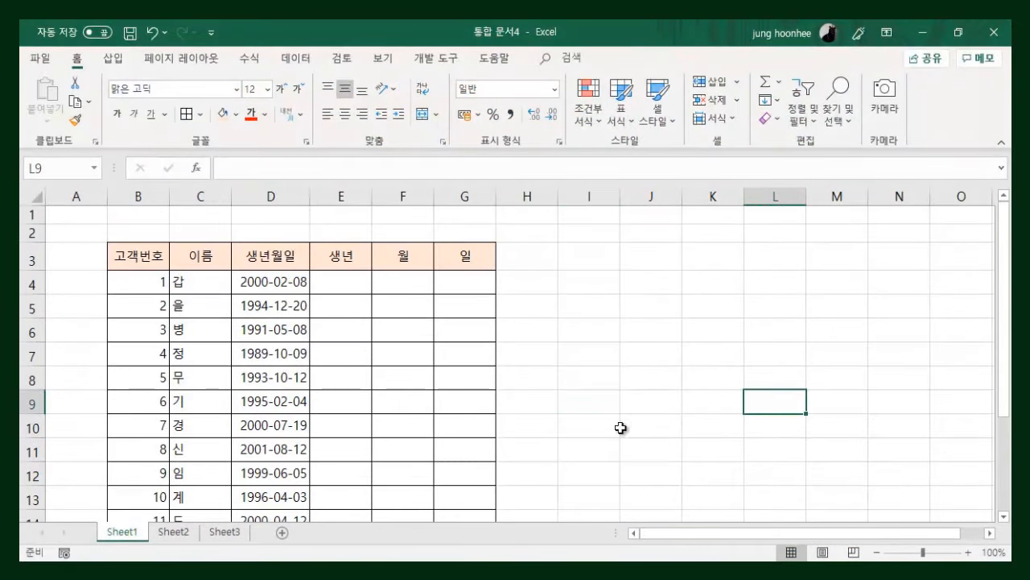
pyautogui.click(189, 283)
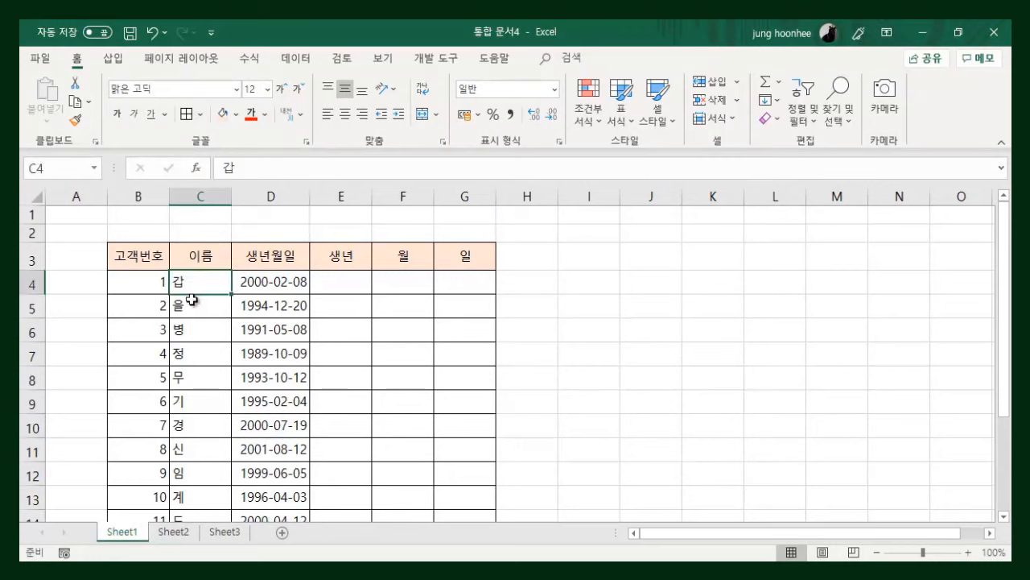
pyautogui.press('Down')
pyautogui.press('Down')
pyautogui.press('Down')
pyautogui.click(259, 280)
pyautogui.click(260, 326)
pyautogui.click(262, 399)
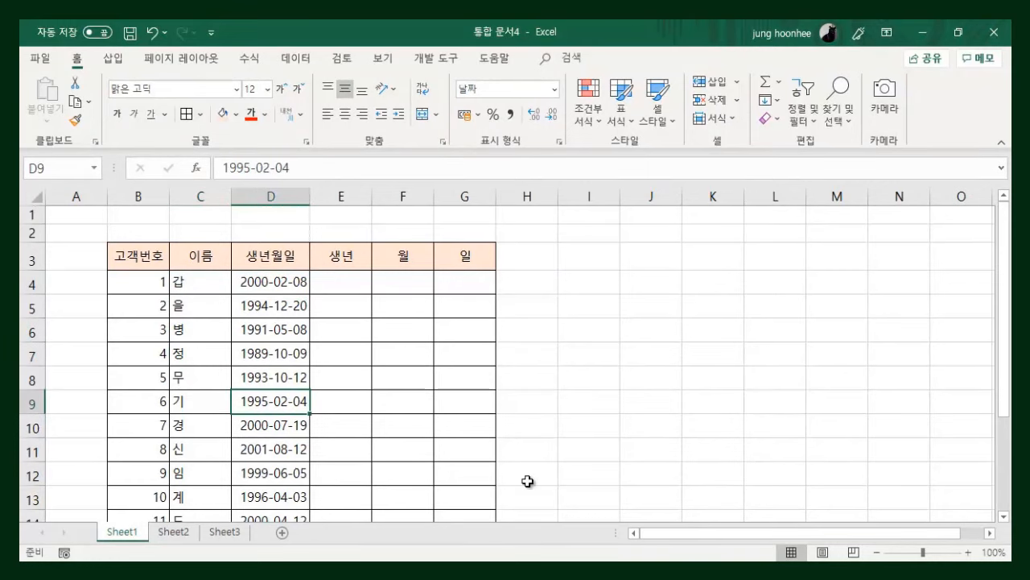
pyautogui.scroll(1, 561, 443)
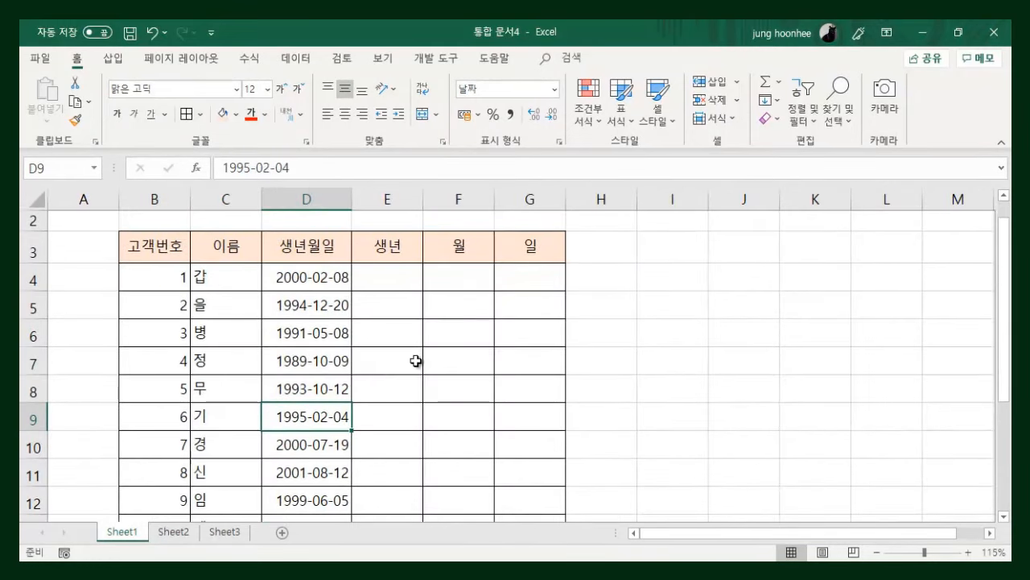
pyautogui.scroll(1, 417, 362)
pyautogui.click(724, 389)
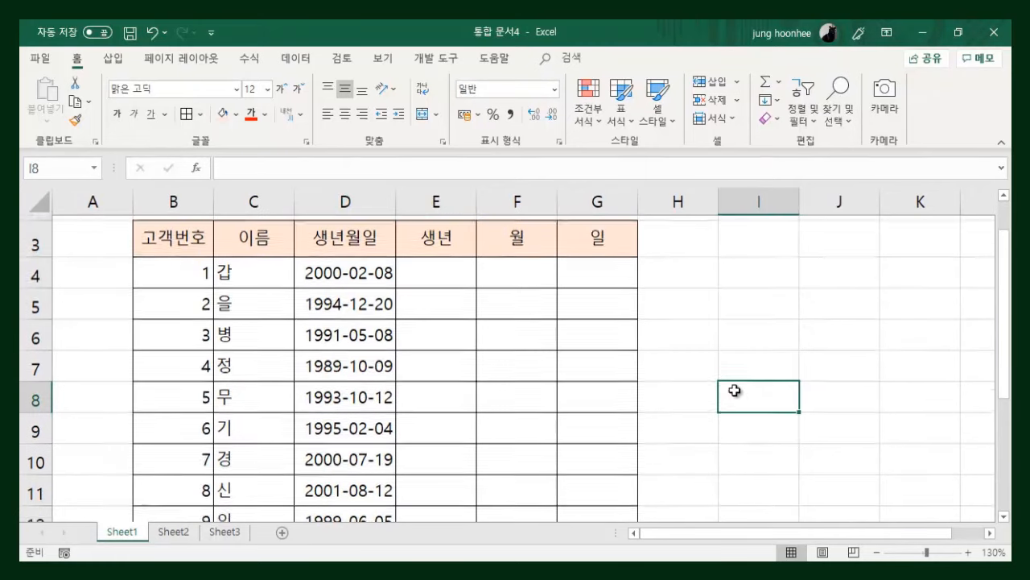
pyautogui.scroll(1, 729, 391)
pyautogui.click(363, 319)
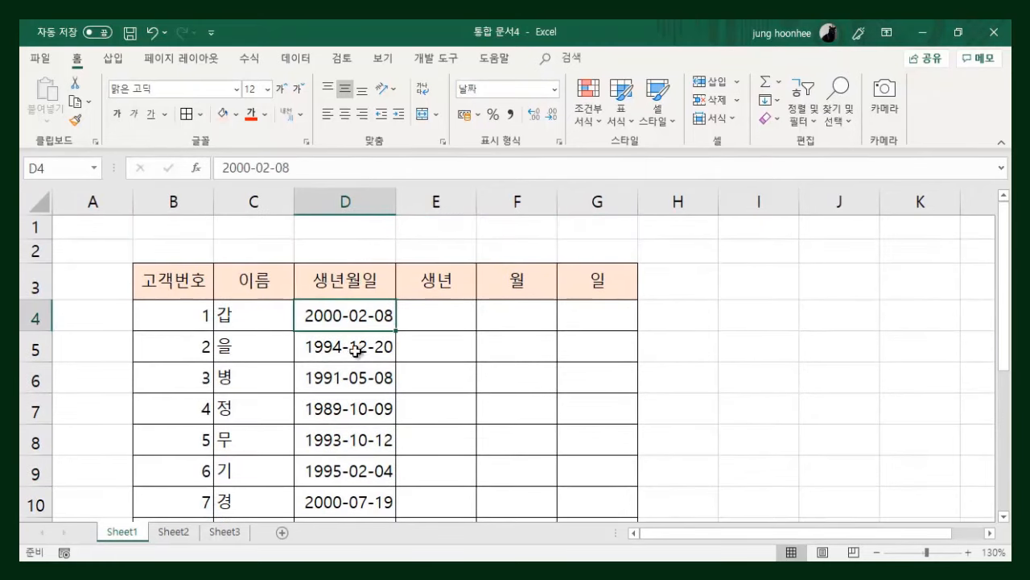
pyautogui.click(437, 322)
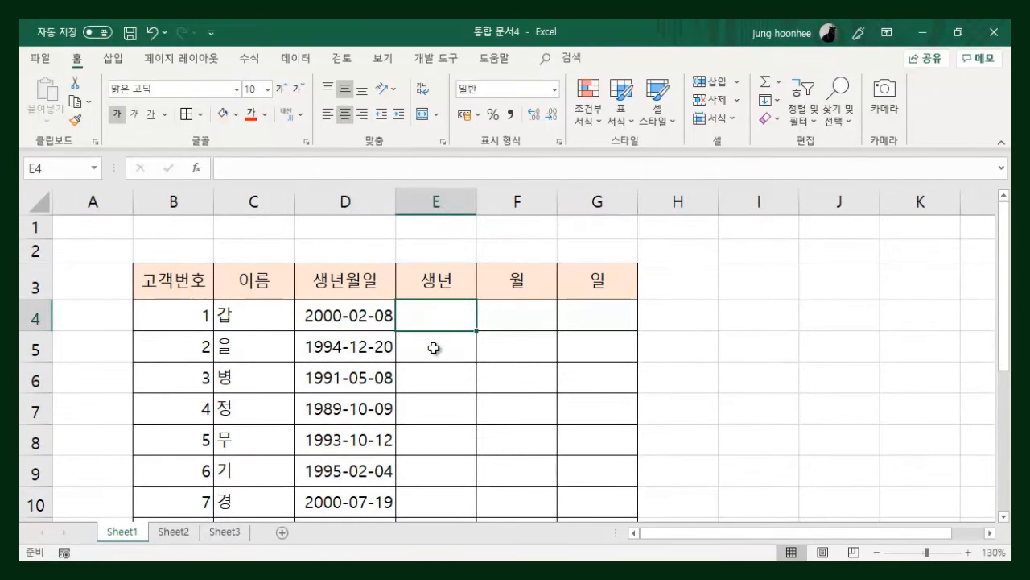
pyautogui.click(437, 347)
pyautogui.click(433, 377)
pyautogui.click(429, 417)
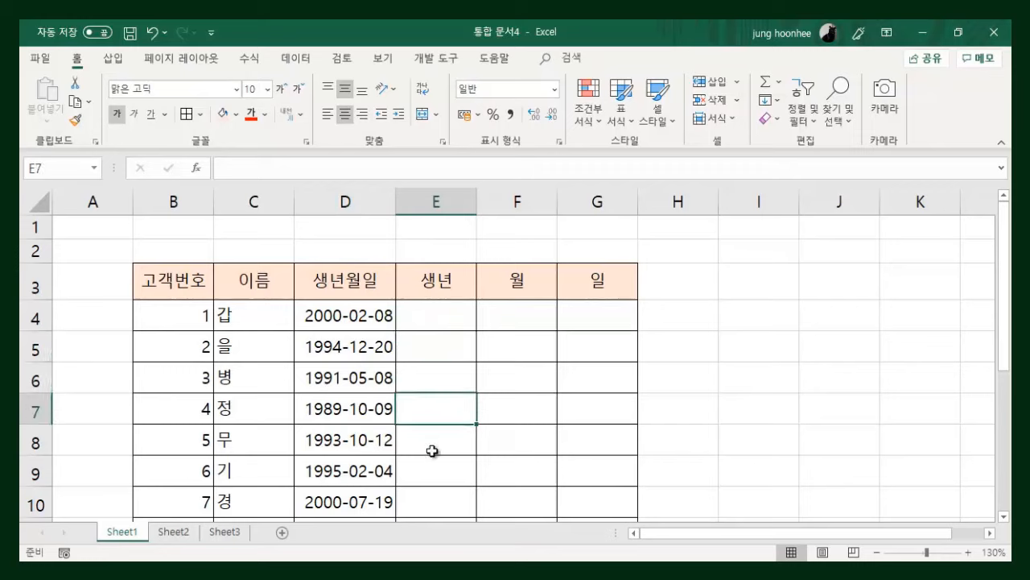
pyautogui.click(433, 449)
pyautogui.click(432, 478)
pyautogui.click(433, 507)
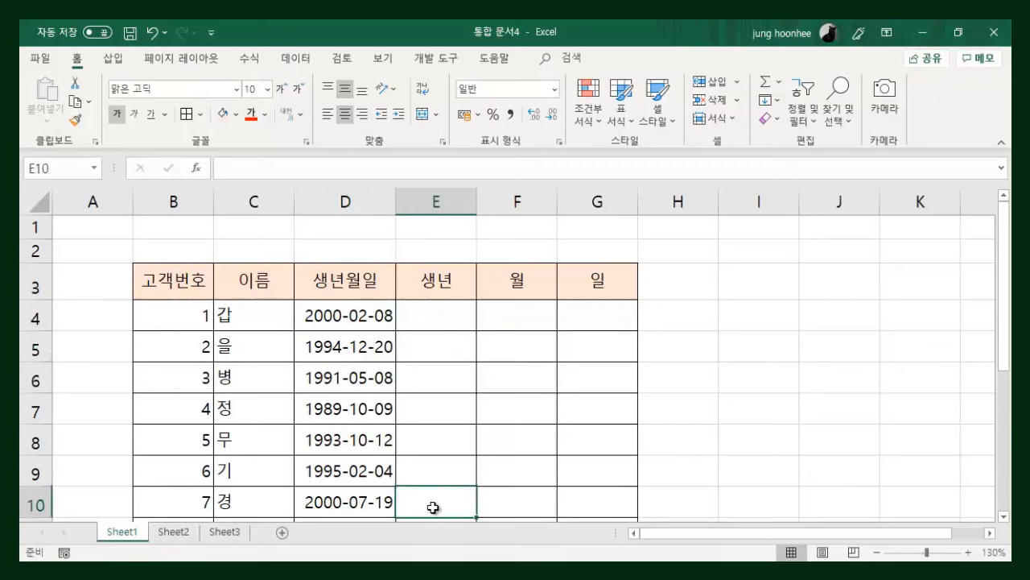
pyautogui.click(348, 320)
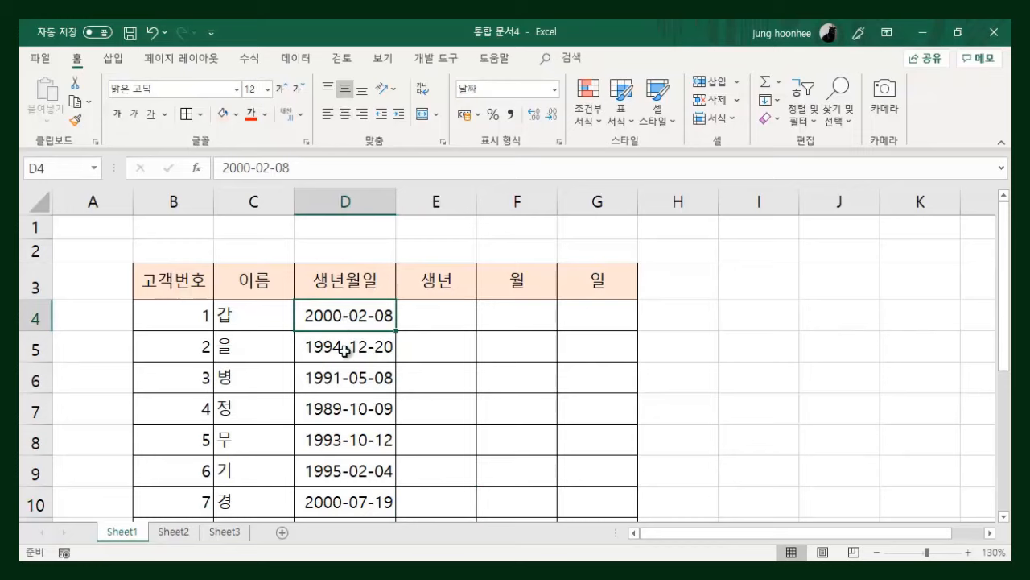
pyautogui.click(345, 349)
pyautogui.click(306, 319)
pyautogui.click(438, 324)
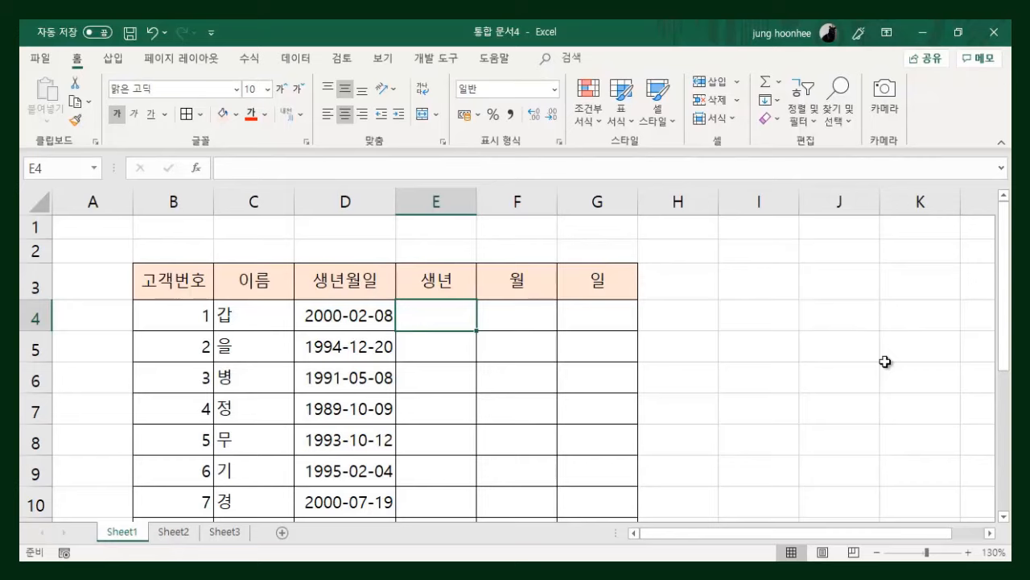
pyautogui.click(378, 322)
pyautogui.click(450, 324)
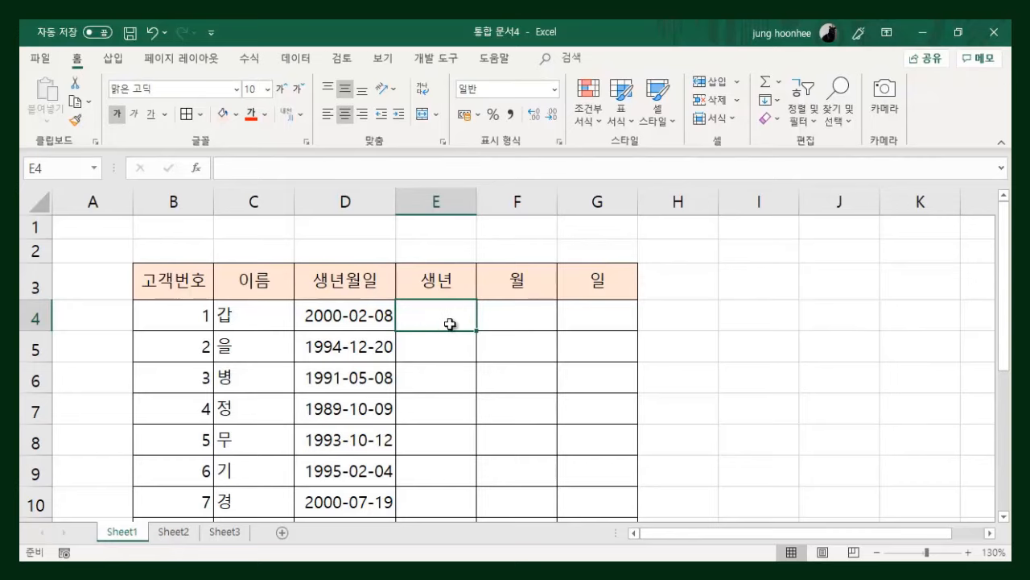
pyautogui.click(346, 324)
pyautogui.click(427, 304)
pyautogui.click(345, 314)
pyautogui.click(330, 348)
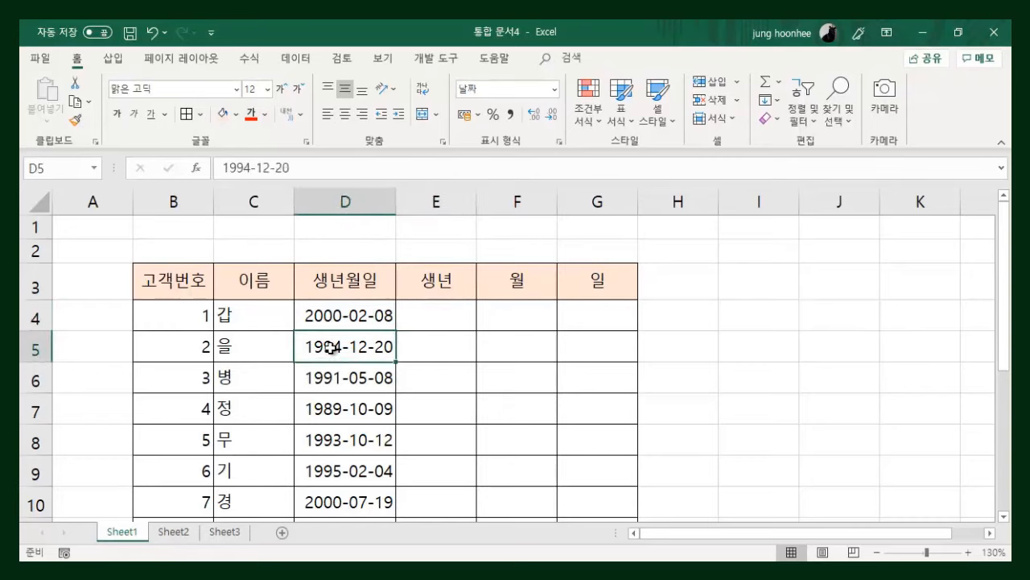
pyautogui.click(326, 380)
pyautogui.click(323, 310)
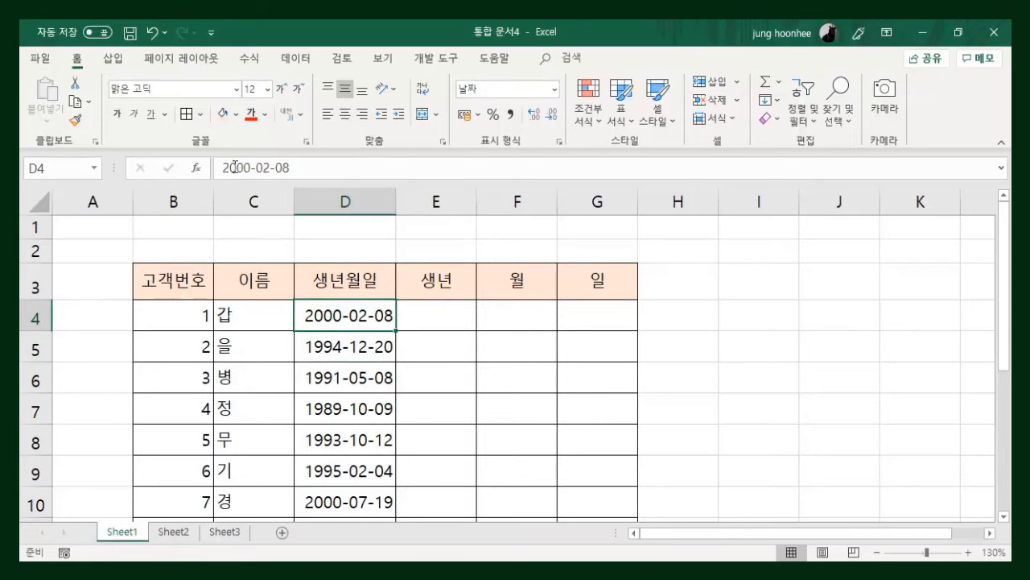
pyautogui.click(316, 354)
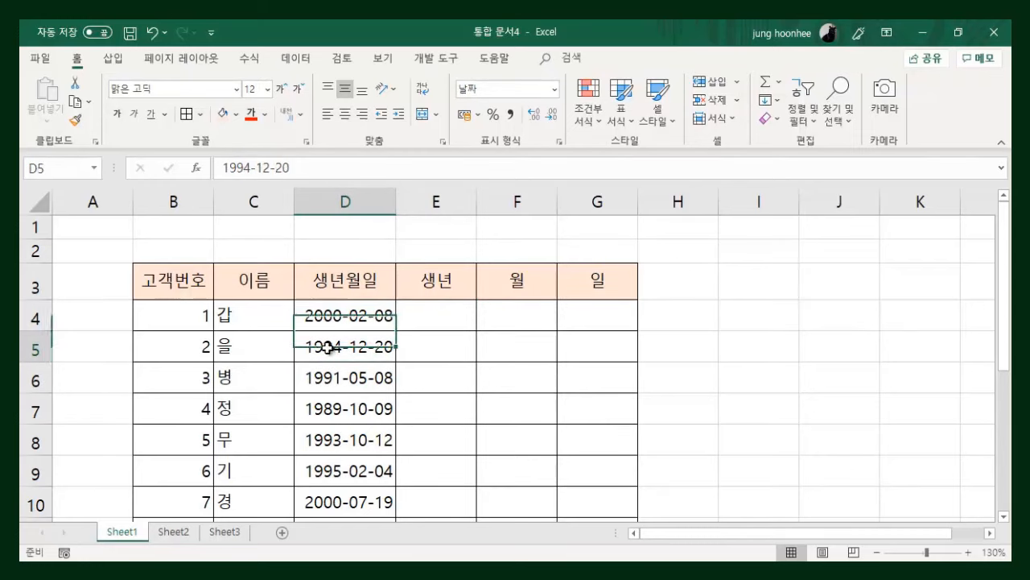
pyautogui.click(329, 382)
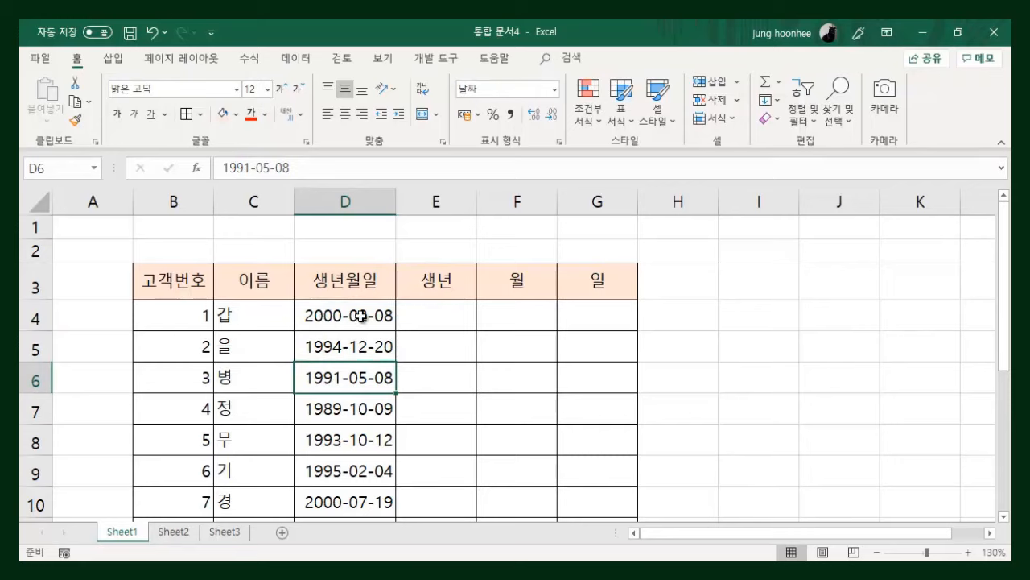
pyautogui.click(362, 315)
pyautogui.click(447, 315)
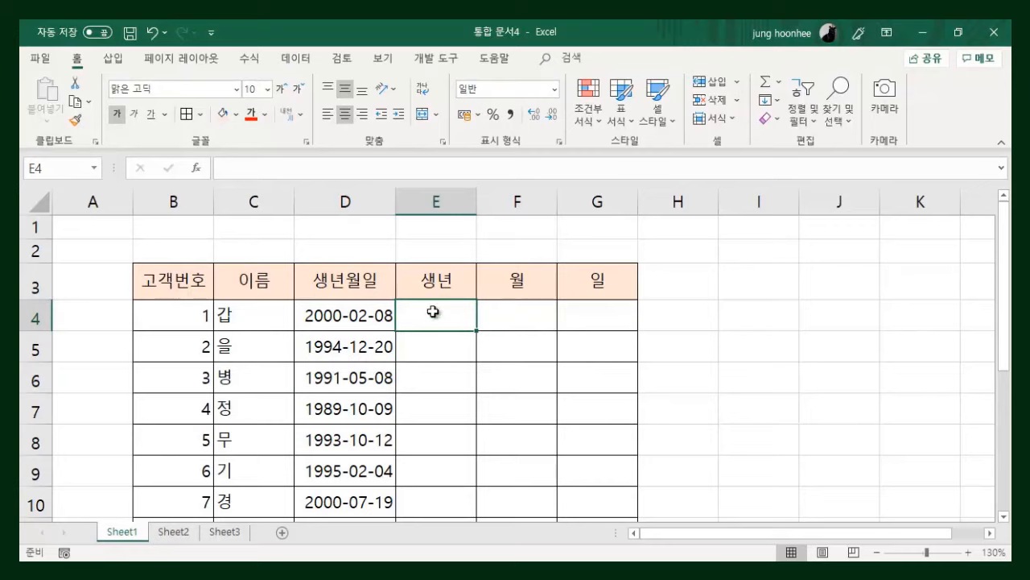
pyautogui.click(249, 59)
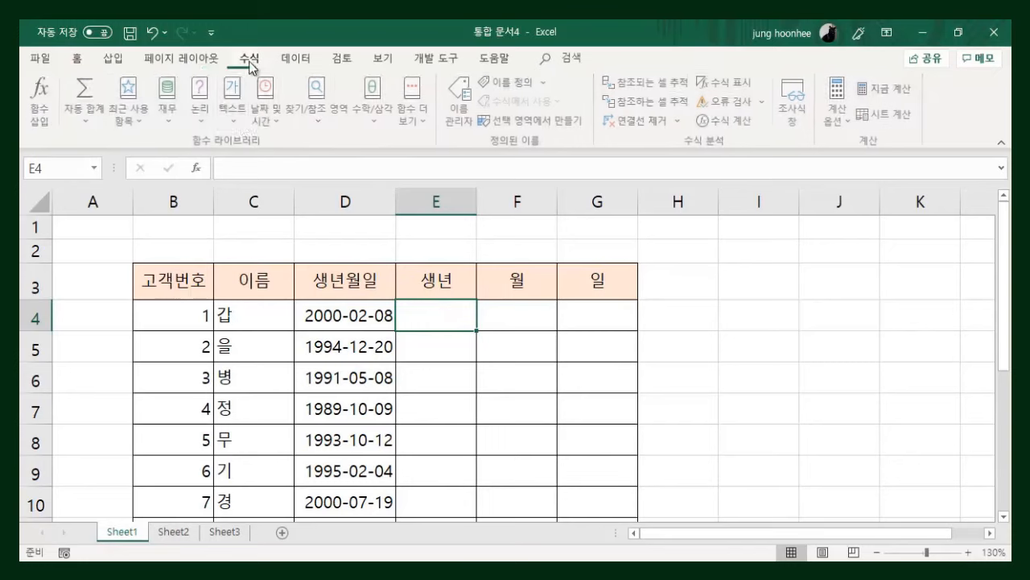
# Enter =YEAR(D4) in E4 from the Date & Time list, giving 2000.
pyautogui.click(282, 119)
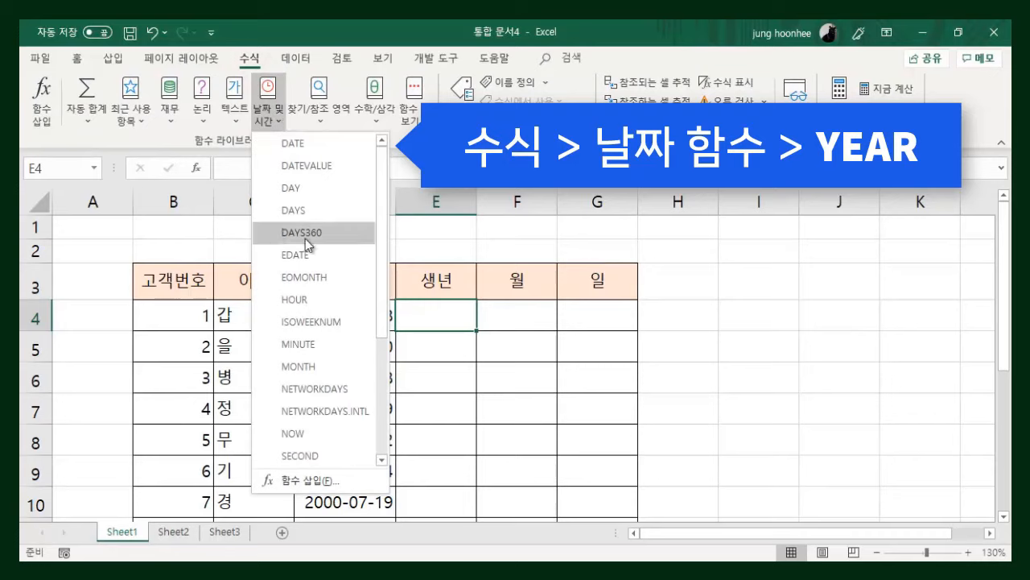
pyautogui.moveTo(384, 269); pyautogui.dragTo(361, 420)
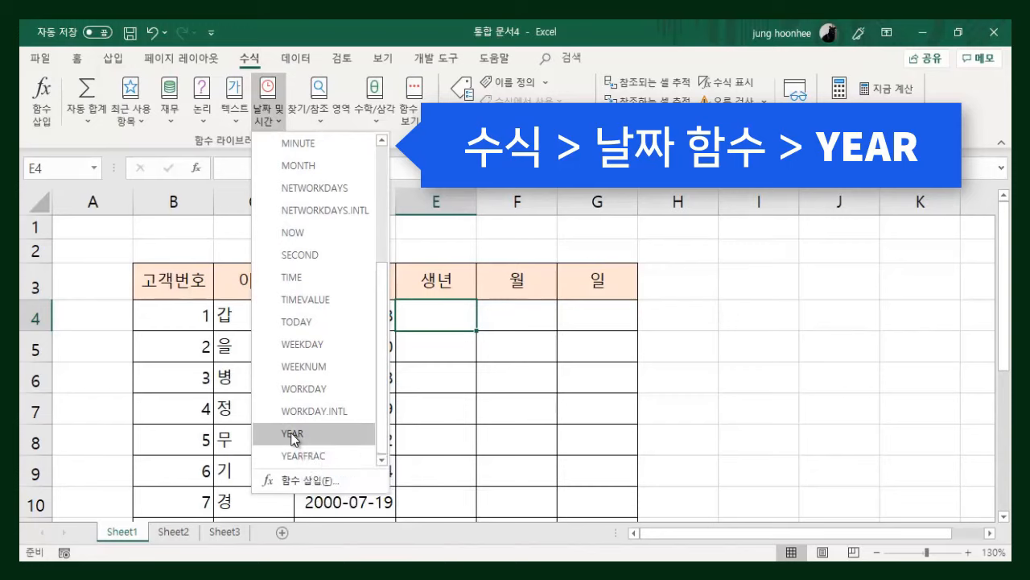
pyautogui.click(293, 434)
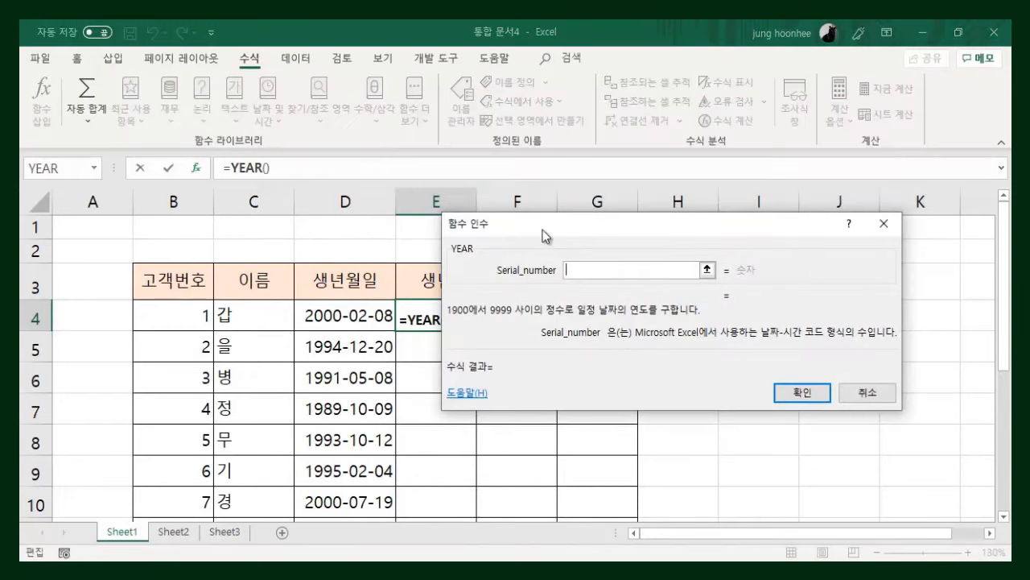
pyautogui.moveTo(544, 228); pyautogui.dragTo(604, 224)
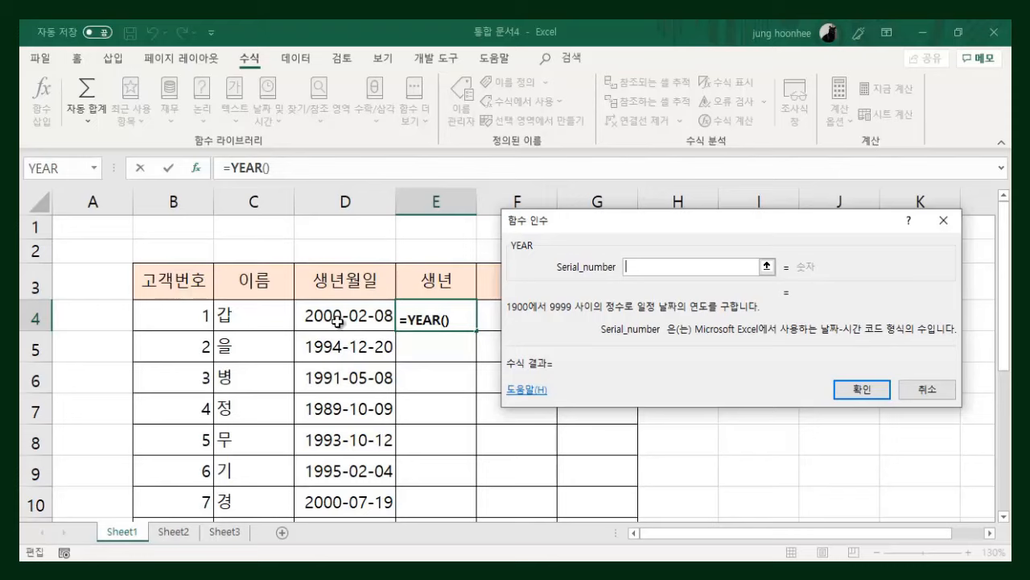
pyautogui.click(337, 319)
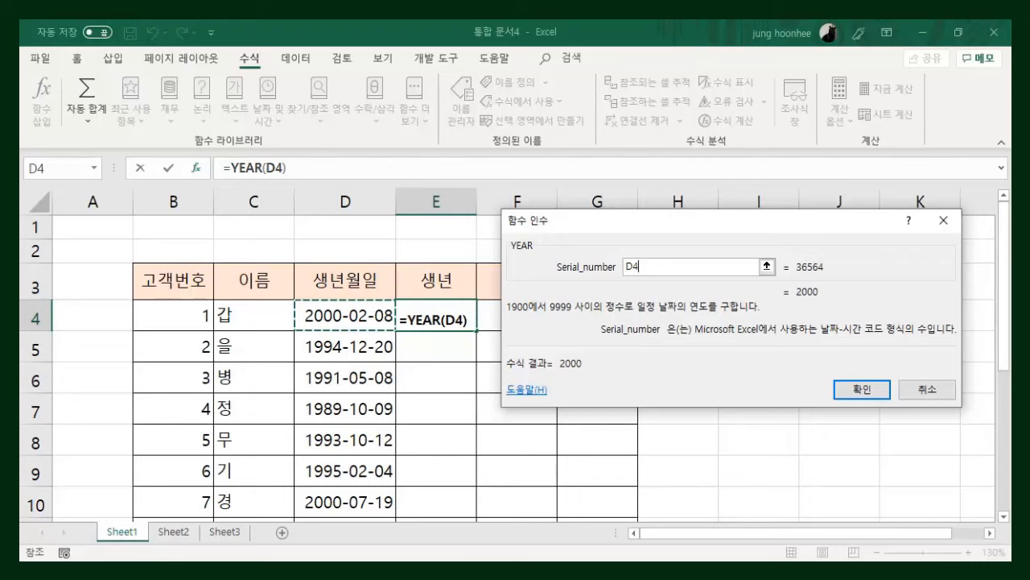
pyautogui.click(862, 389)
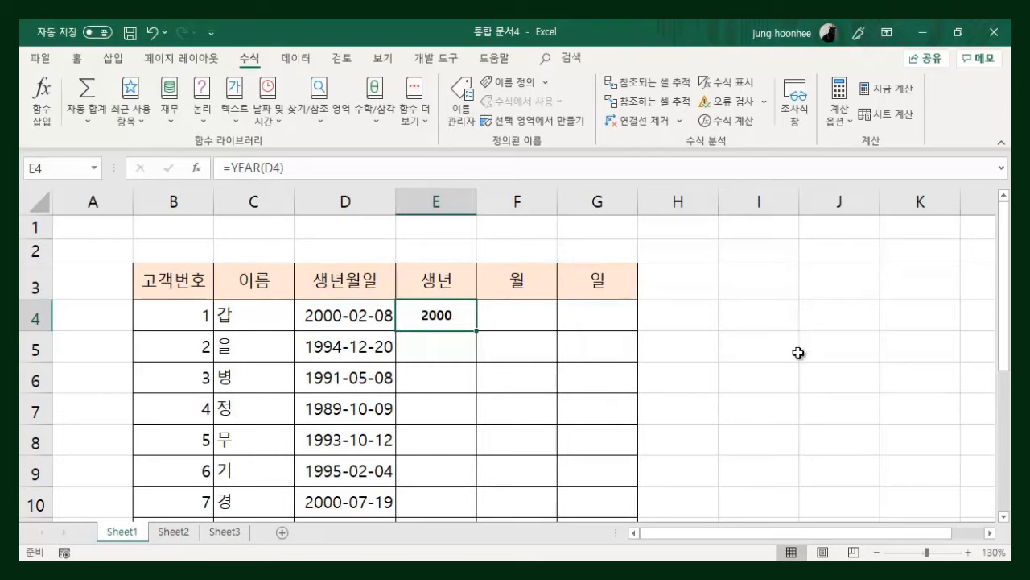
pyautogui.click(519, 320)
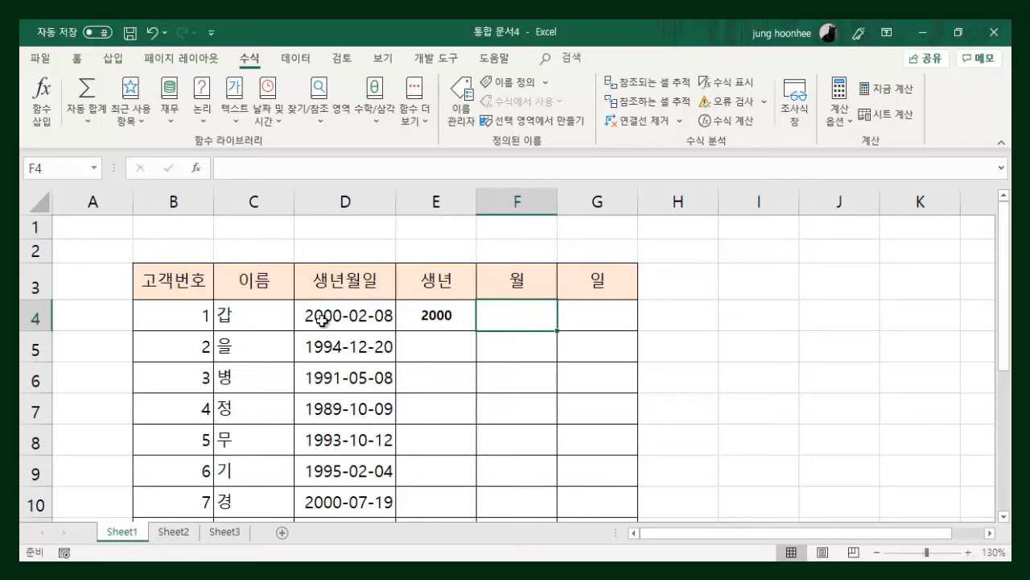
# Enter =MONTH(D4) in F4 so the first customer's 월 shows 2.
pyautogui.click(346, 322)
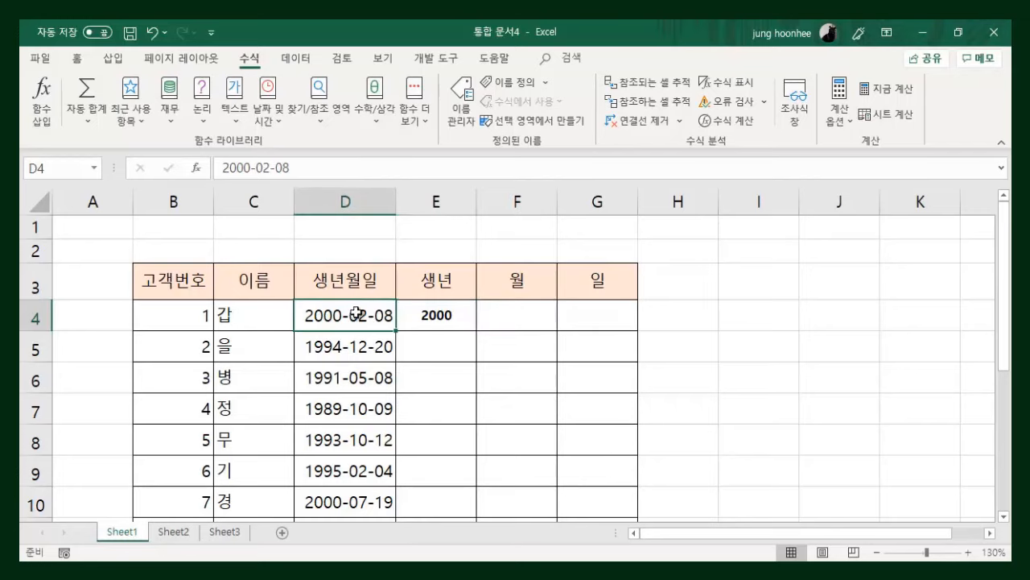
pyautogui.click(501, 311)
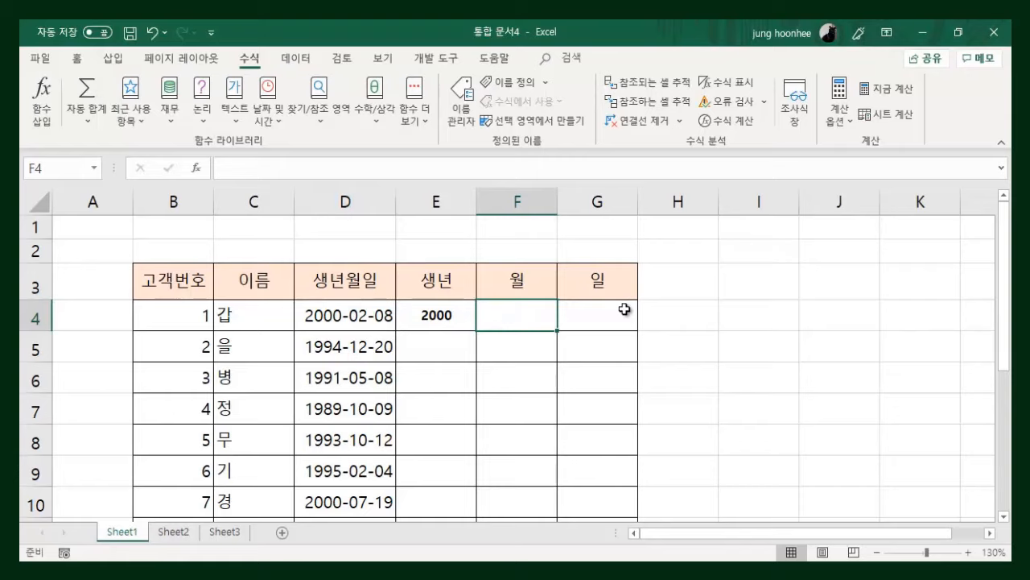
pyautogui.write('=')
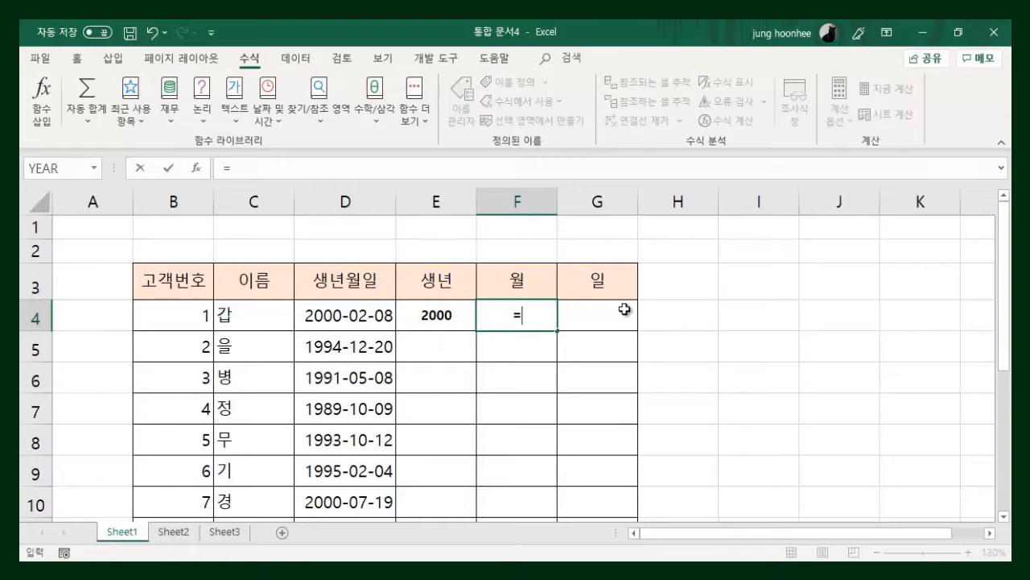
pyautogui.write('ㅡ')
pyautogui.press('BackSpace')
pyautogui.write('month')
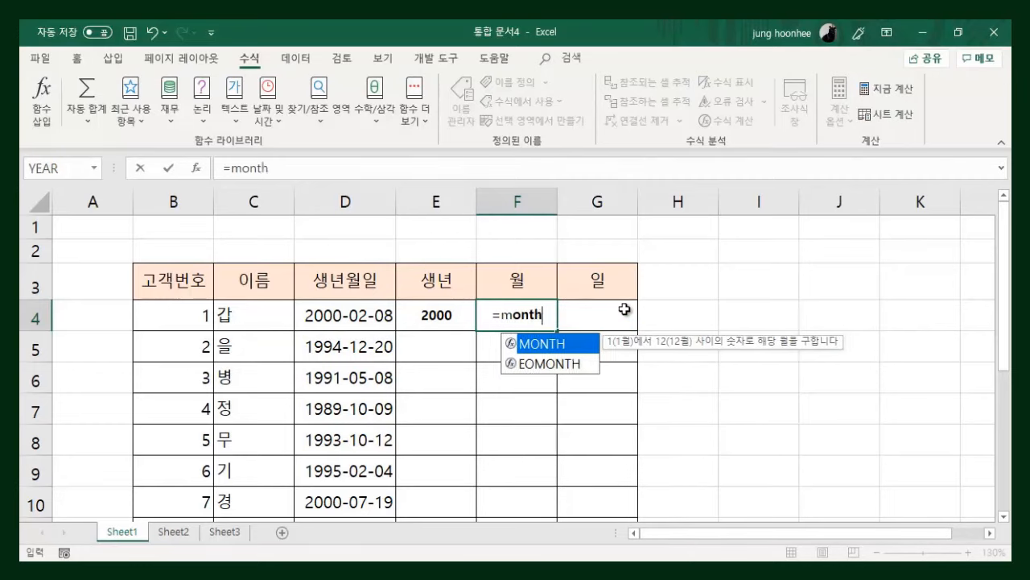
pyautogui.write('(')
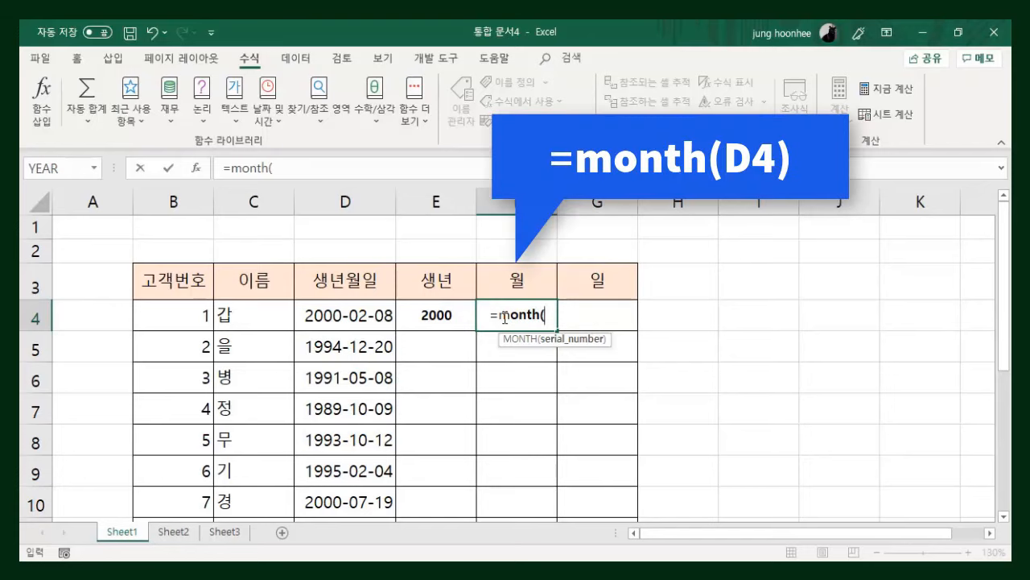
pyautogui.click(346, 318)
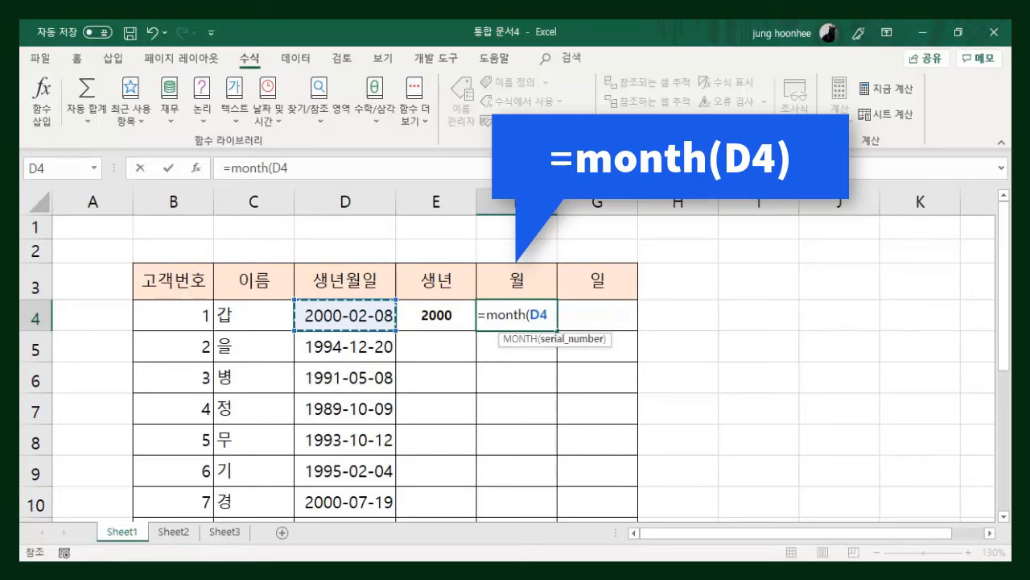
pyautogui.write(')')
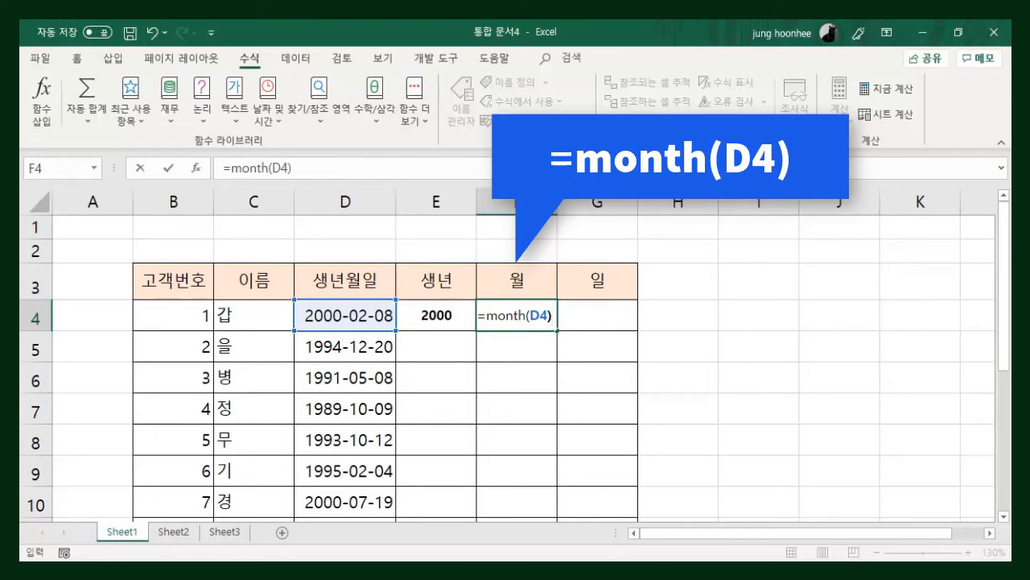
pyautogui.press('Return')
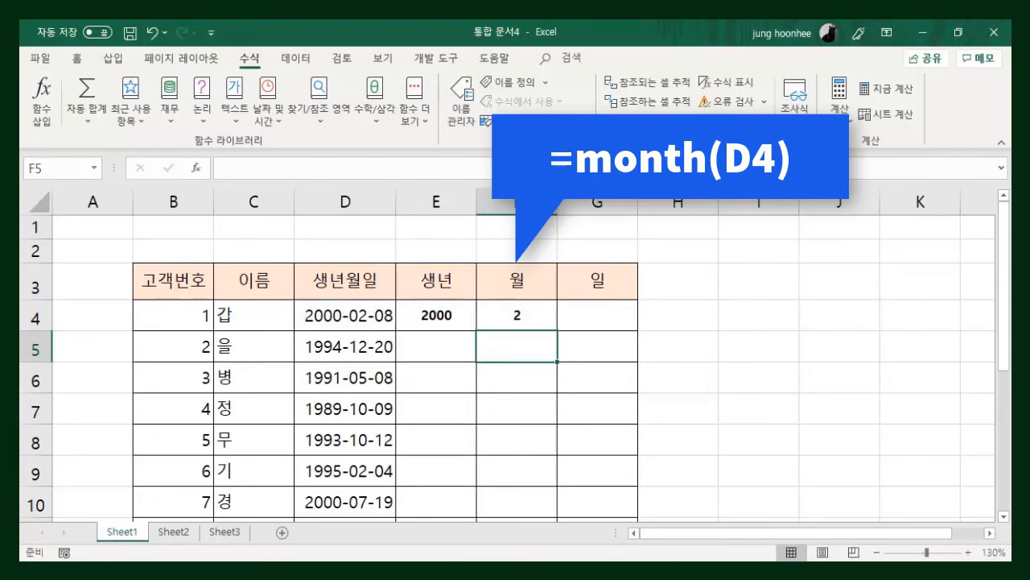
pyautogui.click(613, 318)
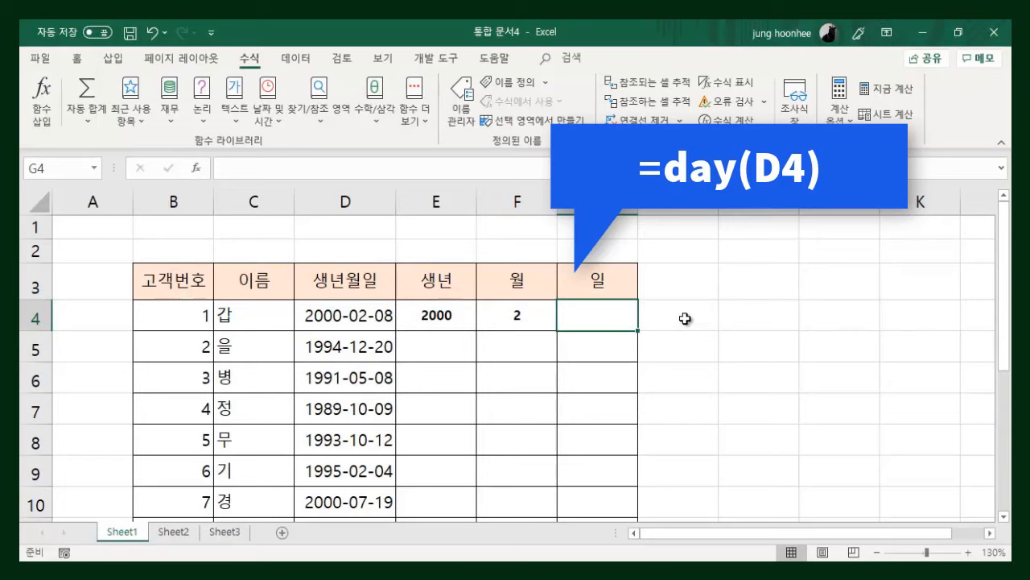
# Enter =DAY(D4) in G4 so the first customer's 일 shows 8.
pyautogui.write('=day')
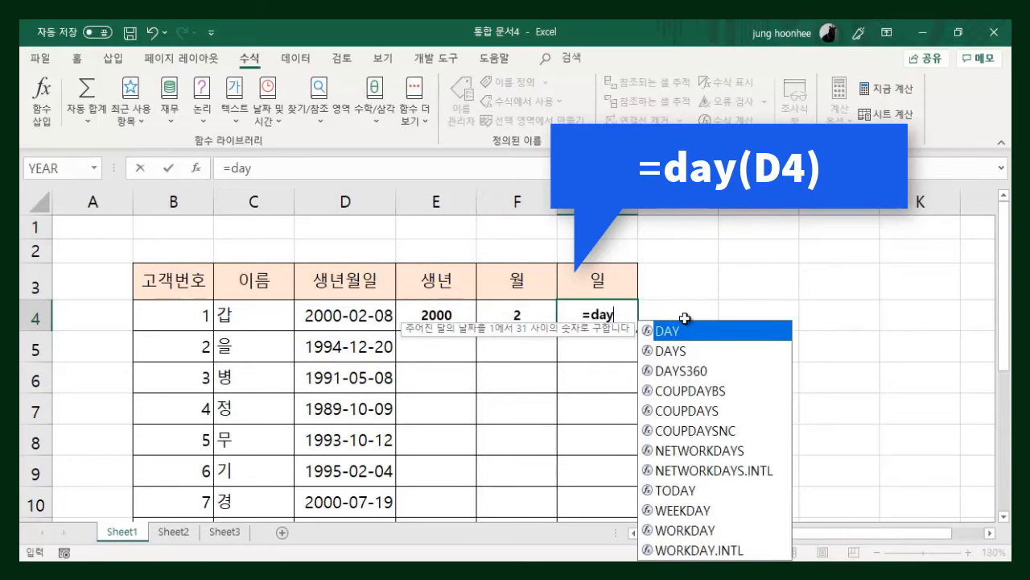
pyautogui.write('(')
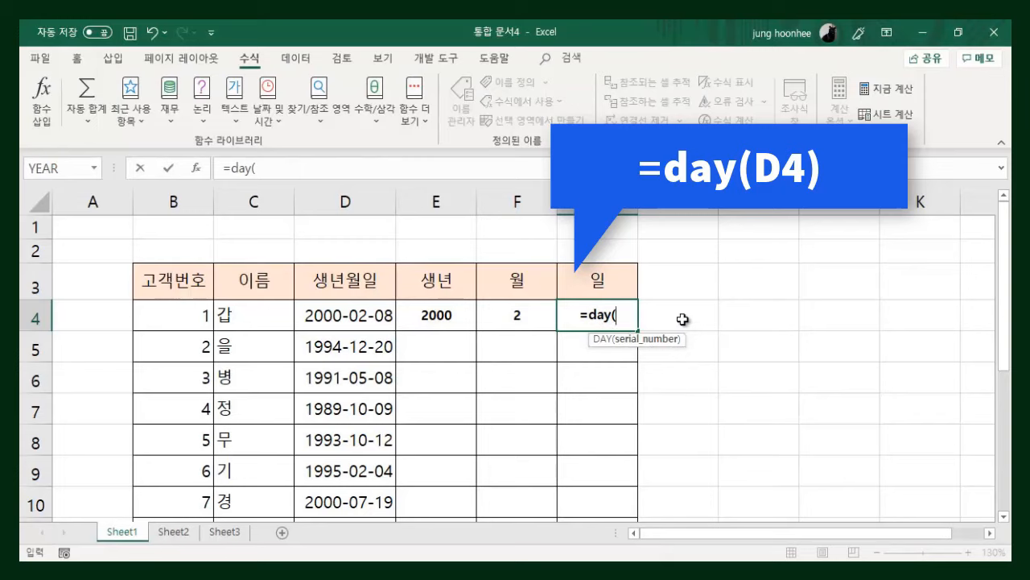
pyautogui.click(377, 315)
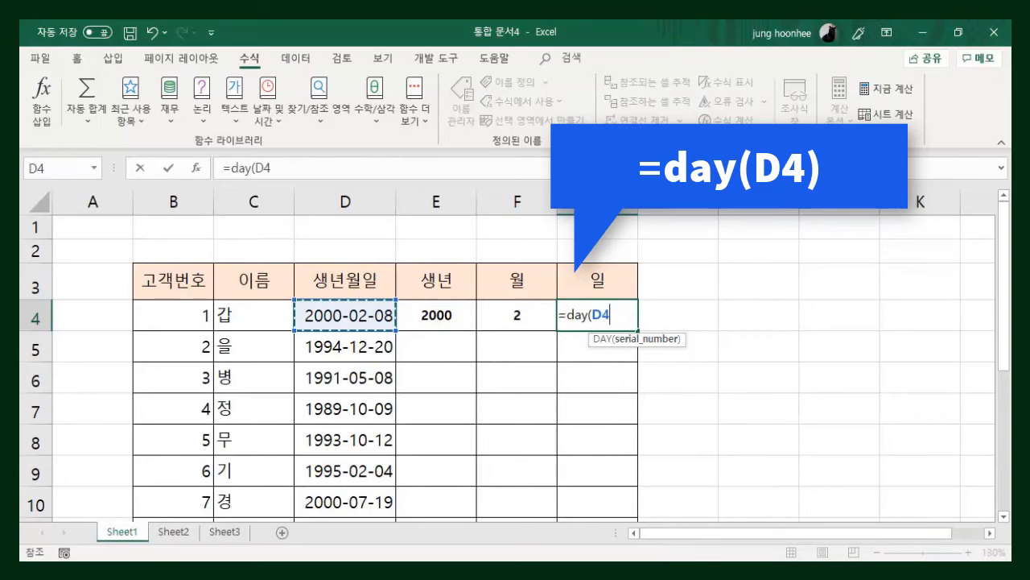
pyautogui.write(')')
pyautogui.press('Return')
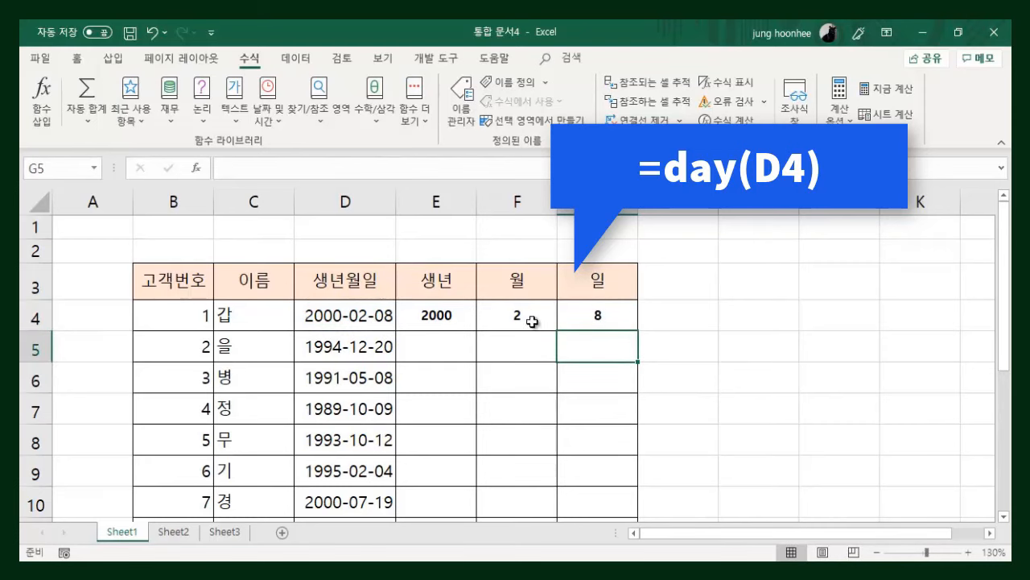
pyautogui.click(437, 317)
# Review the year and month formulas, then select the formula cells E4:G4.
pyautogui.moveTo(437, 316); pyautogui.dragTo(614, 321)
pyautogui.click(753, 338)
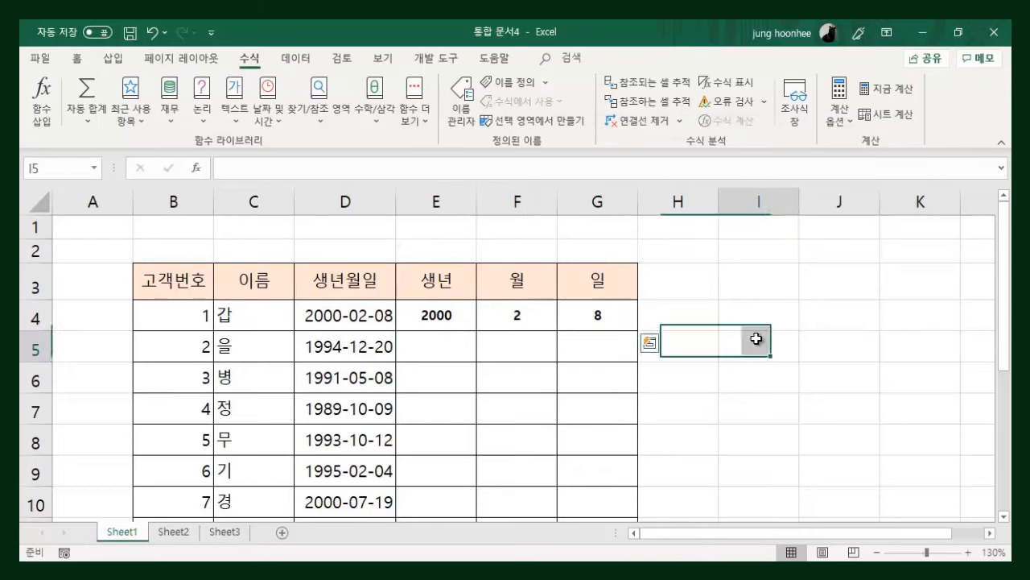
pyautogui.click(445, 314)
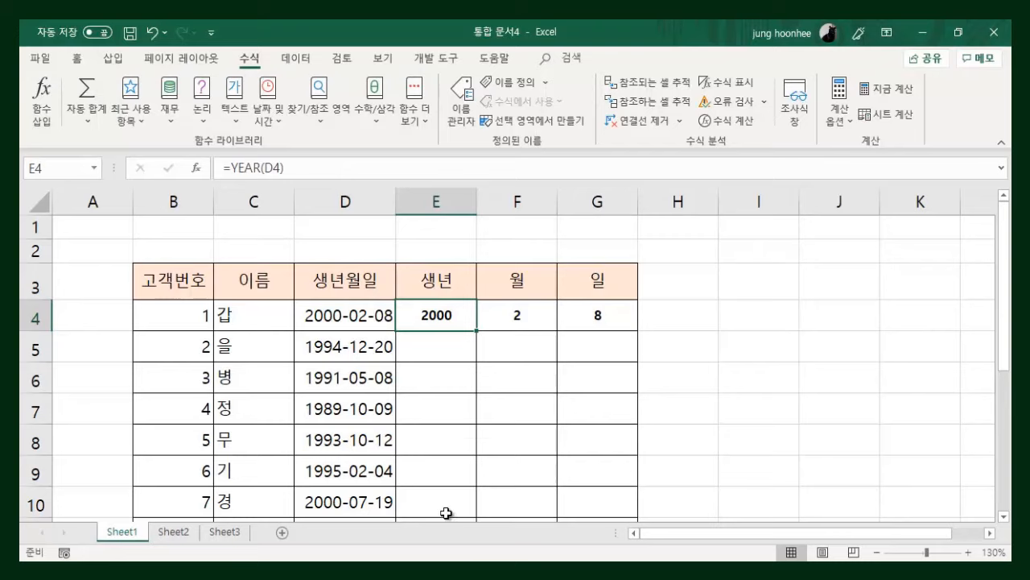
pyautogui.click(540, 316)
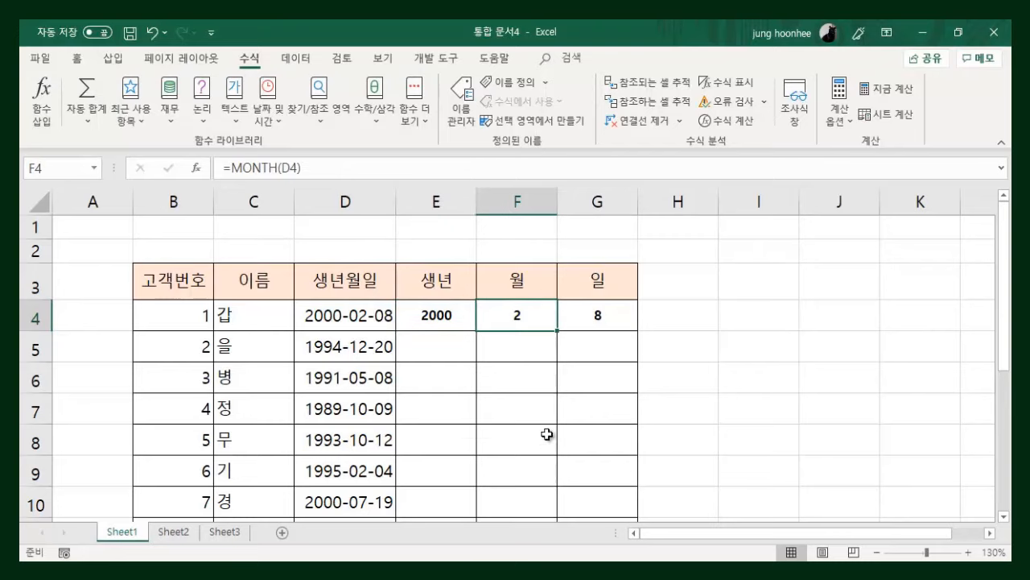
pyautogui.click(694, 331)
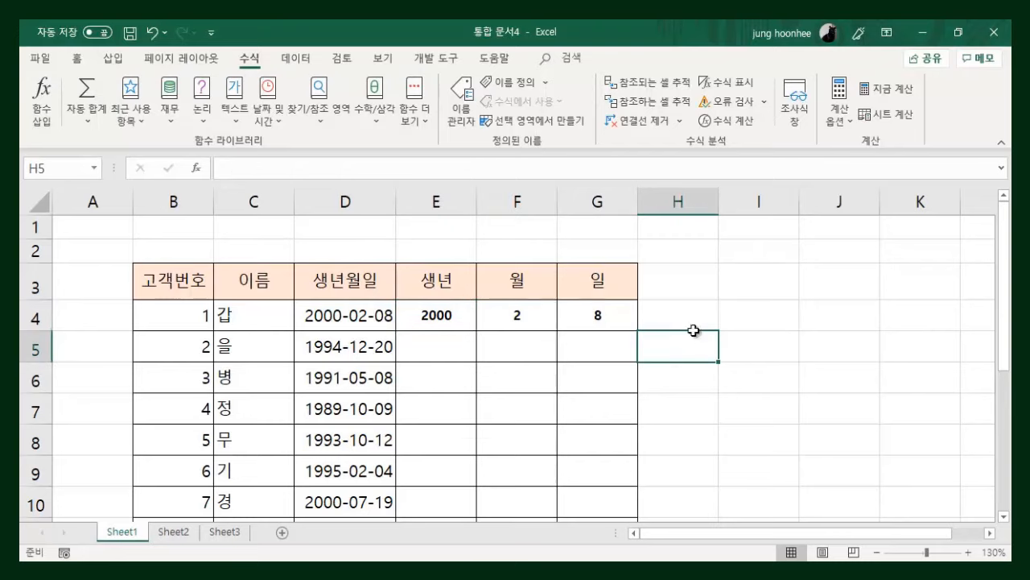
pyautogui.click(432, 314)
pyautogui.moveTo(431, 313); pyautogui.dragTo(586, 312)
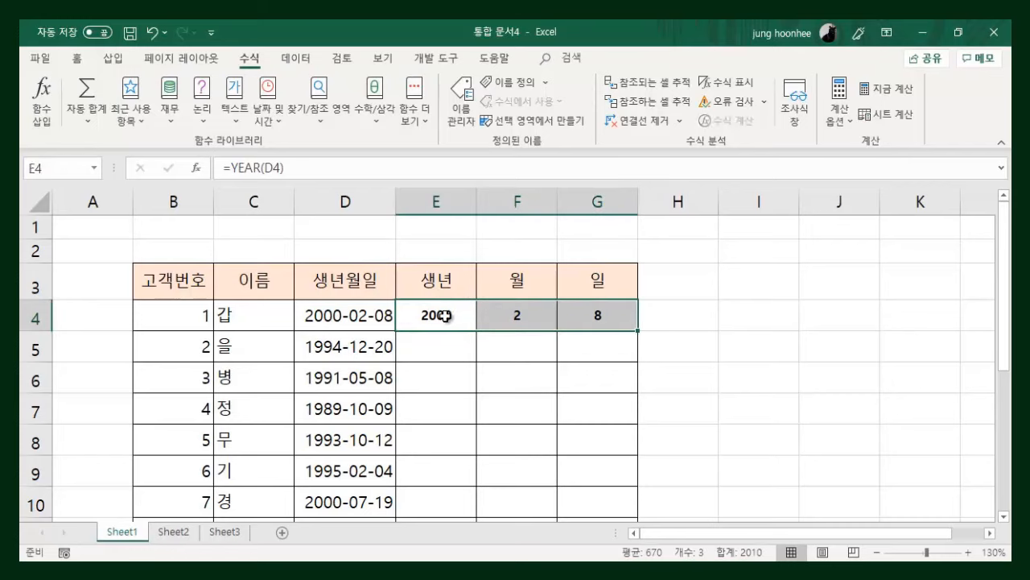
# Auto-fill the E4:G4 formulas down to row 15 and verify the originals in E4, F4, G4.
pyautogui.doubleClick(639, 330)
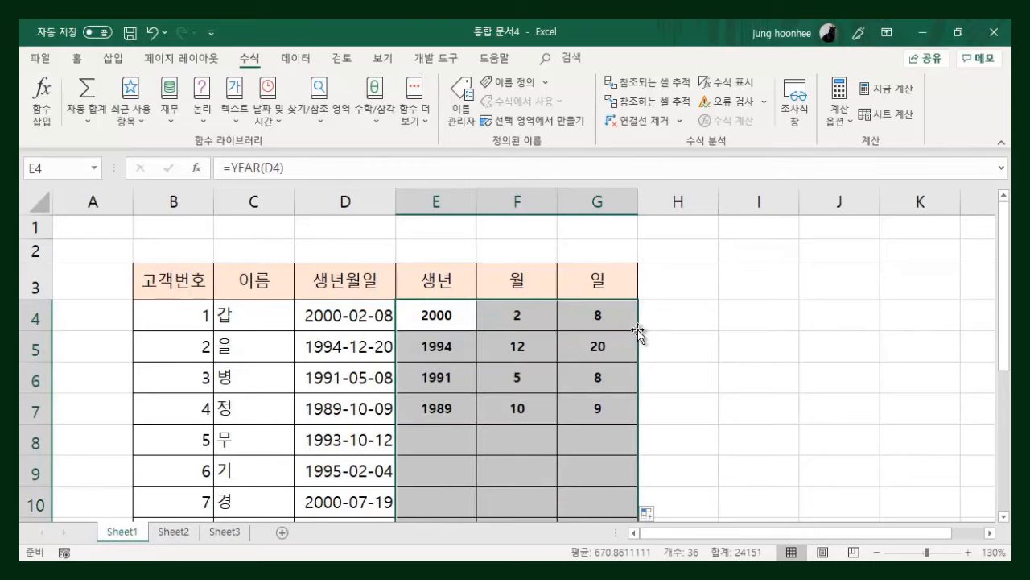
pyautogui.scroll(-4, 695, 336)
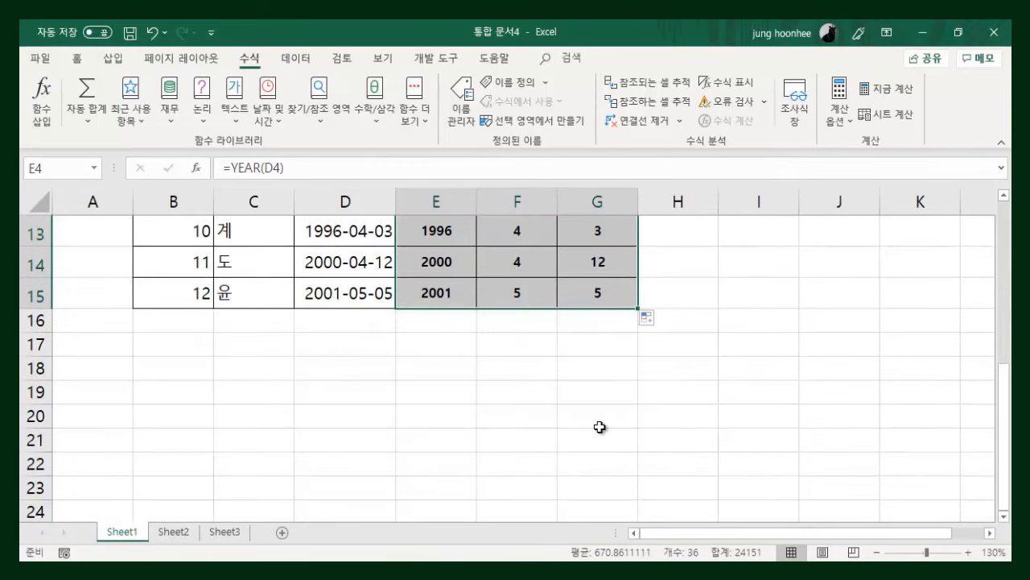
pyautogui.scroll(3, 598, 427)
pyautogui.click(752, 381)
pyautogui.scroll(1, 752, 382)
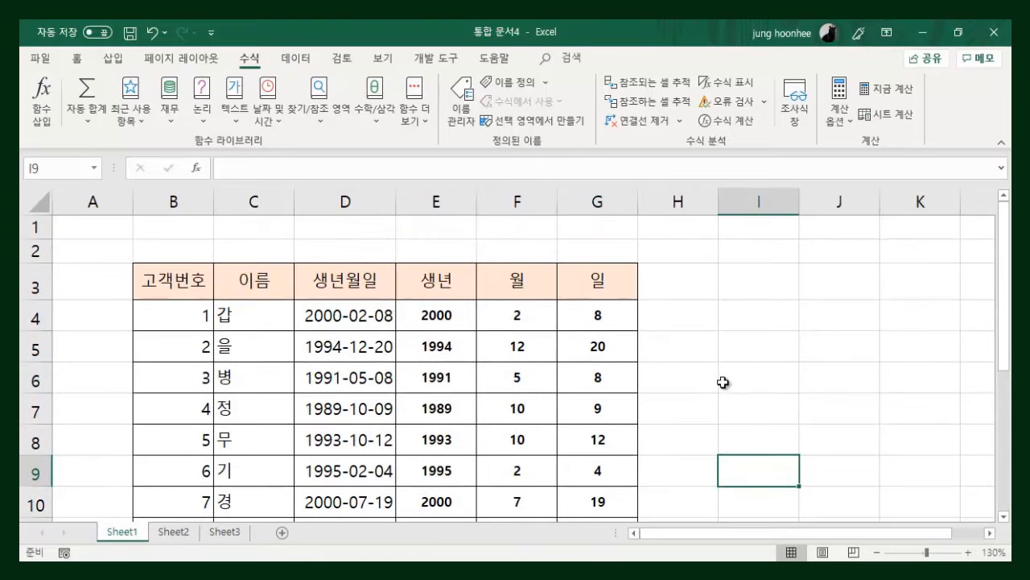
pyautogui.click(444, 318)
pyautogui.click(532, 314)
pyautogui.click(572, 314)
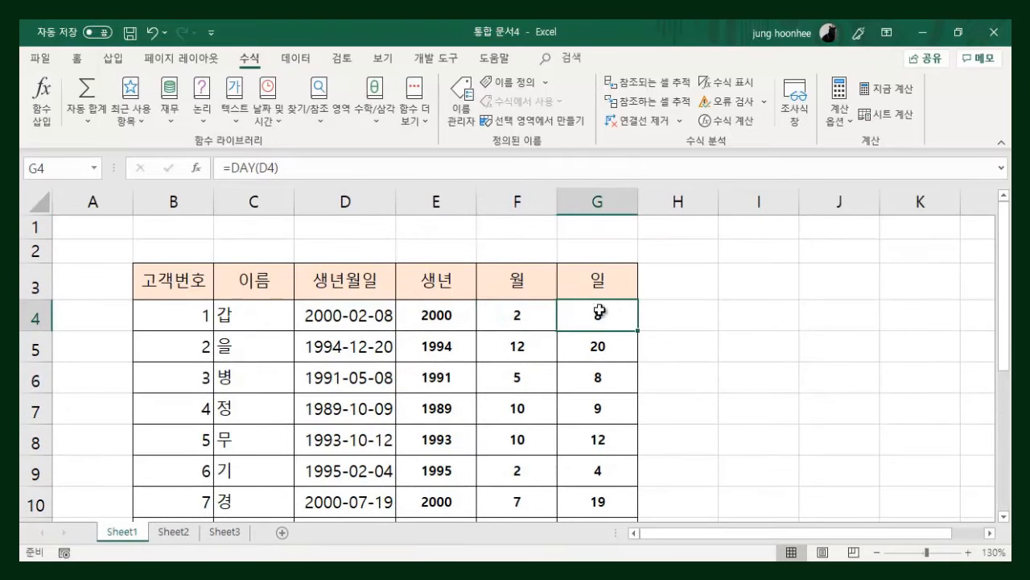
pyautogui.click(697, 277)
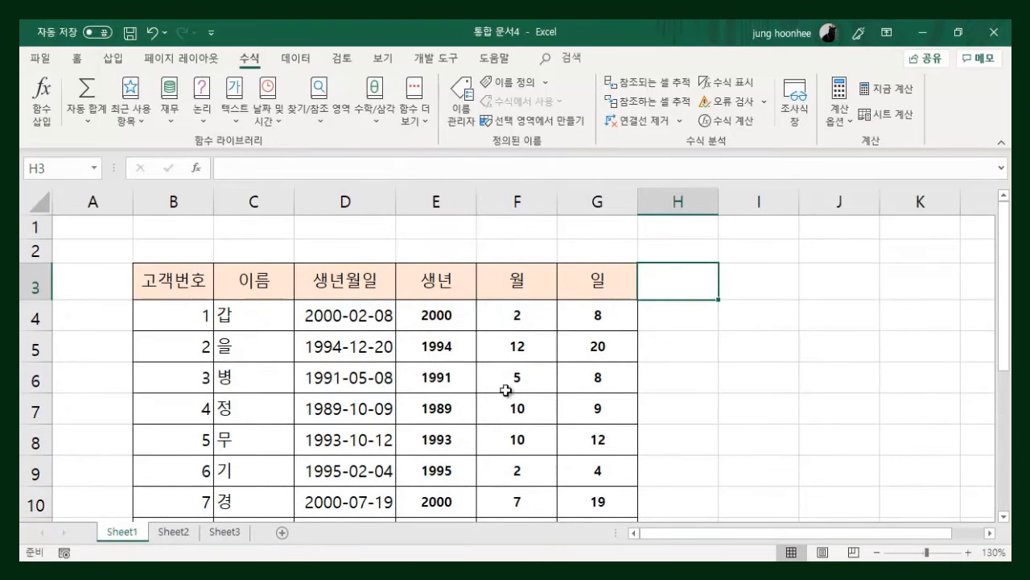
# Enter =YEAR(TODAY()) in J3 so it shows the current year 2019.
pyautogui.click(842, 309)
pyautogui.click(771, 285)
pyautogui.click(845, 278)
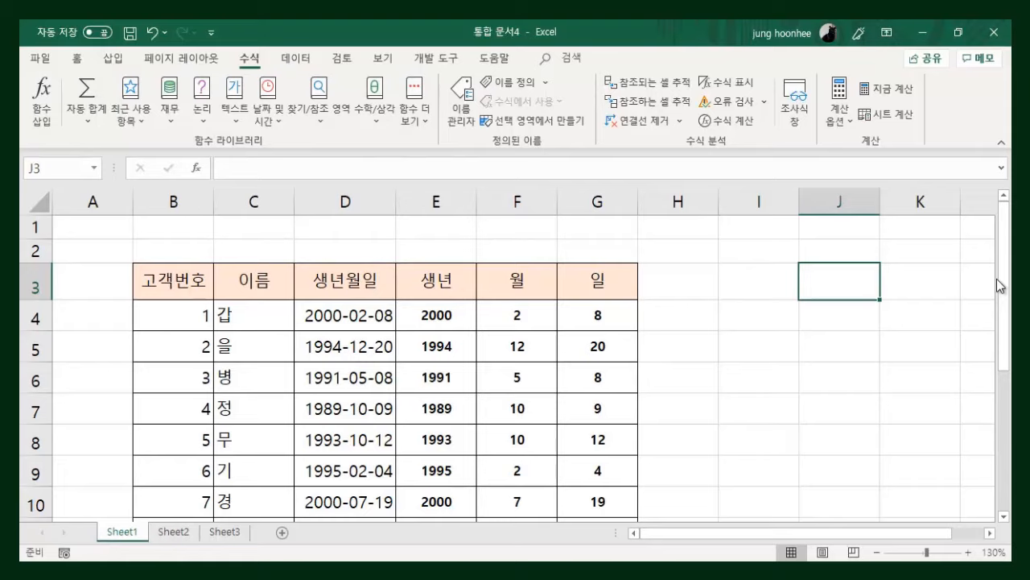
pyautogui.write('=')
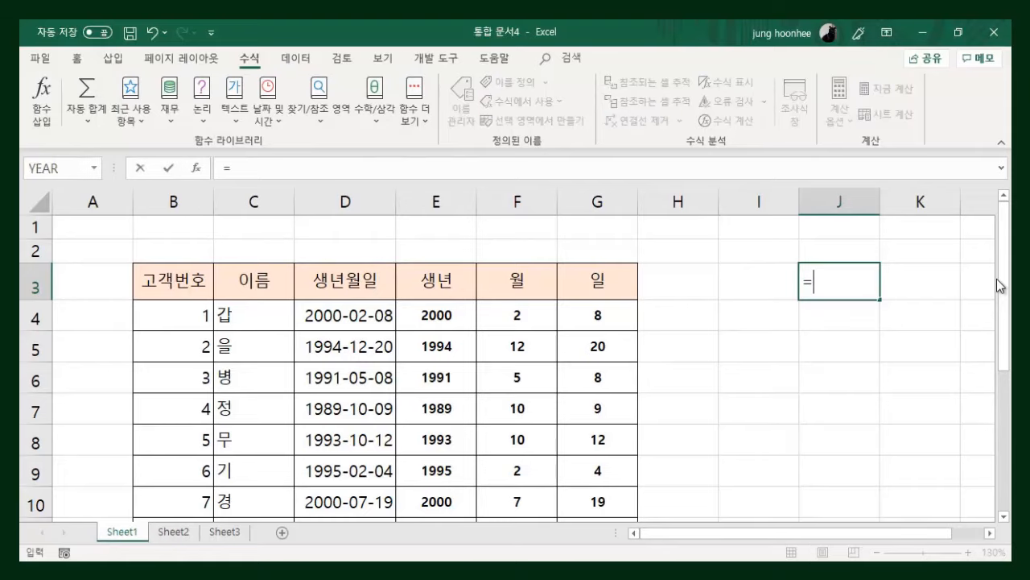
pyautogui.write('year')
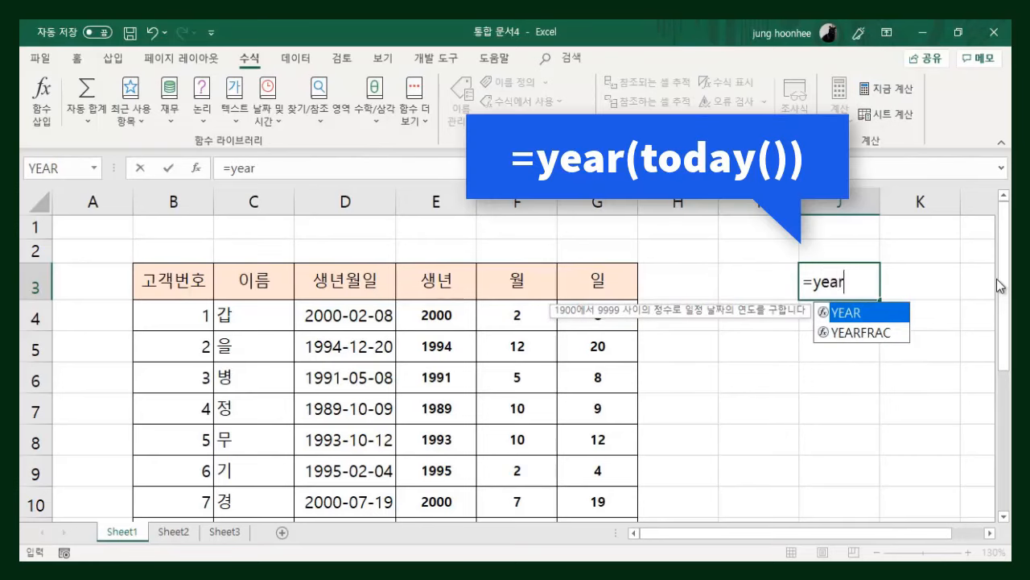
pyautogui.write('(')
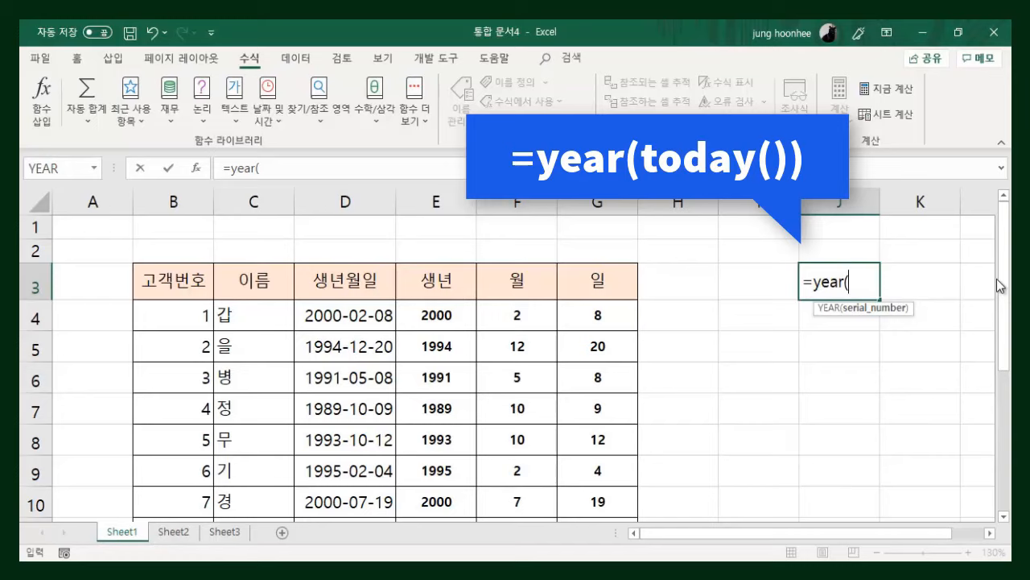
pyautogui.write('2019')
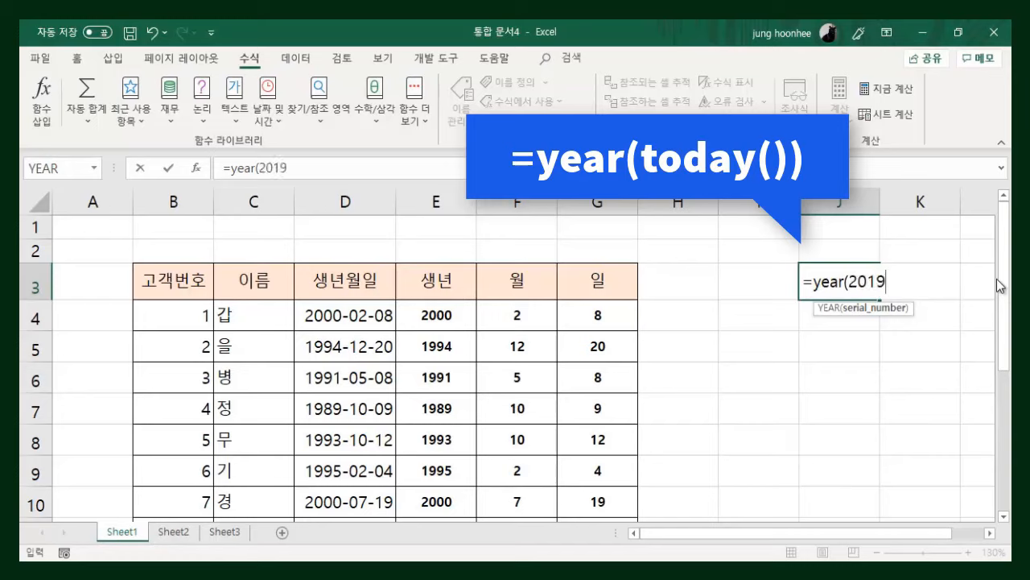
pyautogui.write('-11-10')
pyautogui.press('BackSpace')
pyautogui.press('BackSpace')
pyautogui.press('BackSpace')
pyautogui.press('BackSpace')
pyautogui.press('BackSpace')
pyautogui.press('BackSpace')
pyautogui.press('BackSpace')
pyautogui.press('BackSpace')
pyautogui.press('BackSpace')
pyautogui.press('BackSpace')
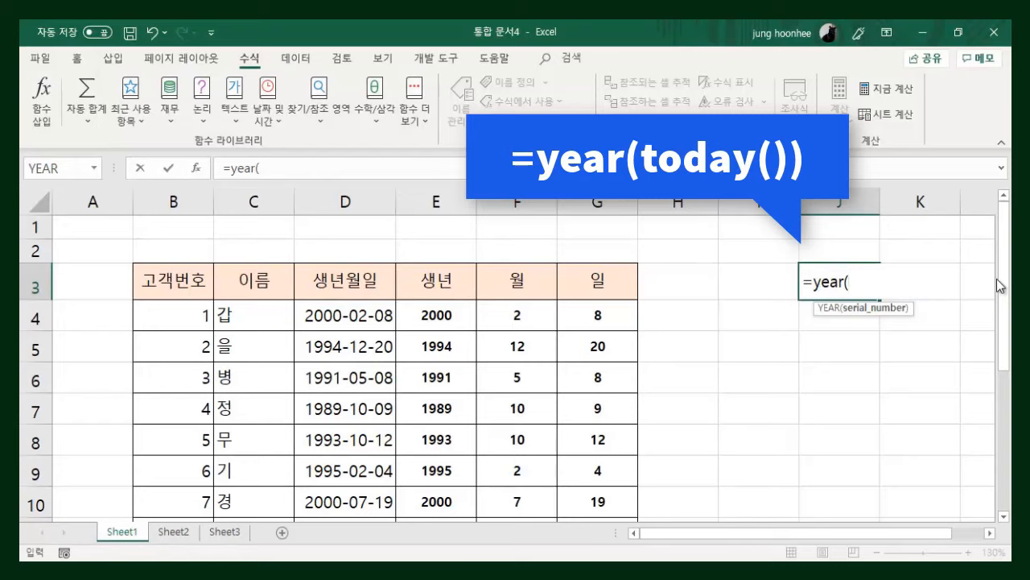
pyautogui.write('toda')
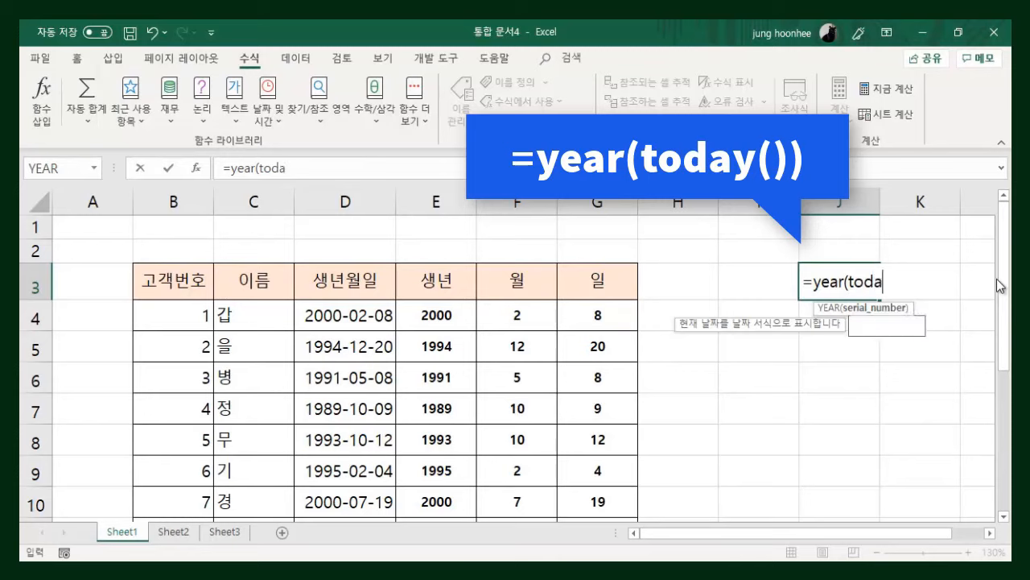
pyautogui.write('y')
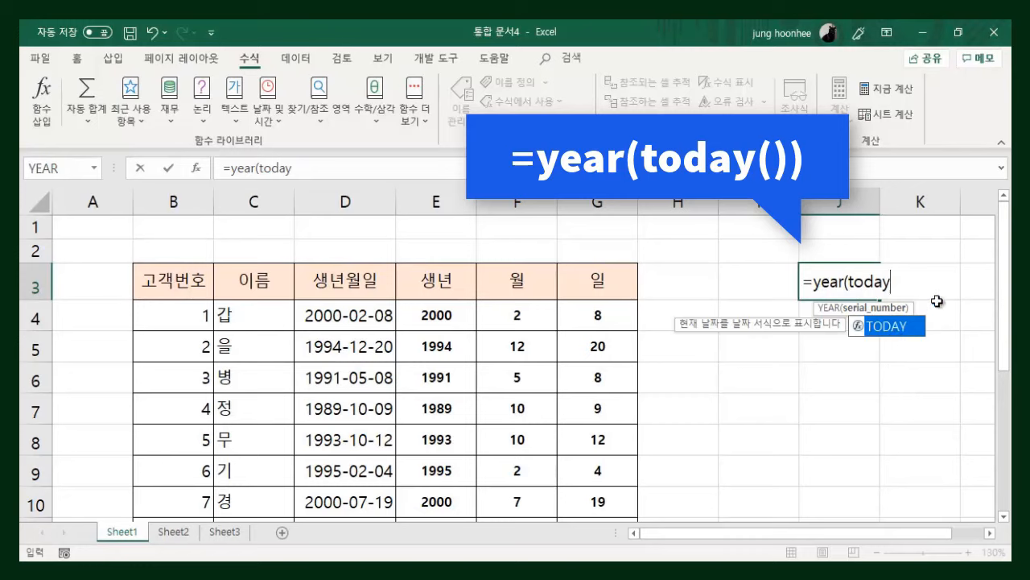
pyautogui.write('()')
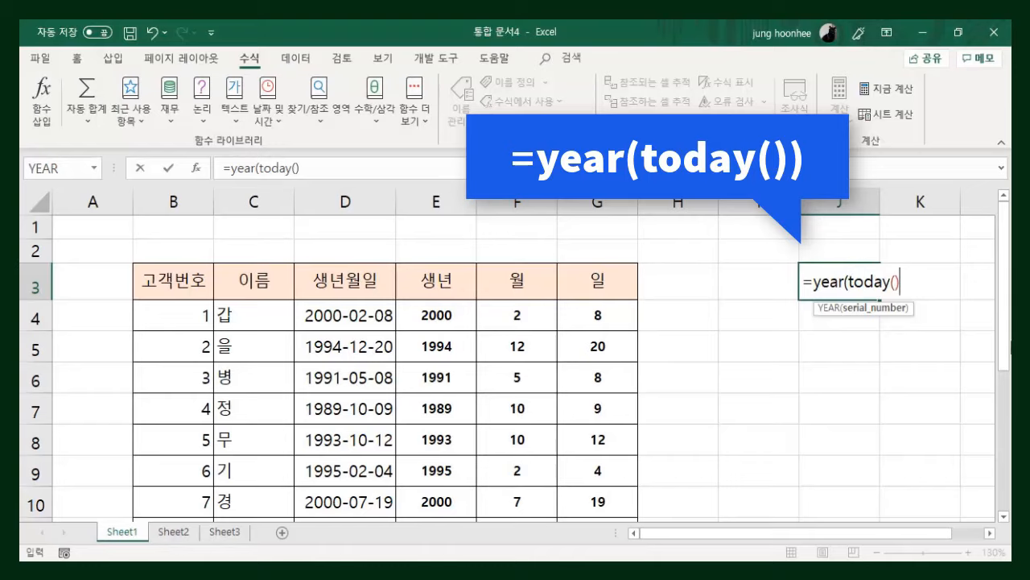
pyautogui.write(')')
pyautogui.press('Return')
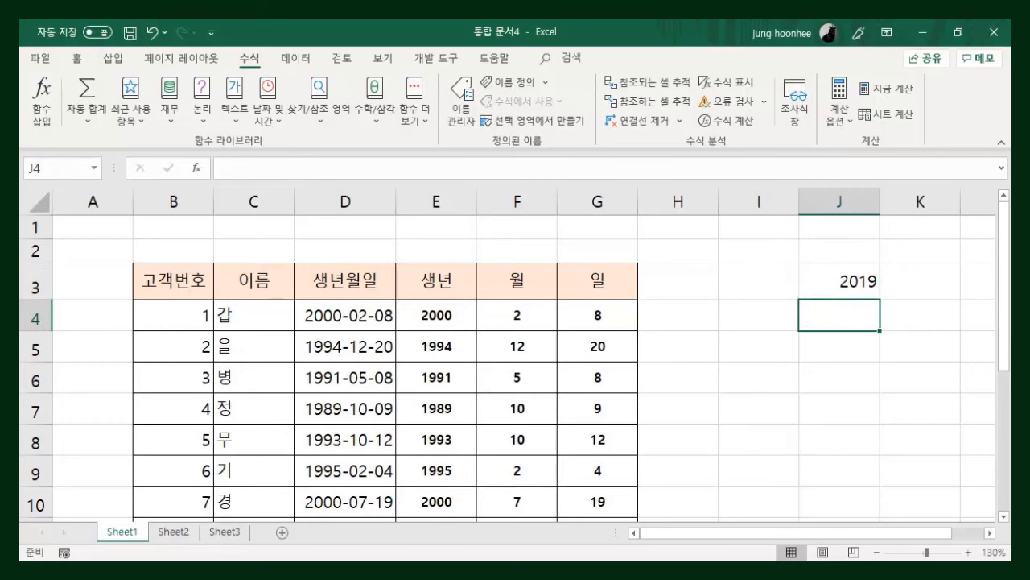
# Review the current-year formula in J3 and the birth-year formula in E4.
pyautogui.click(859, 273)
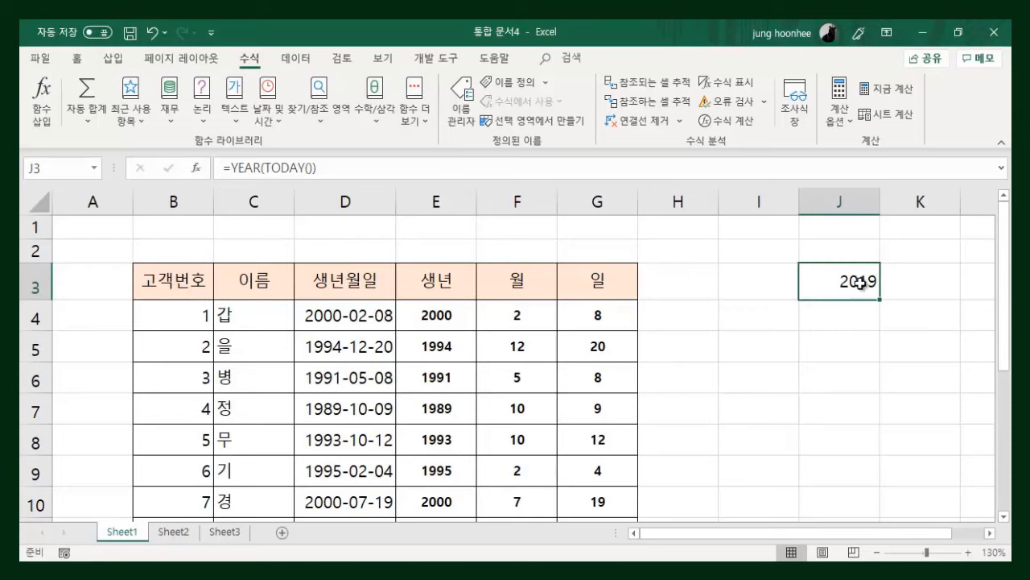
pyautogui.click(858, 346)
pyautogui.click(855, 283)
pyautogui.click(429, 314)
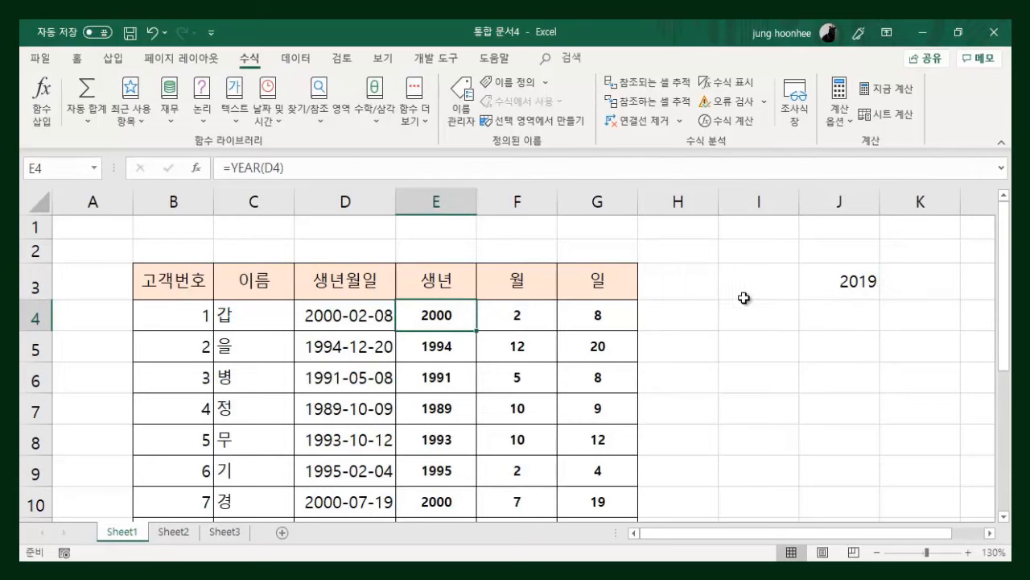
pyautogui.click(834, 278)
pyautogui.click(436, 325)
pyautogui.click(774, 420)
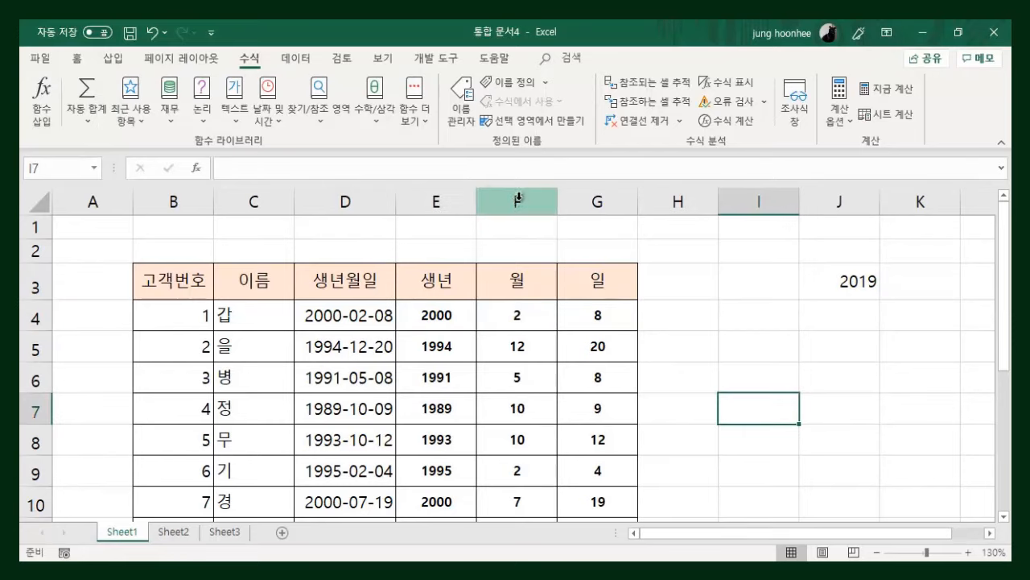
# Insert an empty column F before 월 and enter the header 나이 in F3.
pyautogui.click(519, 200)
pyautogui.rightClick(519, 195)
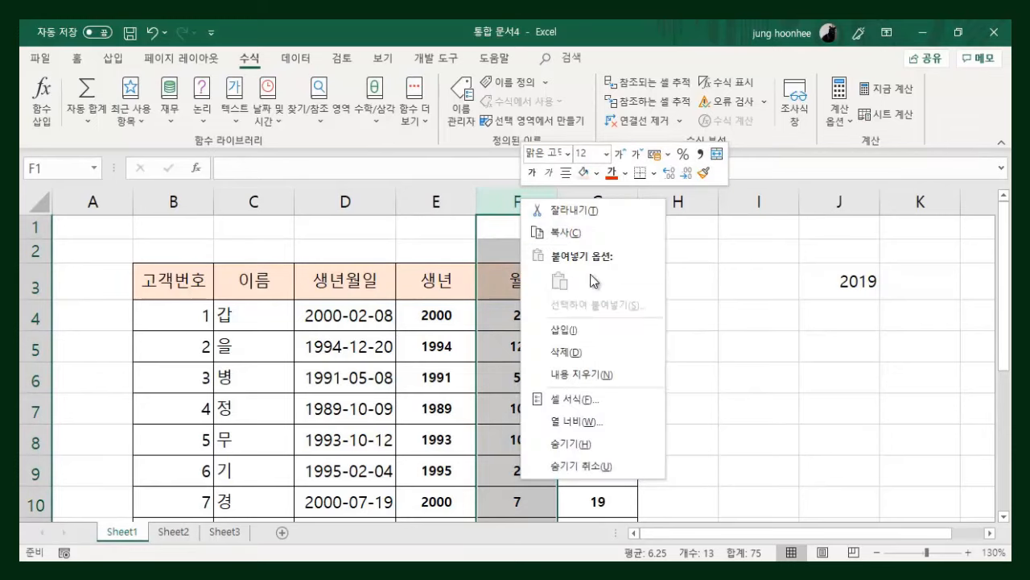
pyautogui.click(591, 330)
pyautogui.click(823, 407)
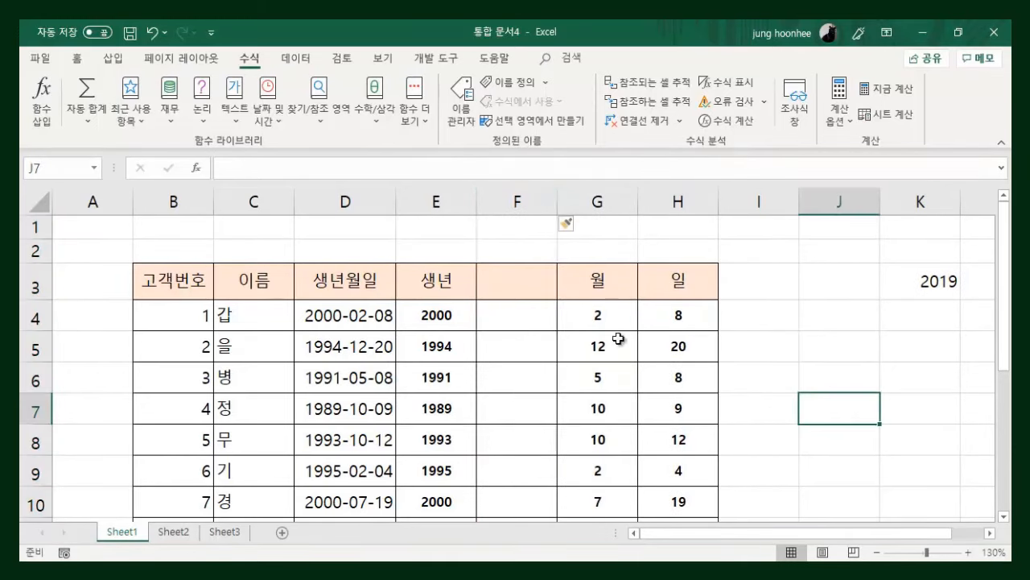
pyautogui.click(526, 294)
pyautogui.write('sko')
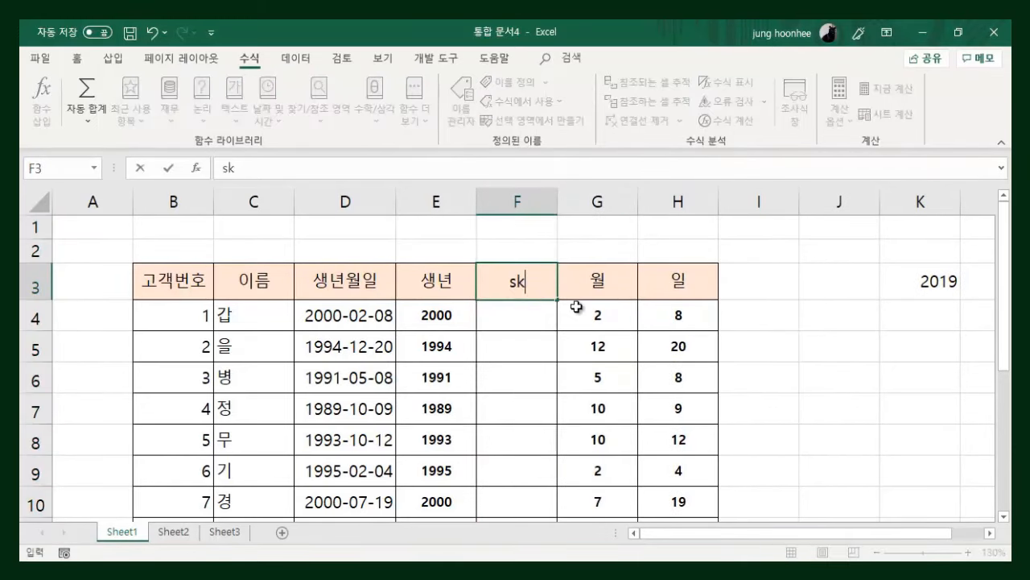
pyautogui.press('BackSpace')
pyautogui.press('BackSpace')
pyautogui.press('BackSpace')
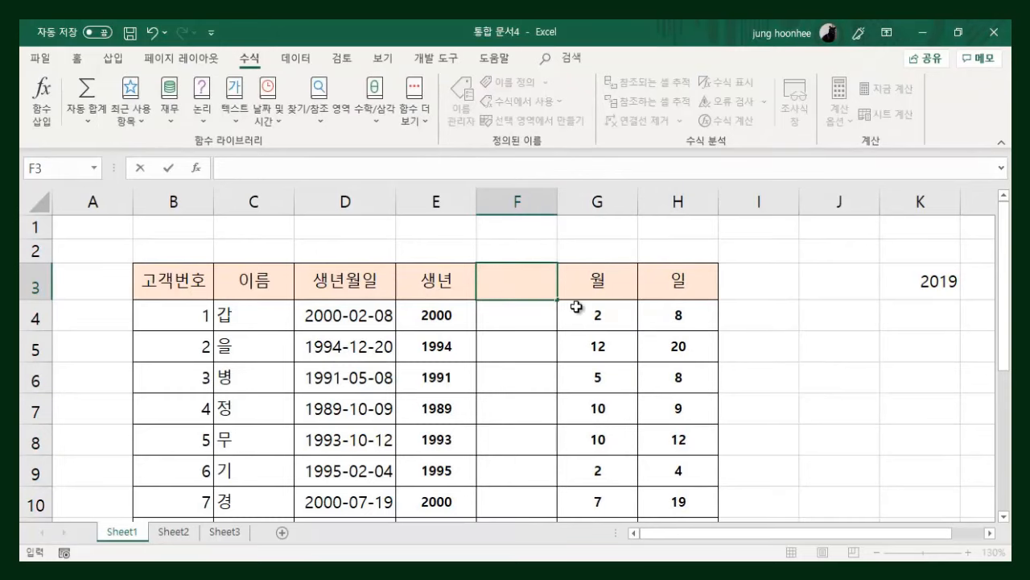
pyautogui.write('나이')
pyautogui.press('Return')
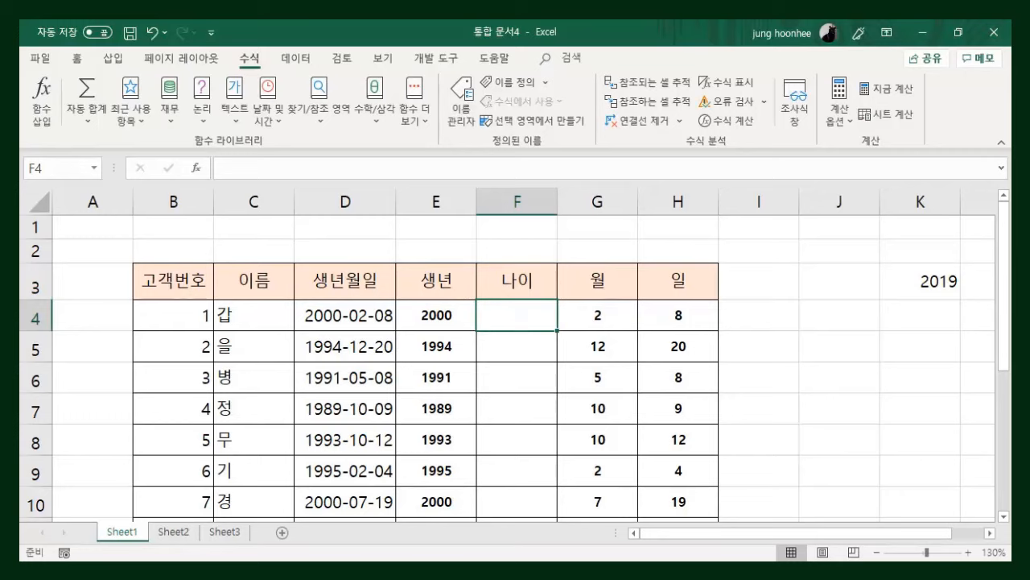
pyautogui.write('=')
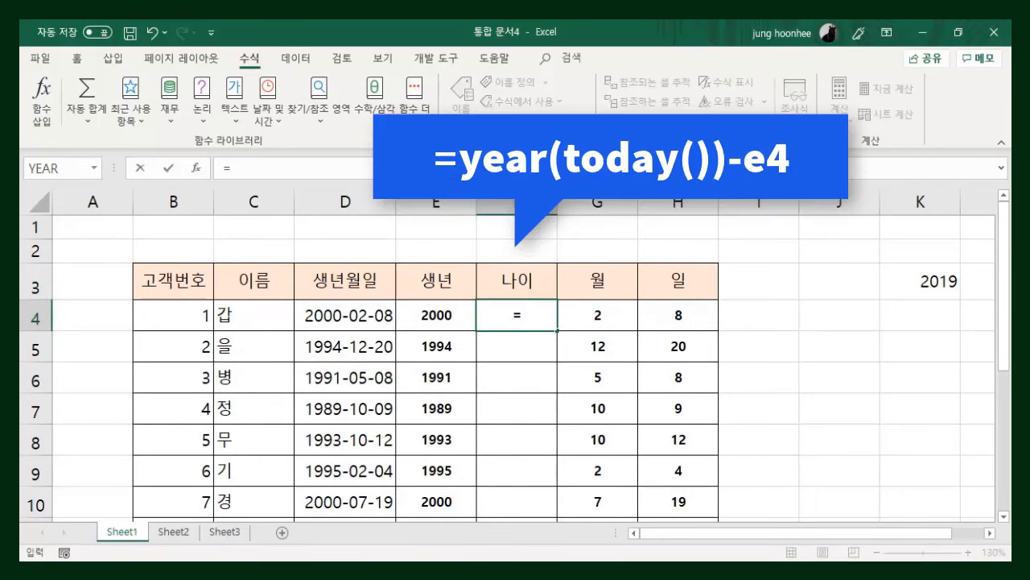
pyautogui.write('ㅛㄷ')
# Enter =YEAR(TODAY())-E4 in F4 and fill it down the 나이 column for every customer.
pyautogui.press('BackSpace')
pyautogui.press('BackSpace')
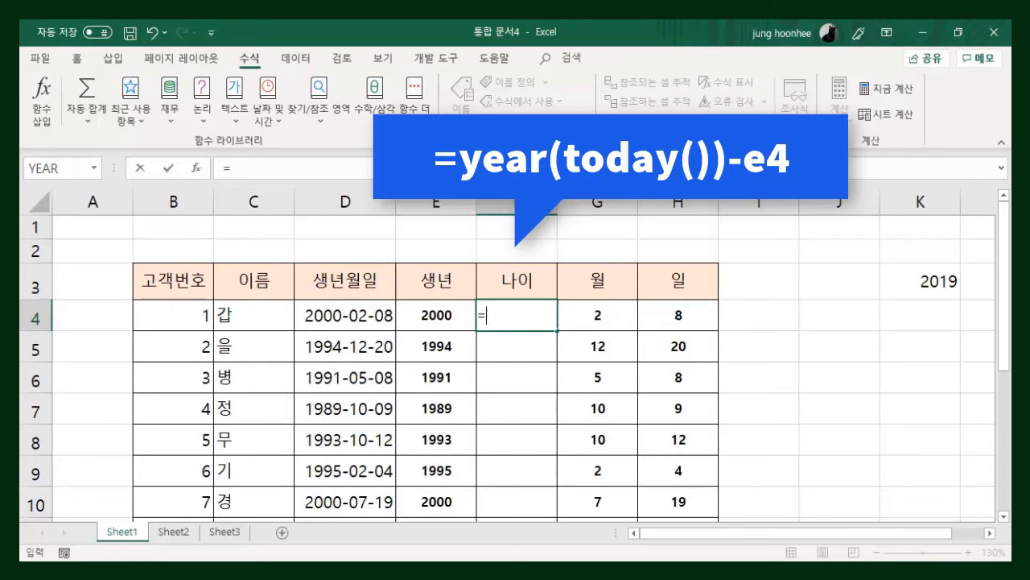
pyautogui.write('year')
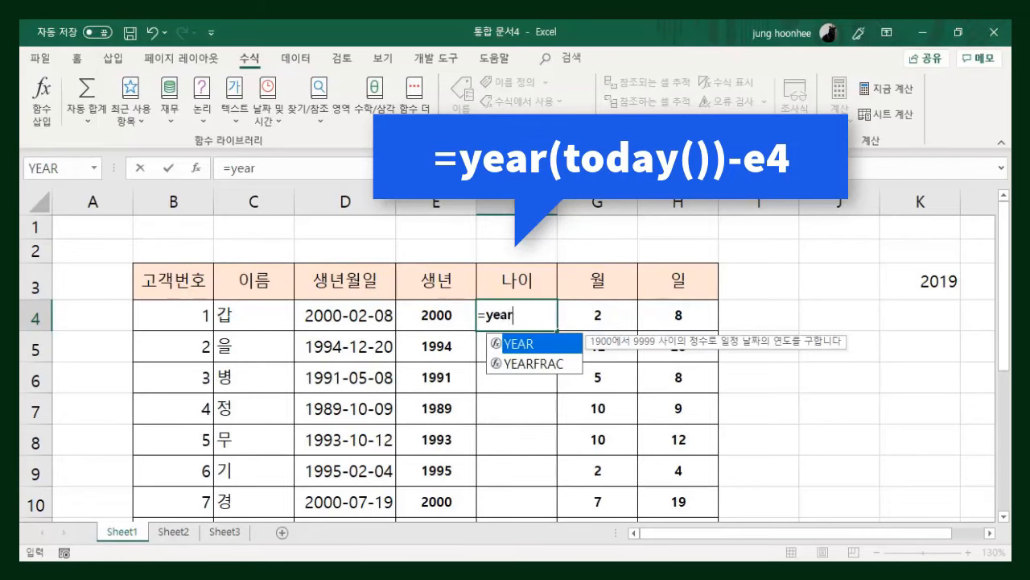
pyautogui.write('(toda')
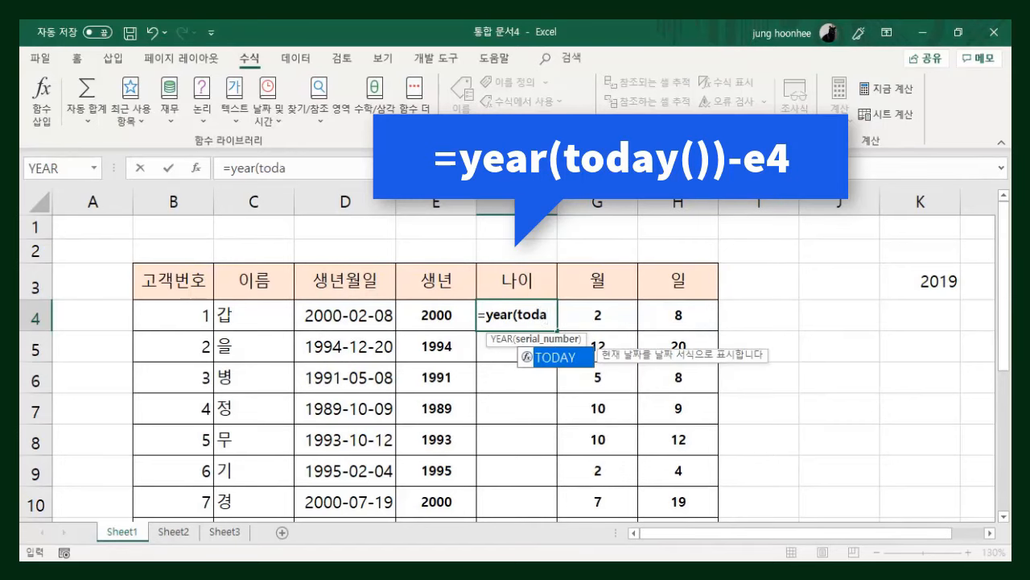
pyautogui.write('y()')
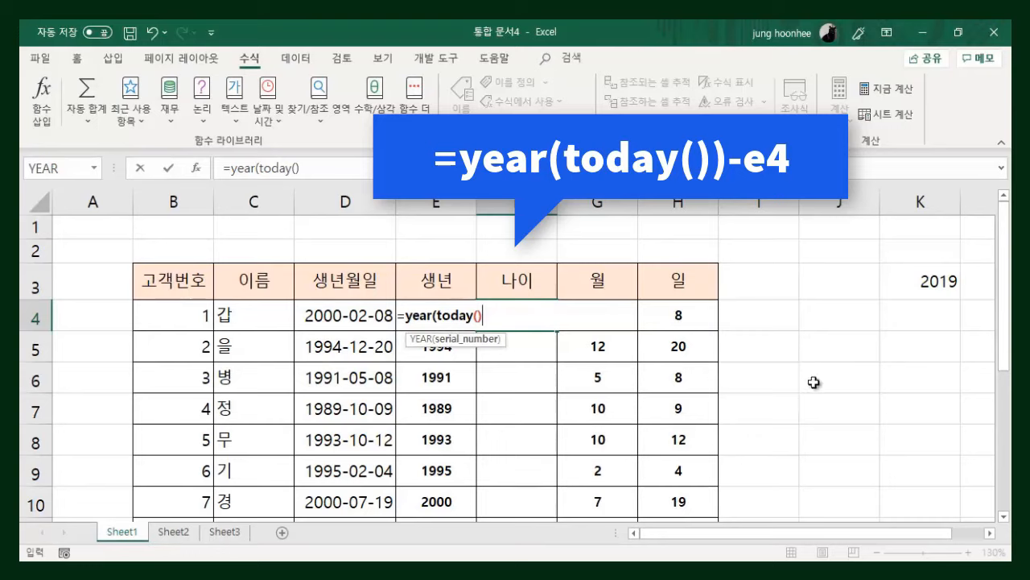
pyautogui.write(')')
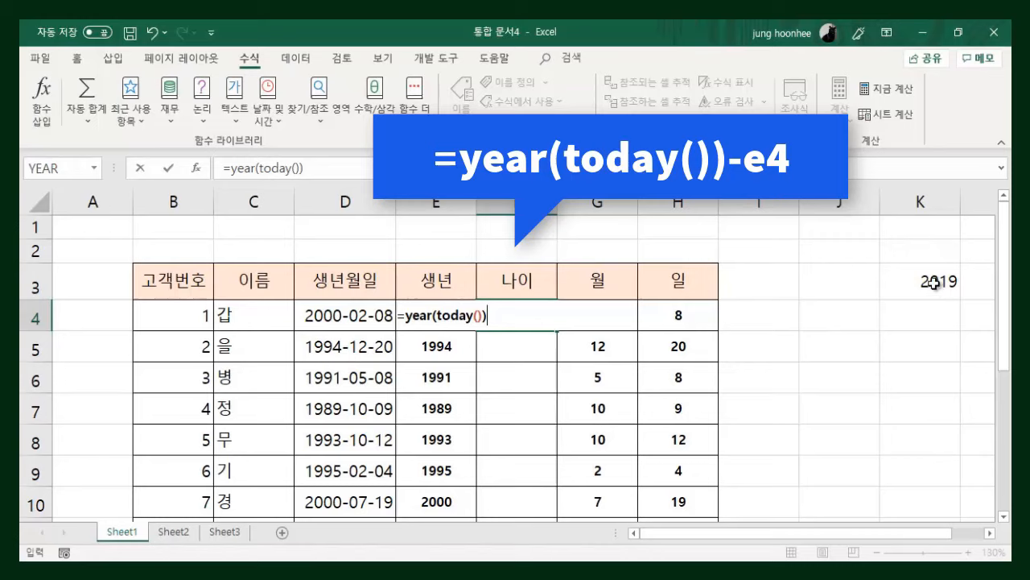
pyautogui.write('-')
pyautogui.write('e4')
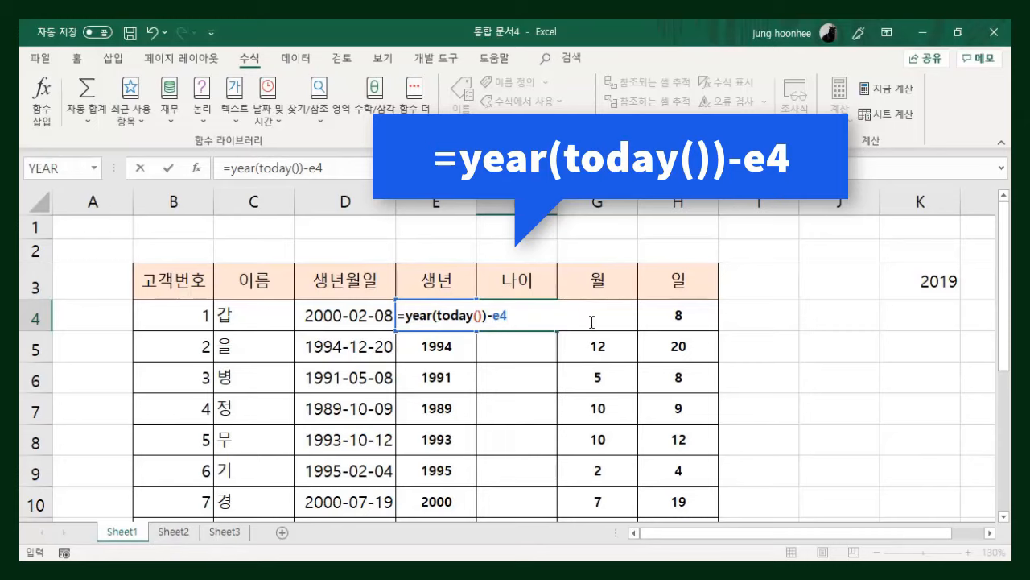
pyautogui.press('Return')
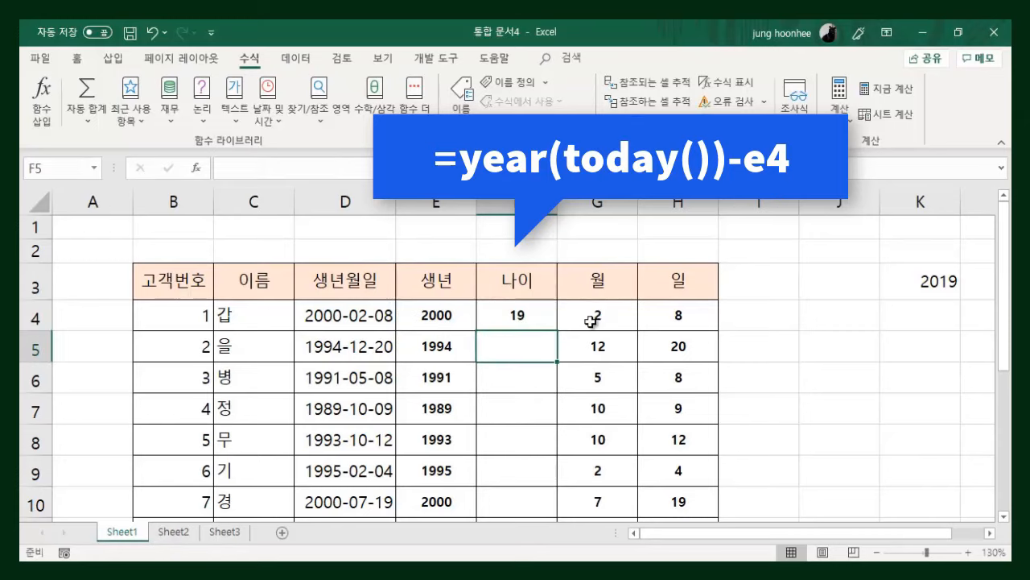
pyautogui.click(524, 314)
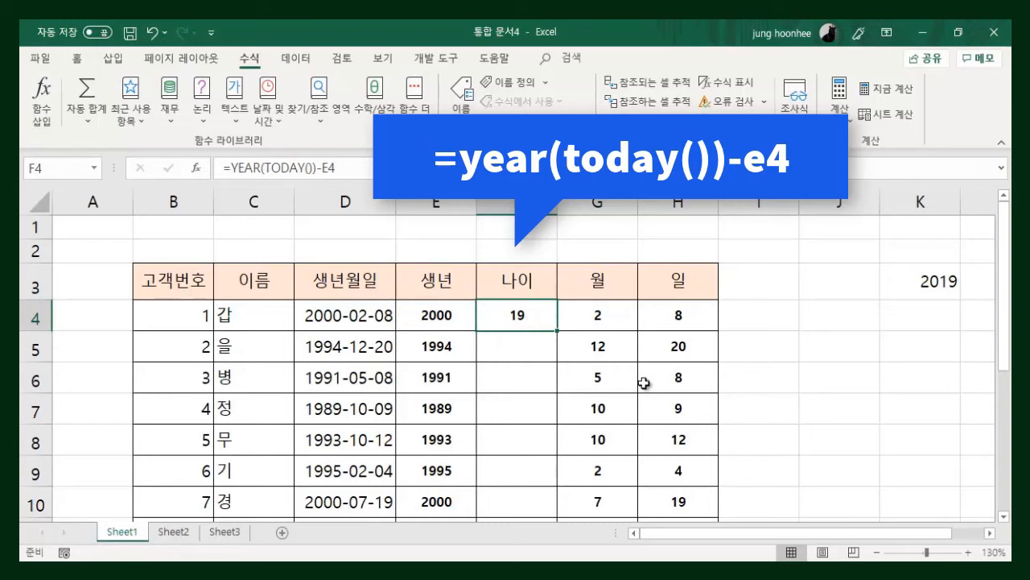
pyautogui.doubleClick(557, 331)
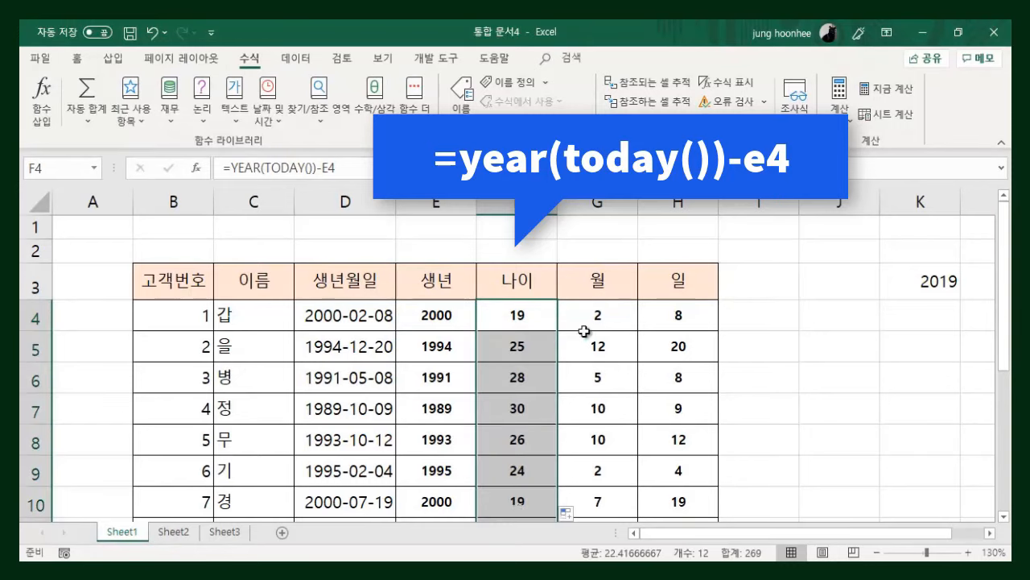
pyautogui.click(794, 403)
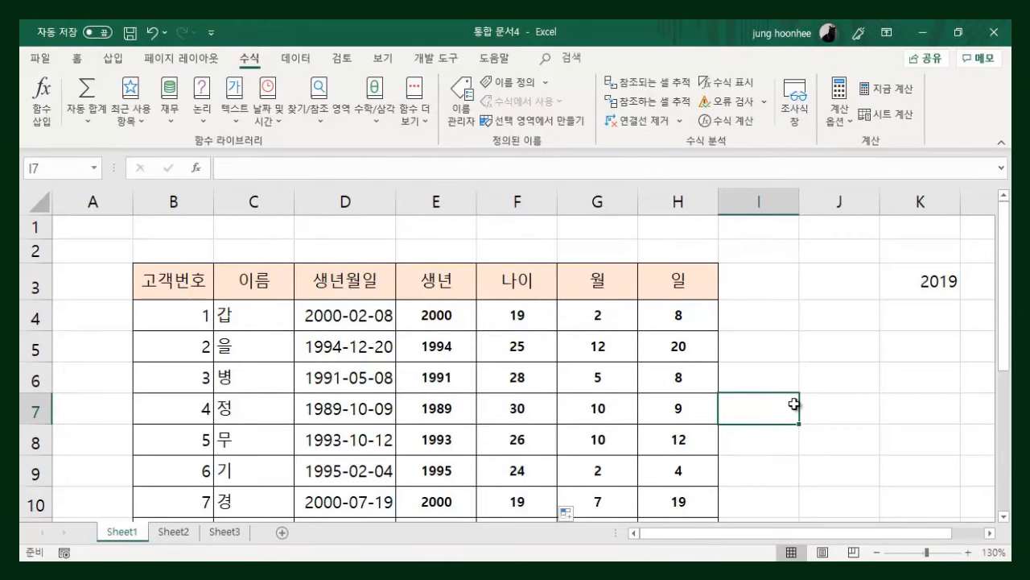
# Change F4 to =YEAR(TODAY())-E4+1 and refill it down, giving ages 20, 26, 29, 31, 27, 25, 20.
pyautogui.click(445, 319)
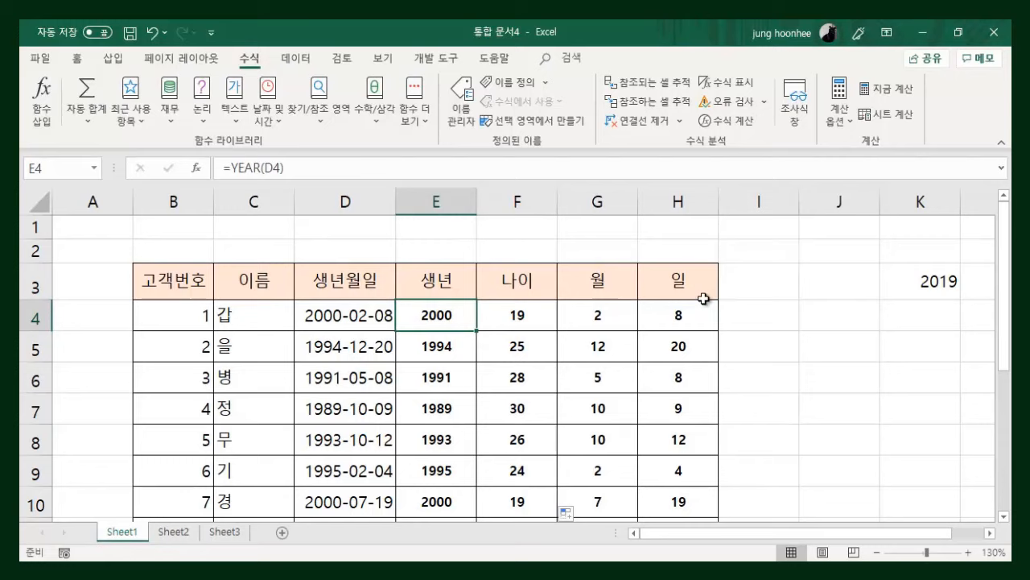
pyautogui.click(536, 316)
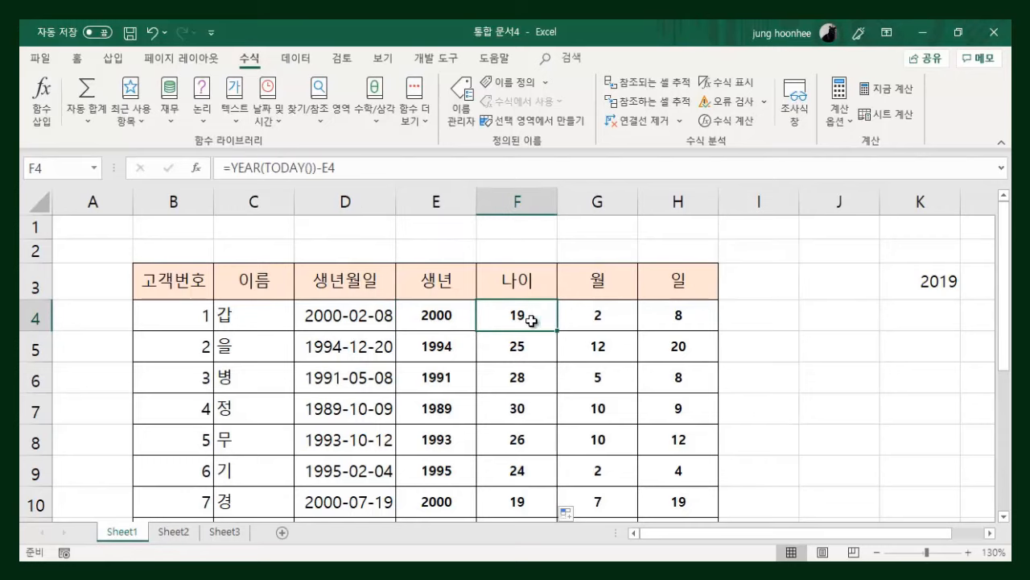
pyautogui.click(358, 170)
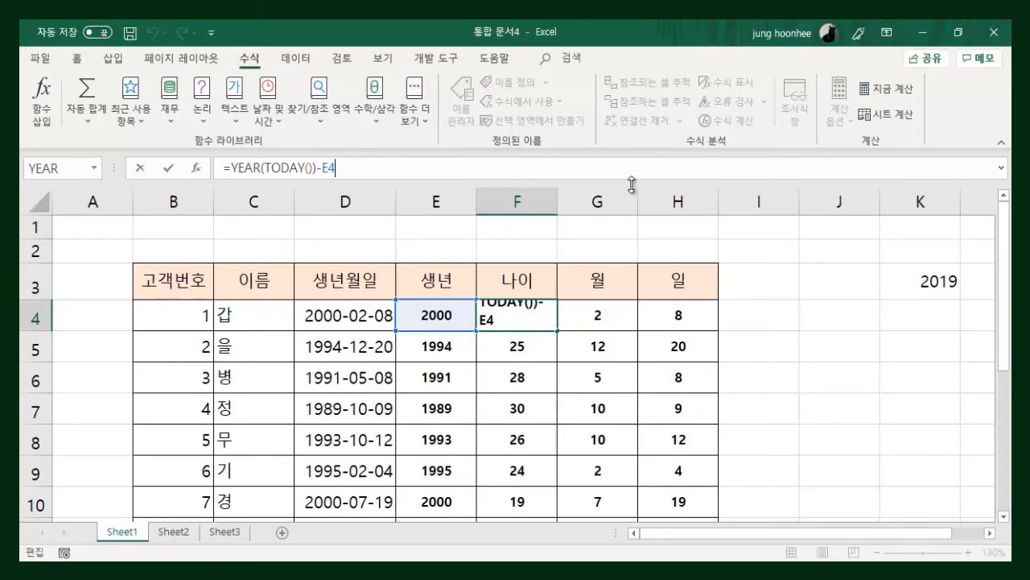
pyautogui.write('+1')
pyautogui.press('Return')
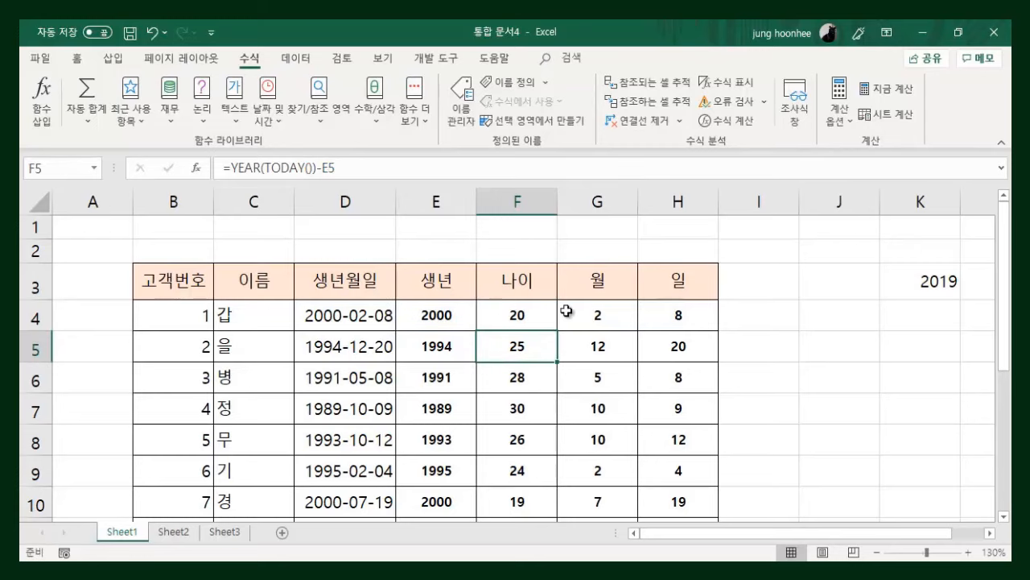
pyautogui.click(519, 316)
pyautogui.doubleClick(557, 330)
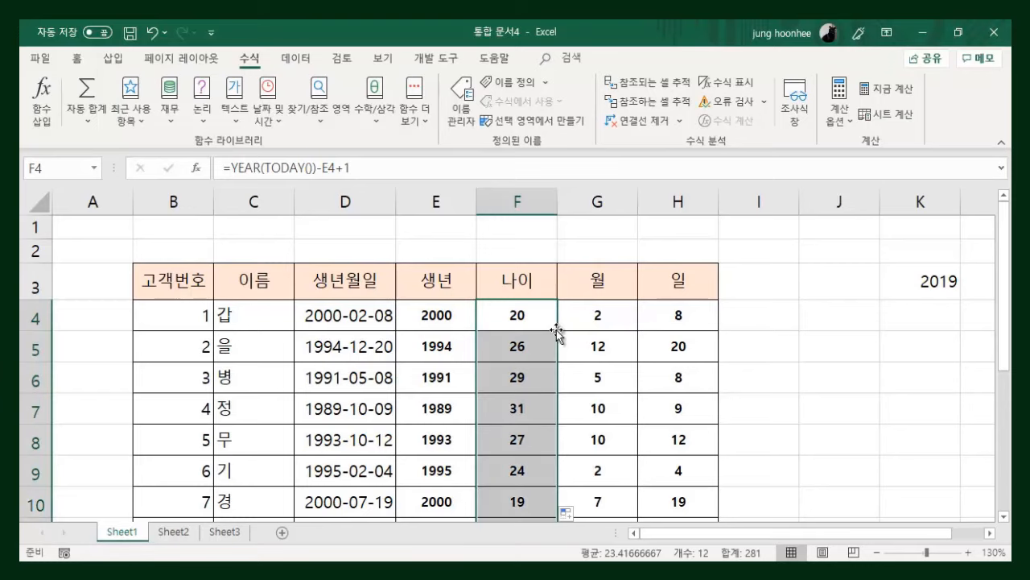
pyautogui.click(776, 427)
pyautogui.scroll(-2, 717, 405)
pyautogui.scroll(2, 771, 413)
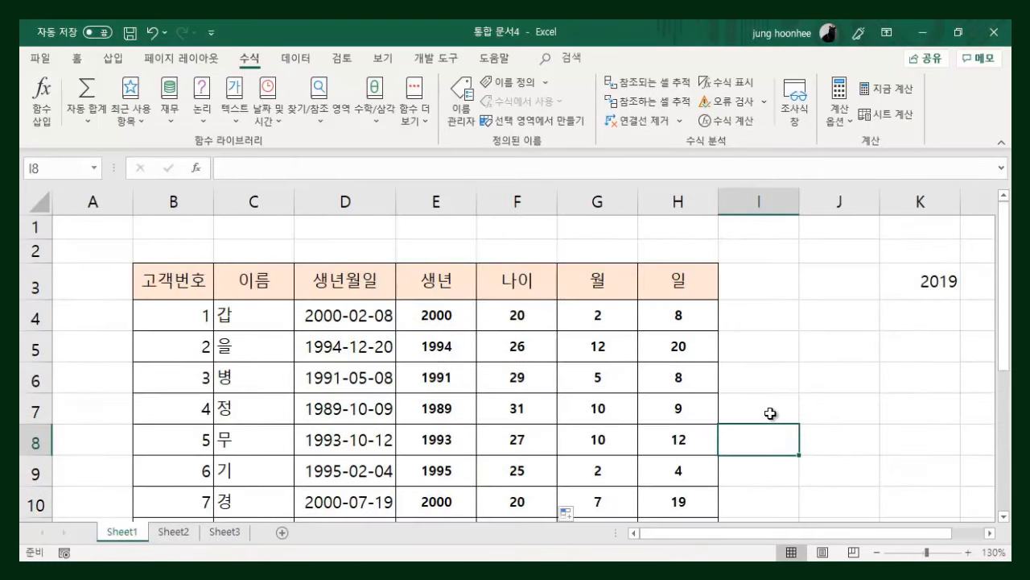